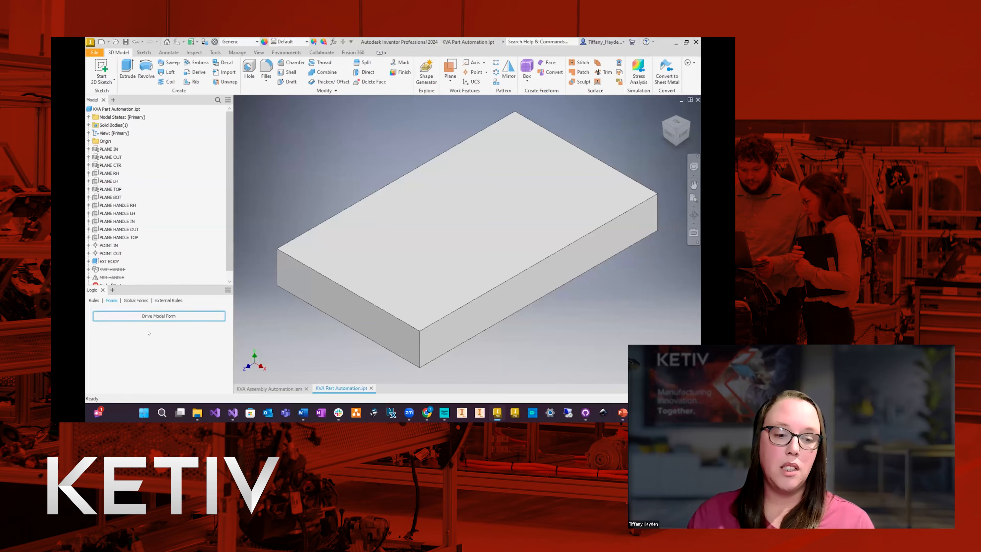
# Add a new iLogic rule named CreateNewFile to KVA Part Automation.ipt.
pyautogui.click(94, 301)
pyautogui.click(117, 311)
pyautogui.rightClick(116, 311)
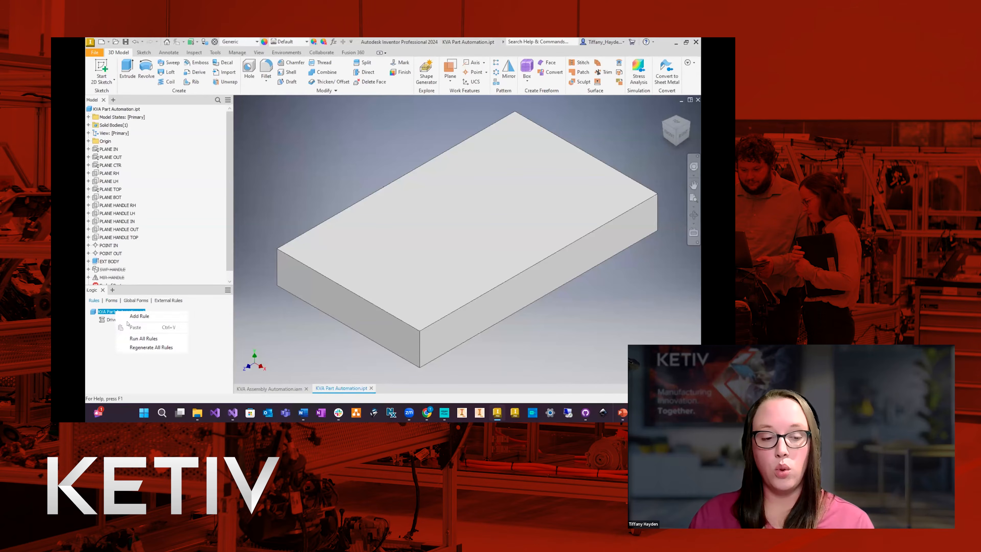
pyautogui.click(139, 316)
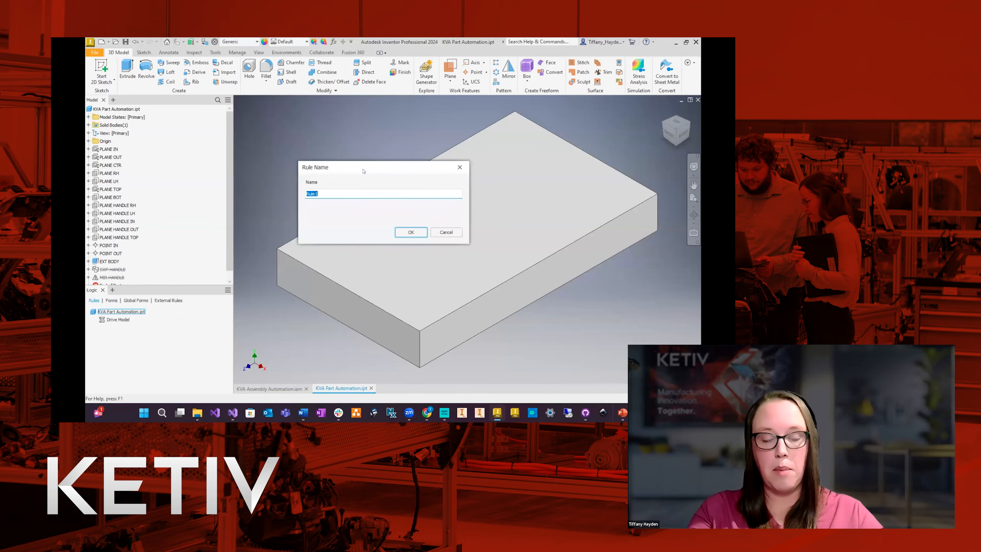
pyautogui.write('C')
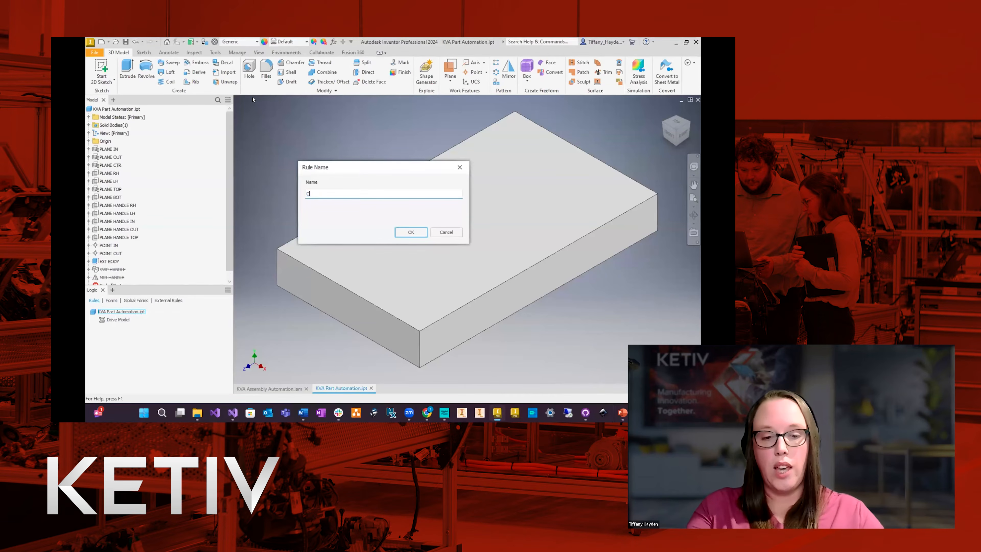
pyautogui.write('reateNewFIle')
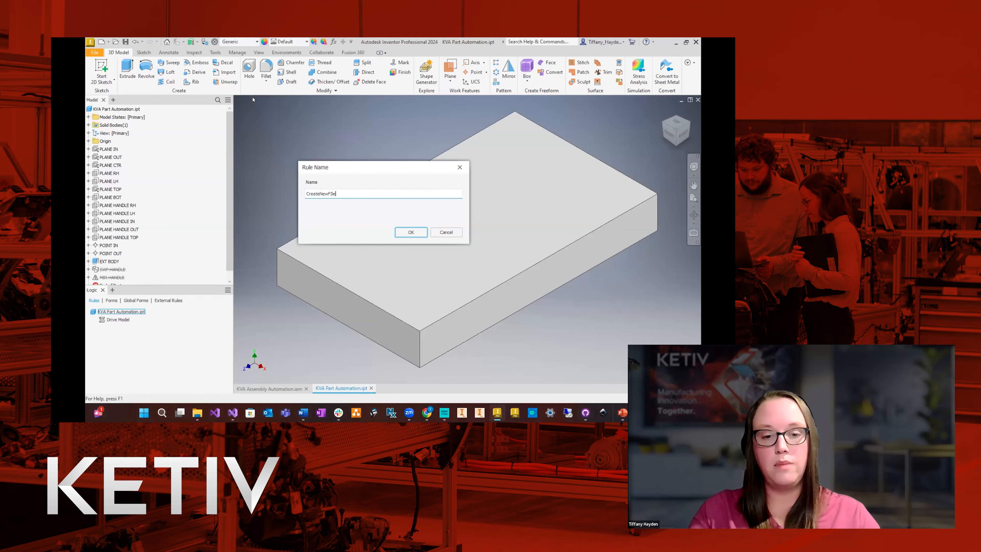
pyautogui.press('BackSpace')
pyautogui.press('BackSpace')
pyautogui.press('BackSpace')
pyautogui.write('ile')
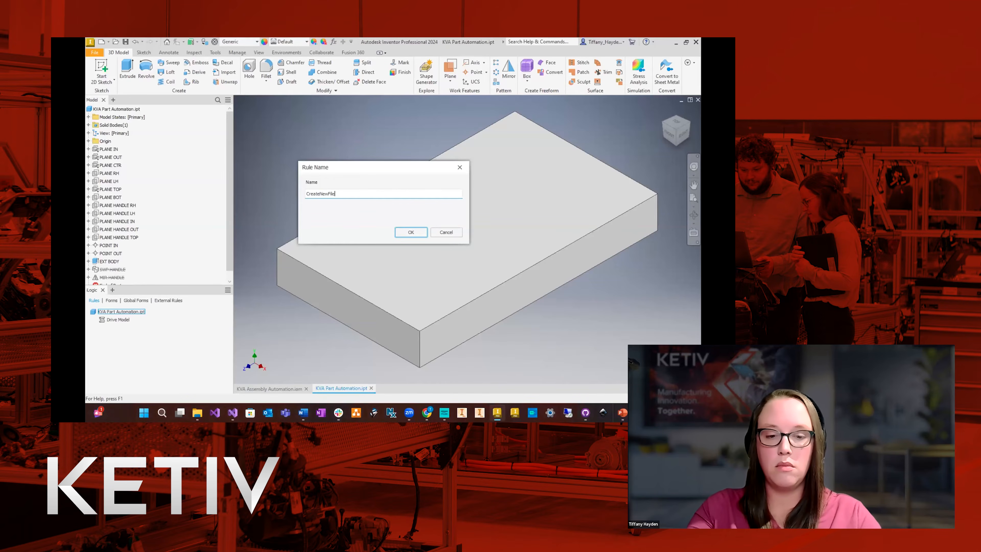
pyautogui.click(405, 234)
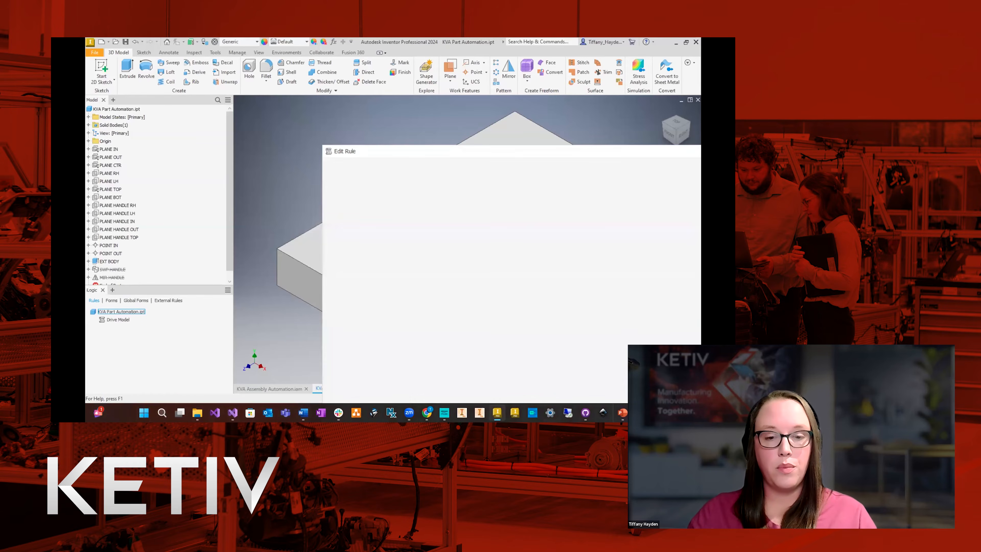
# Paste code that saves a copy of the active part into the Assets folder, named from its custom MODEL iProperty plus ".ipt", and save the rule.
pyautogui.doubleClick(439, 155)
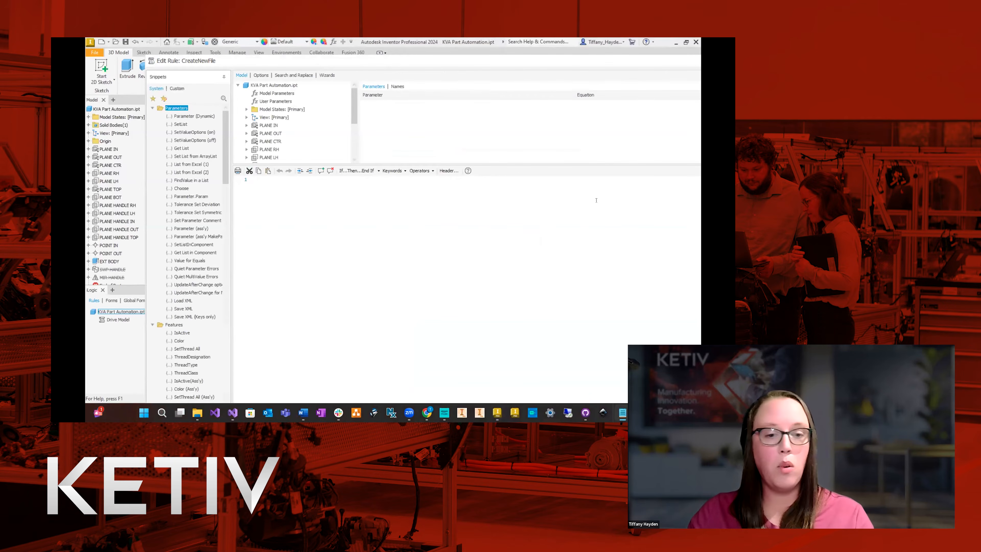
pyautogui.click(392, 322)
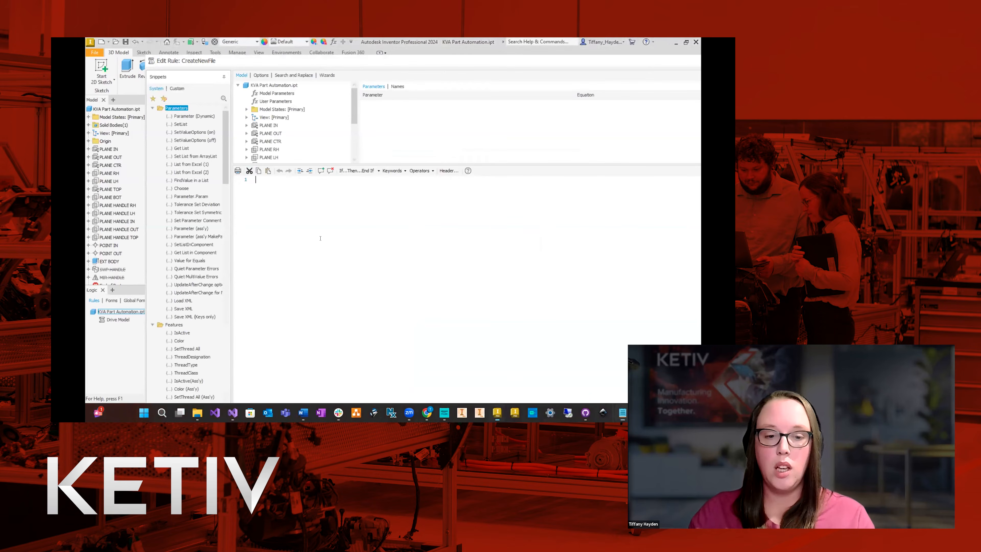
pyautogui.write('Dim partDoc As PartDocument = ThisApplication.ActiveDocument Dim model As String = iProperties.Value("Custom", "MODEL") Dim path As String = "C:\\Users\\TiffanyHayden\\Documents\\GitHub\\KVA\\Assemblies in Autodesk Inventor - Planning for Automation\\Assets\\" partDoc.SaveAs(path & model & ".ipt", True)')
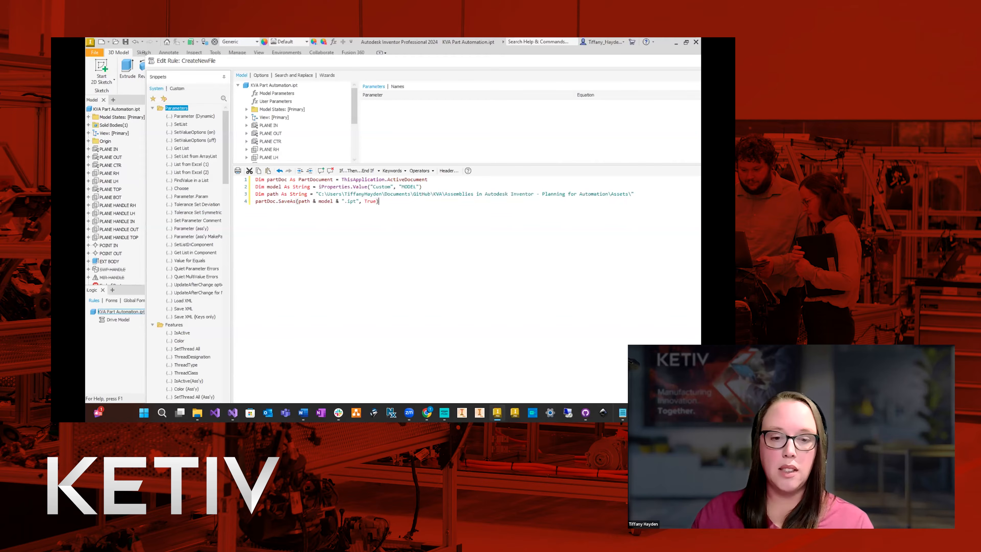
pyautogui.moveTo(224, 64)
pyautogui.mouseDown()
pyautogui.moveTo(434, 205)
pyautogui.moveTo(230, 82)
pyautogui.mouseUp()
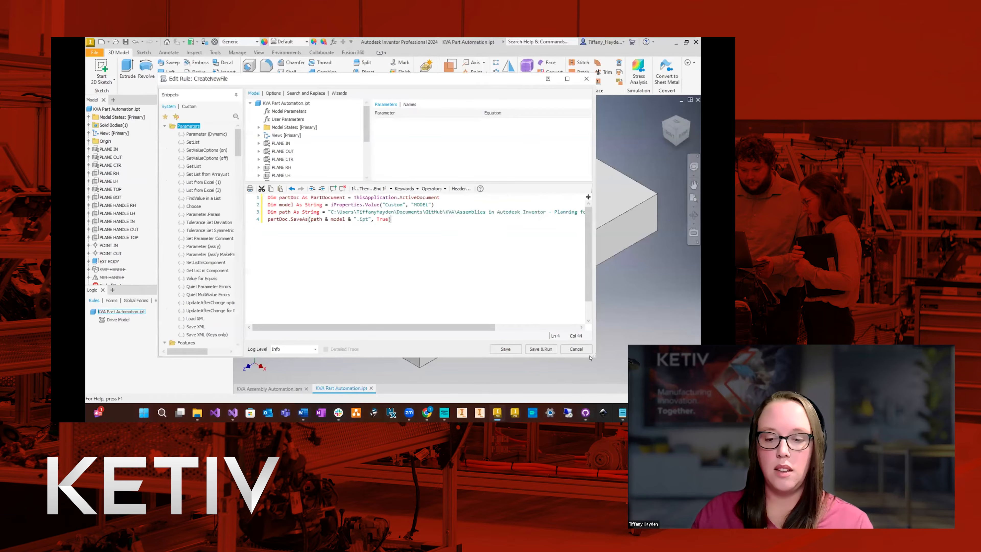
pyautogui.click(506, 349)
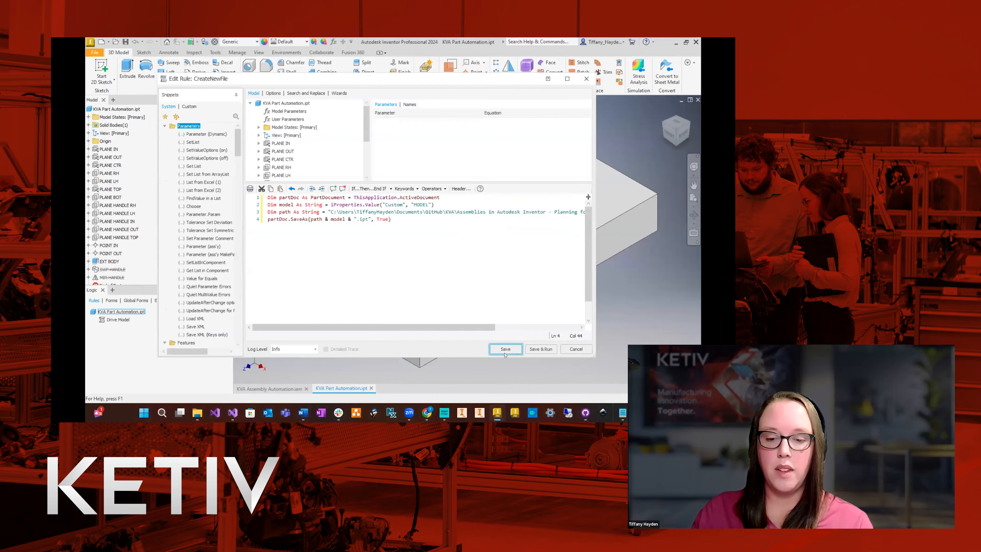
pyautogui.press('Escape')
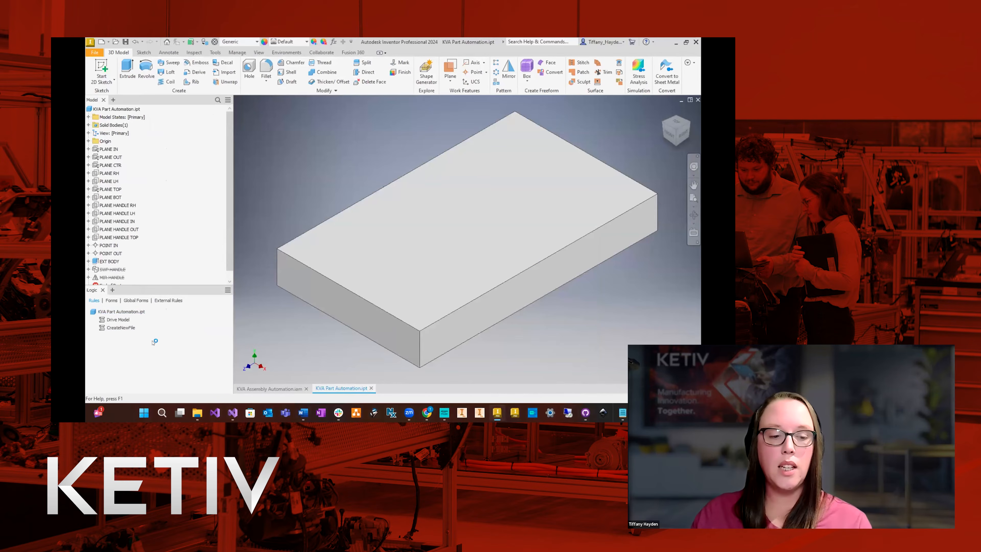
# Edit the Drive Model Form to include the CreateNewFile rule below Drive Model.
pyautogui.click(118, 319)
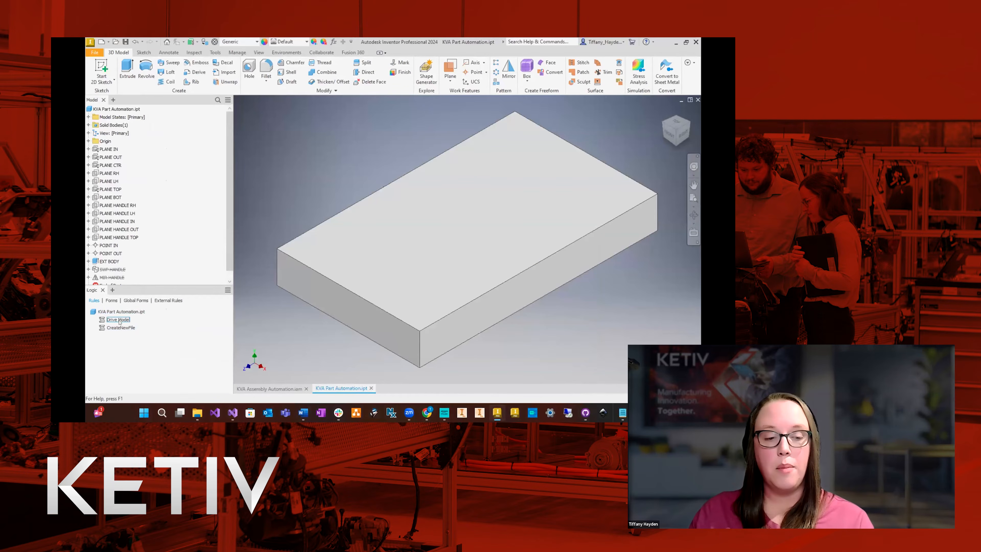
pyautogui.click(112, 301)
pyautogui.rightClick(176, 316)
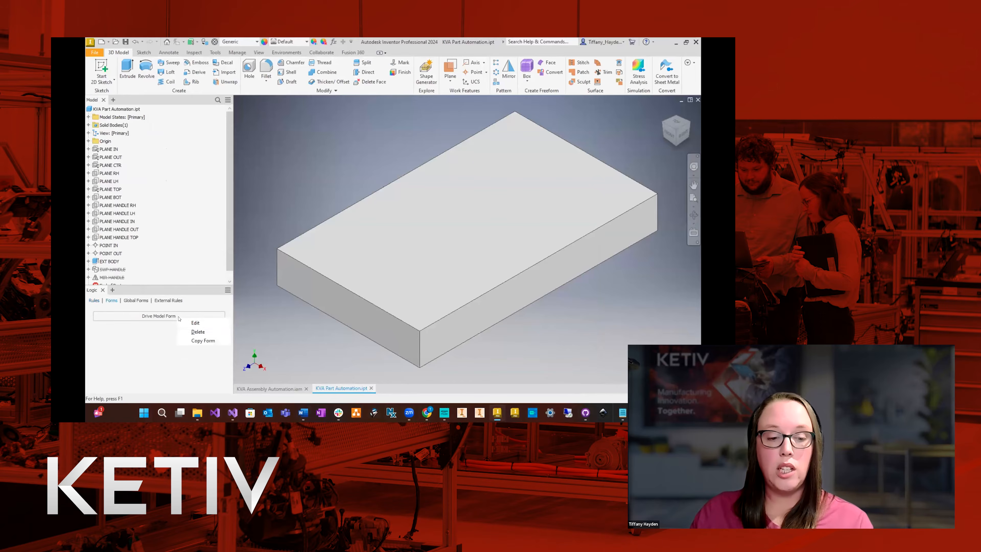
pyautogui.click(209, 323)
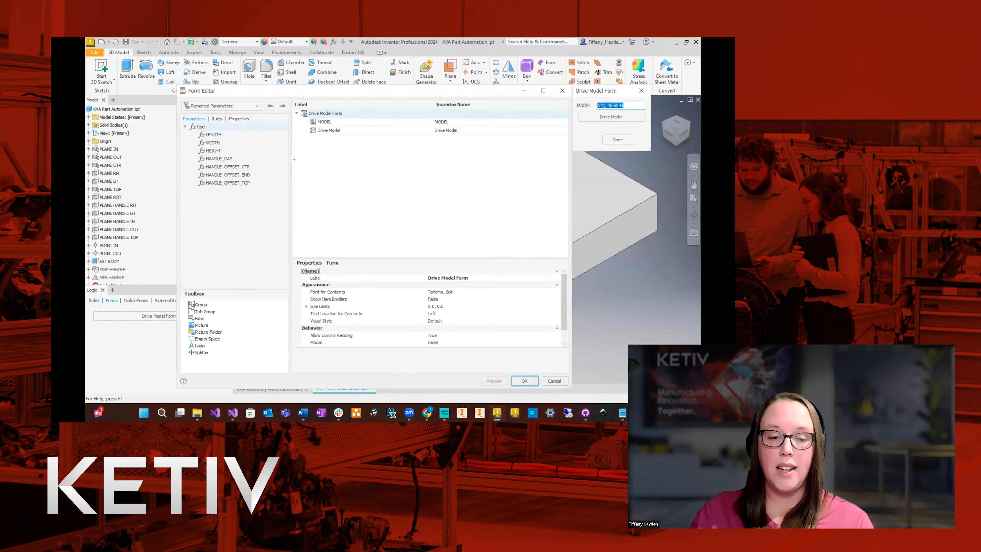
pyautogui.click(216, 118)
pyautogui.moveTo(216, 143); pyautogui.dragTo(342, 132)
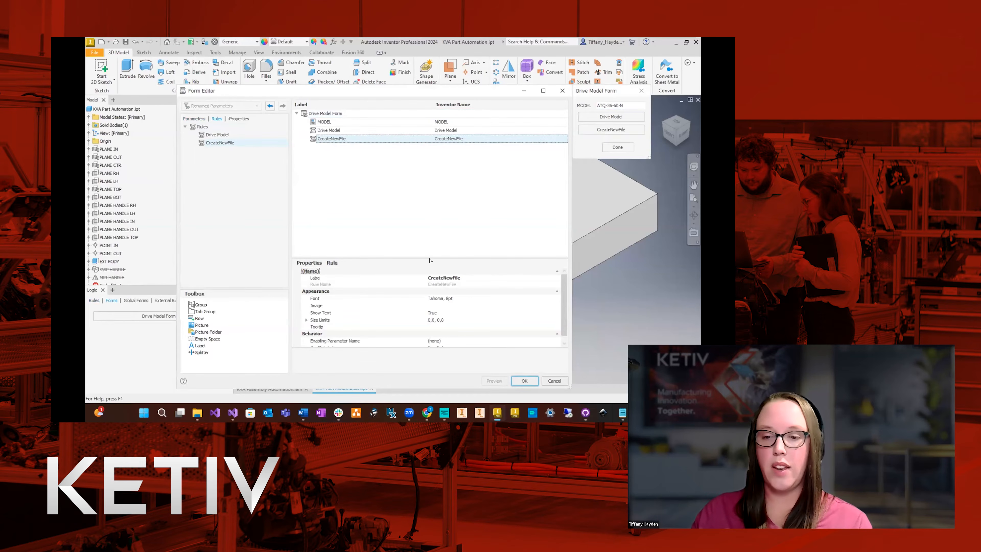
pyautogui.click(524, 381)
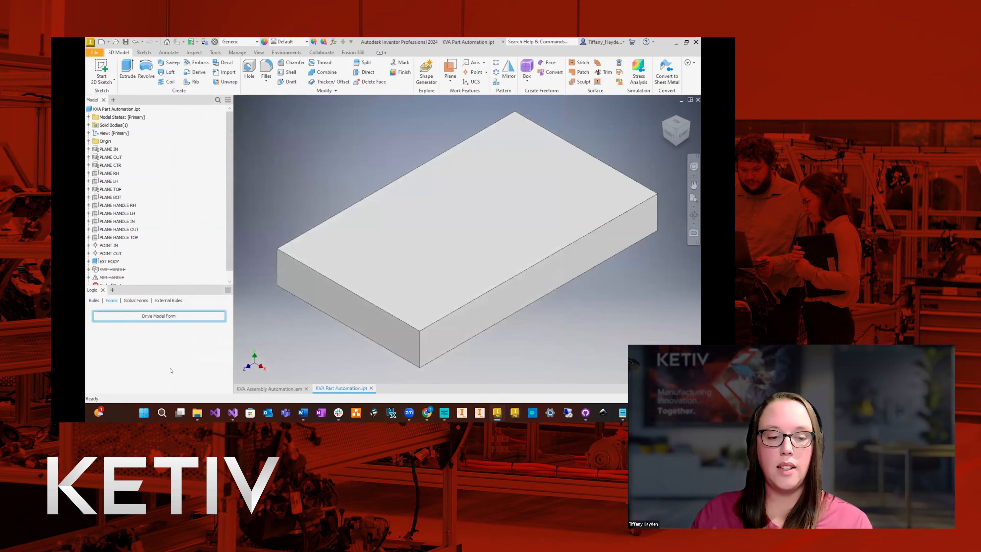
# Use the Drive Model Form to drive the part as ATQ-36-120-N and create its file, checking the Assets folder.
pyautogui.click(166, 316)
pyautogui.hotkey('ctrl', 'c')
pyautogui.moveTo(392, 156); pyautogui.dragTo(301, 134)
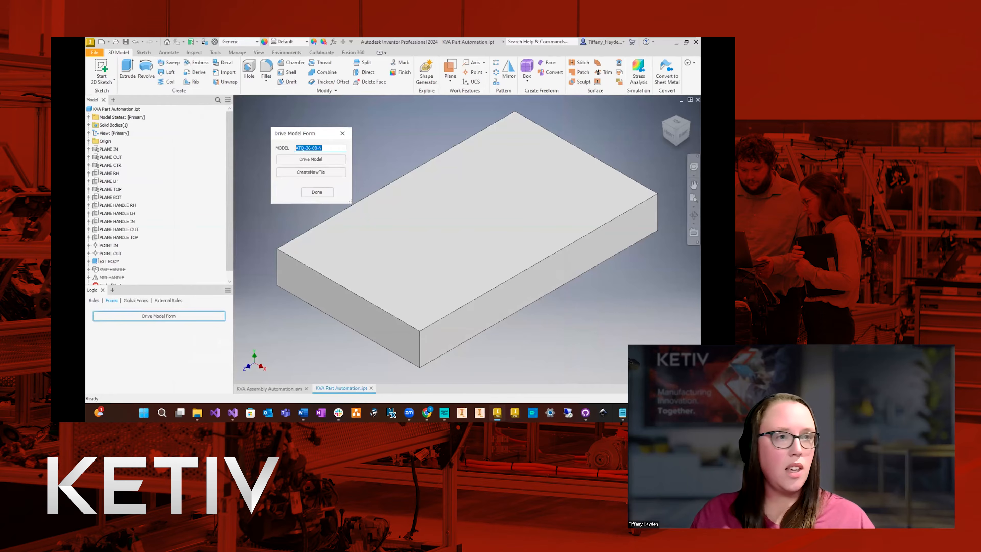
pyautogui.hotkey('alt', 'Tab')
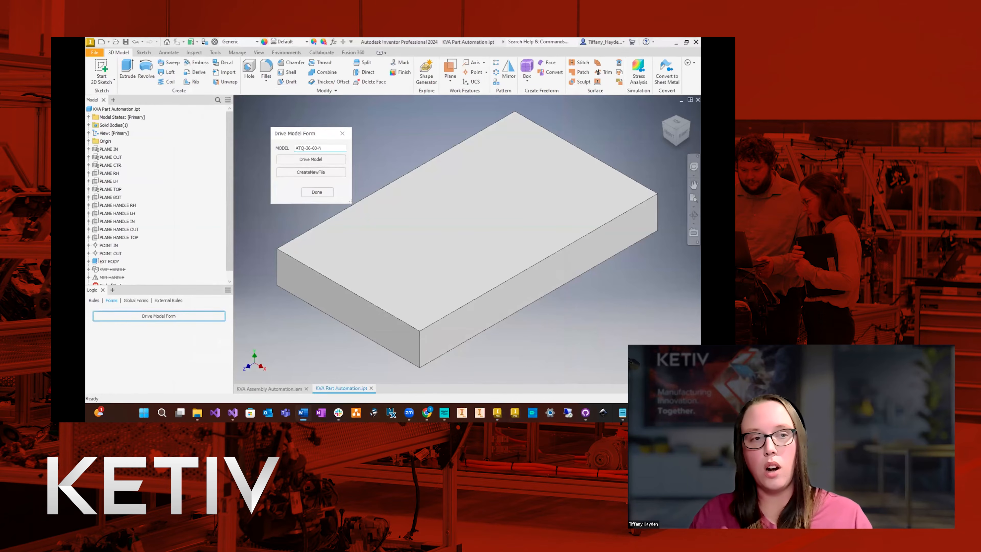
pyautogui.moveTo(320, 146); pyautogui.dragTo(278, 177)
pyautogui.write('ATQ-36-120-N')
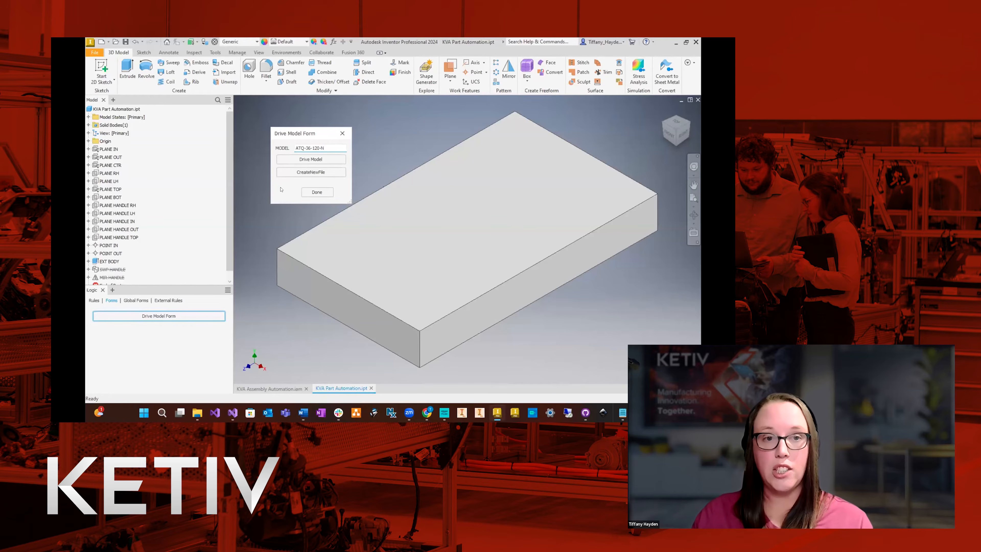
pyautogui.click(308, 163)
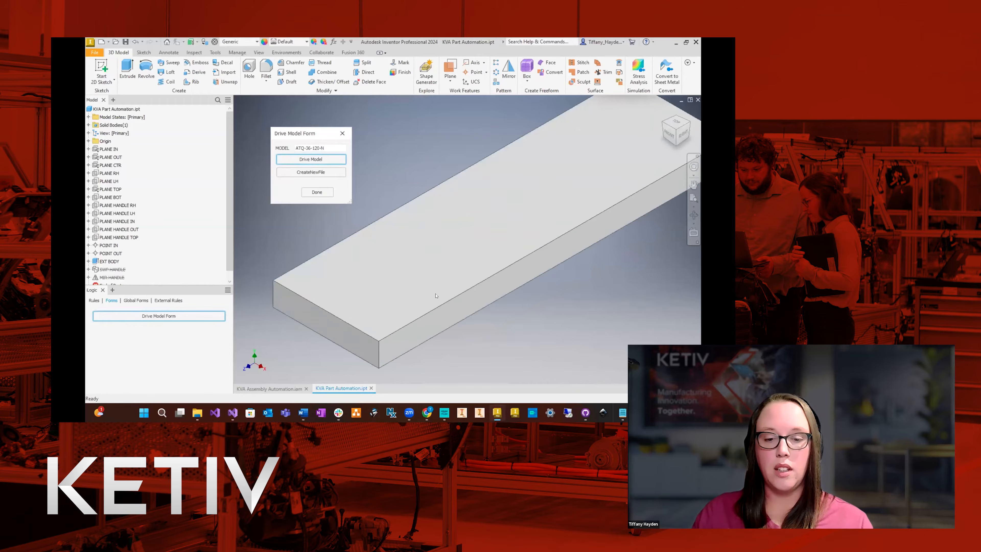
pyautogui.click(309, 172)
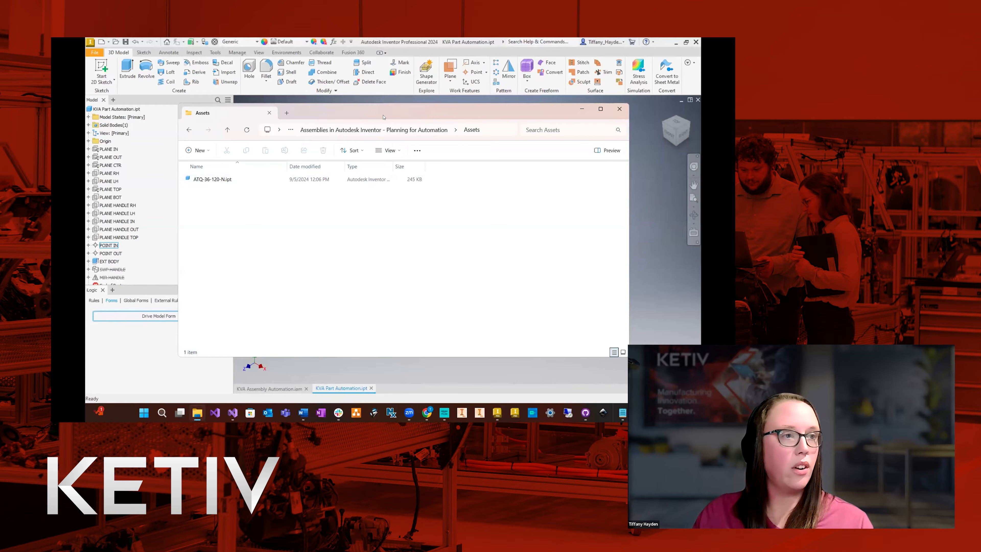
pyautogui.click(581, 110)
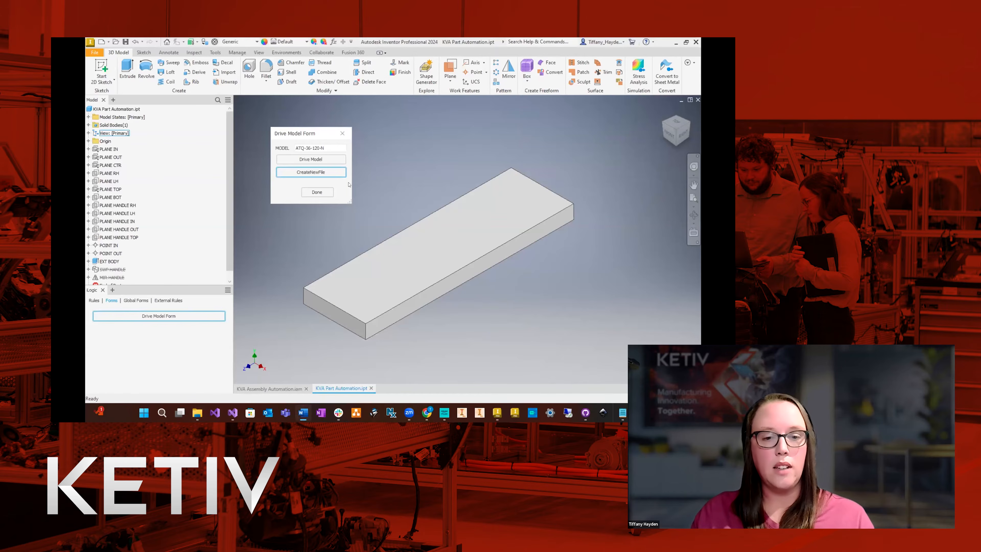
# Set MODEL to ATQ-36-60-B, drive the model and create a new file from it.
pyautogui.click(302, 184)
pyautogui.write('ATQ-36-60-B')
pyautogui.click(309, 159)
pyautogui.click(309, 172)
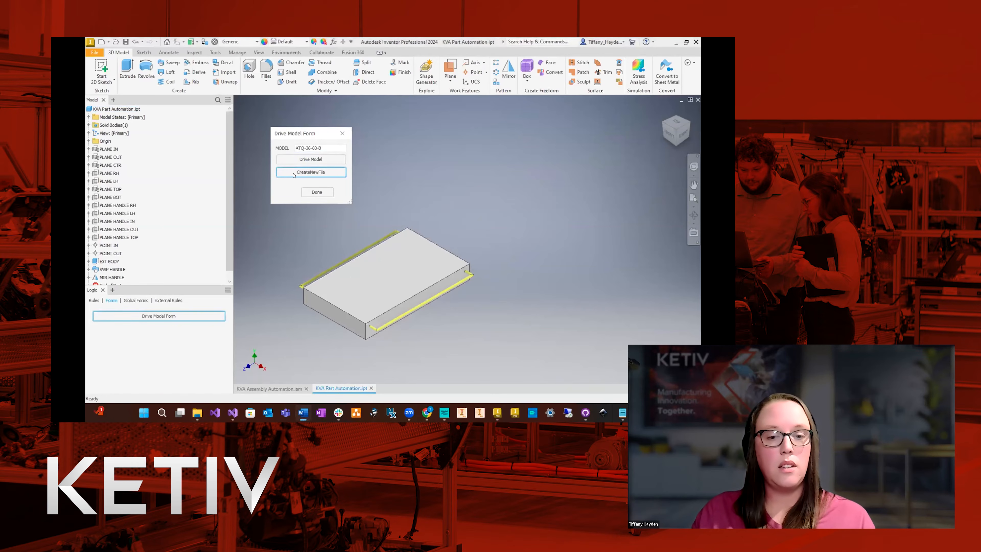
# Drive the model as ATQ-36-60-N and create its file, close the form and check the Assets folder.
pyautogui.moveTo(322, 148); pyautogui.dragTo(270, 152)
pyautogui.hotkey('ctrl', 'v')
pyautogui.click(300, 158)
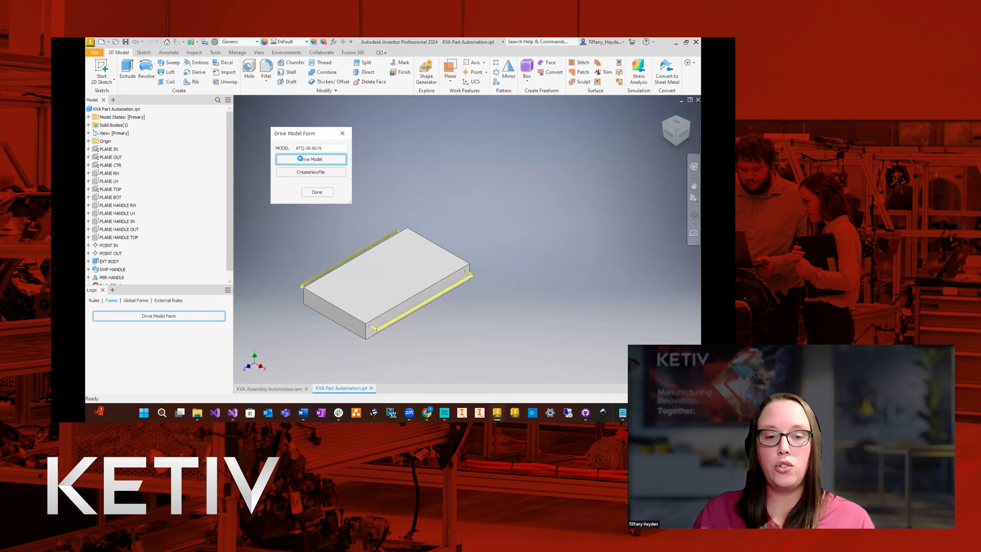
pyautogui.click(308, 173)
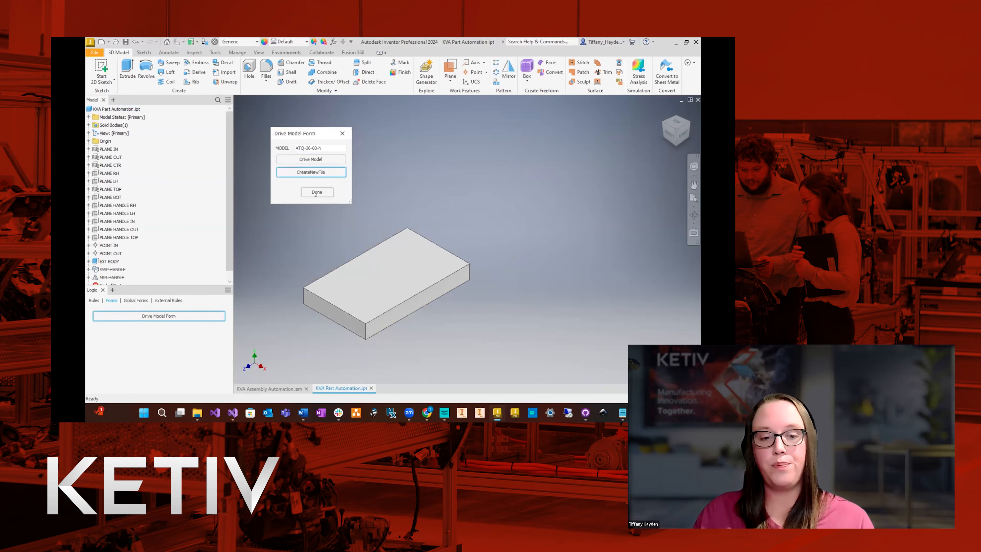
pyautogui.click(315, 192)
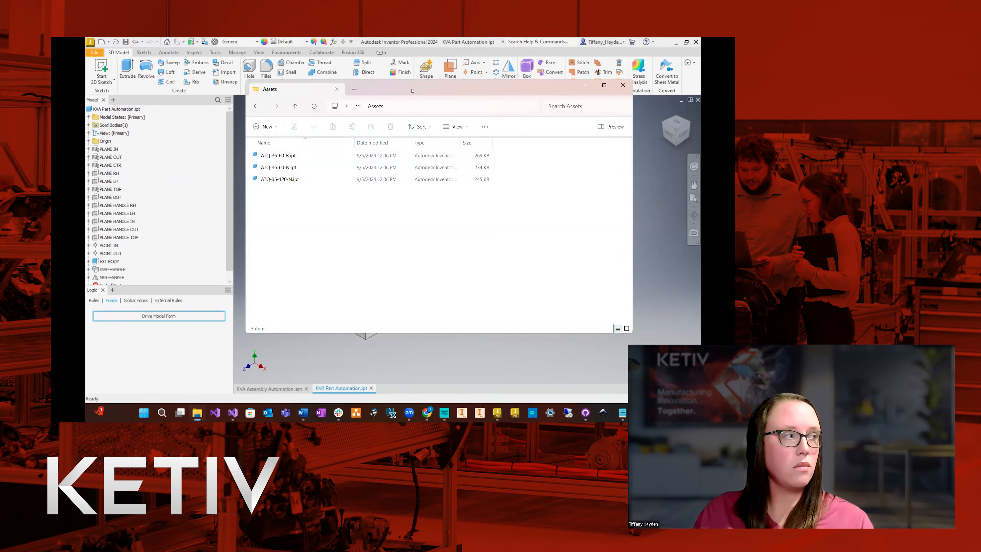
pyautogui.moveTo(412, 90); pyautogui.dragTo(412, 421)
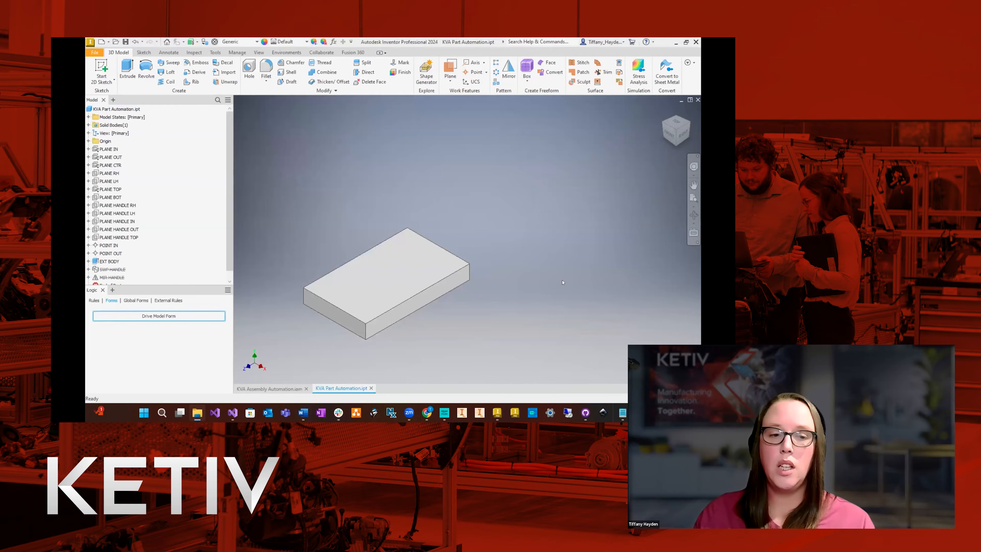
pyautogui.click(530, 174)
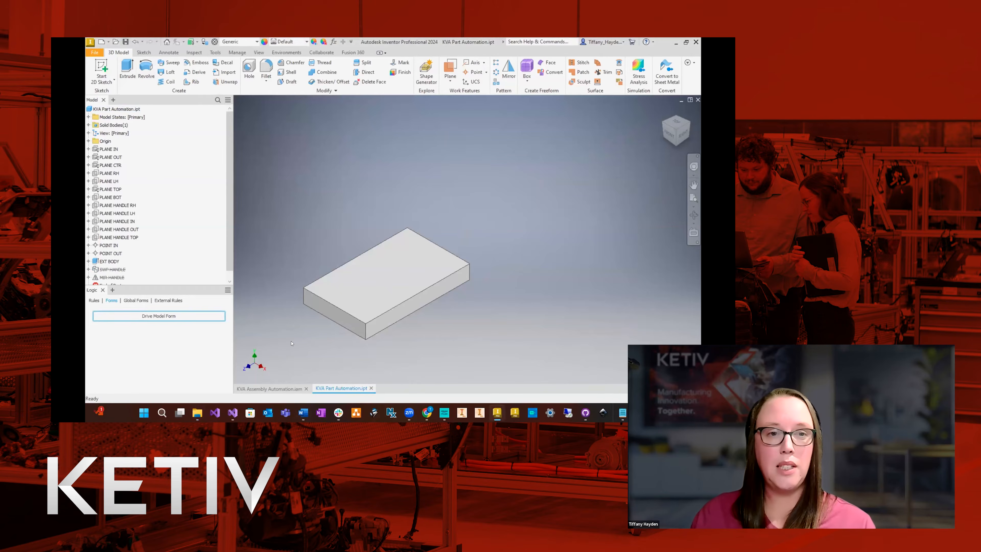
# Switch to the KVA Assembly Automation assembly and create a work plane coincident with the origin XZ Plane.
pyautogui.click(272, 388)
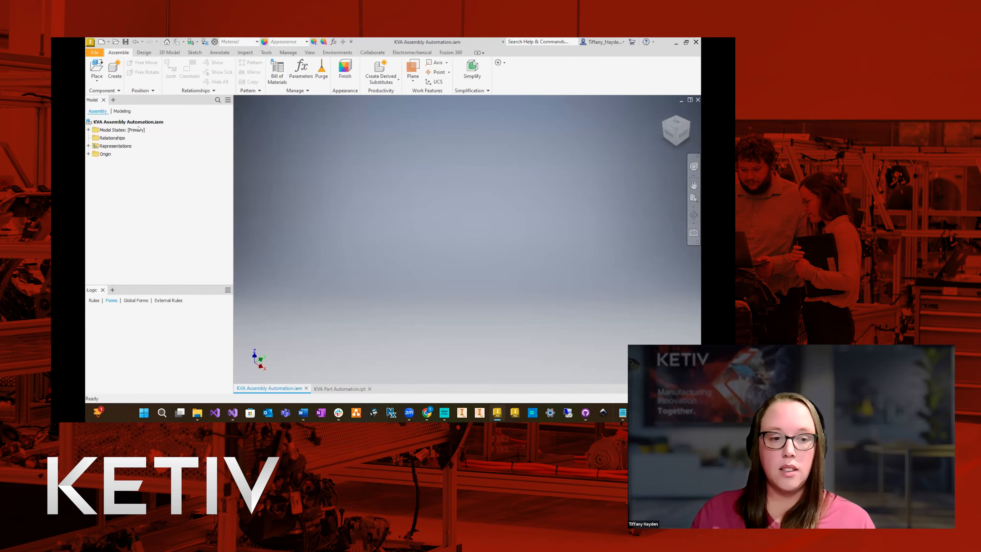
pyautogui.click(88, 153)
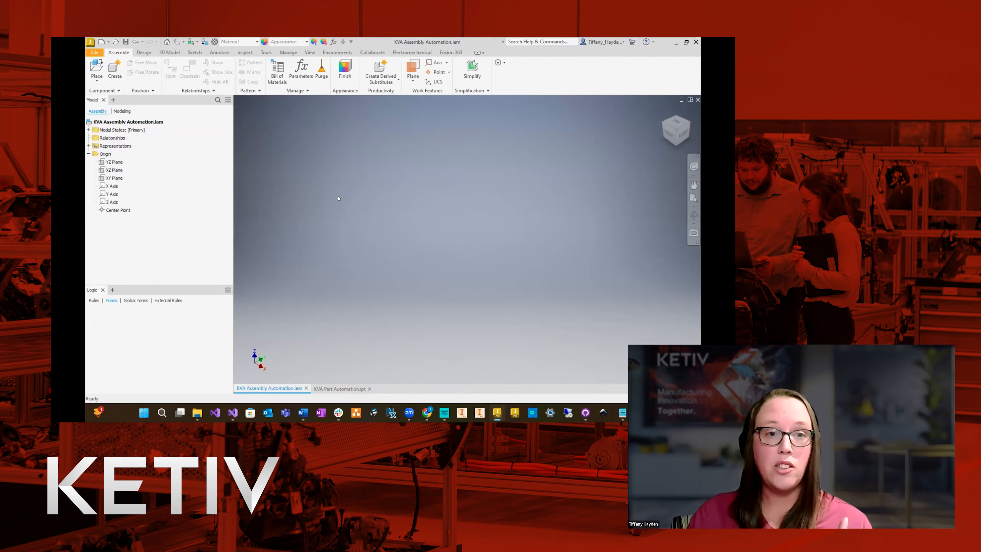
pyautogui.click(413, 67)
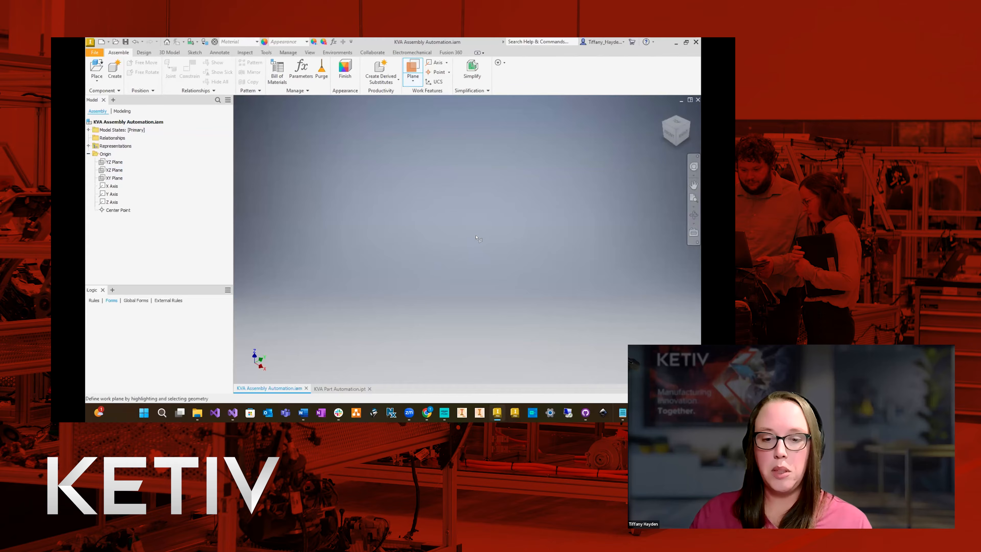
pyautogui.click(113, 170)
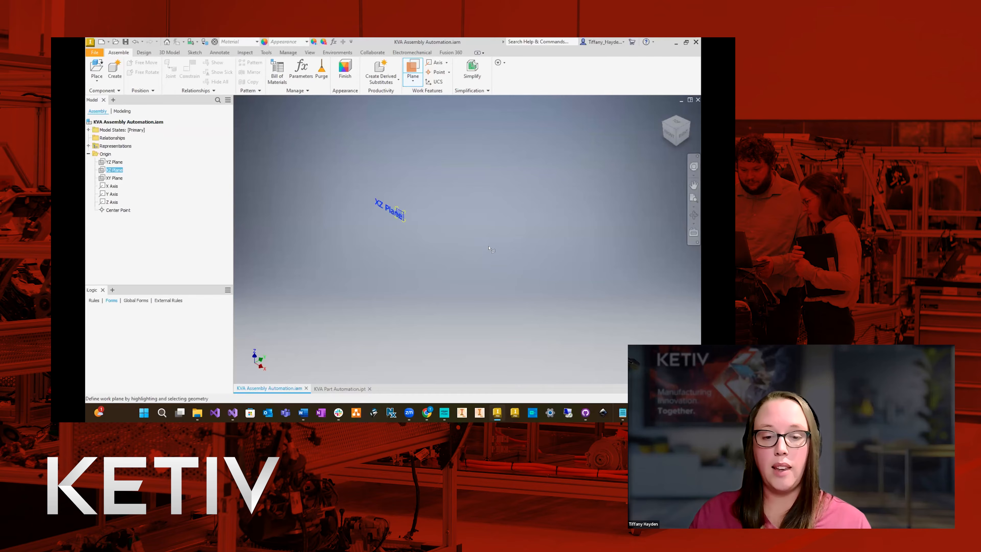
pyautogui.scroll(5, 401, 217)
pyautogui.moveTo(391, 225); pyautogui.dragTo(372, 245, button='middle')
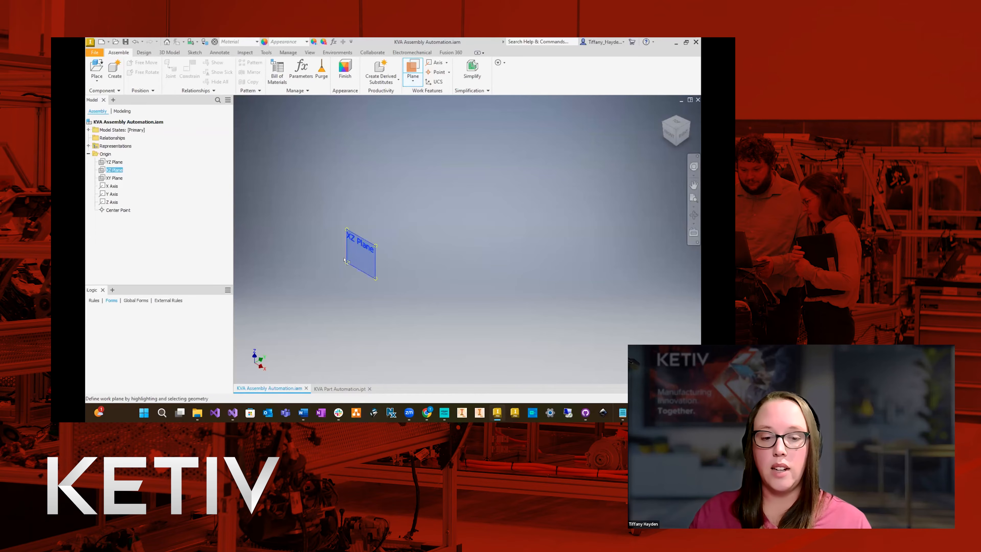
pyautogui.click(371, 244)
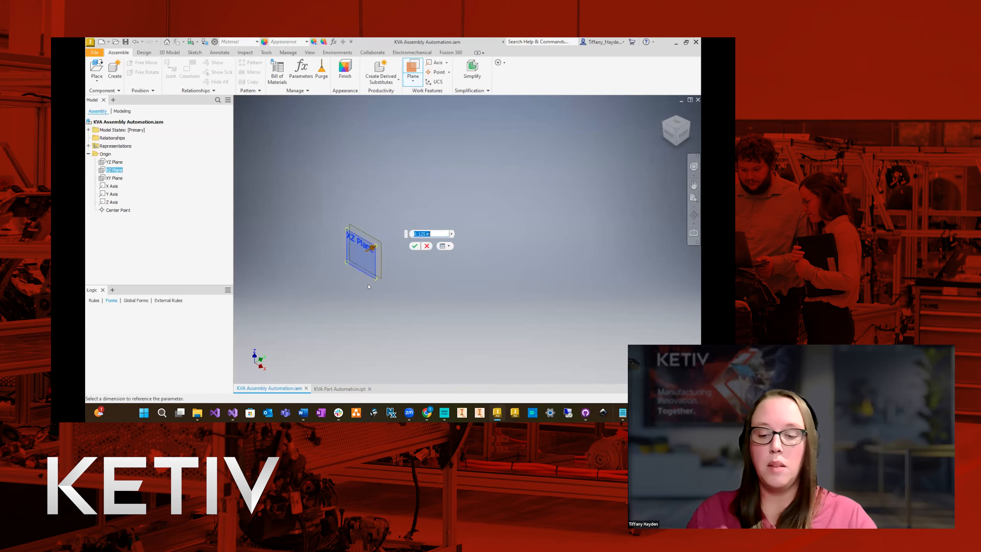
pyautogui.press('Return')
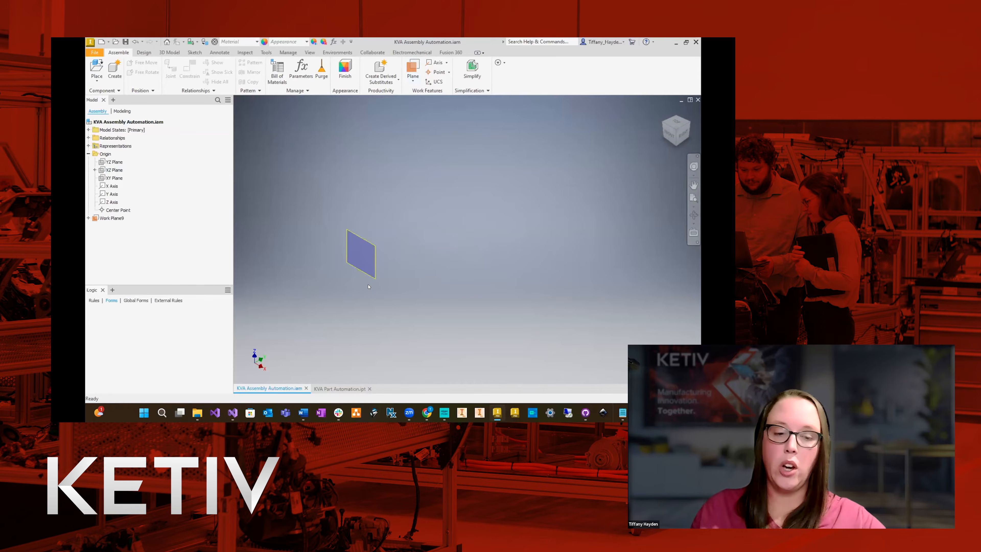
# Rename the new work plane on the XZ Plane as PLANE IN.
pyautogui.click(117, 218)
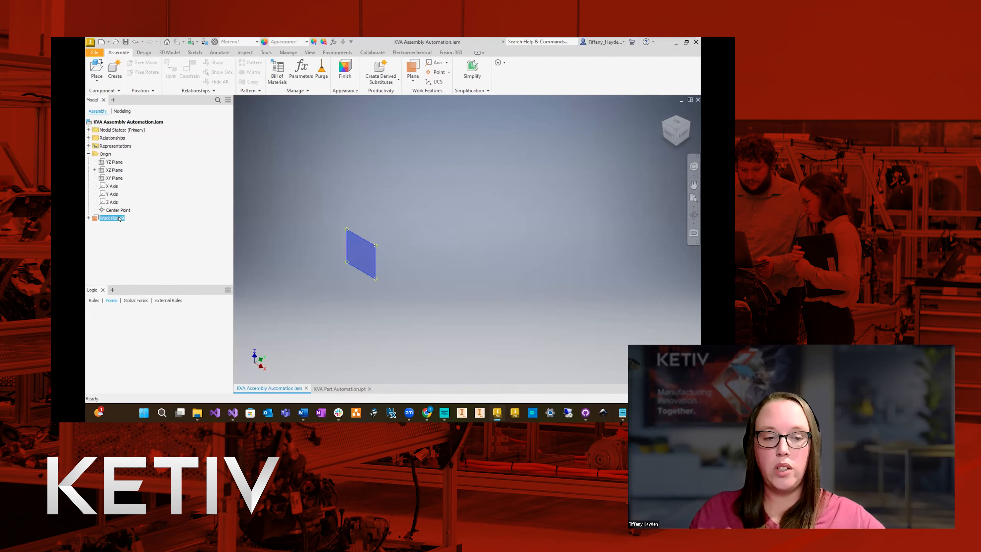
pyautogui.write('p')
pyautogui.press('BackSpace')
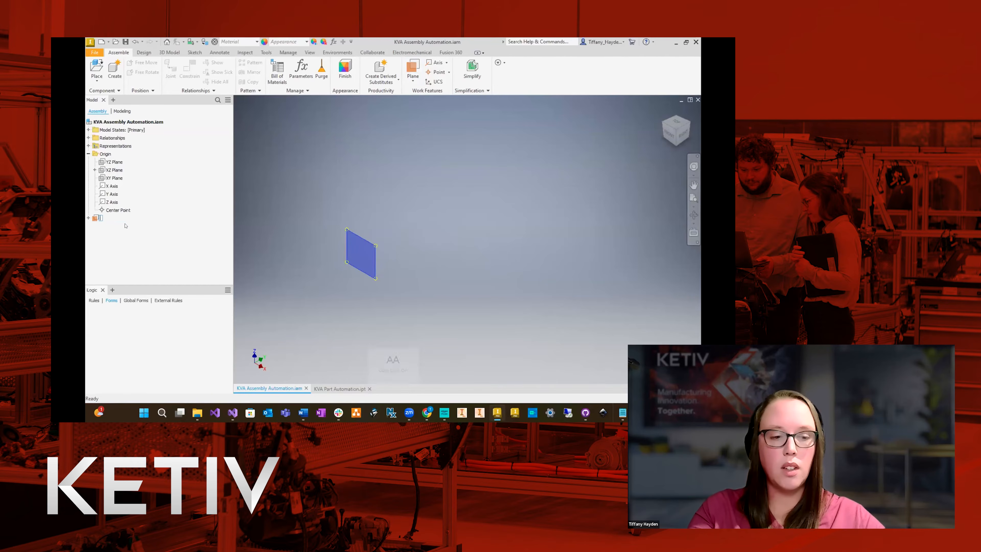
pyautogui.press('capslock')
pyautogui.write('PLANE 1')
pyautogui.write('N')
pyautogui.press('Return')
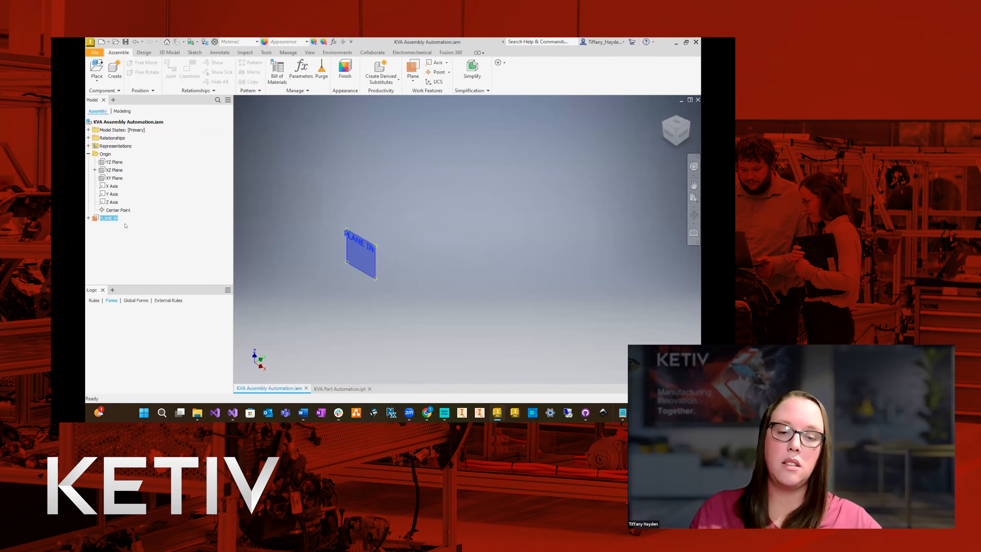
pyautogui.press('Escape')
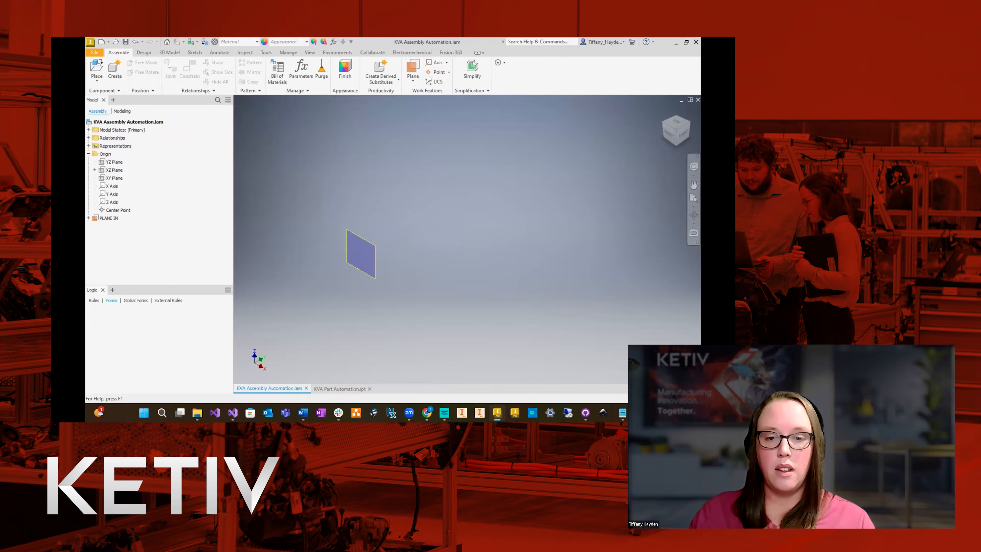
# Create a second work plane offset away from the XZ Plane and rename it PLANE OUT.
pyautogui.click(412, 69)
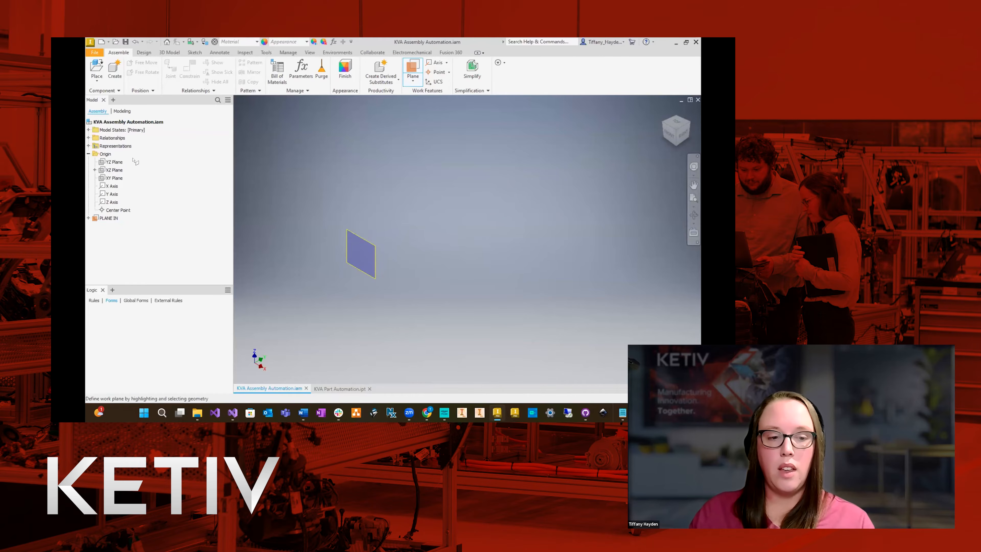
pyautogui.click(120, 172)
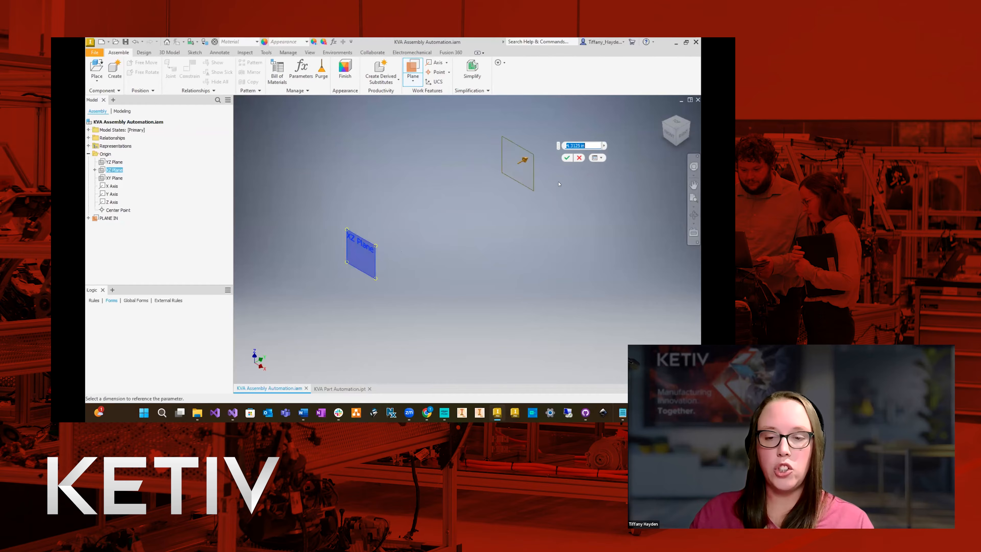
pyautogui.click(566, 158)
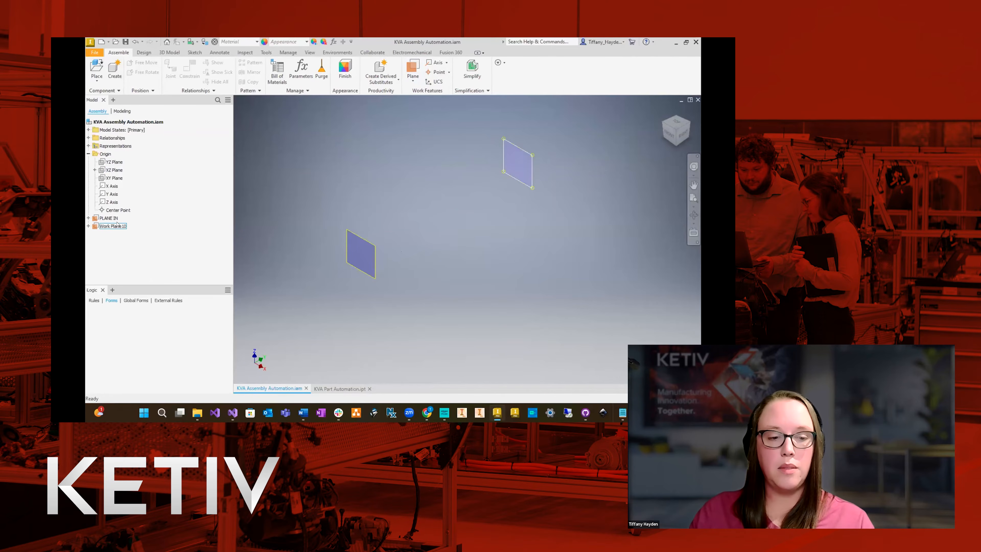
pyautogui.click(108, 226)
pyautogui.click(108, 227)
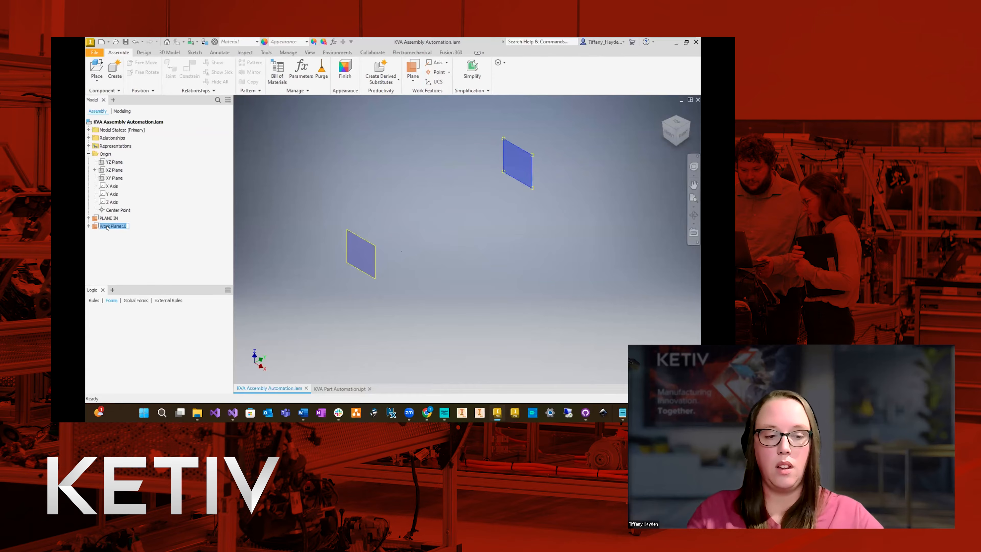
pyautogui.write('PLANE OUT')
pyautogui.press('Return')
pyautogui.click(430, 112)
# Create a work plane from the XY Plane with an offset of 0 and rename it PLANE TOP.
pyautogui.click(412, 67)
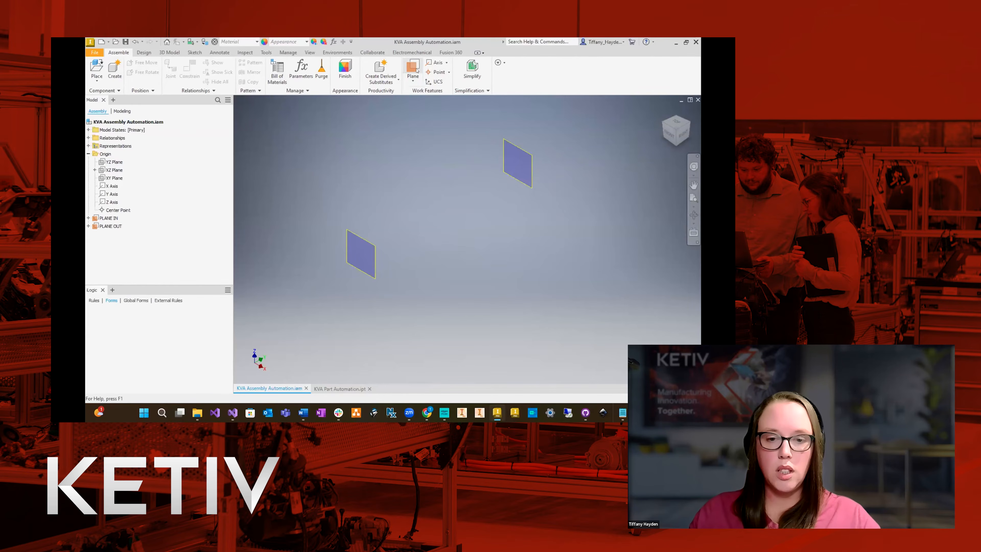
pyautogui.click(114, 178)
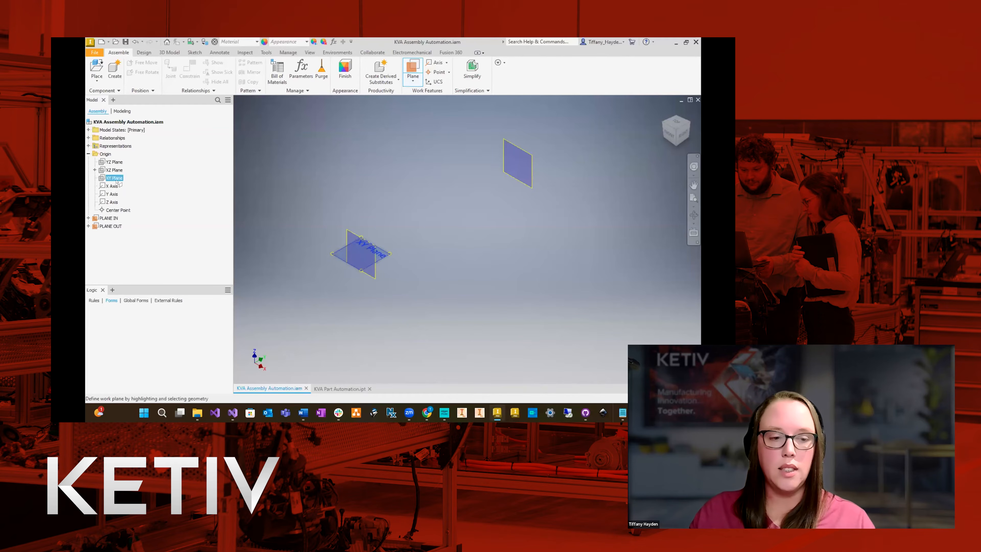
pyautogui.click(332, 254)
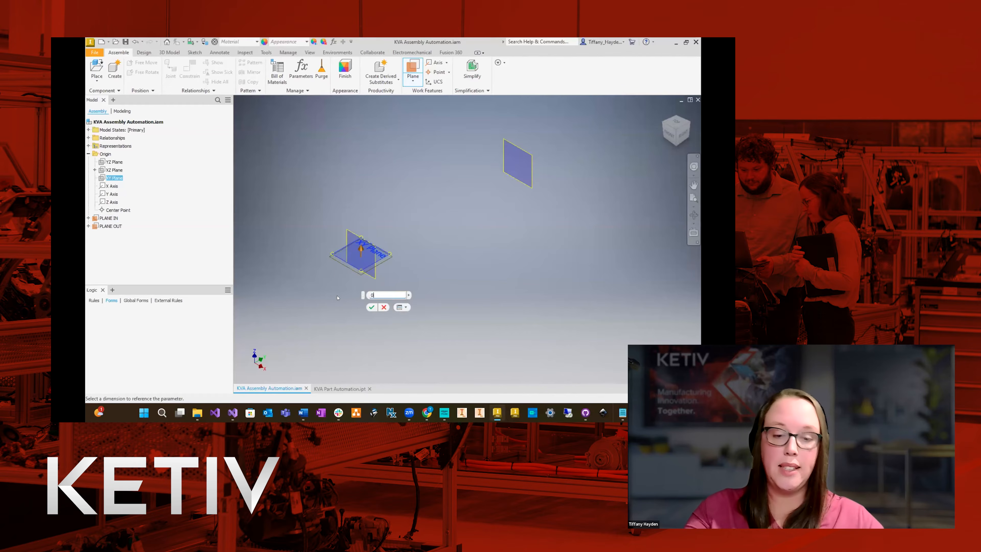
pyautogui.press('Return')
pyautogui.click(108, 234)
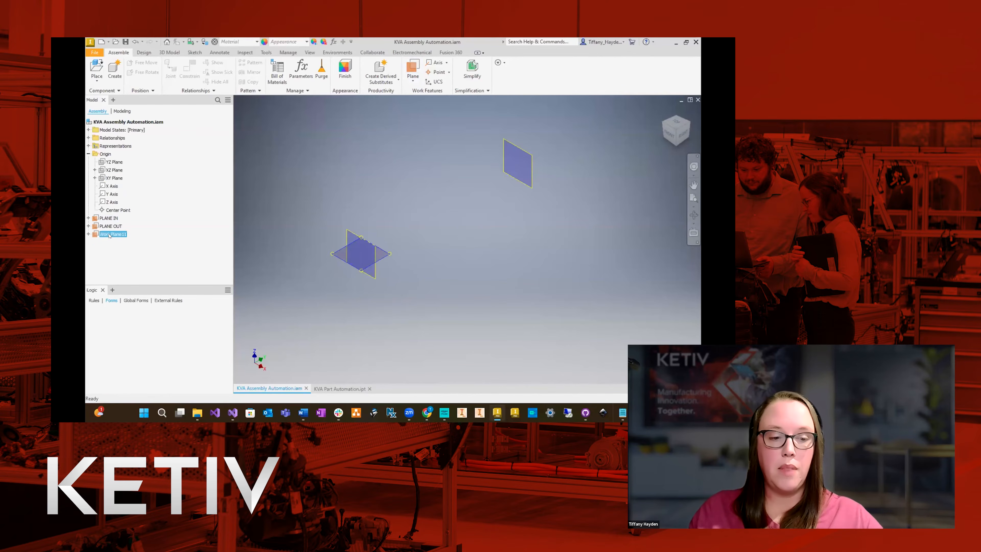
pyautogui.click(111, 237)
pyautogui.write('PLANE TOP')
pyautogui.press('Return')
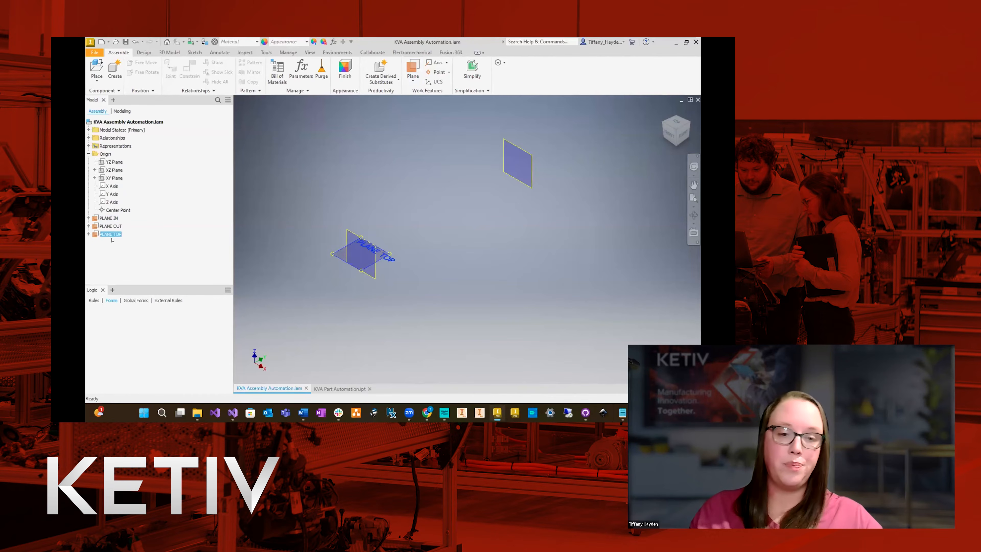
pyautogui.click(285, 186)
# Create a work plane coincident with the origin YZ Plane and rename it PLANE CTR.
pyautogui.click(413, 68)
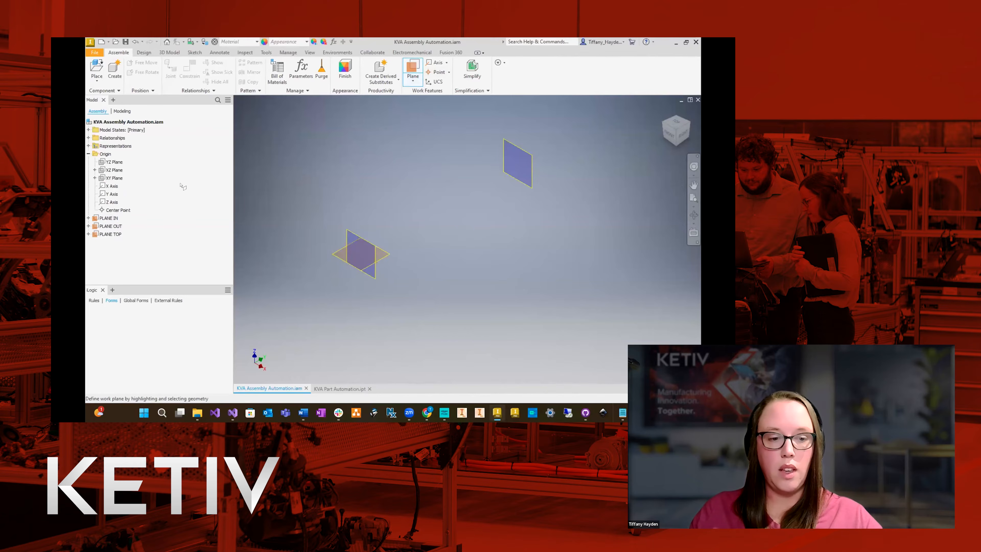
pyautogui.click(115, 162)
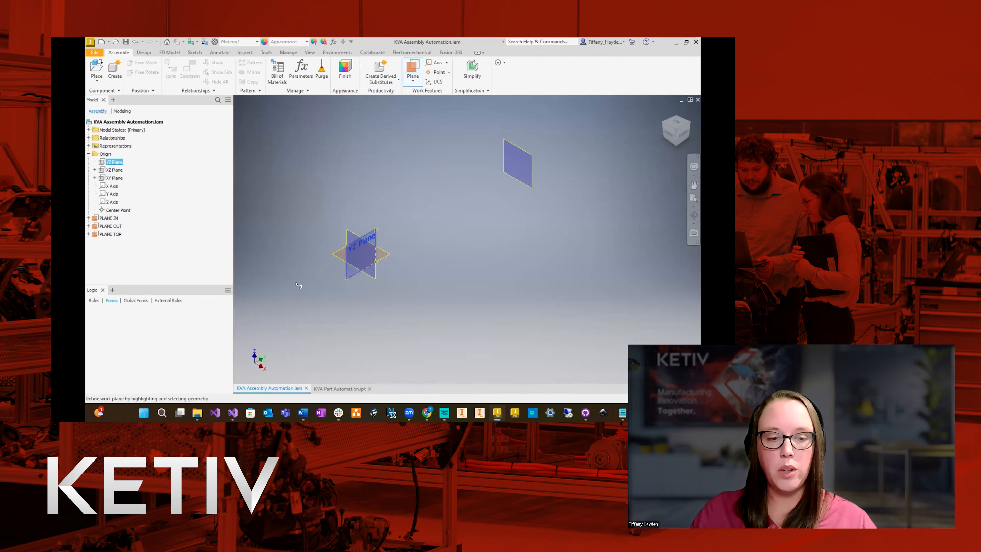
pyautogui.click(350, 276)
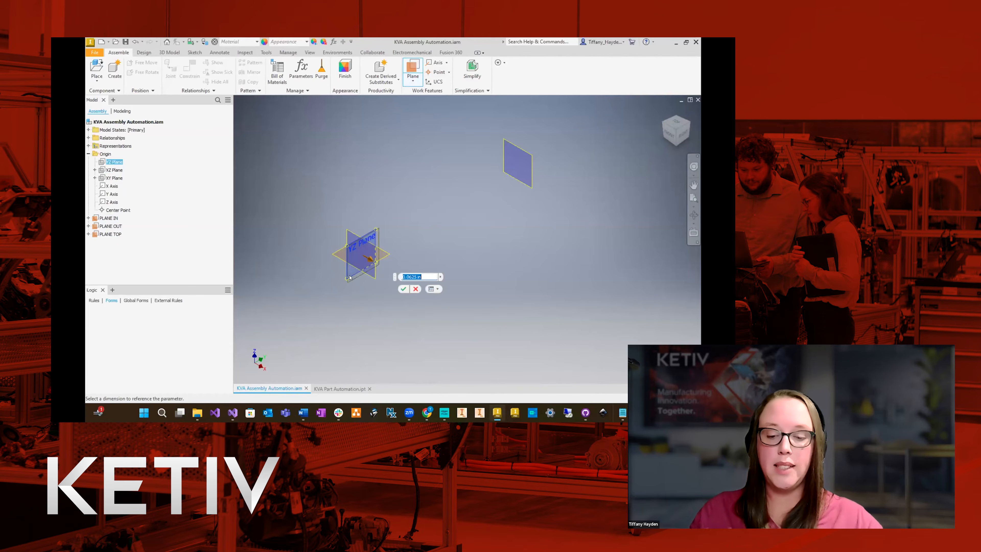
pyautogui.press('Escape')
pyautogui.click(120, 252)
pyautogui.click(123, 244)
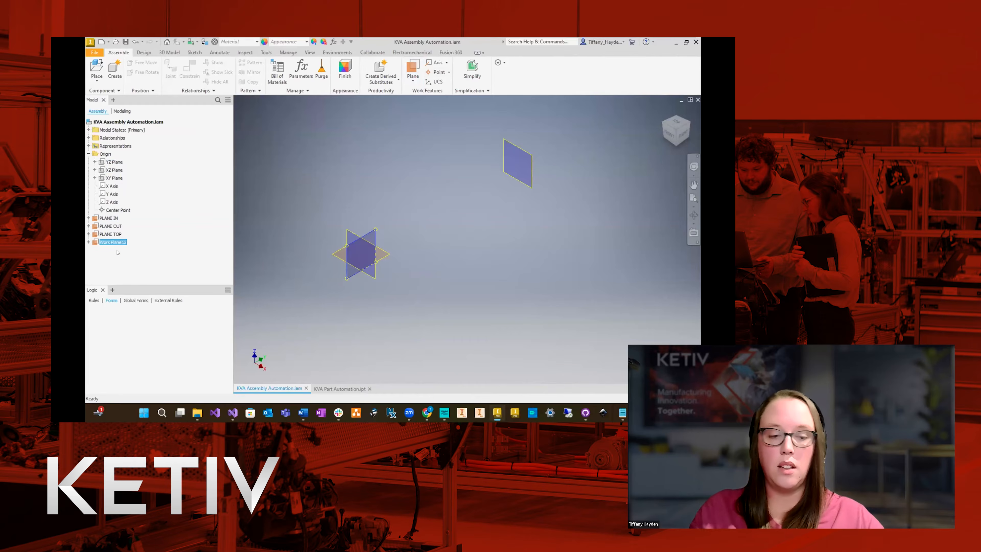
pyautogui.write('PLANE CTR')
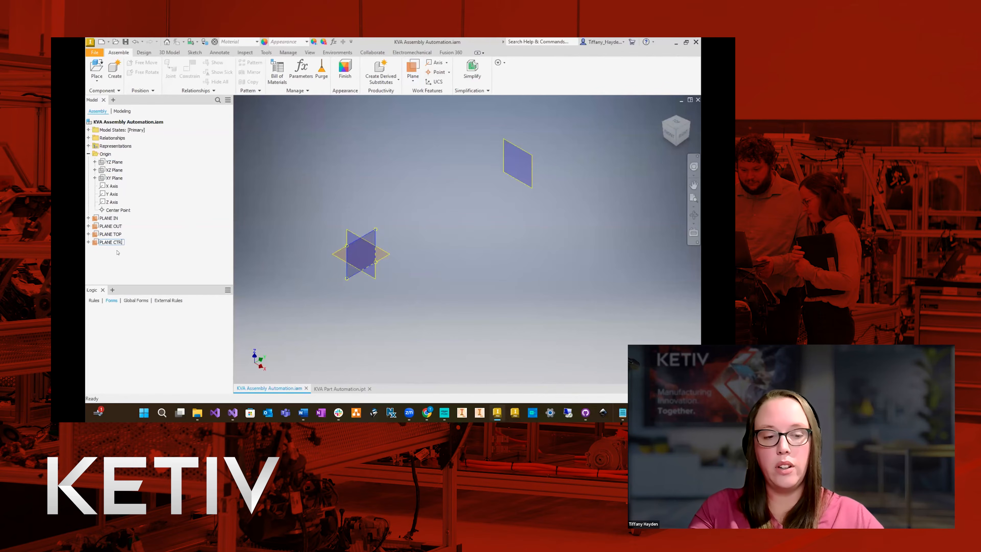
pyautogui.press('Return')
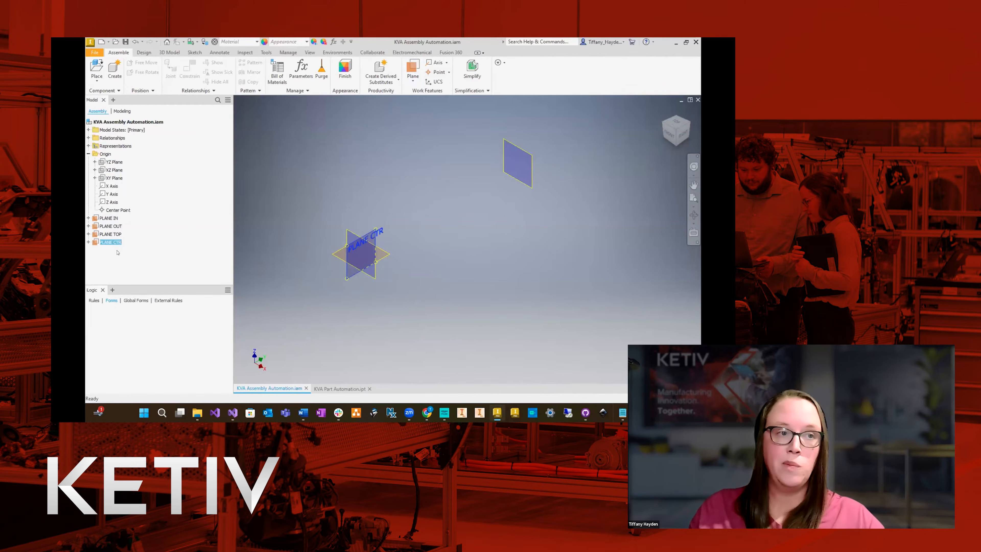
pyautogui.click(344, 180)
# Create a work plane offset well below the XY Plane and rename it PLANE FLOOR.
pyautogui.click(412, 69)
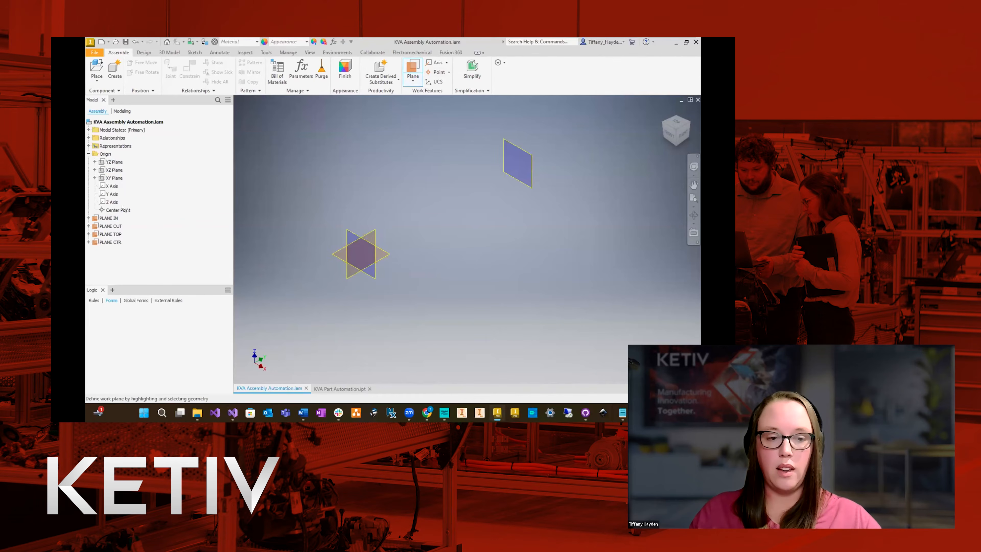
pyautogui.click(105, 179)
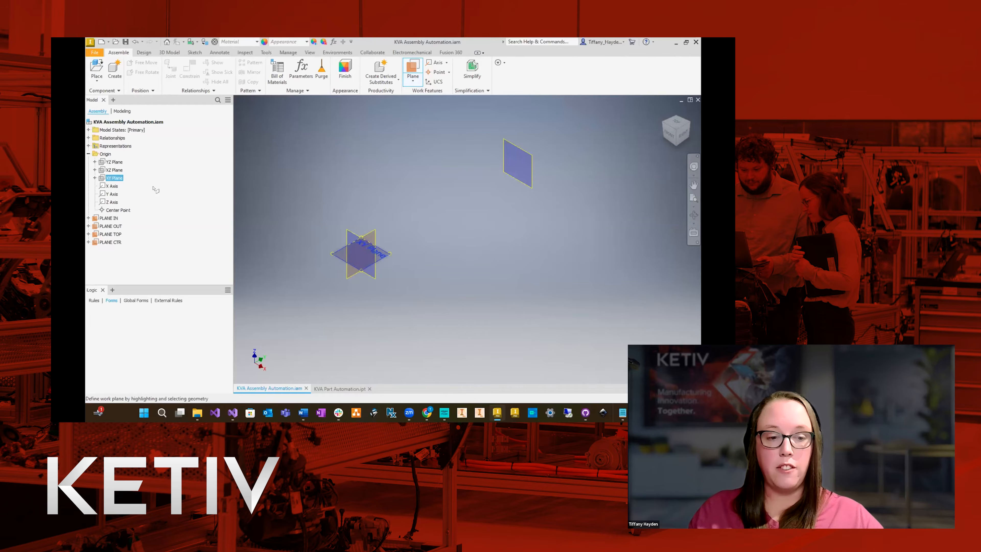
pyautogui.moveTo(336, 253); pyautogui.dragTo(333, 348)
pyautogui.press('Return')
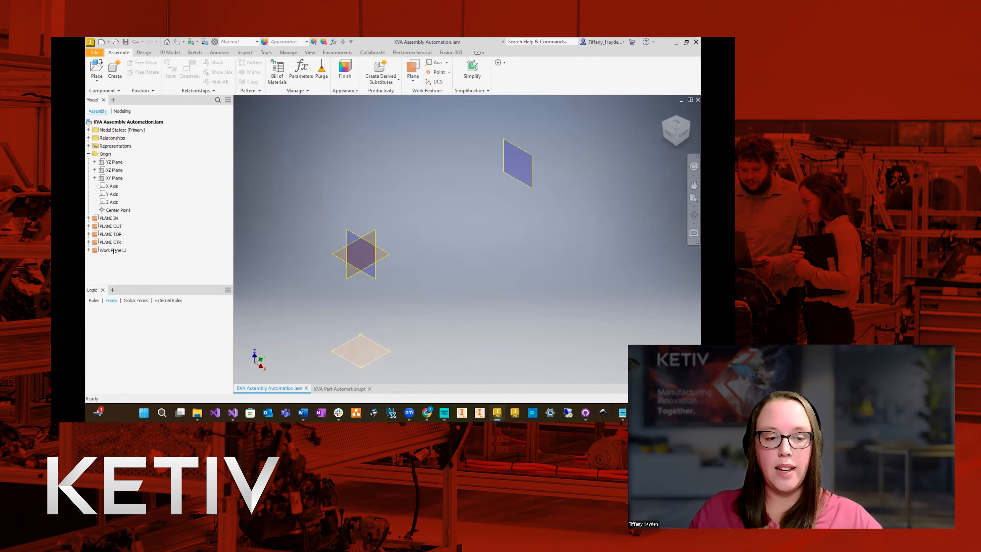
pyautogui.write('PLANE FLOOR')
pyautogui.press('Return')
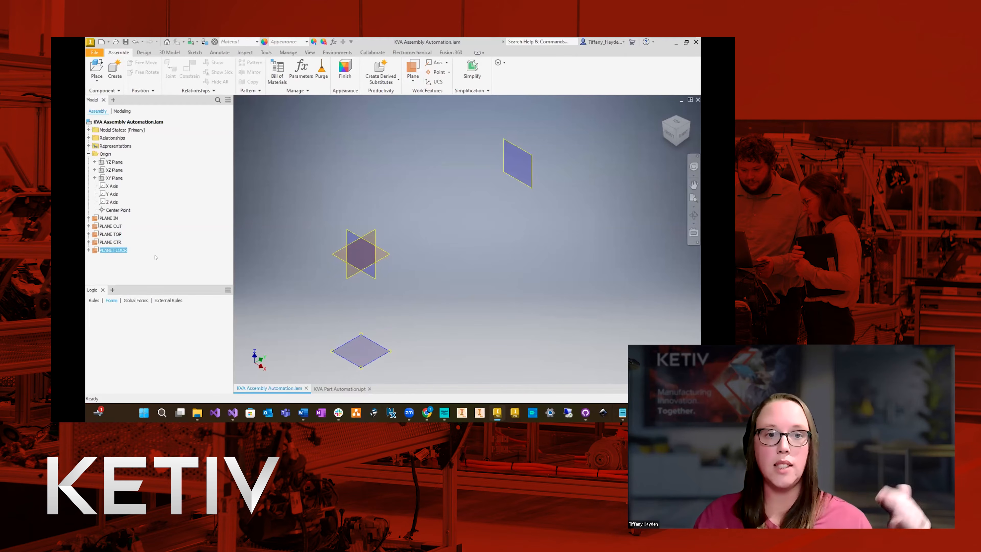
pyautogui.click(132, 273)
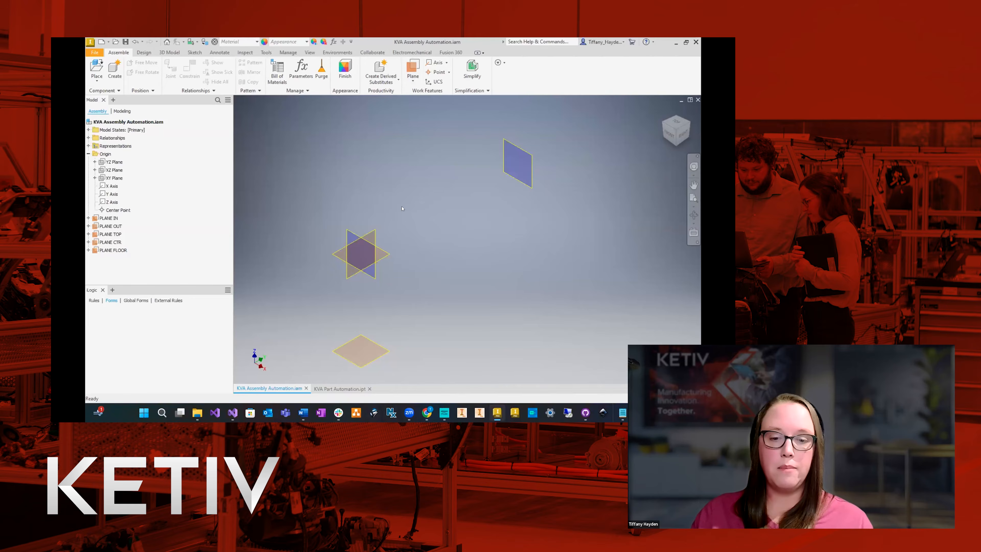
# Create a work plane offset about 2.5 in from the XZ Plane, short of PLANE OUT, and rename it PLANE GATE IN.
pyautogui.click(414, 68)
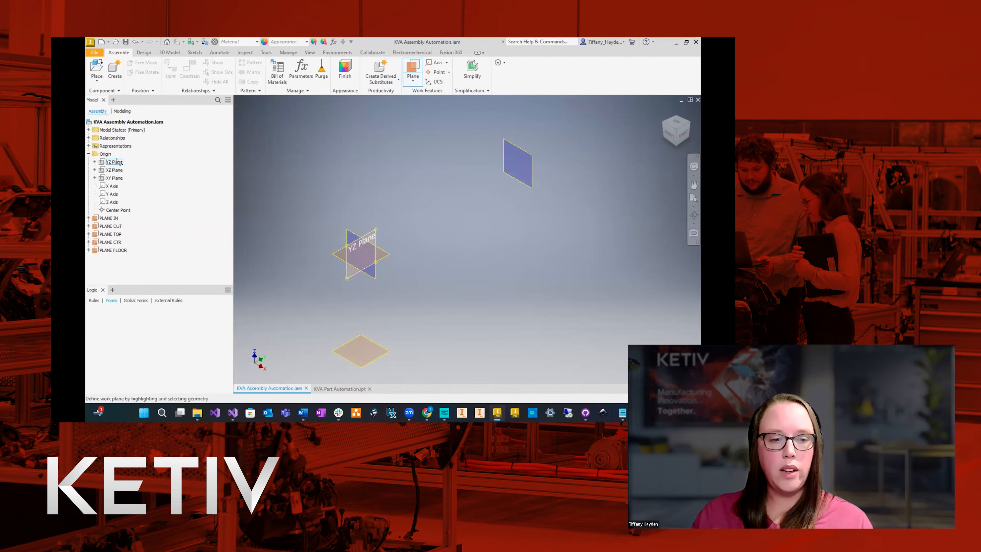
pyautogui.click(114, 170)
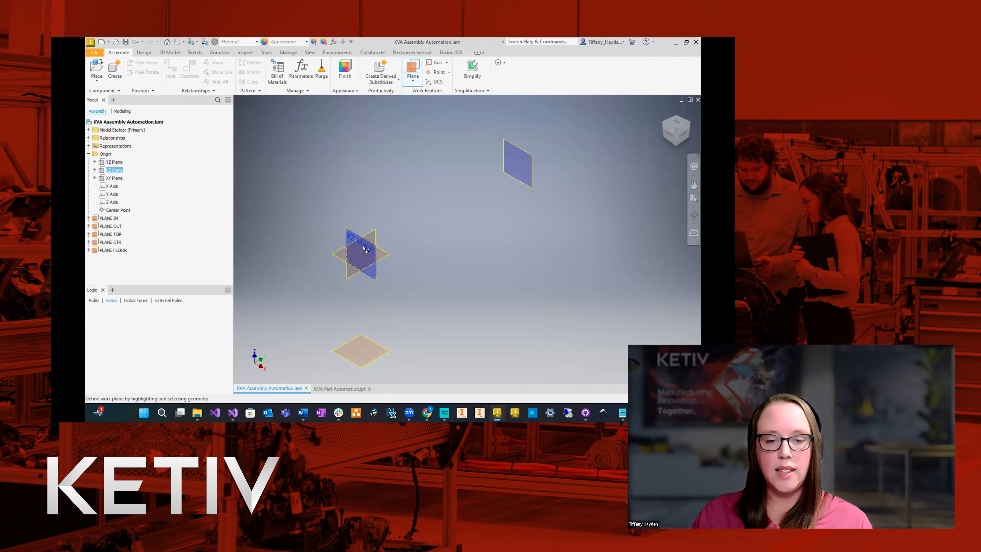
pyautogui.moveTo(352, 232); pyautogui.dragTo(508, 196)
pyautogui.click(501, 196)
pyautogui.click(113, 258)
pyautogui.click(120, 261)
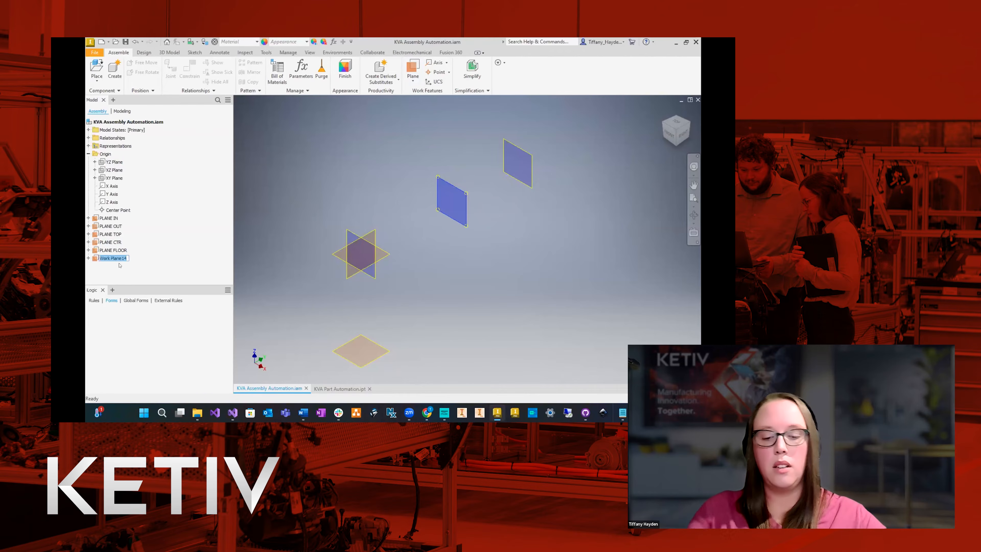
pyautogui.write('PLANE GATE IN')
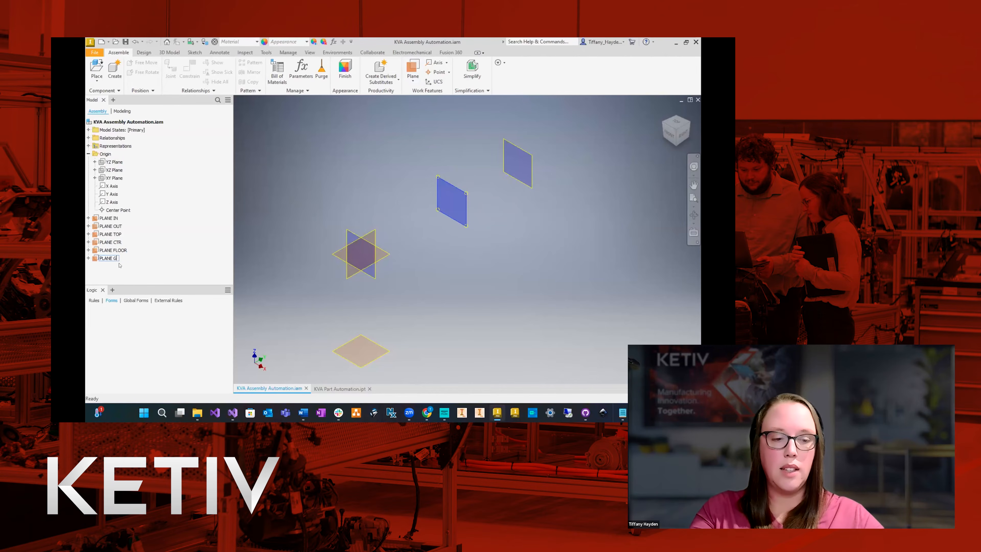
pyautogui.press('Return')
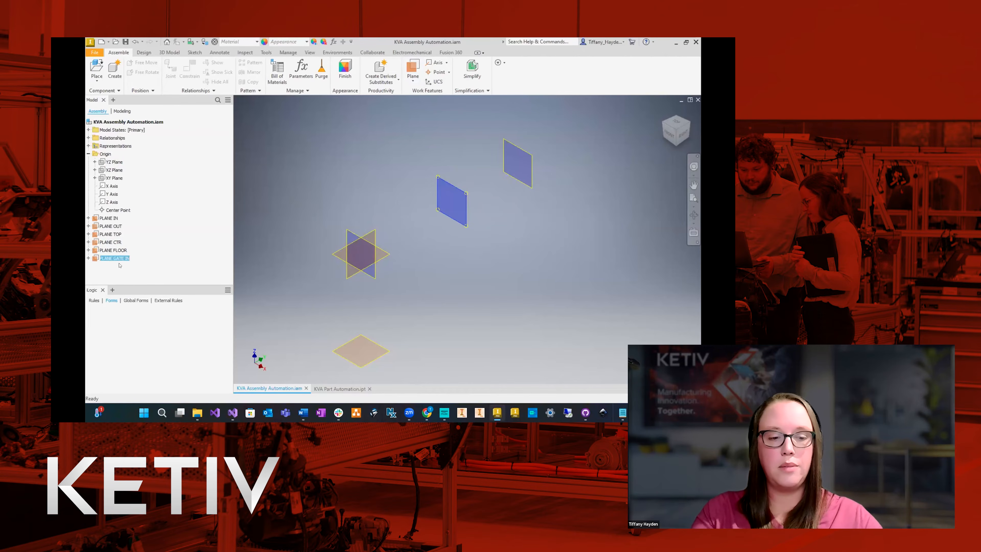
pyautogui.click(186, 235)
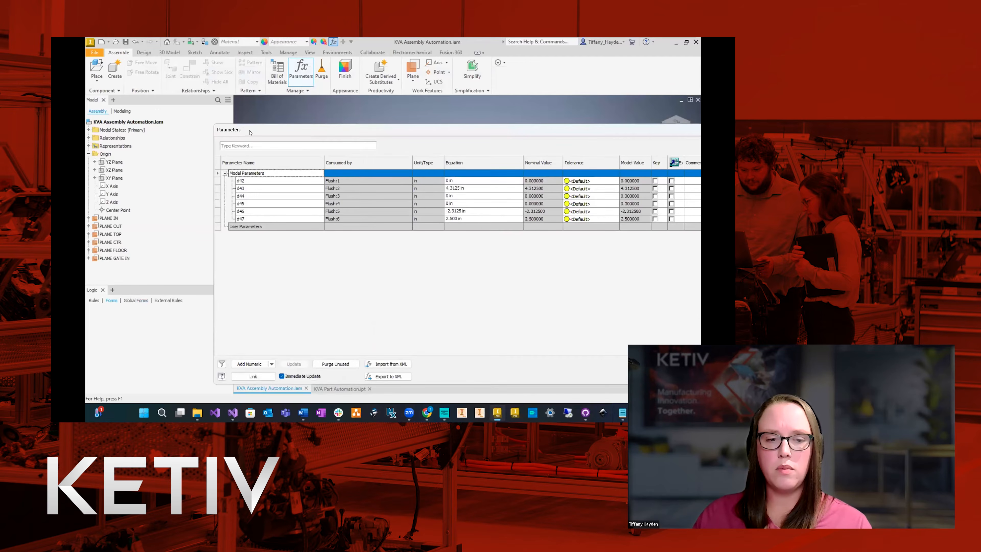
# Add a numeric user parameter named OAL with a value of 1000 in.
pyautogui.click(181, 337)
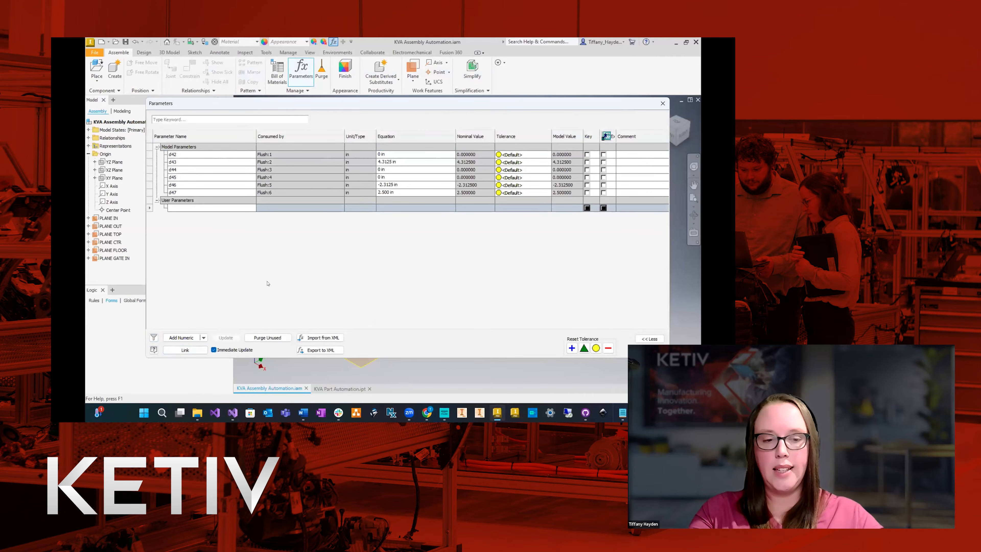
pyautogui.press('capslock')
pyautogui.write('oal')
pyautogui.press('BackSpace')
pyautogui.press('capslock')
pyautogui.write('OAL')
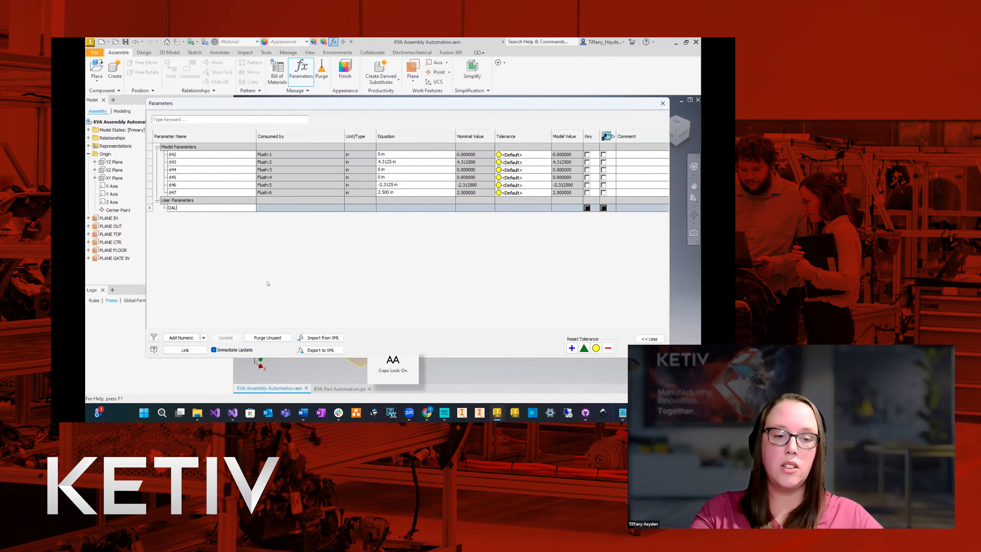
pyautogui.press('Return')
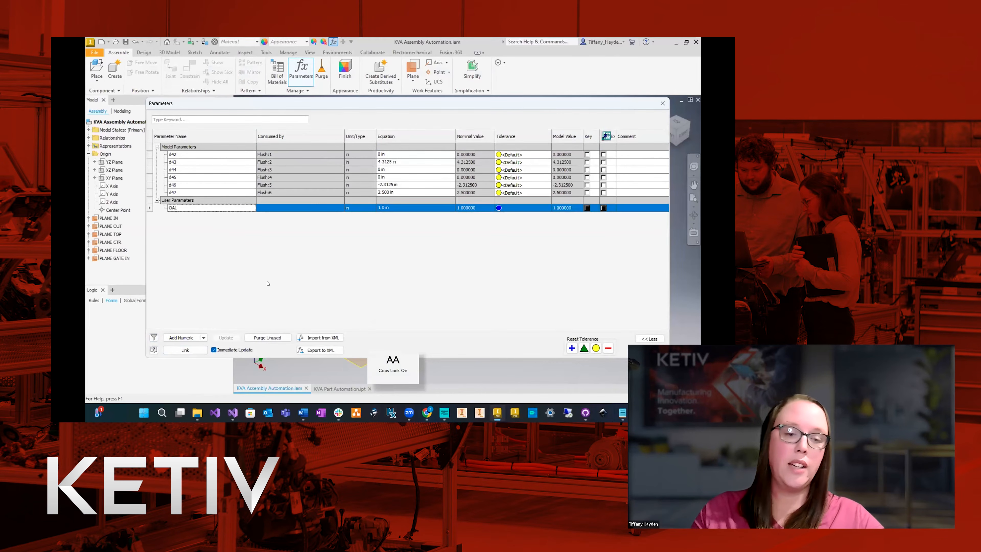
pyautogui.click(401, 207)
pyautogui.write('1000')
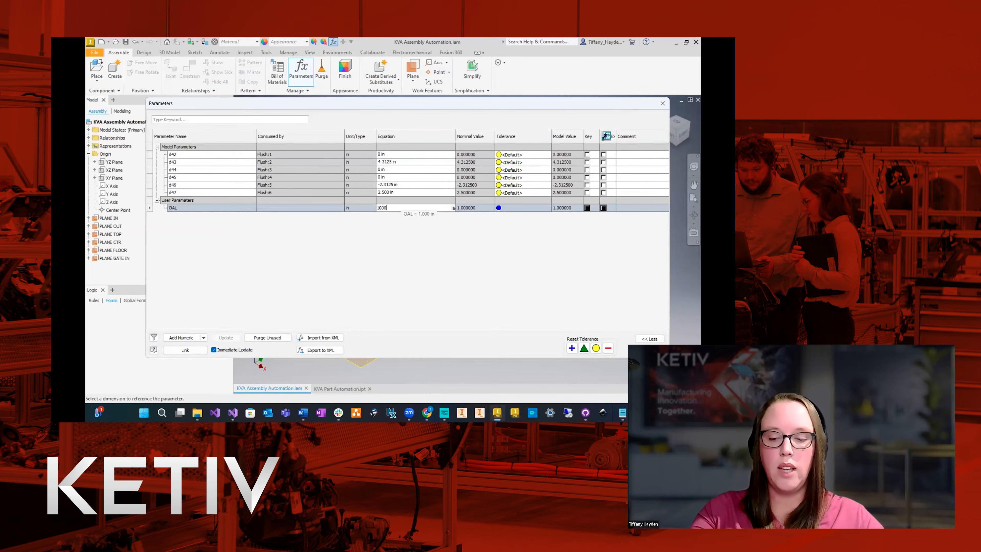
pyautogui.press('Return')
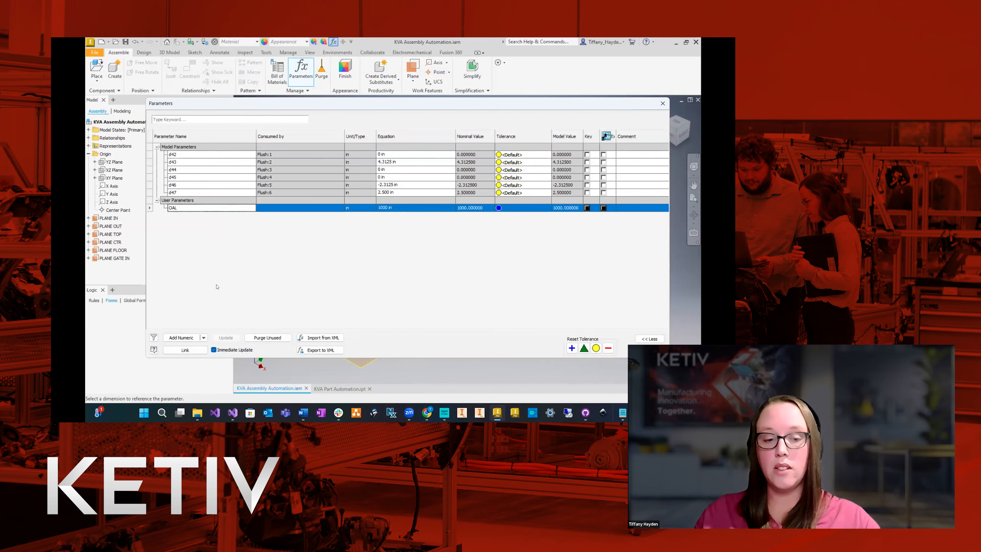
# Add a numeric user parameter named GATE_LOCATION with a value of 300 in.
pyautogui.click(185, 337)
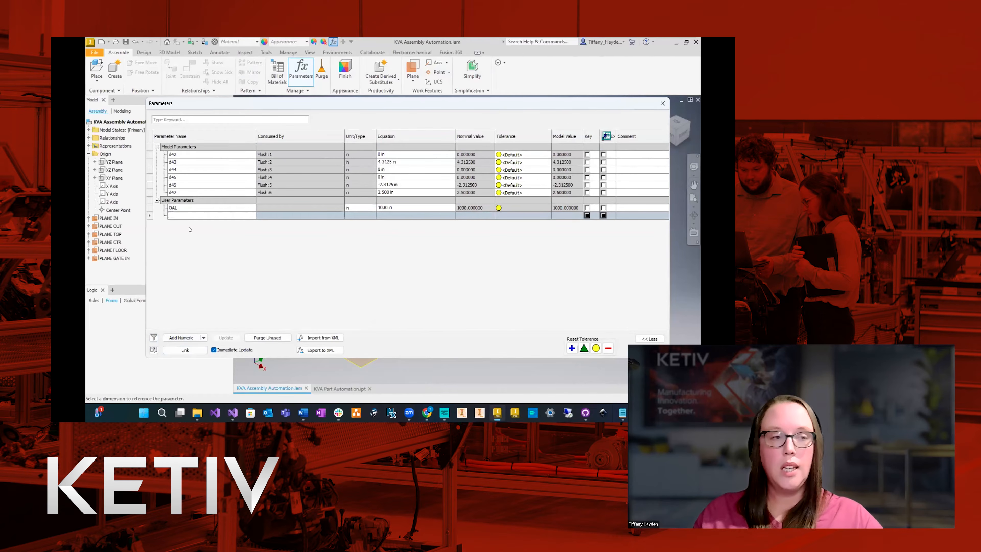
pyautogui.write('GATE_LOCATION')
pyautogui.press('Return')
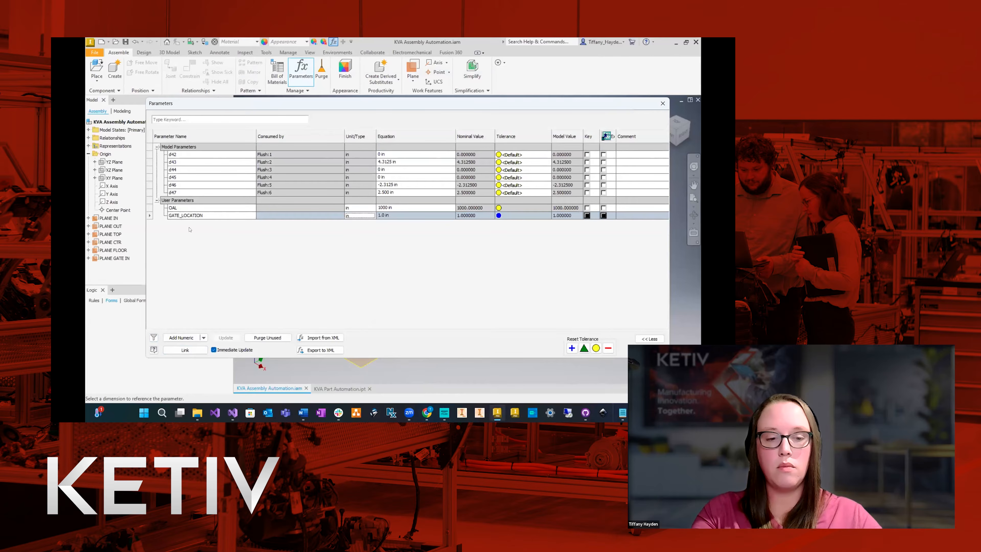
pyautogui.write('3')
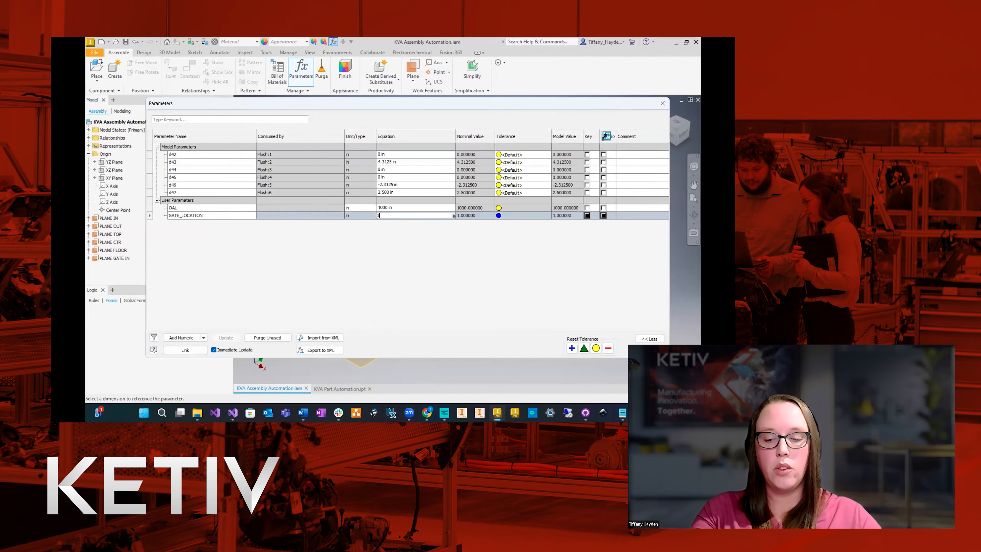
pyautogui.write('00 IN')
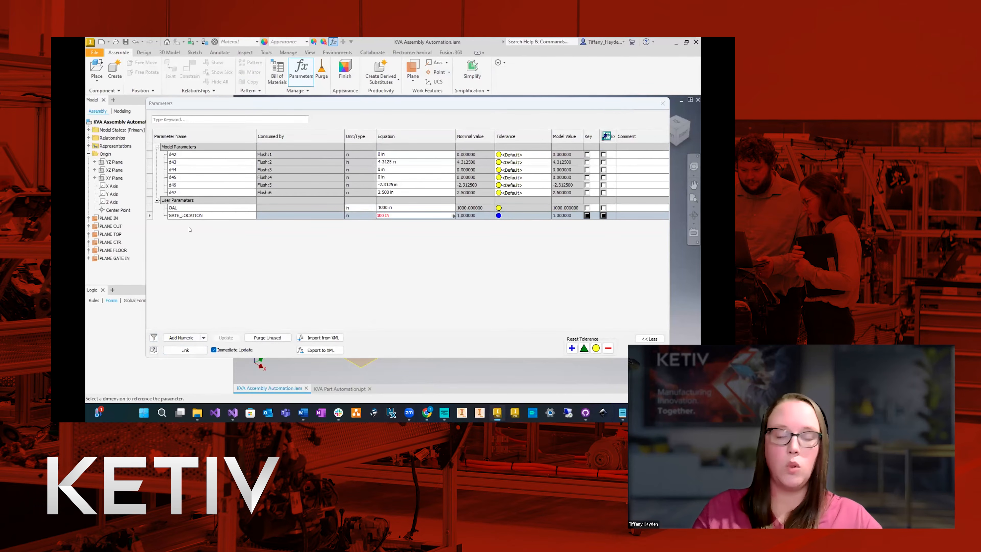
pyautogui.press('Up')
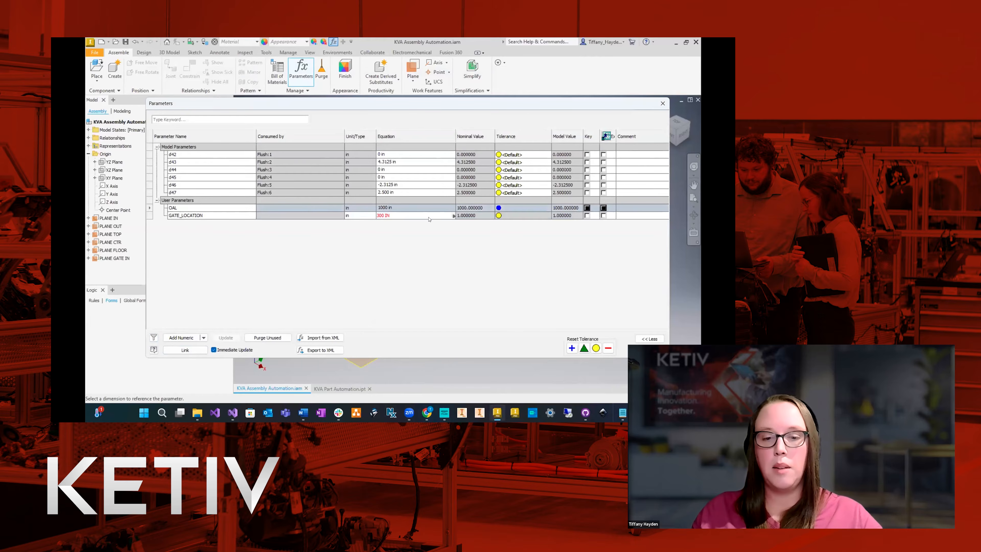
pyautogui.click(395, 217)
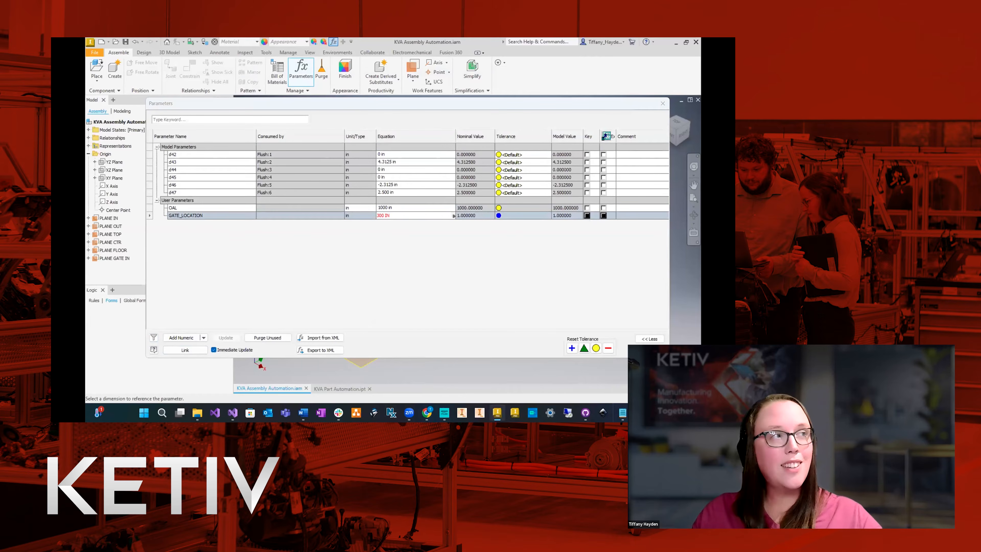
pyautogui.press('Up')
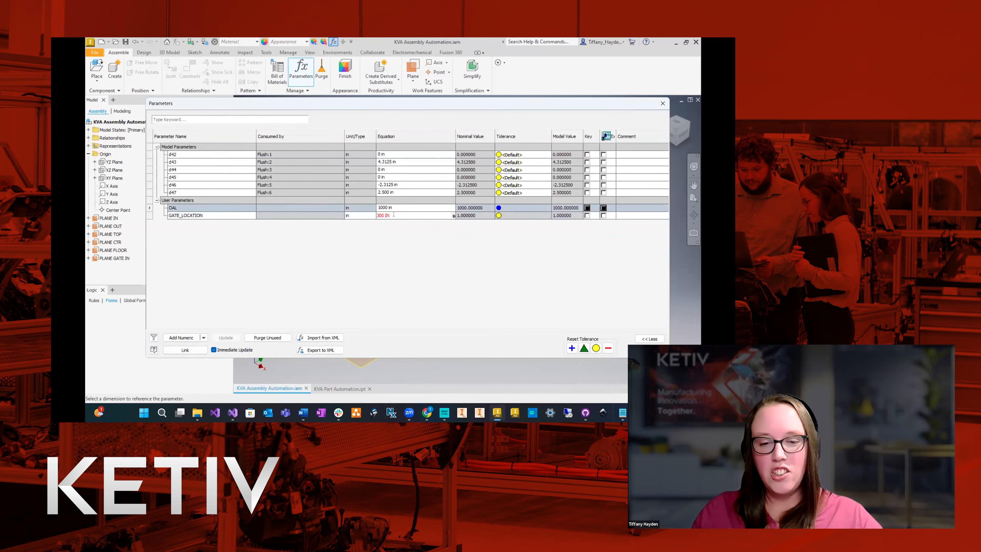
pyautogui.write('I')
pyautogui.press('capslock')
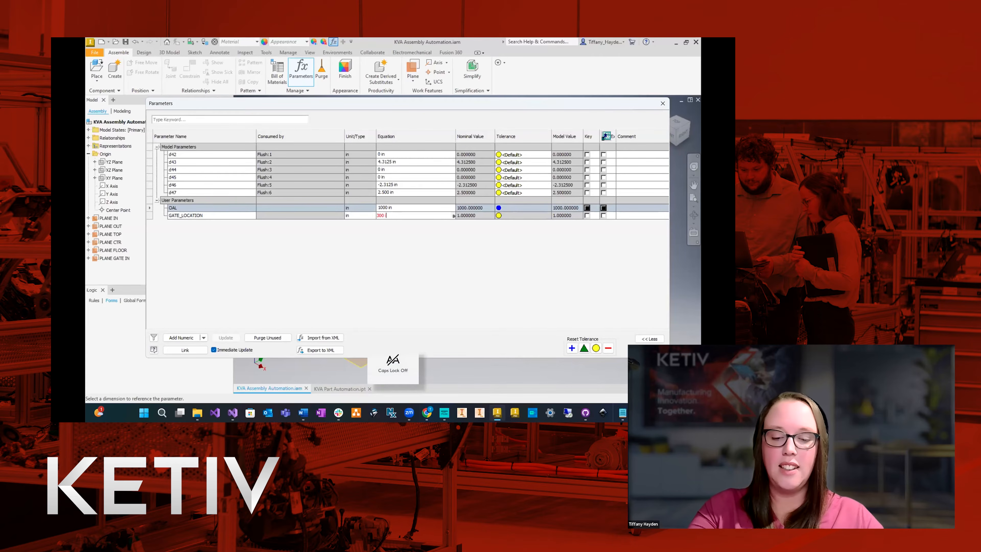
pyautogui.press('Return')
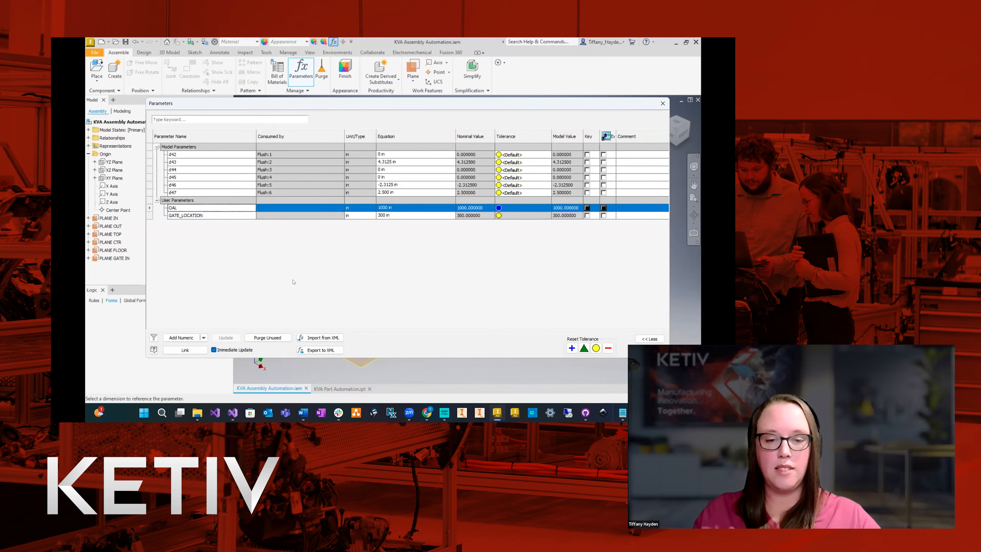
# Add a numeric user parameter named HEIGHT with a value of 120 in and close the parameter table.
pyautogui.click(181, 337)
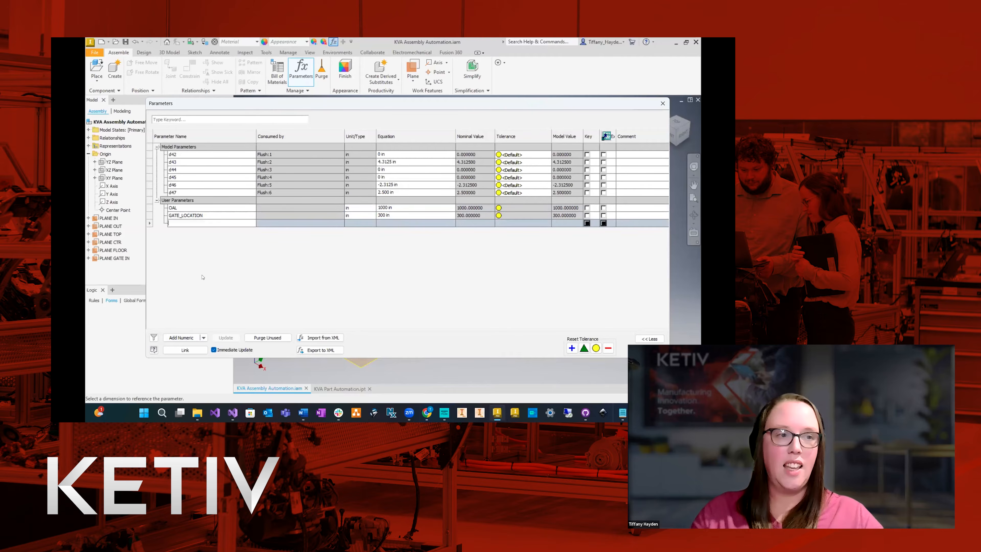
pyautogui.write('hei')
pyautogui.press('BackSpace')
pyautogui.press('BackSpace')
pyautogui.press('capslock')
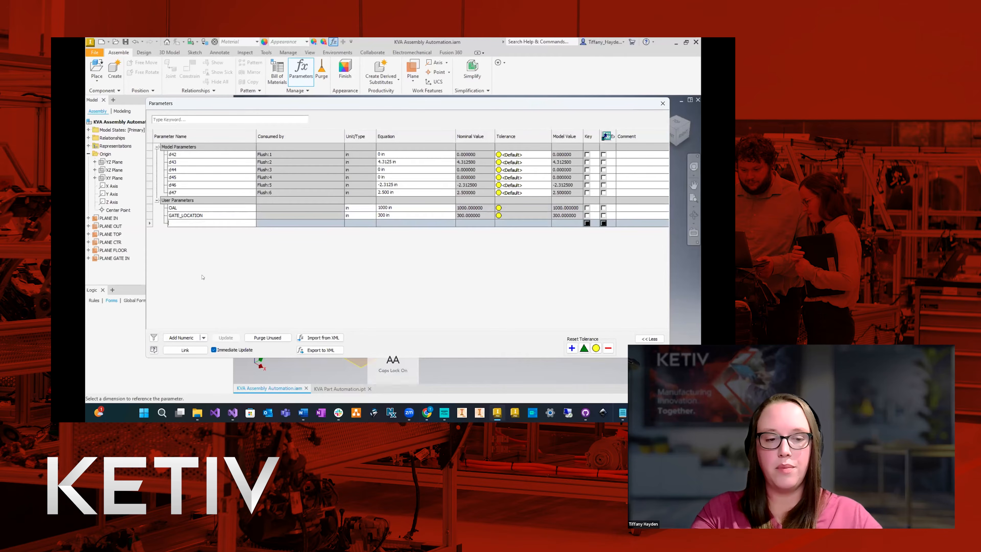
pyautogui.write('HEIGHT')
pyautogui.press('Return')
pyautogui.press('Tab')
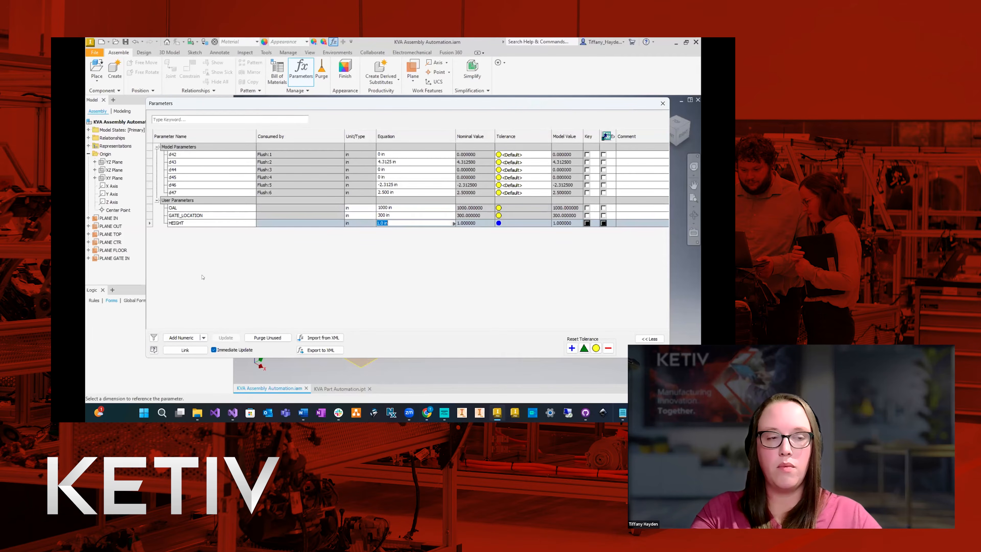
pyautogui.write('120')
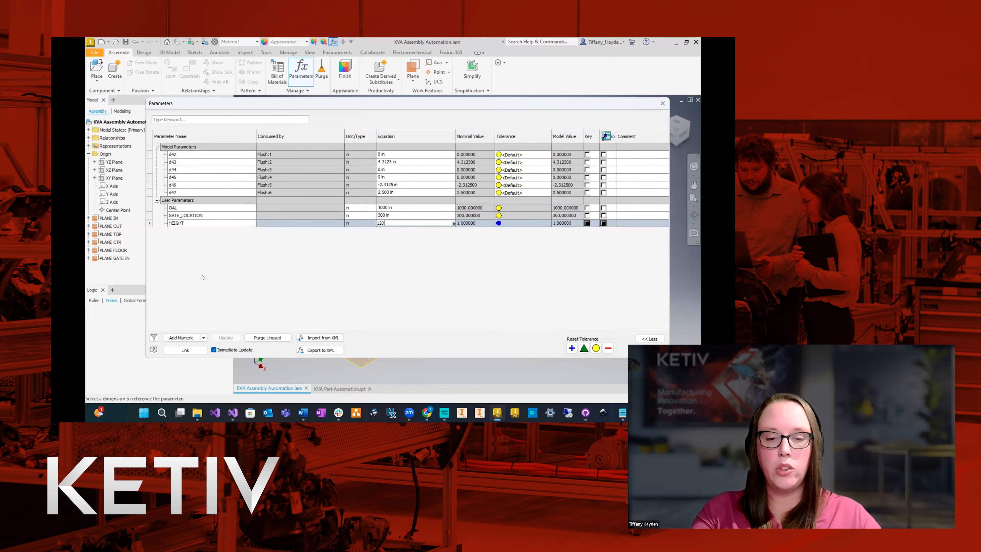
pyautogui.press('capslock')
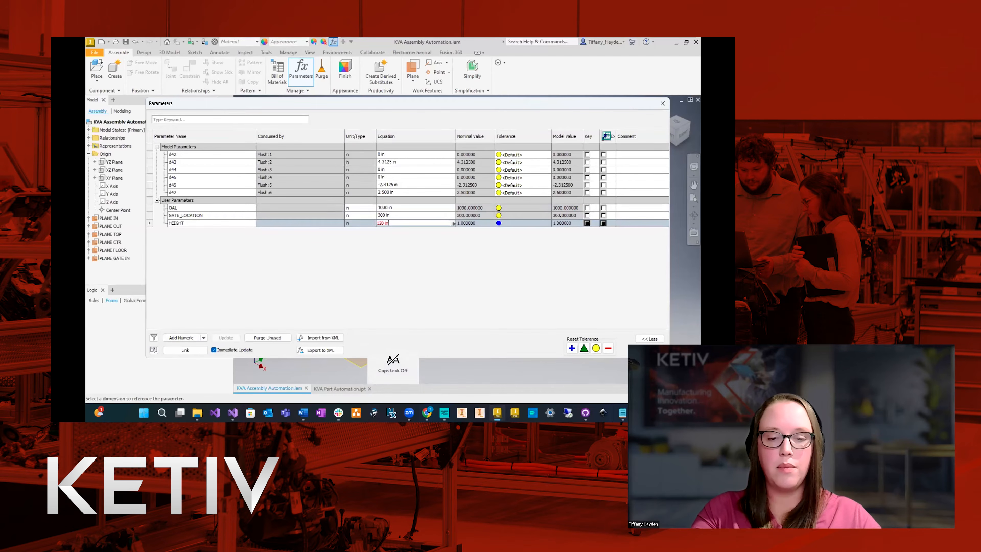
pyautogui.press('Return')
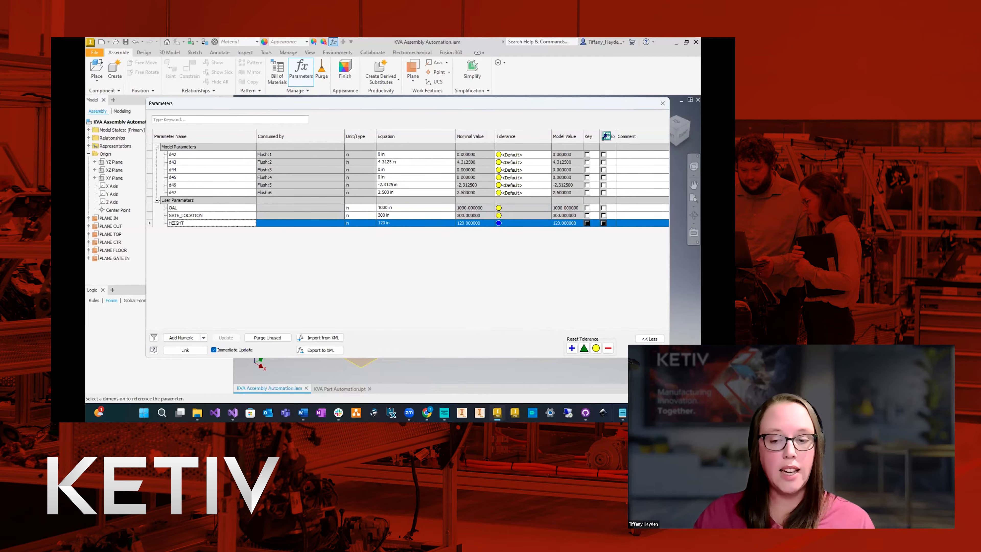
pyautogui.click(649, 349)
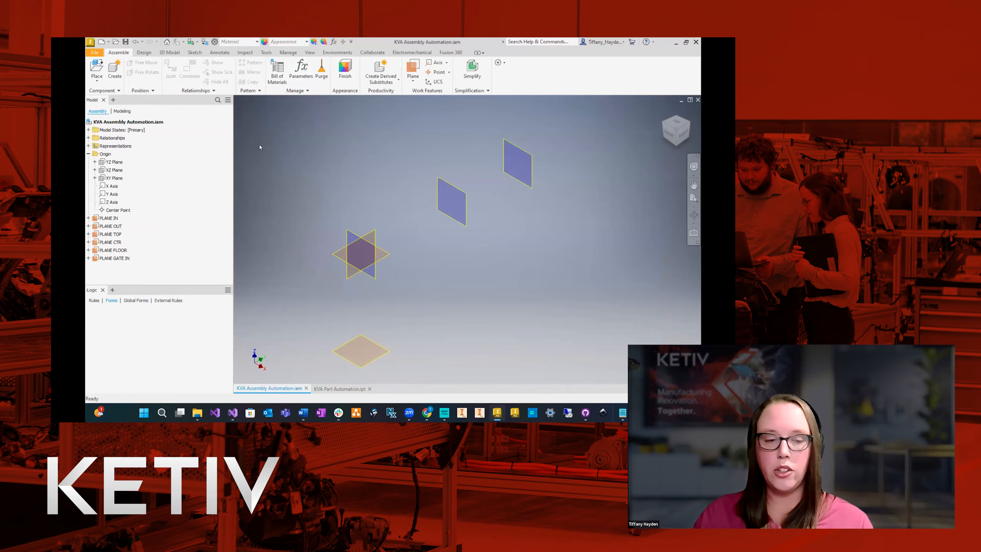
# Link PLANE OUT's offset from the XZ Plane to the OAL parameter.
pyautogui.doubleClick(142, 227)
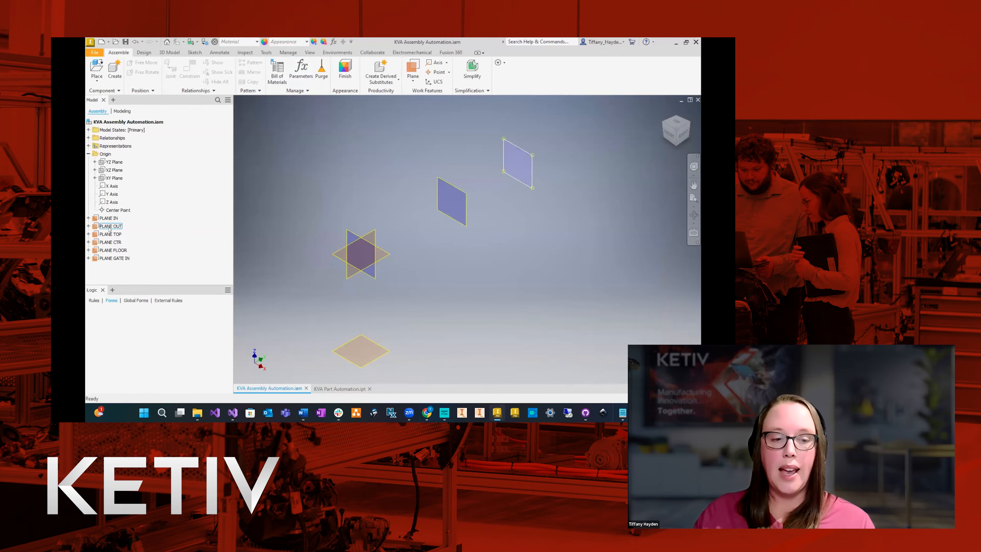
pyautogui.click(604, 145)
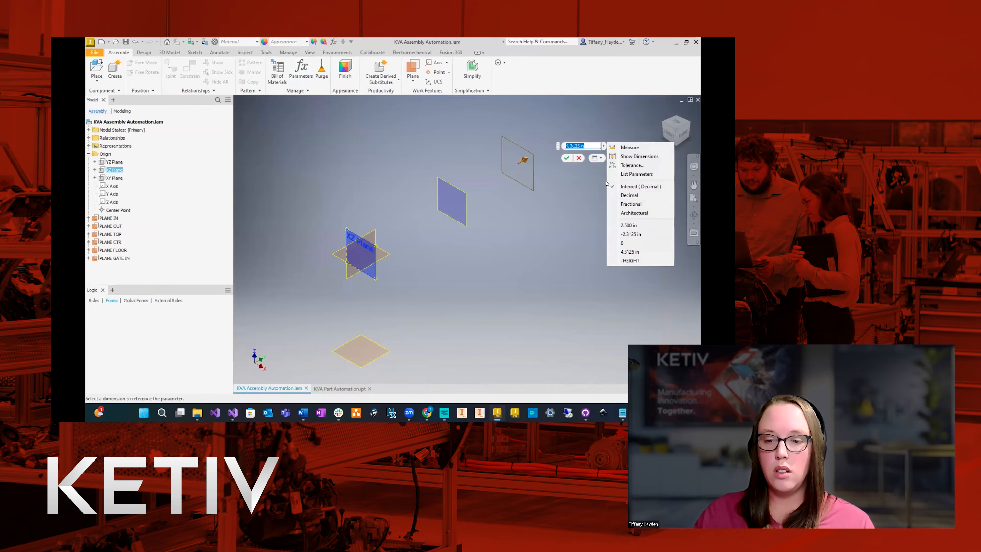
pyautogui.click(635, 174)
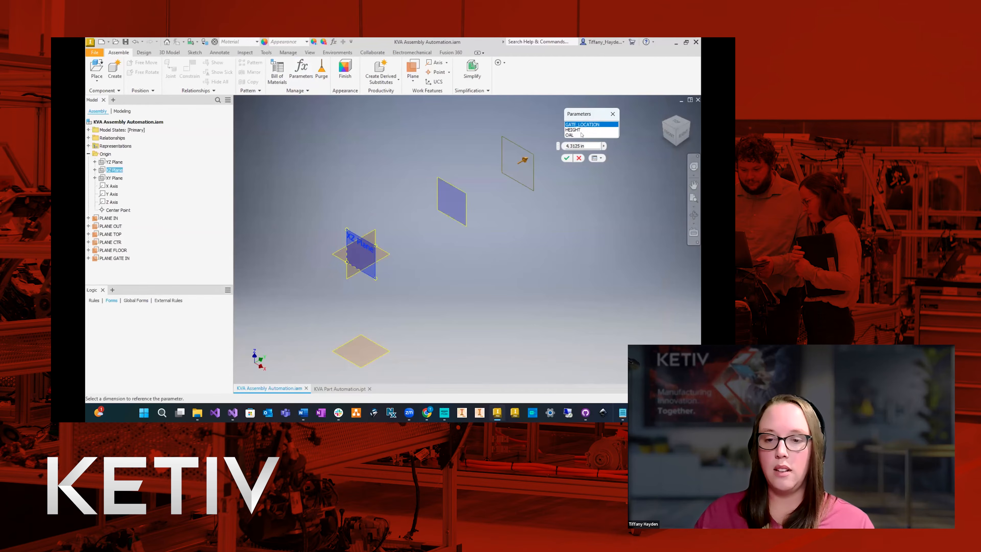
pyautogui.click(571, 135)
pyautogui.scroll(-8, 436, 268)
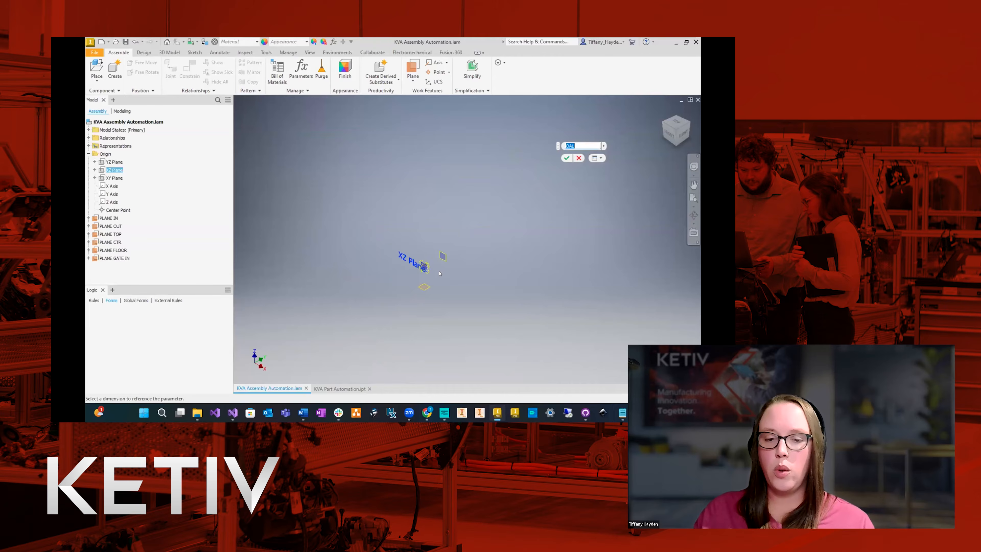
pyautogui.scroll(5, 439, 271)
pyautogui.scroll(-5, 359, 288)
pyautogui.scroll(-2, 362, 293)
pyautogui.scroll(2, 362, 293)
pyautogui.scroll(-3, 342, 297)
pyautogui.scroll(-3, 397, 260)
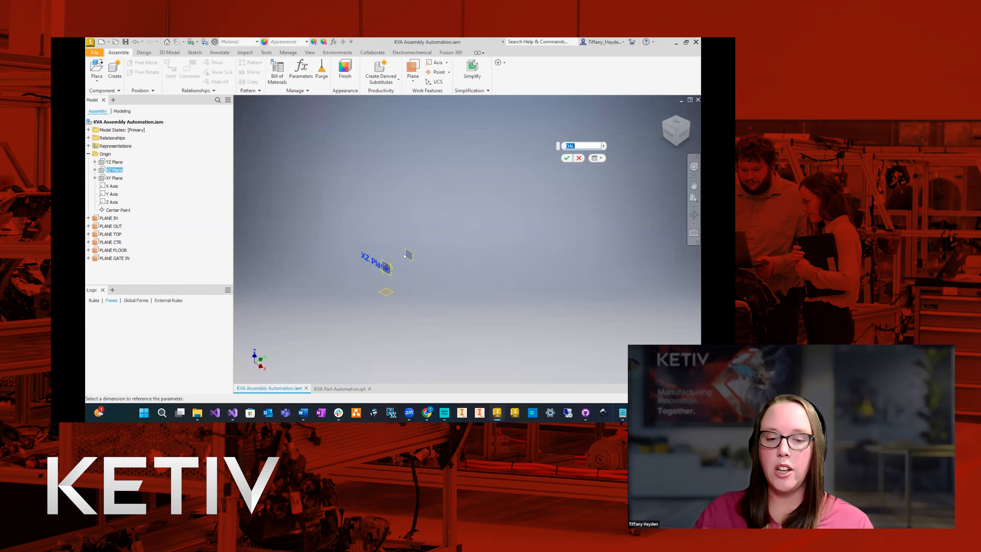
pyautogui.scroll(7, 397, 258)
pyautogui.scroll(-2, 325, 267)
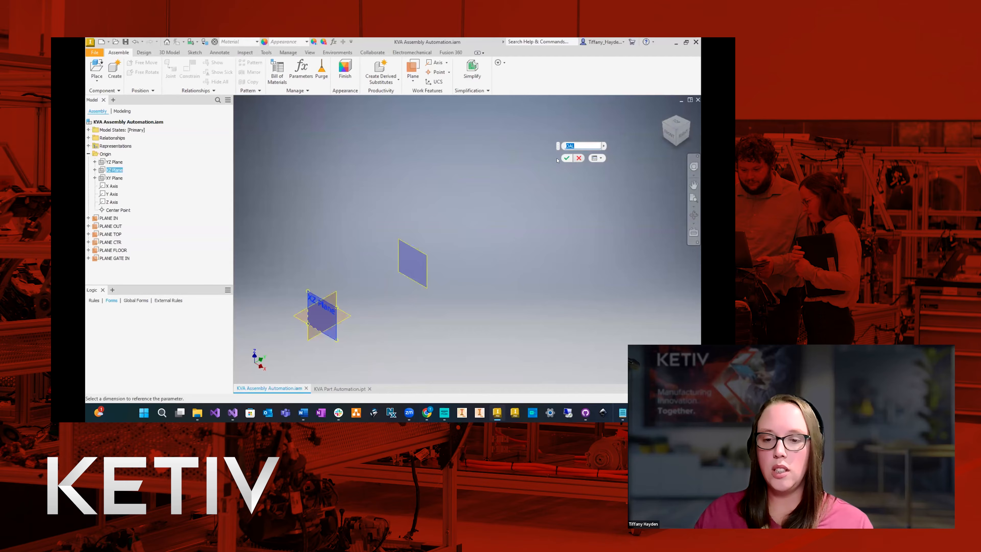
pyautogui.click(566, 158)
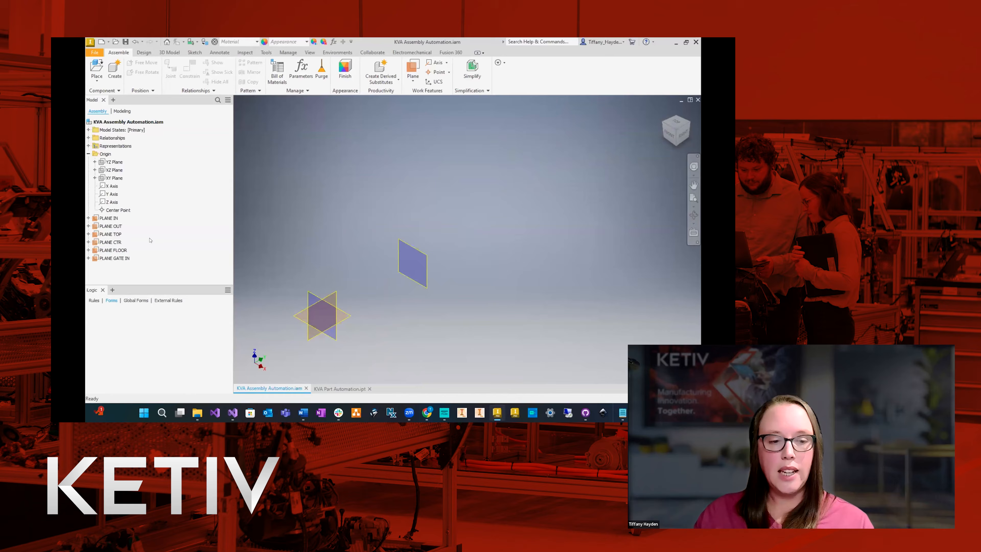
# Link PLANE FLOOR's offset from the XY Plane to the negative of the HEIGHT parameter.
pyautogui.doubleClick(125, 251)
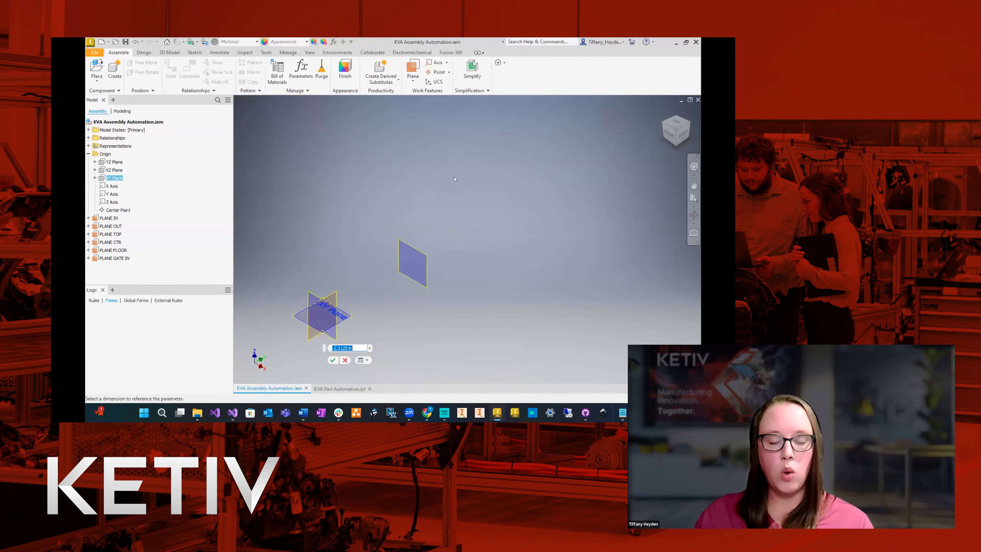
pyautogui.scroll(-3, 387, 344)
pyautogui.click(369, 348)
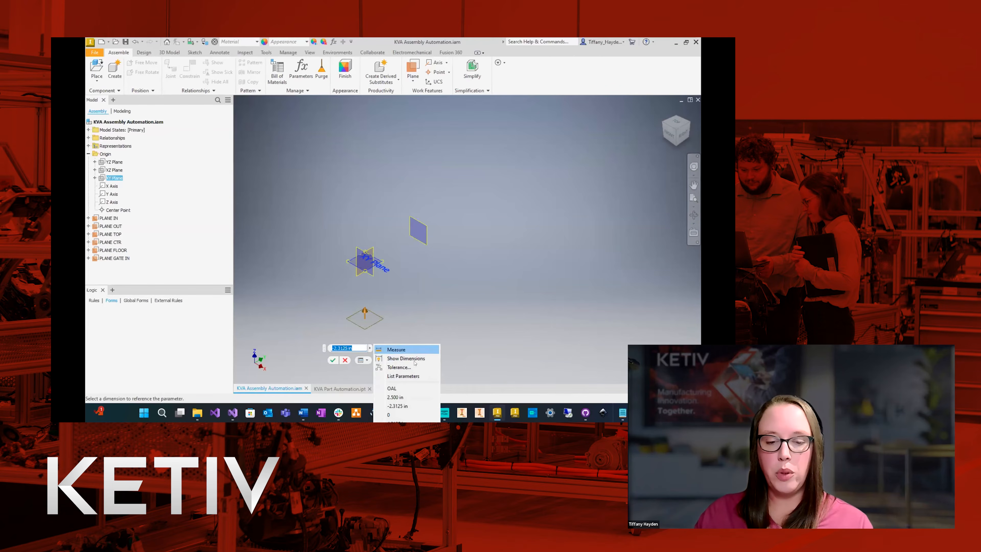
pyautogui.click(403, 376)
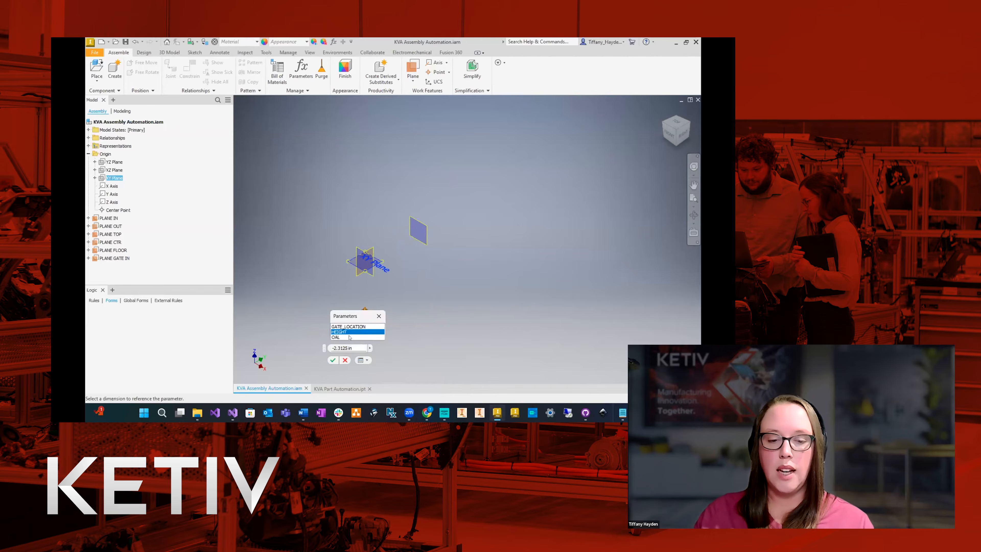
pyautogui.click(341, 332)
pyautogui.click(332, 347)
pyautogui.scroll(-10, 410, 320)
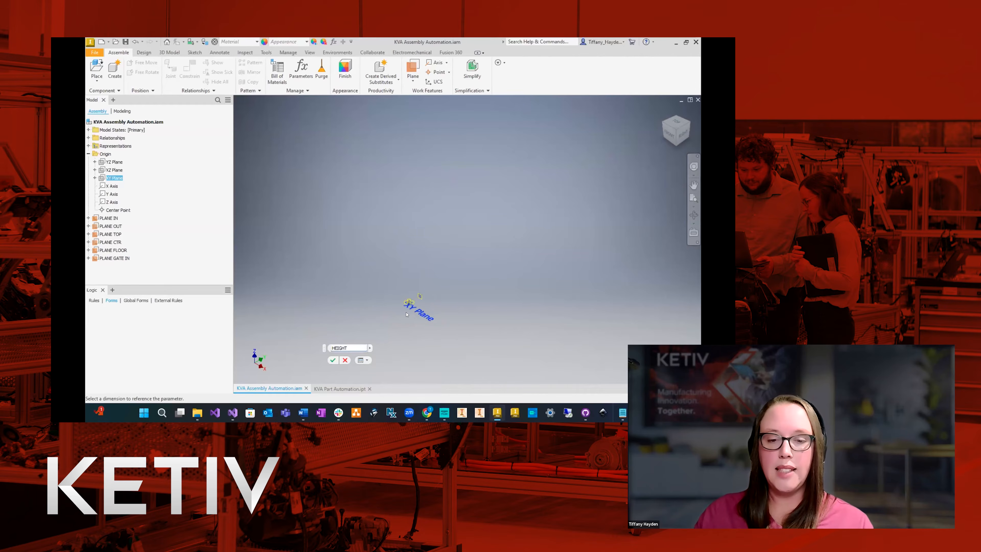
pyautogui.scroll(10, 388, 322)
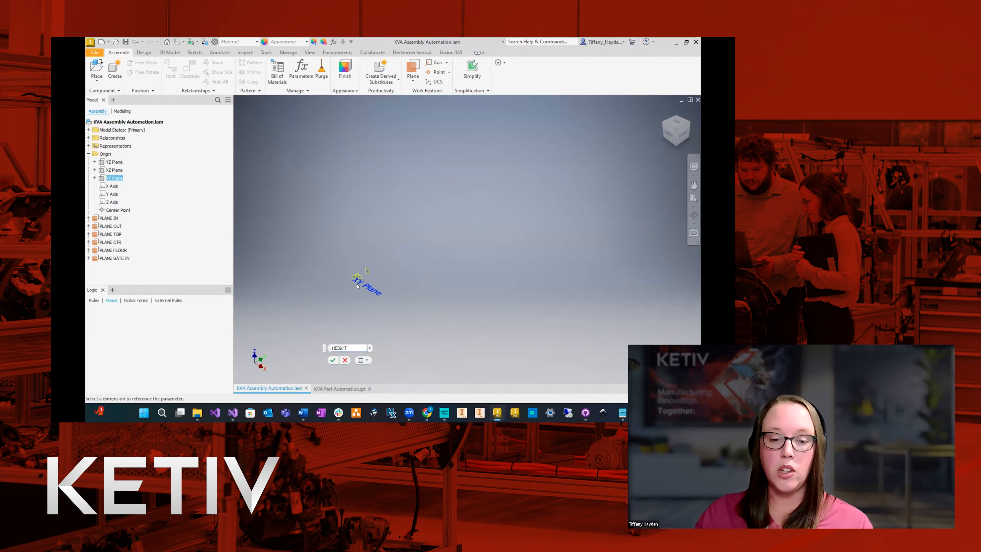
pyautogui.scroll(-3, 388, 322)
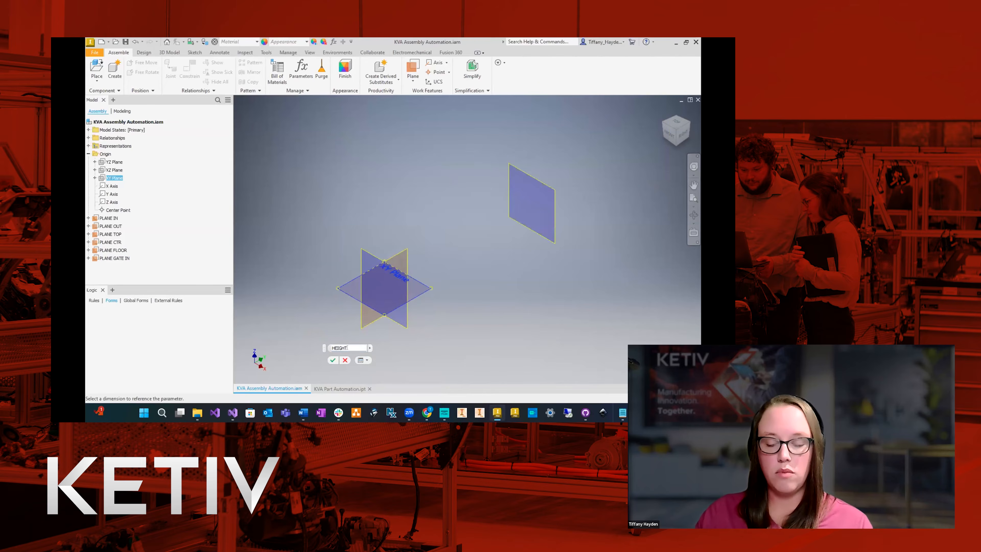
pyautogui.click(332, 359)
pyautogui.scroll(-5, 357, 232)
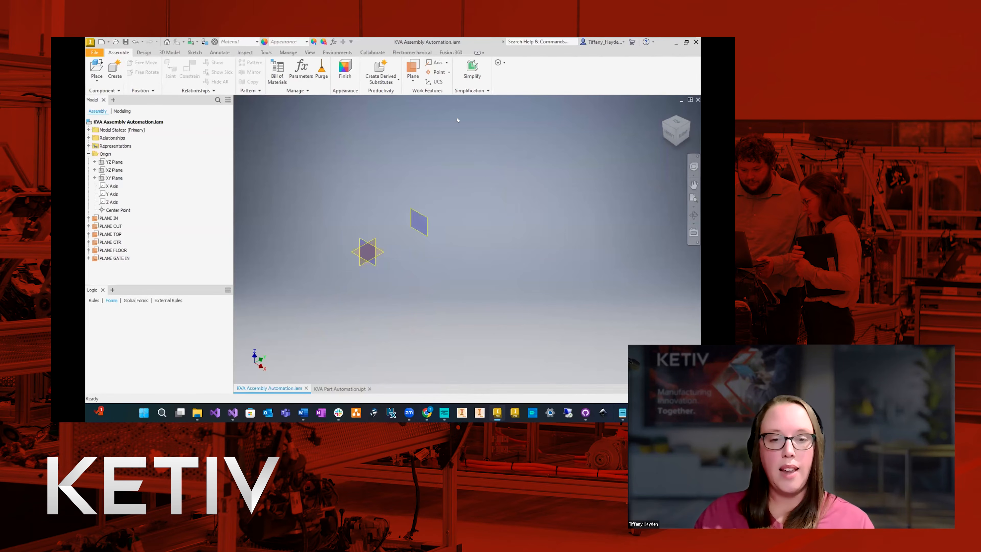
# Link PLANE GATE IN's offset from the XZ Plane to the GATE_LOCATION parameter.
pyautogui.click(114, 258)
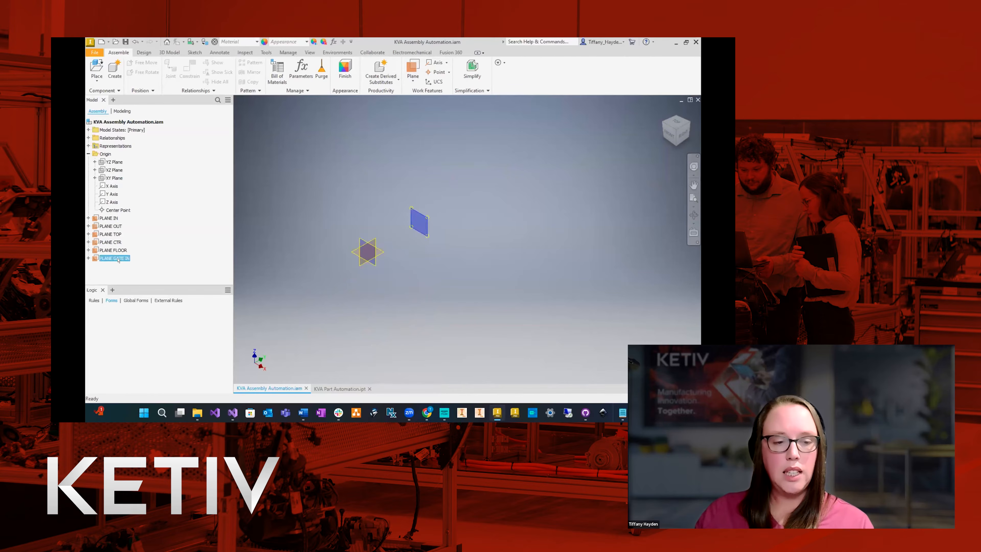
pyautogui.doubleClick(118, 259)
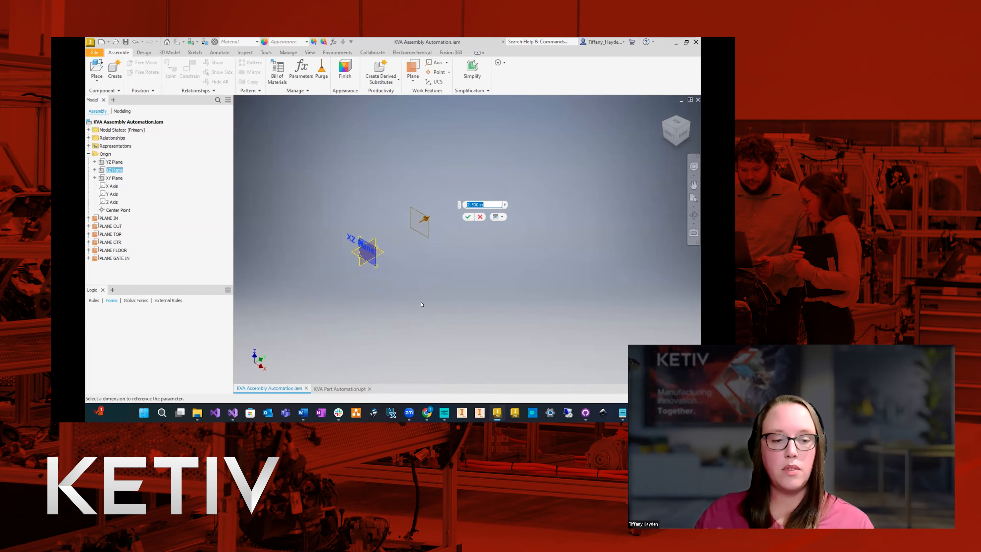
pyautogui.click(503, 206)
pyautogui.click(525, 233)
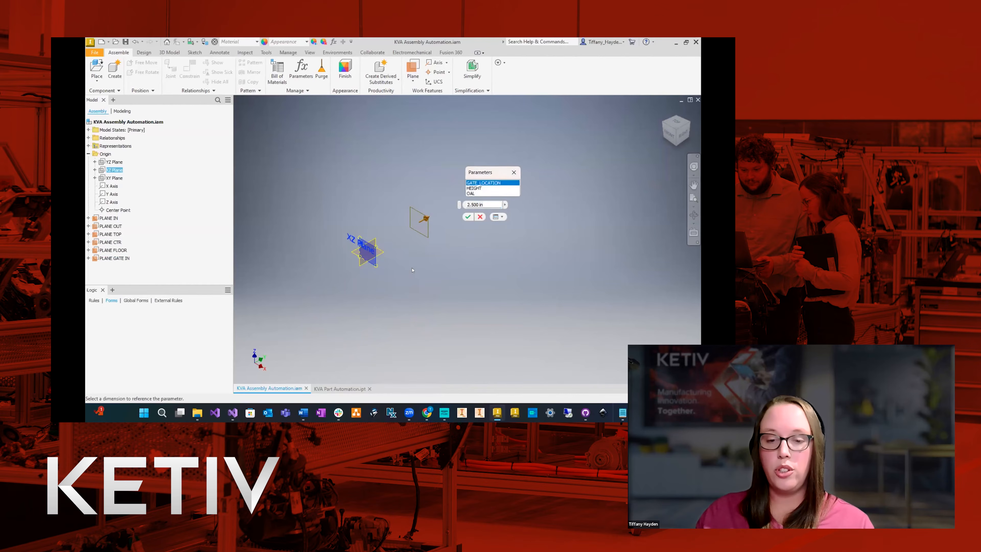
pyautogui.click(489, 183)
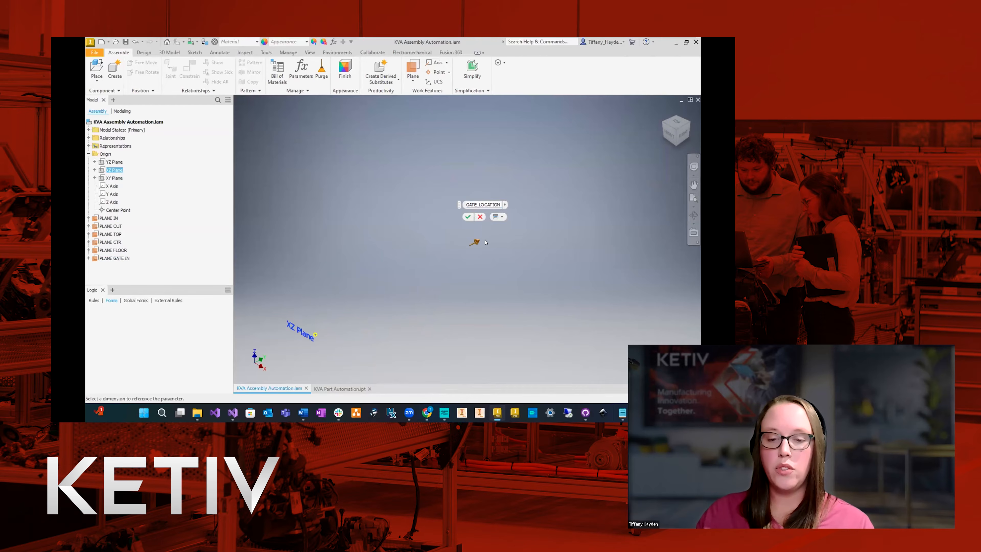
pyautogui.click(467, 216)
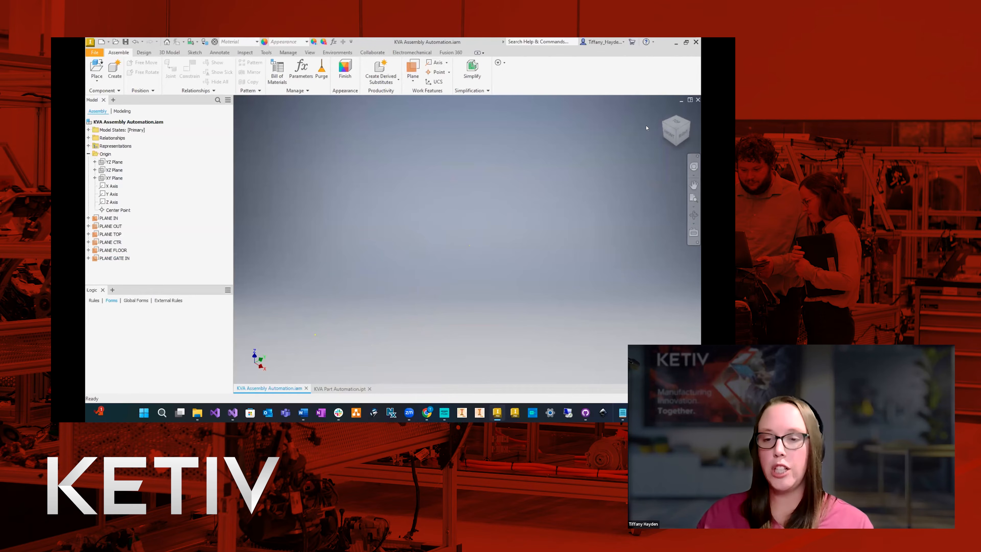
# Highlight all six work planes from PLANE IN through PLANE GATE IN to check their positions, and clear the selection.
pyautogui.moveTo(664, 112)
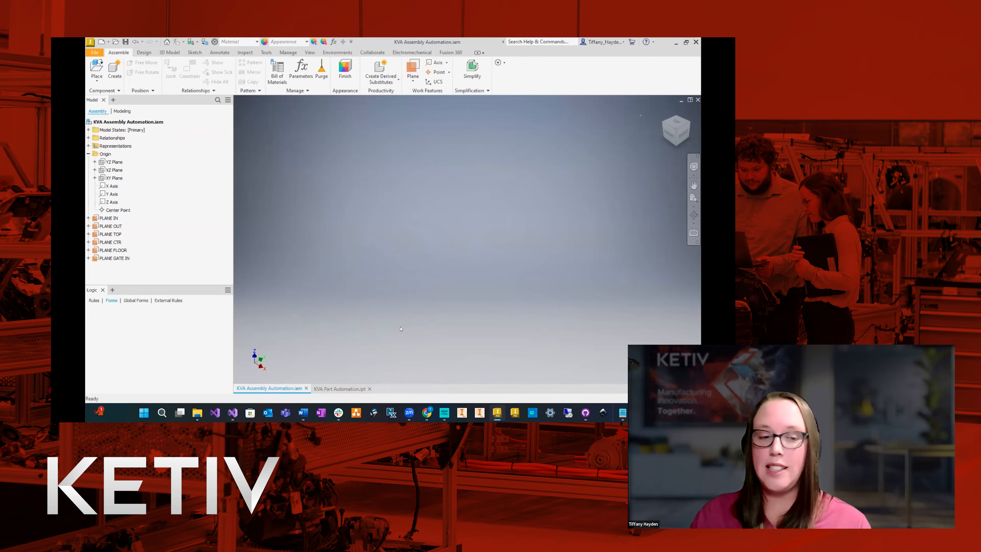
pyautogui.click(108, 218)
pyautogui.keyDown('shift'); pyautogui.click(113, 258); pyautogui.keyUp('shift')
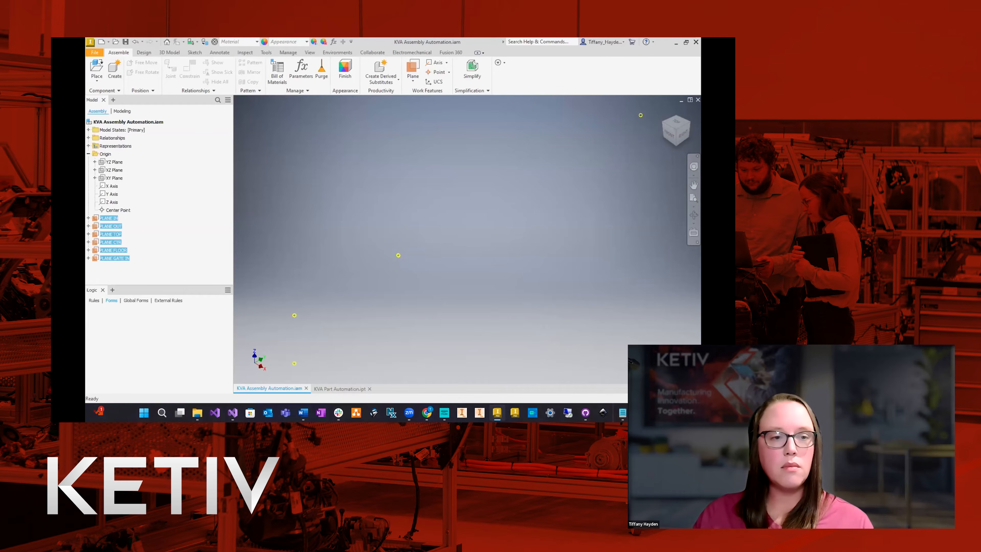
pyautogui.click(335, 179)
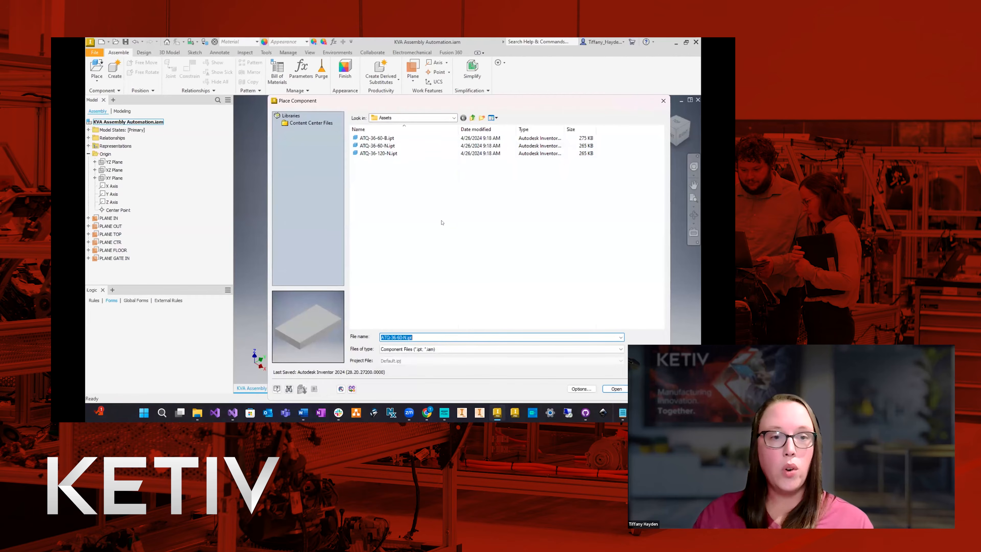
# Place two instances of ATQ-36-120-N.ipt in the assembly, spaced well apart.
pyautogui.click(369, 153)
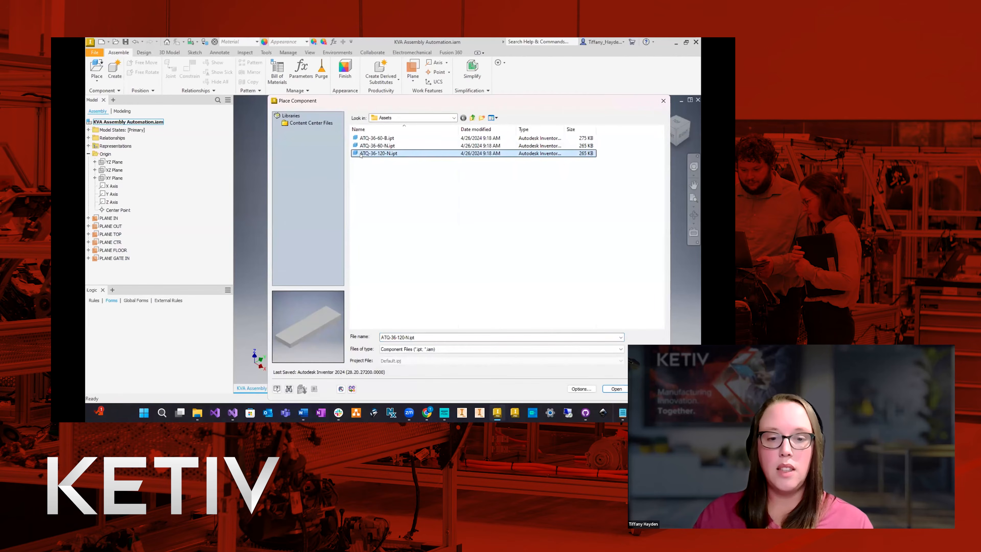
pyautogui.doubleClick(389, 154)
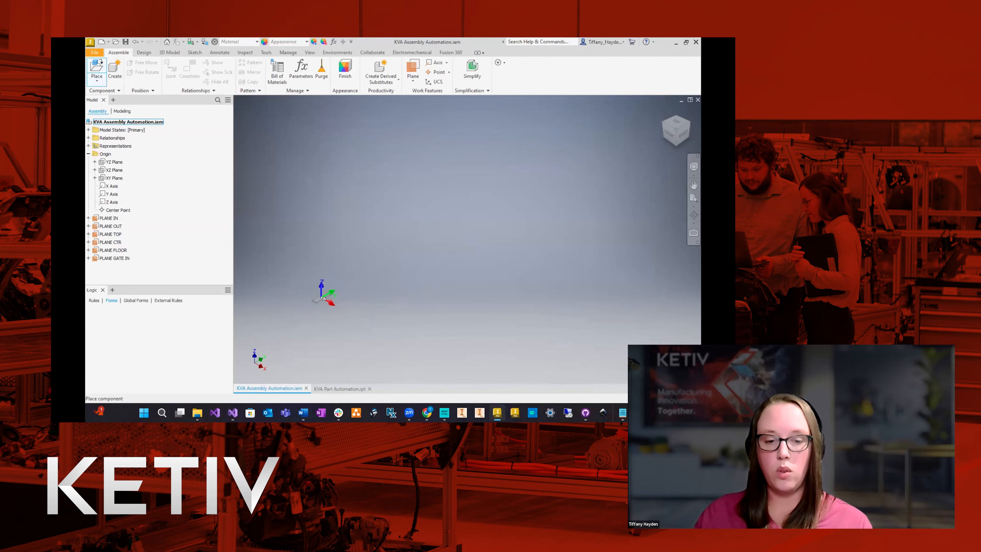
pyautogui.click(369, 304)
pyautogui.click(598, 159)
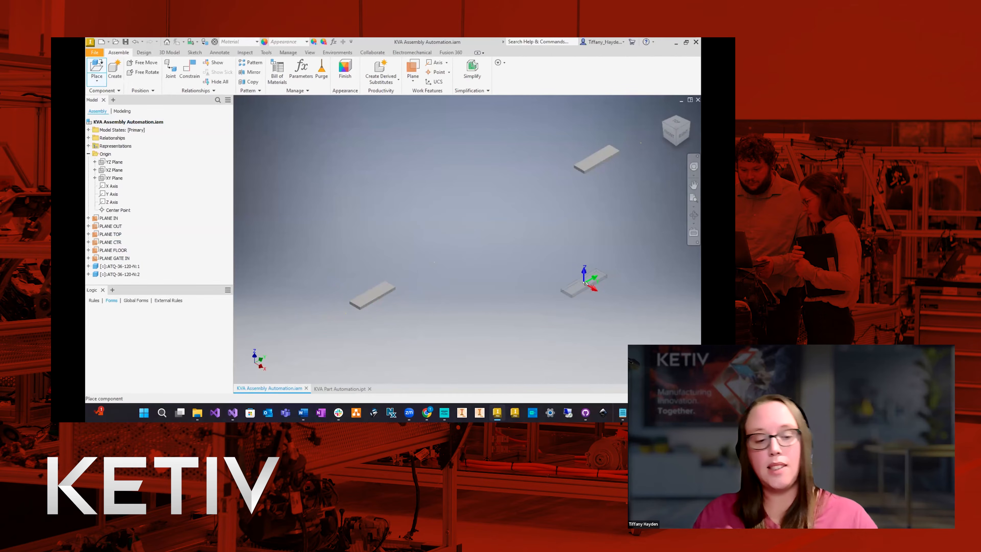
pyautogui.press('Escape')
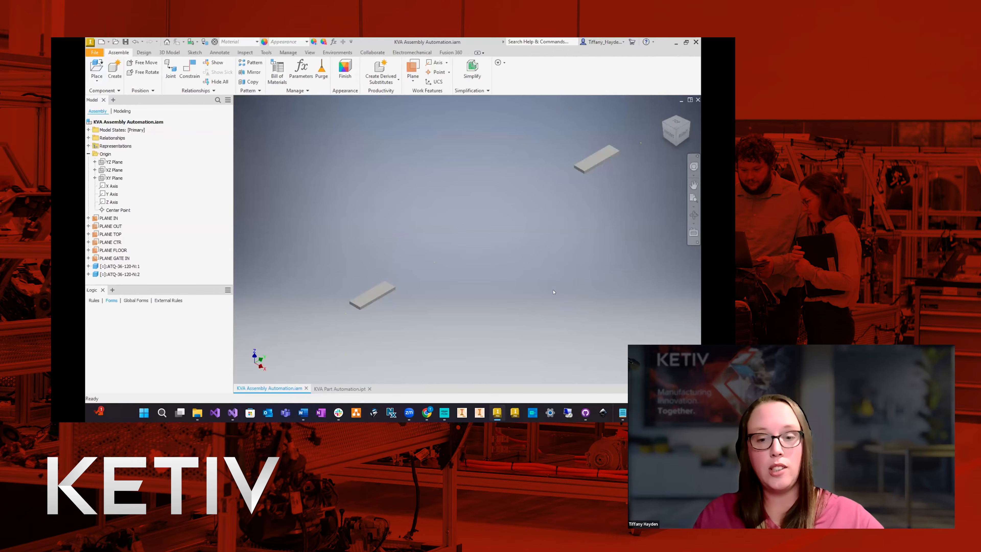
# Place one instance of ATQ-36-60-B.ipt between the two ATQ-36-120-N components.
pyautogui.click(96, 71)
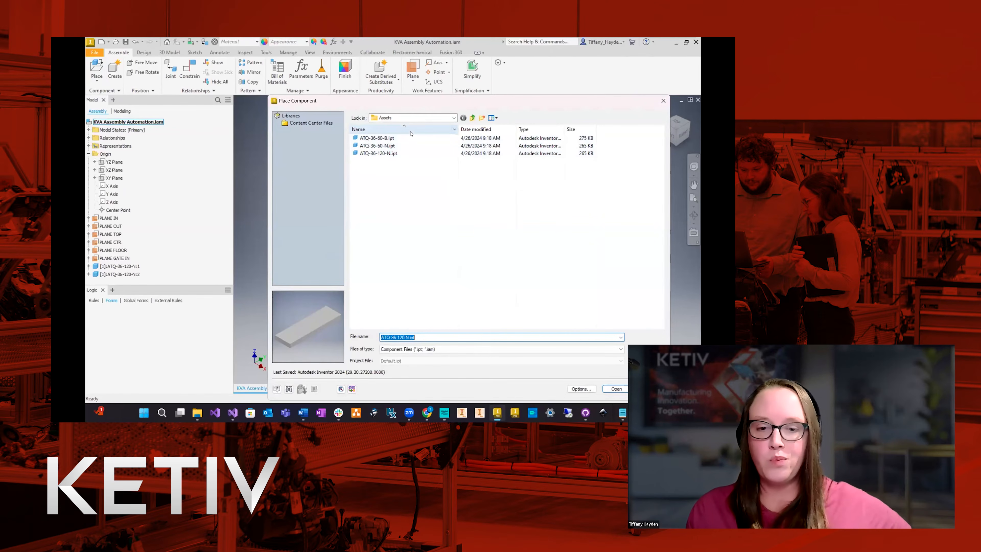
pyautogui.click(409, 140)
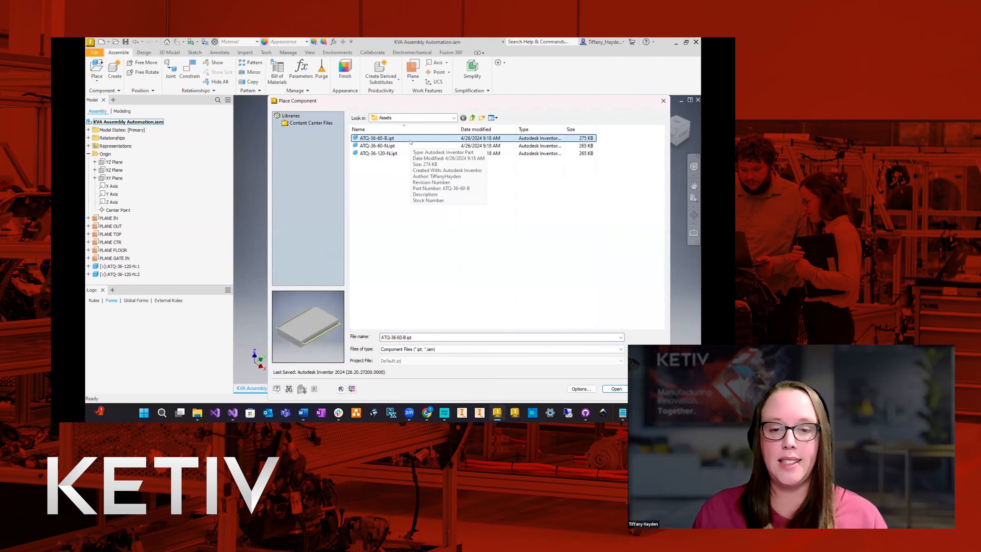
pyautogui.doubleClick(410, 140)
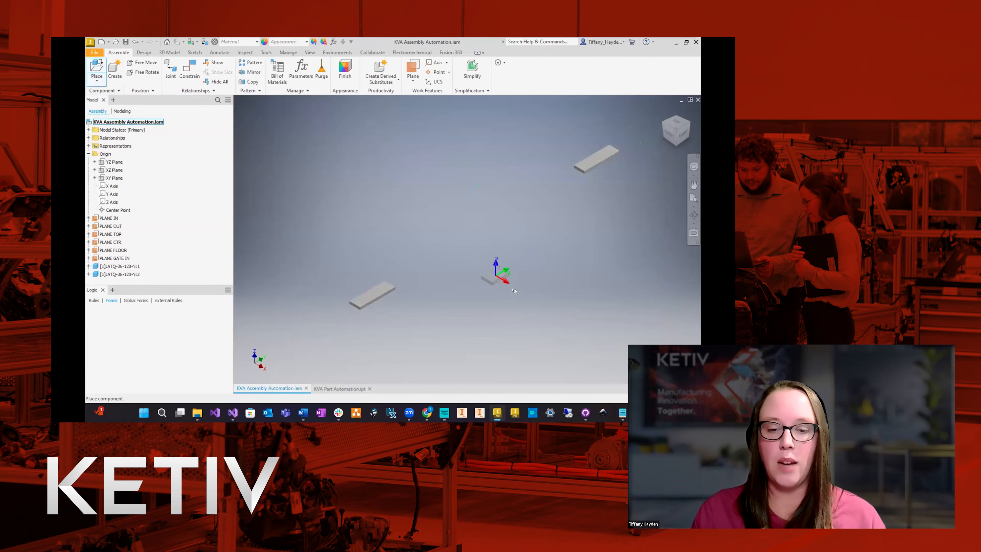
pyautogui.click(485, 225)
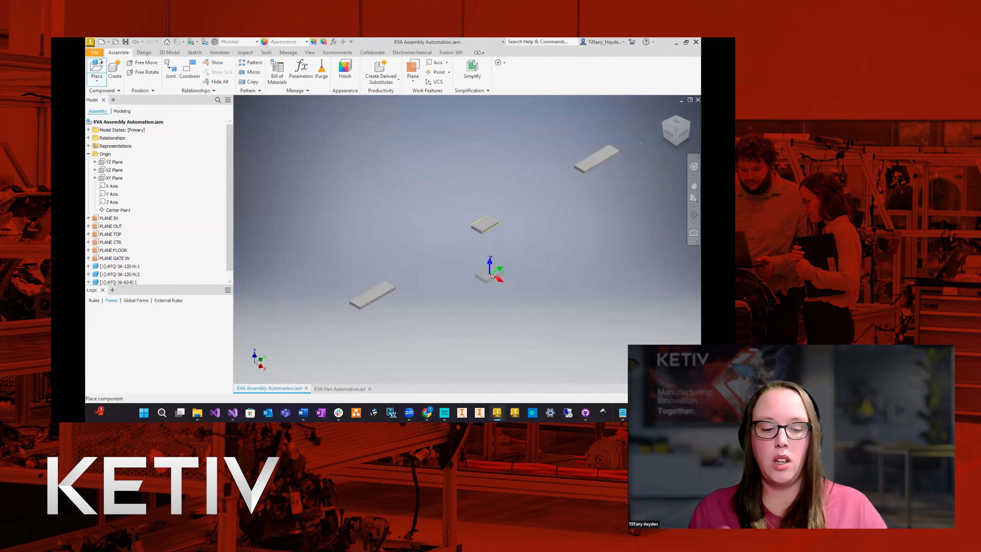
pyautogui.press('Escape')
# Place one instance of ATQ-36-60-N.ipt beyond the second ATQ-36-120-N component.
pyautogui.click(97, 69)
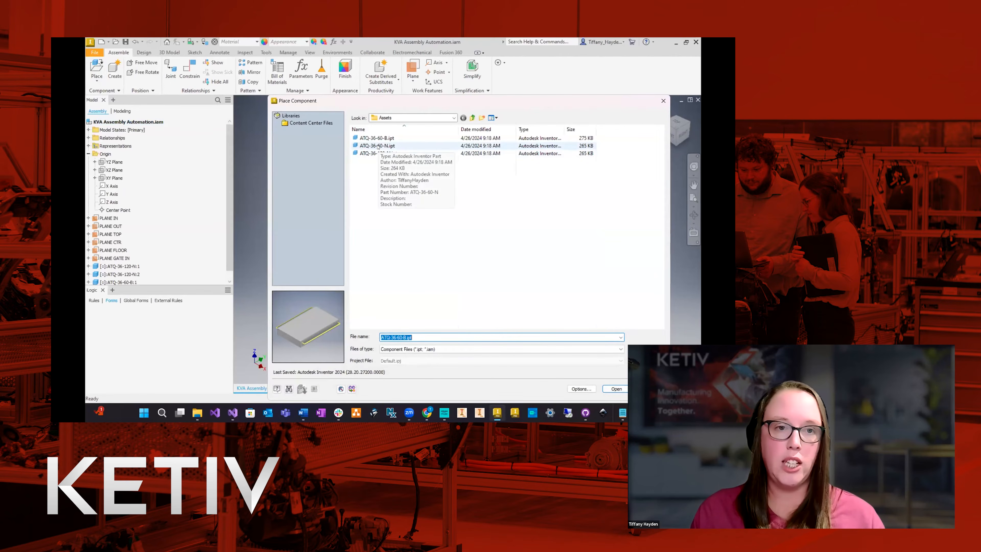
pyautogui.doubleClick(377, 145)
pyautogui.scroll(-3, 464, 233)
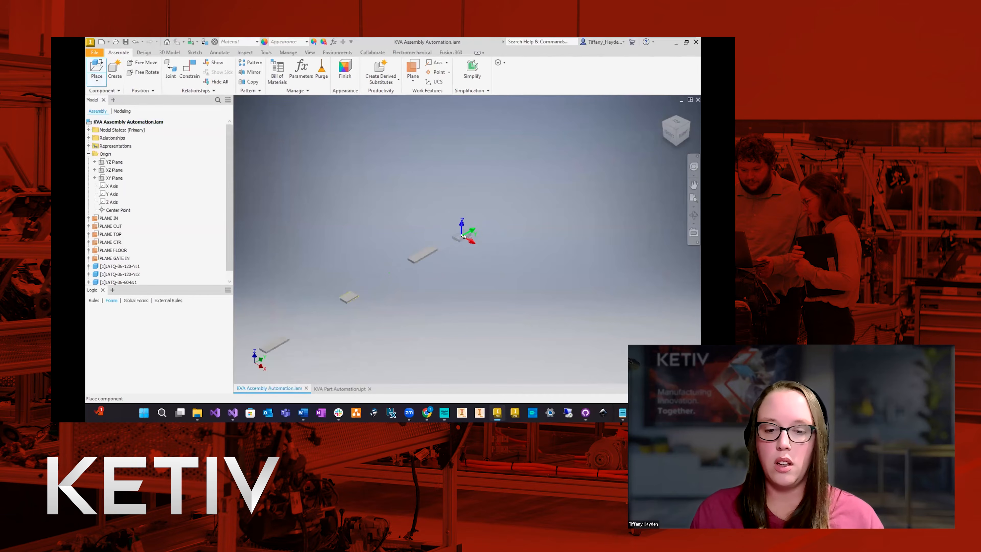
pyautogui.click(464, 231)
pyautogui.rightClick(478, 259)
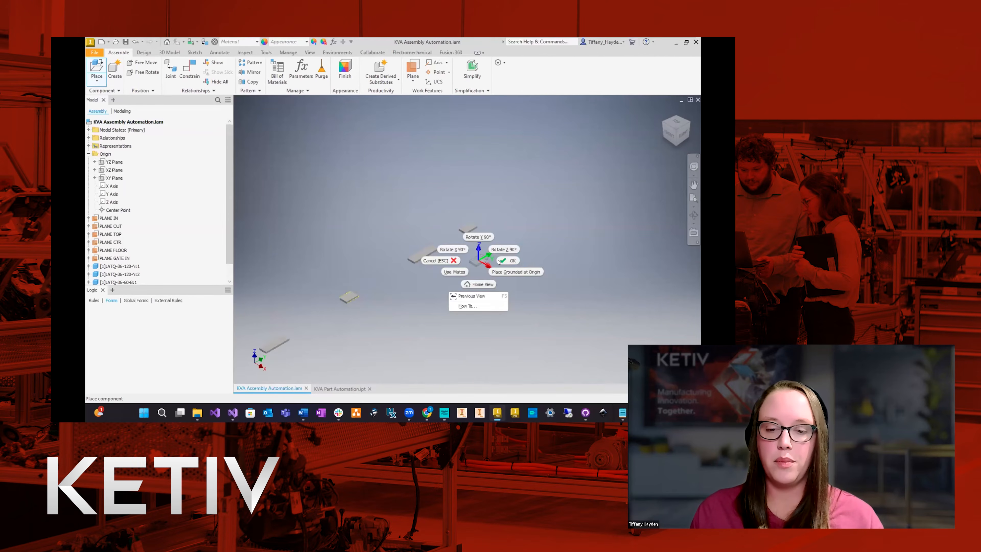
pyautogui.click(505, 261)
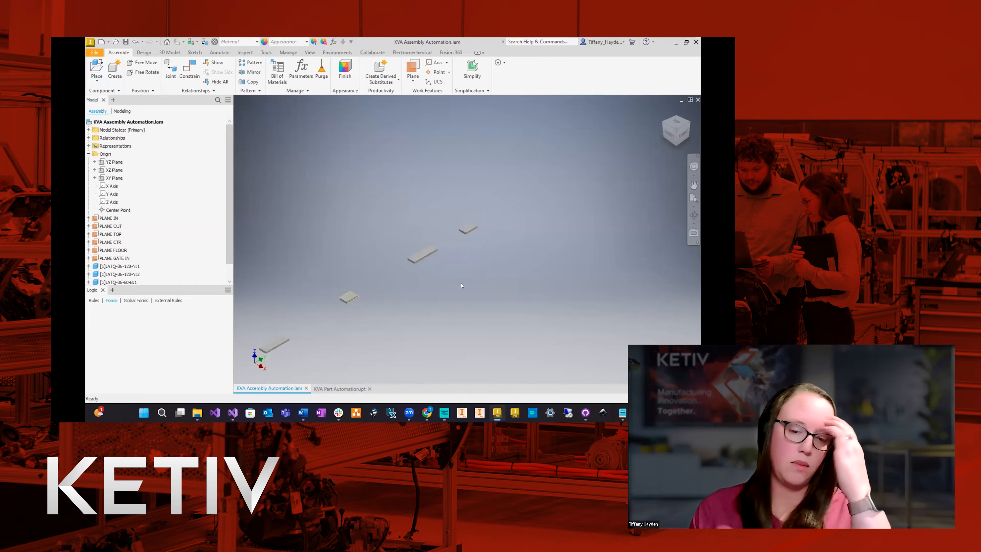
# Expand the first ATQ-36-120-N component in the model tree and compare its named work planes with the assembly's planes.
pyautogui.scroll(2, 507, 221)
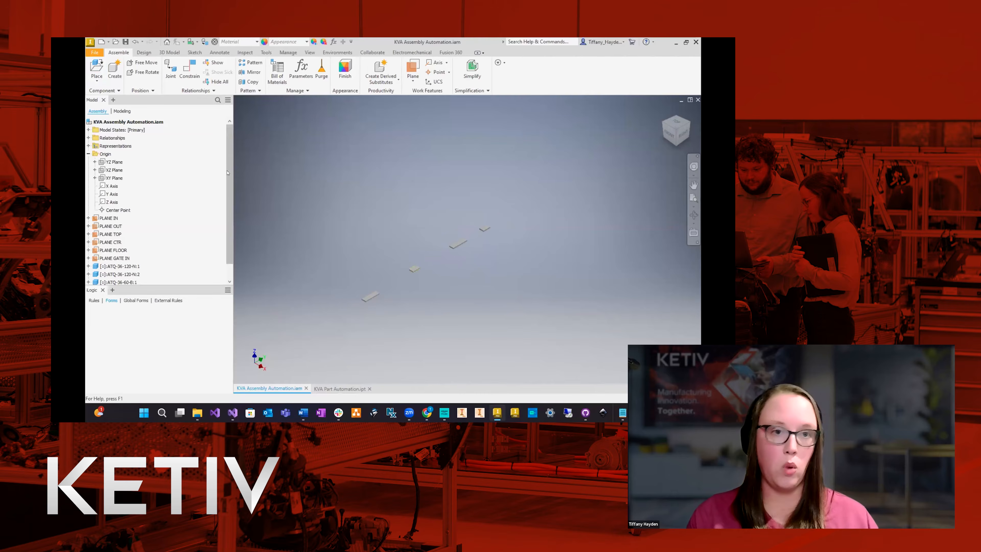
pyautogui.scroll(-2, 129, 244)
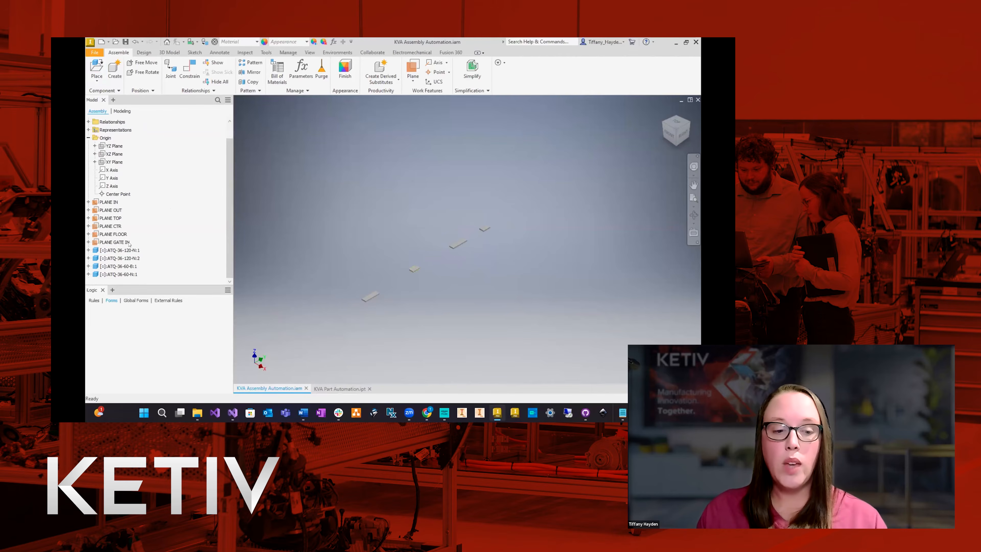
pyautogui.click(123, 250)
pyautogui.click(89, 250)
pyautogui.scroll(2, 173, 241)
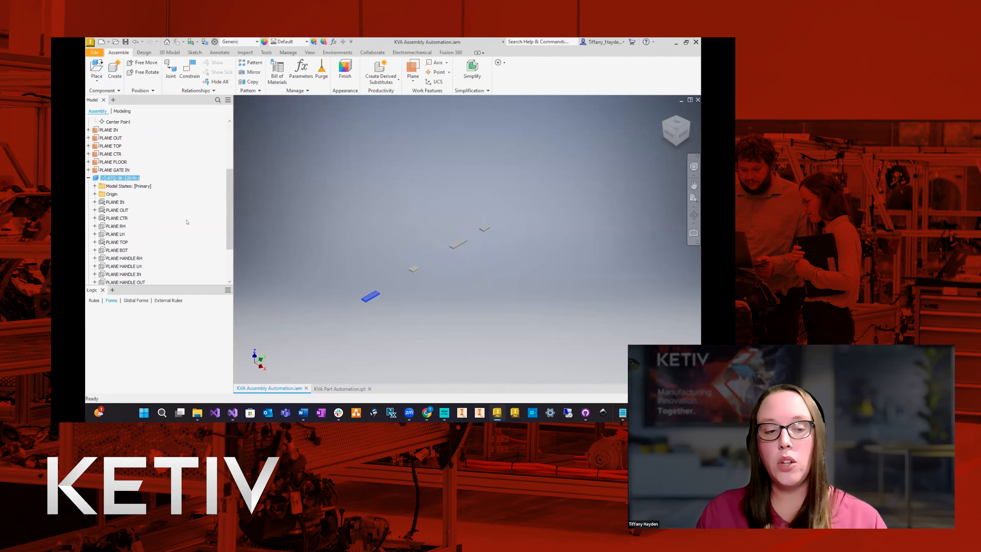
pyautogui.scroll(2, 186, 221)
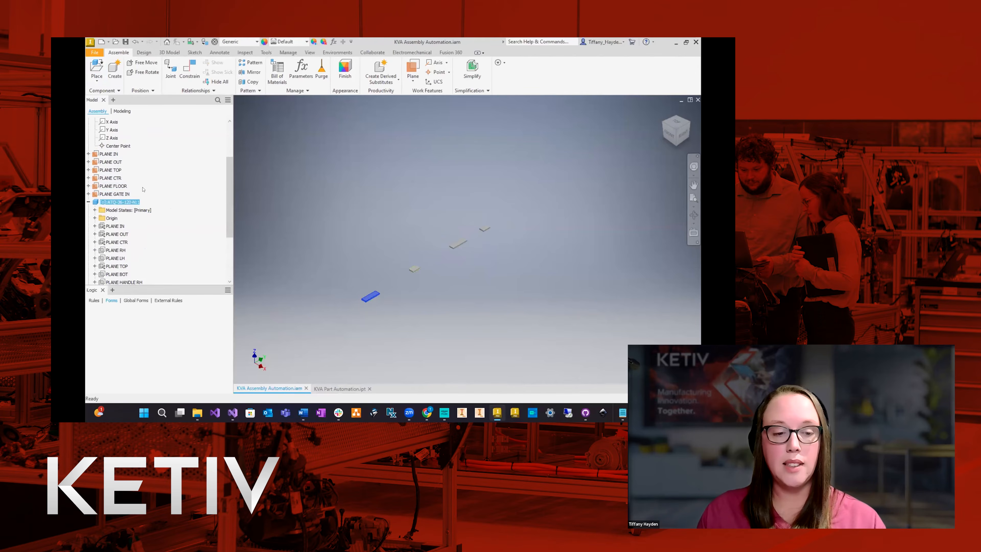
pyautogui.scroll(-1, 142, 190)
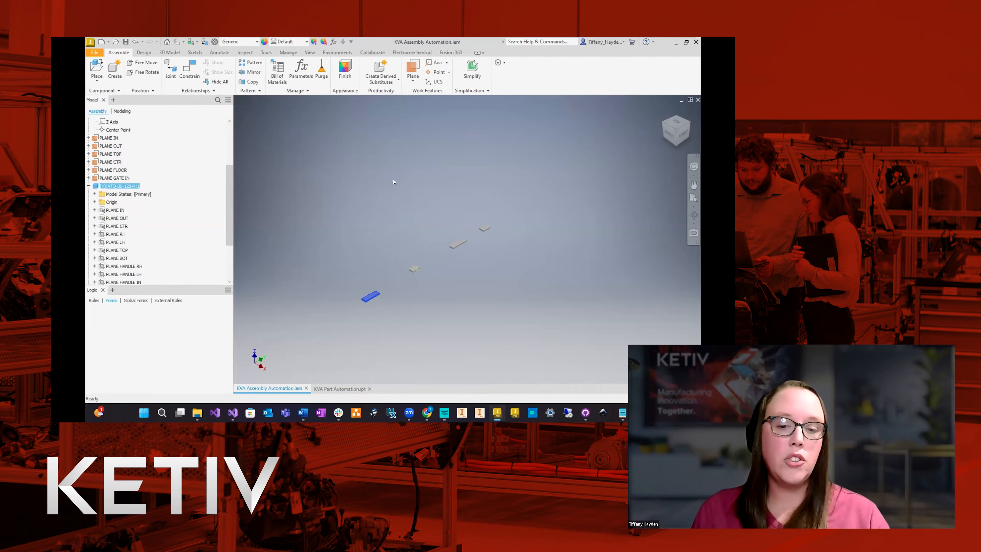
# Start a constraint between the first ATQ-36-120-N component's PLANE IN and the assembly's PLANE IN with 0 in offset.
pyautogui.click(538, 134)
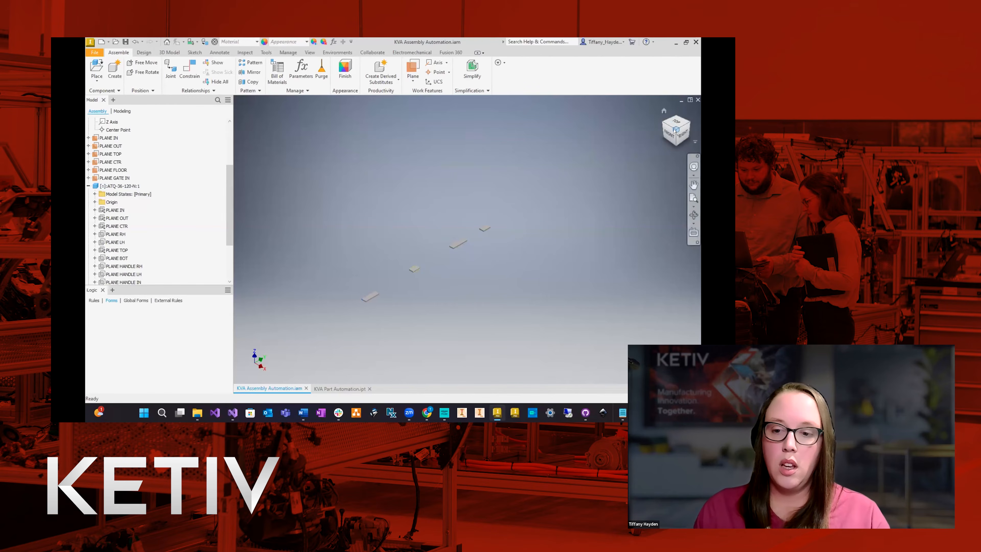
pyautogui.scroll(3, 392, 291)
pyautogui.click(392, 289)
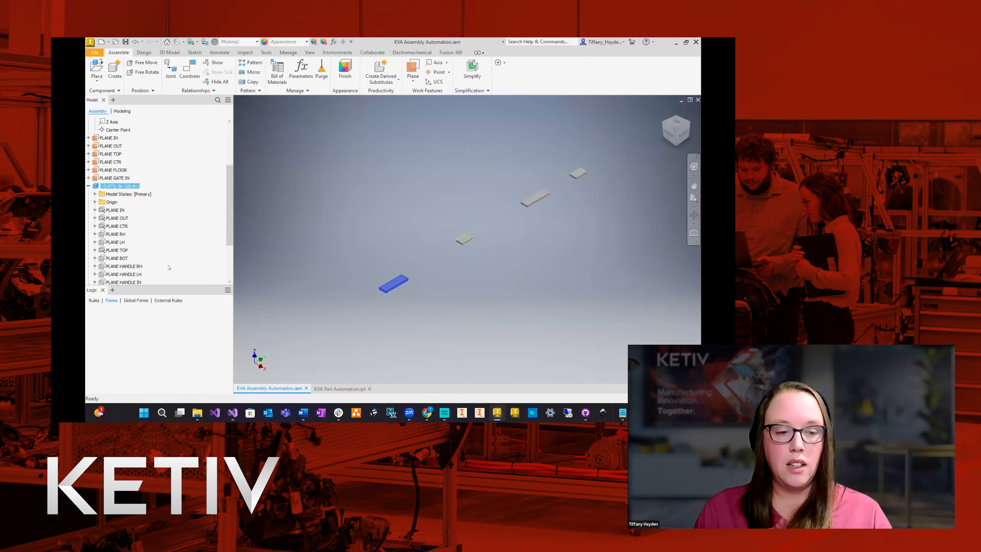
pyautogui.scroll(3, 162, 232)
pyautogui.scroll(-3, 153, 165)
pyautogui.click(195, 73)
pyautogui.click(189, 71)
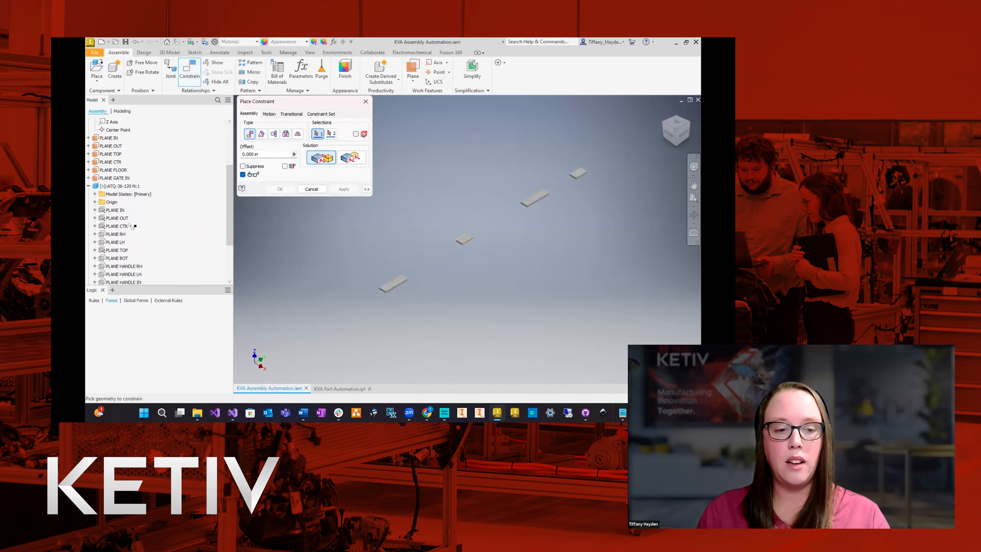
pyautogui.click(115, 210)
pyautogui.scroll(2, 169, 229)
pyautogui.click(108, 170)
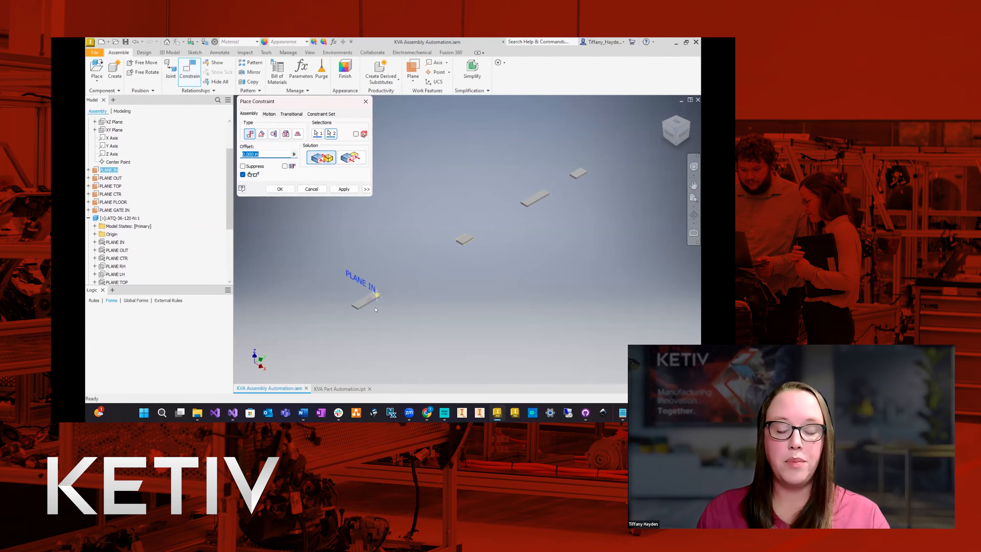
# Switch the PLANE IN constraint's solution to Flush so the component's direction is reversed, and apply it.
pyautogui.scroll(-6, 396, 291)
pyautogui.scroll(3, 384, 216)
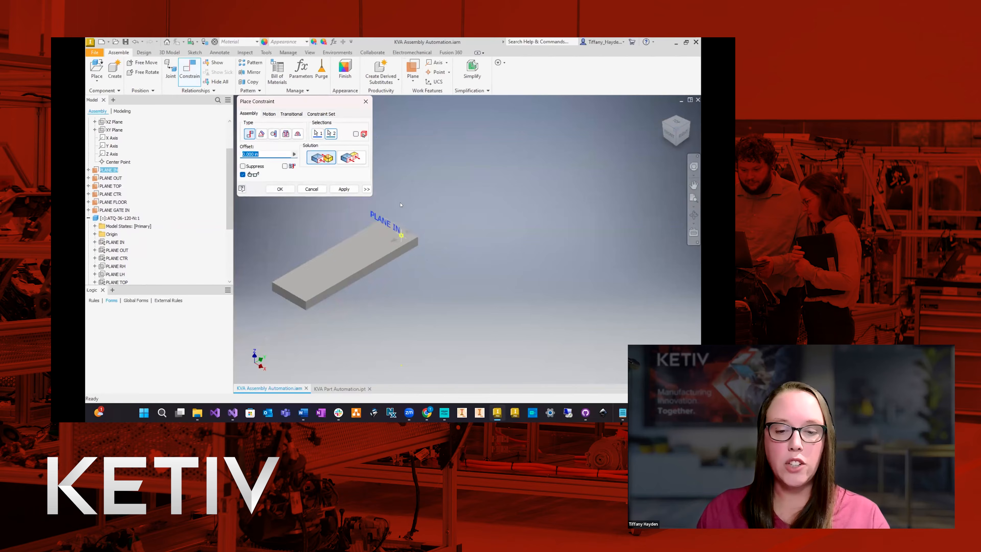
pyautogui.scroll(-3, 406, 243)
pyautogui.scroll(5, 410, 244)
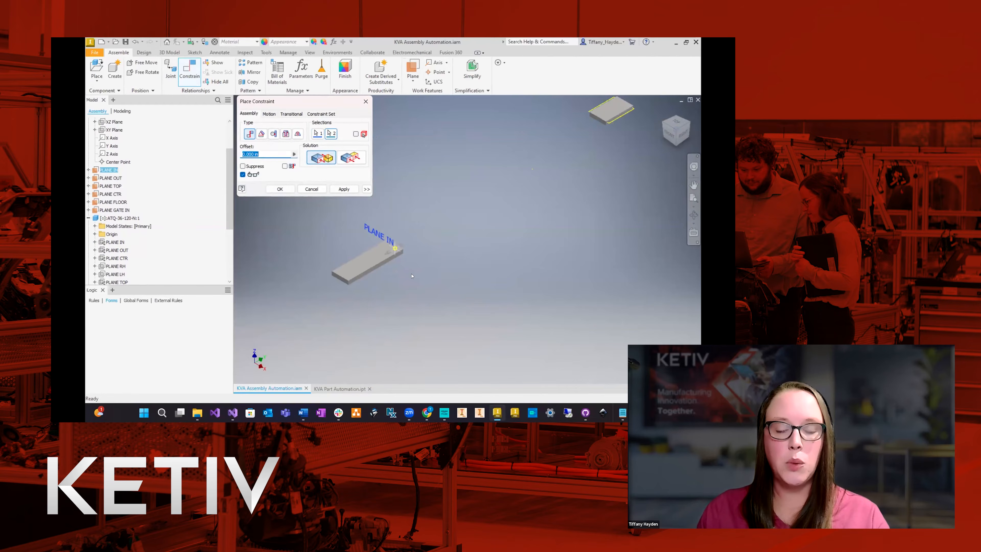
pyautogui.click(352, 157)
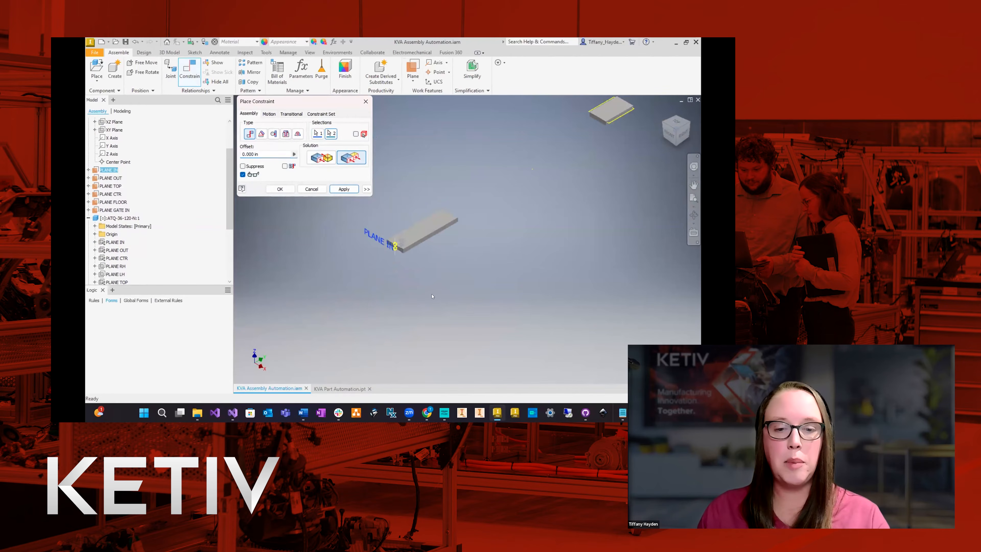
pyautogui.scroll(3, 333, 334)
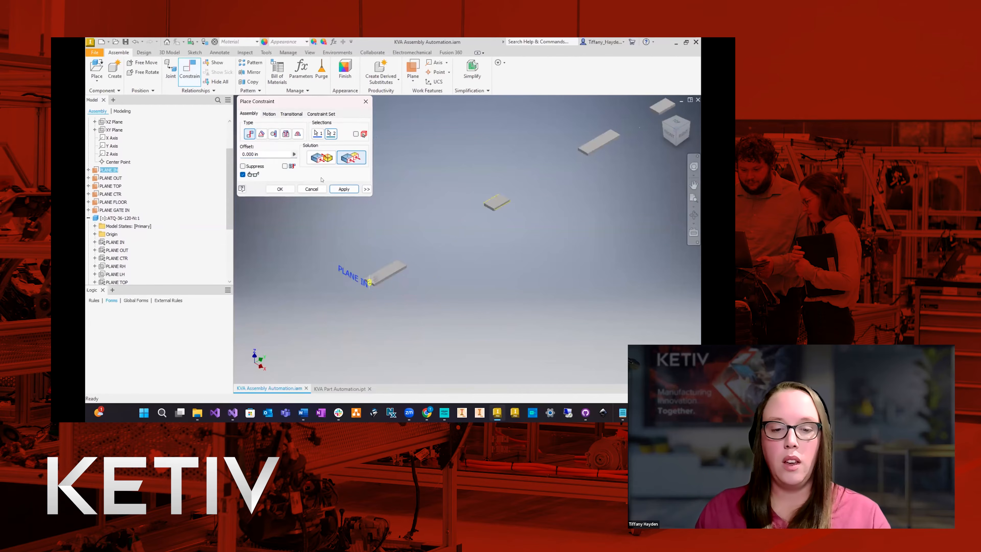
pyautogui.click(343, 189)
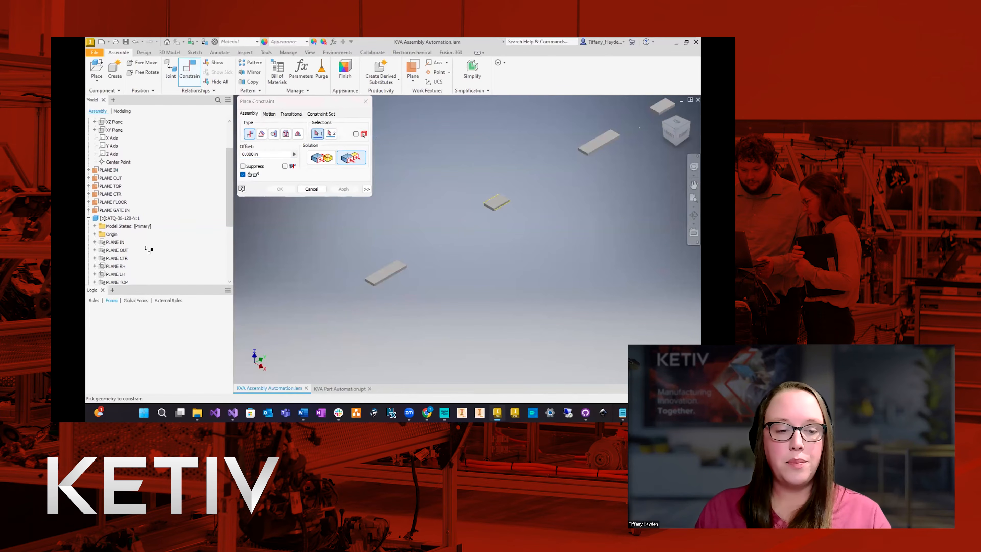
# Constrain the first ATQ-36-120-N component's PLANE CTR and PLANE TOP flush with the assembly's matching planes.
pyautogui.click(117, 258)
pyautogui.click(112, 194)
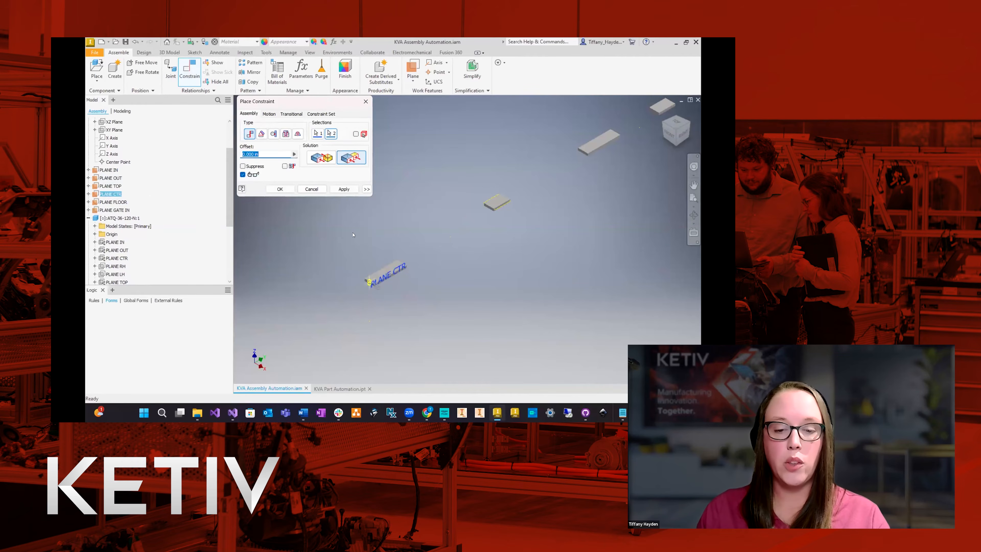
pyautogui.click(344, 189)
pyautogui.scroll(-1, 127, 251)
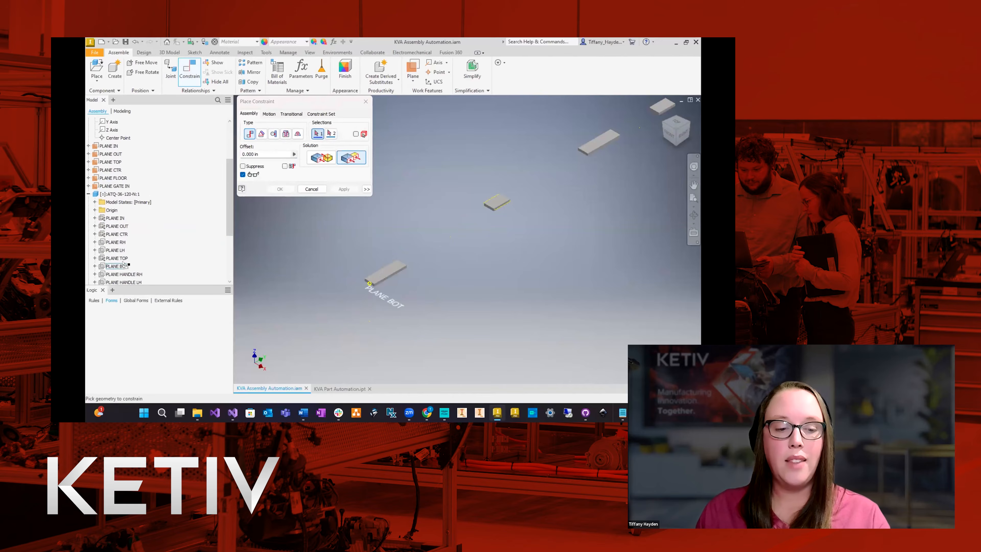
pyautogui.click(124, 259)
pyautogui.click(114, 162)
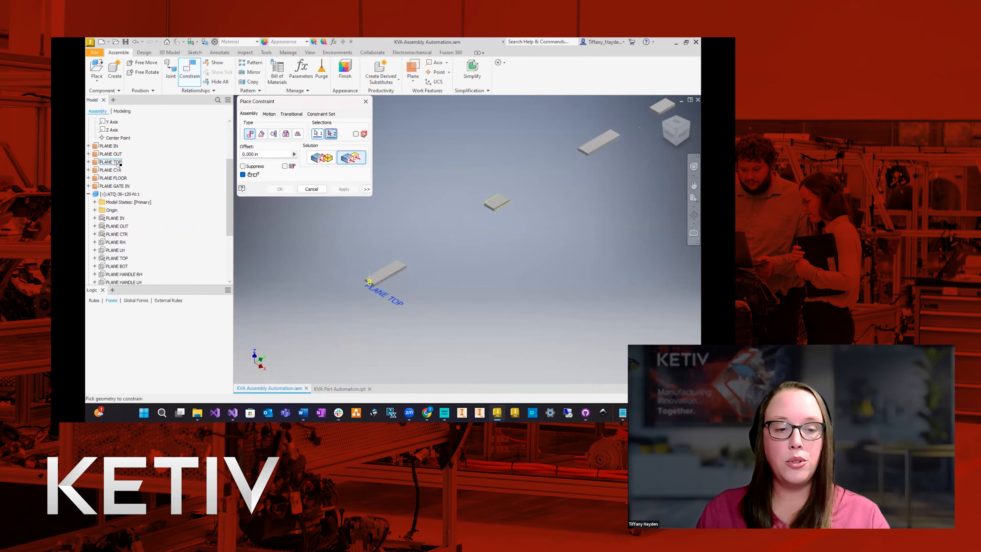
pyautogui.click(344, 189)
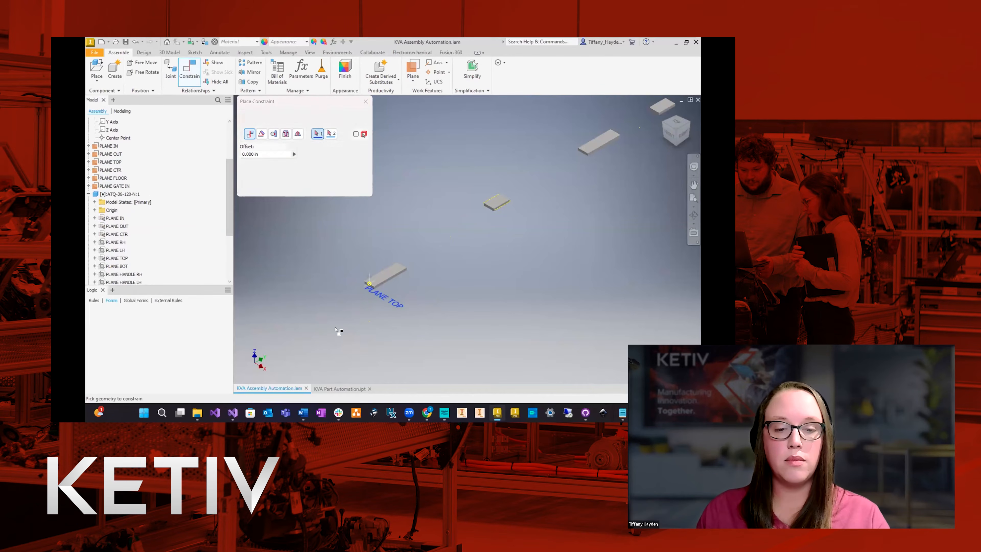
# Constrain the ATQ-36-60-B component's PLANE IN flush with the assembly's PLANE GATE IN at 0 in offset.
pyautogui.scroll(3, 300, 335)
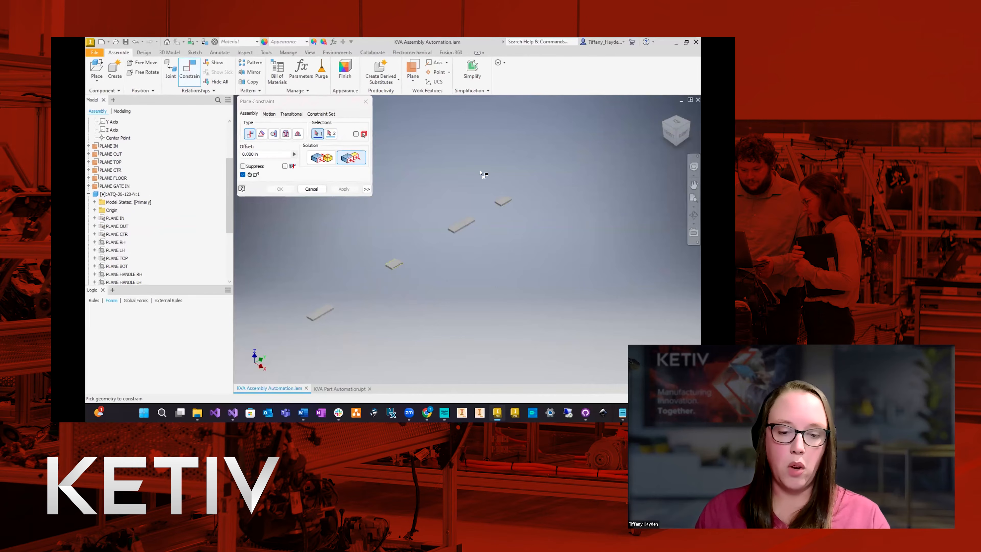
pyautogui.click(88, 194)
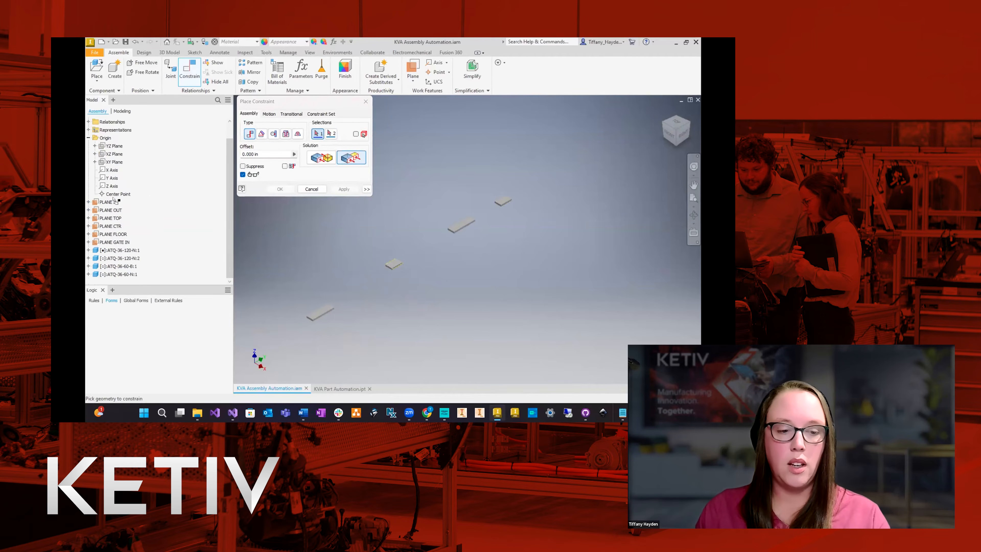
pyautogui.click(88, 266)
pyautogui.scroll(-3, 185, 238)
pyautogui.scroll(1, 185, 238)
pyautogui.click(115, 218)
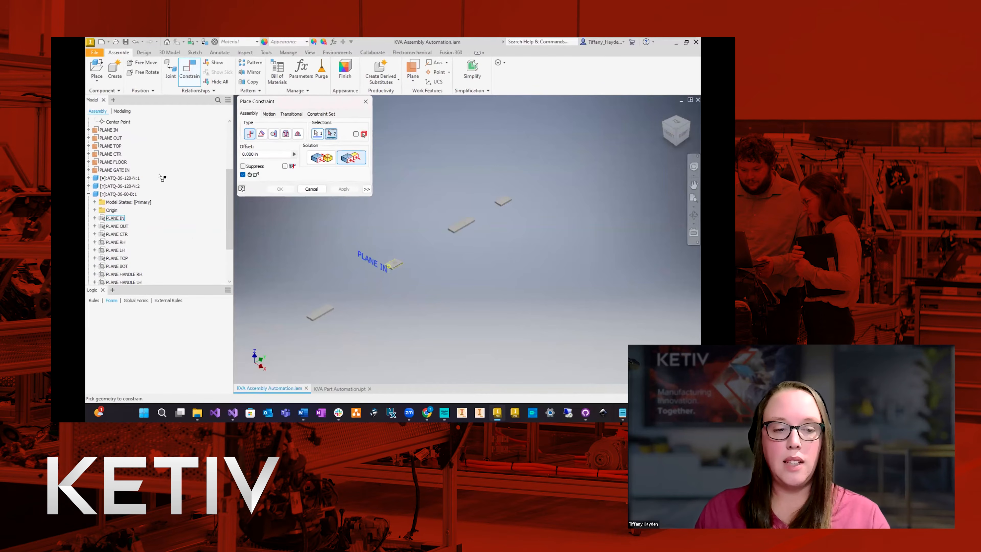
pyautogui.click(111, 171)
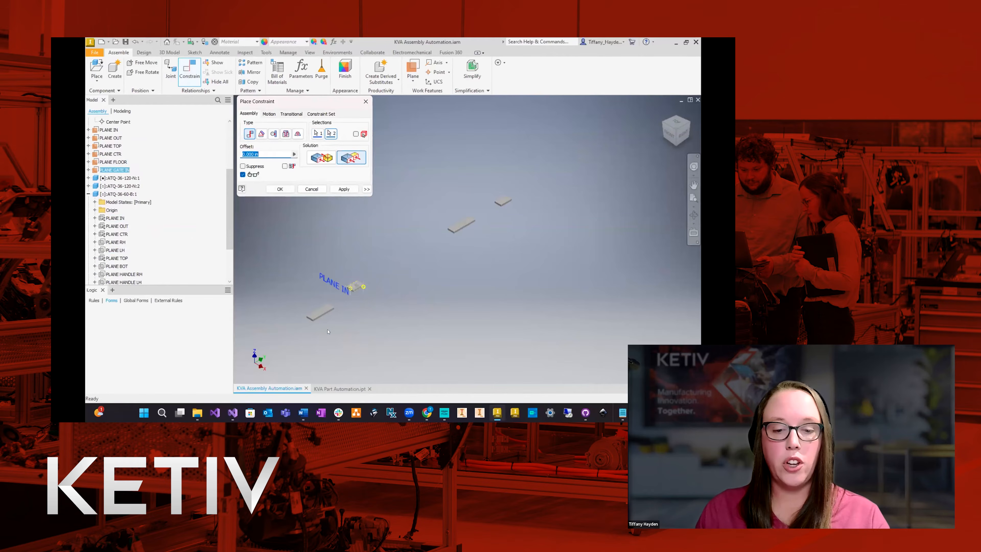
pyautogui.scroll(5, 354, 297)
pyautogui.scroll(3, 309, 297)
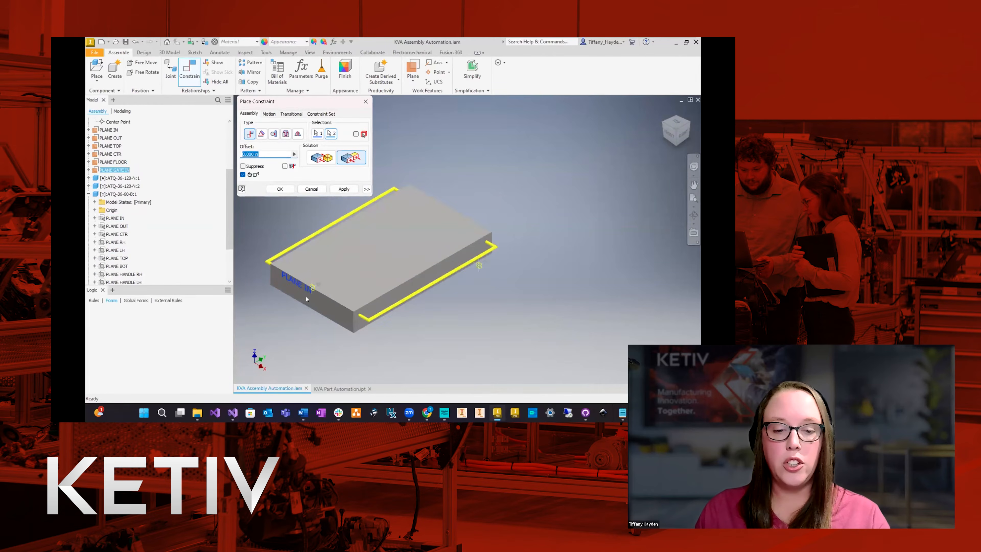
pyautogui.scroll(-8, 371, 309)
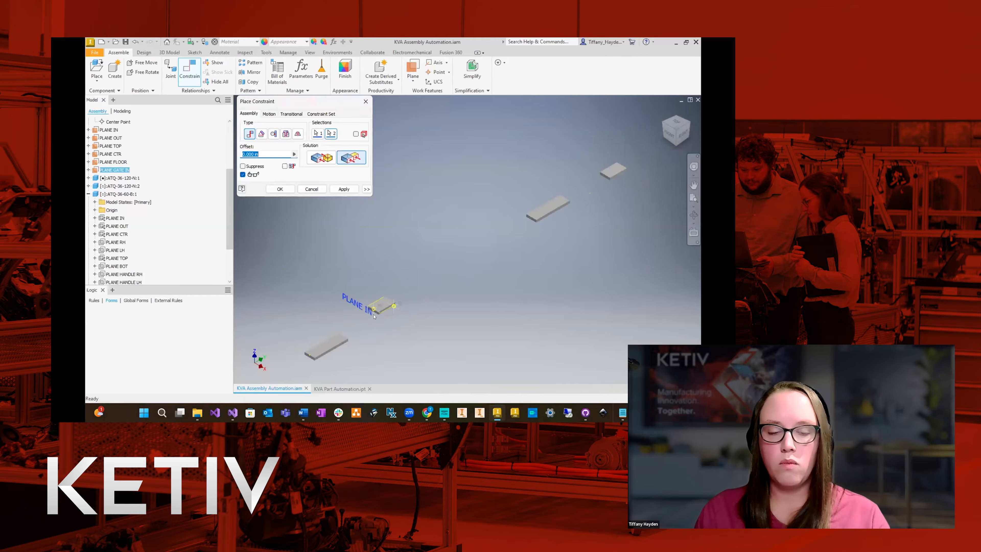
pyautogui.click(344, 190)
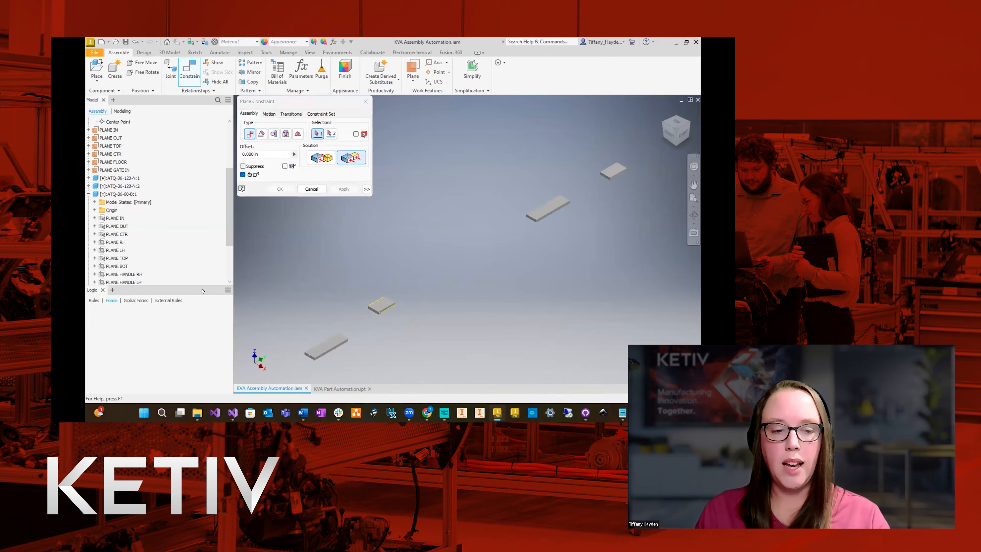
# Constrain the ATQ-36-60-B component's PLANE CTR and PLANE TOP flush with the assembly's matching planes.
pyautogui.click(116, 234)
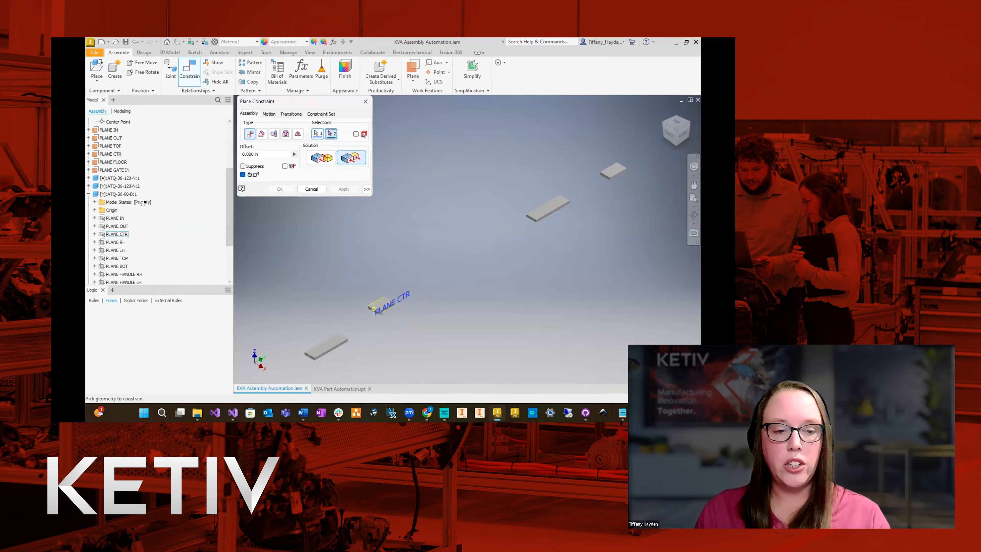
pyautogui.click(118, 154)
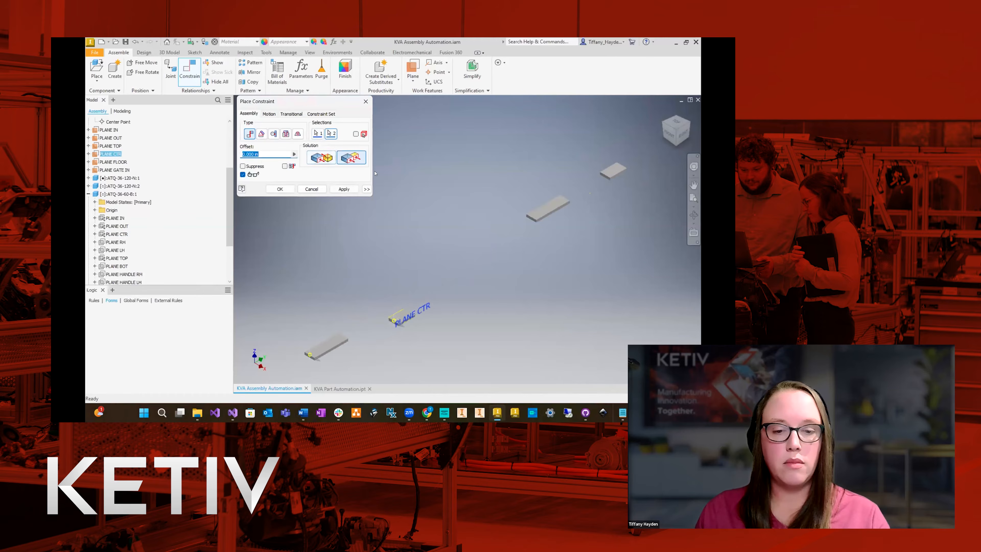
pyautogui.click(344, 189)
pyautogui.click(122, 258)
pyautogui.click(110, 146)
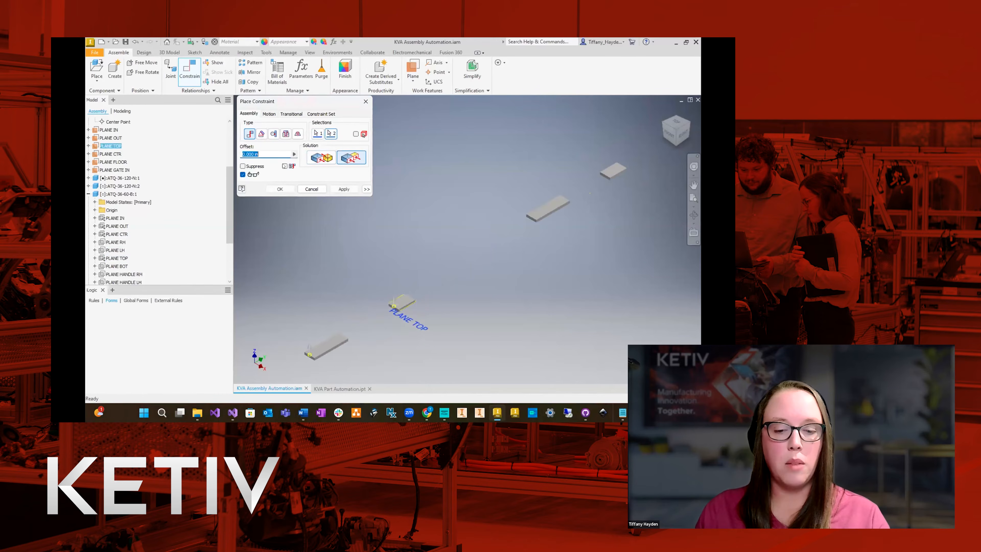
pyautogui.click(344, 189)
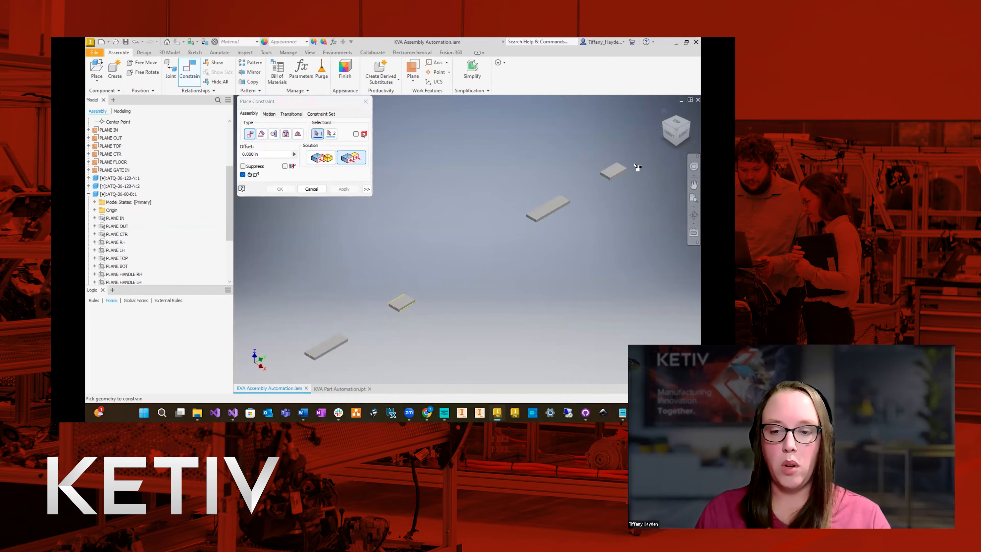
# Constrain the ATQ-36-60-N component's PLANE OUT flush with the assembly's PLANE OUT at 0 in offset.
pyautogui.scroll(-3, 440, 270)
pyautogui.scroll(5, 524, 224)
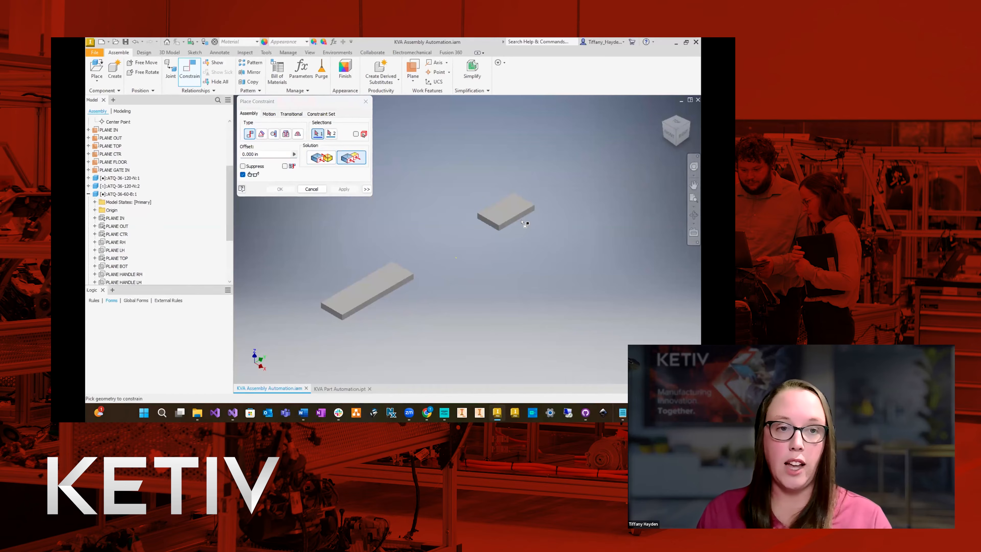
pyautogui.scroll(-1, 116, 189)
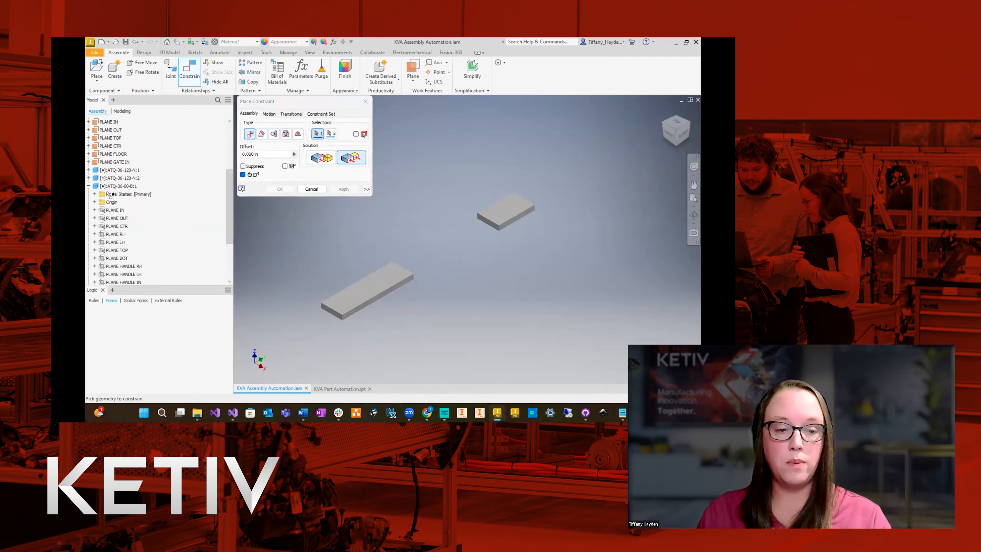
pyautogui.click(88, 186)
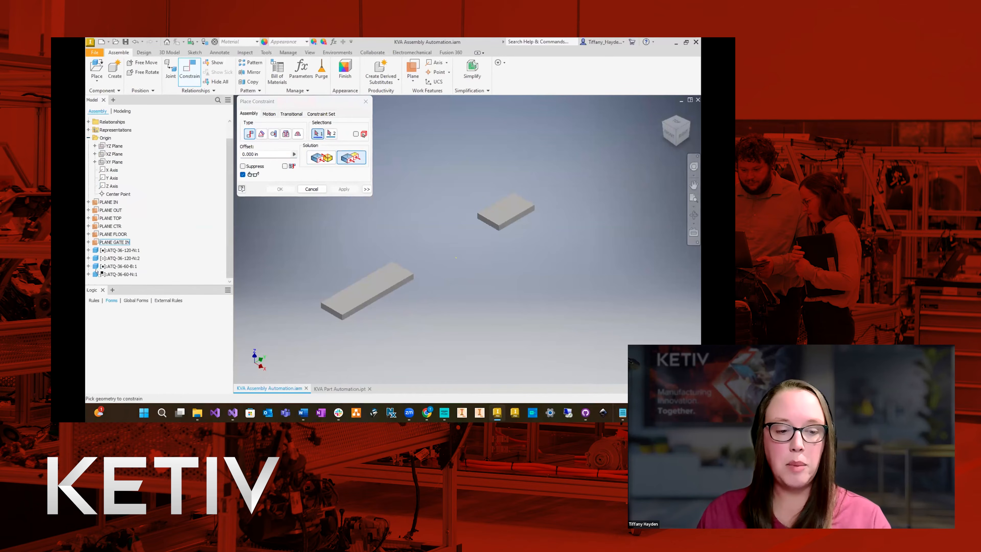
pyautogui.click(89, 274)
pyautogui.scroll(-4, 180, 235)
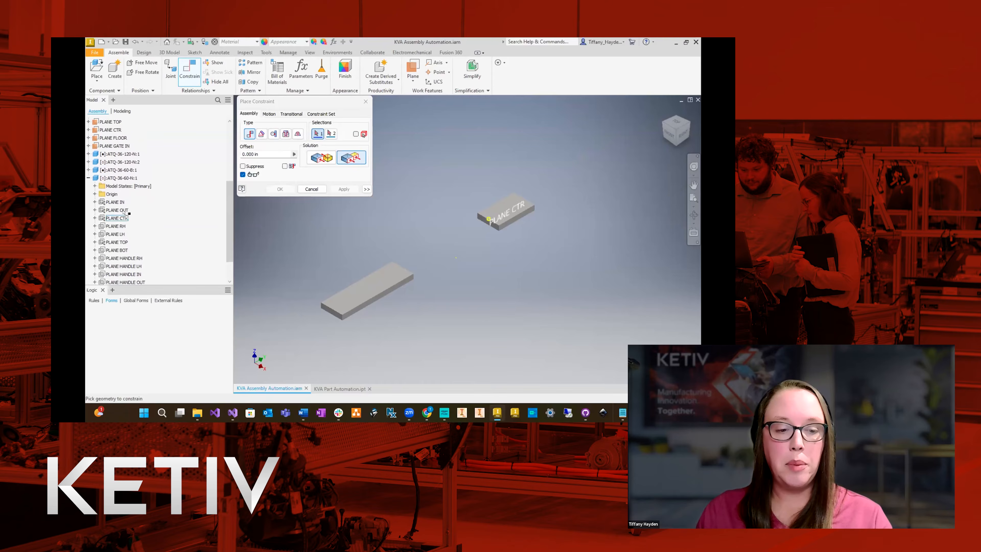
pyautogui.click(169, 213)
pyautogui.scroll(2, 170, 214)
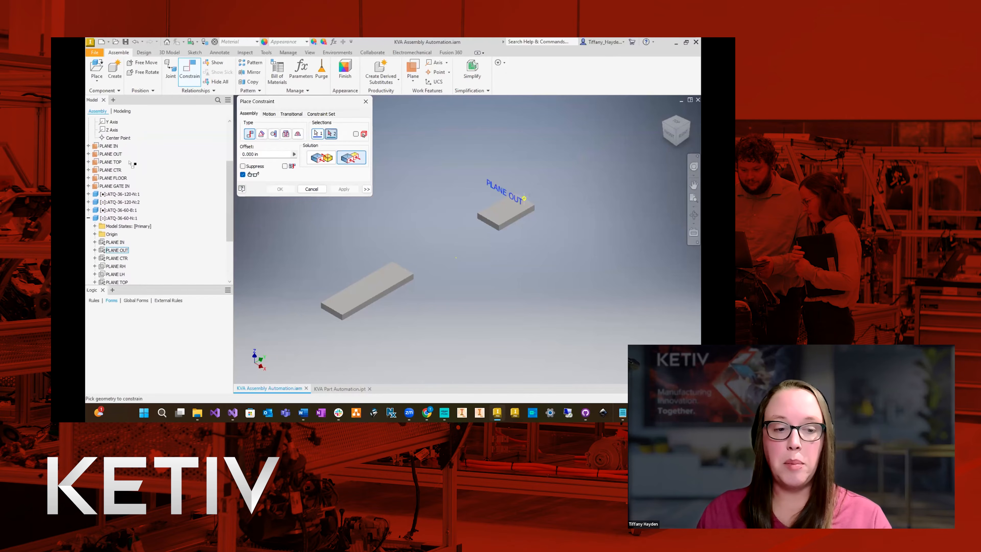
pyautogui.click(114, 154)
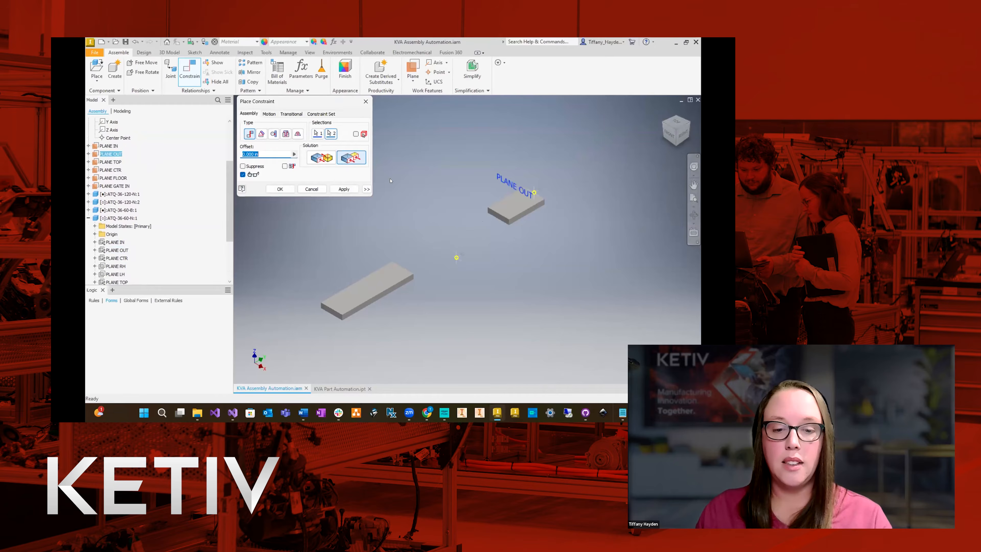
pyautogui.click(344, 189)
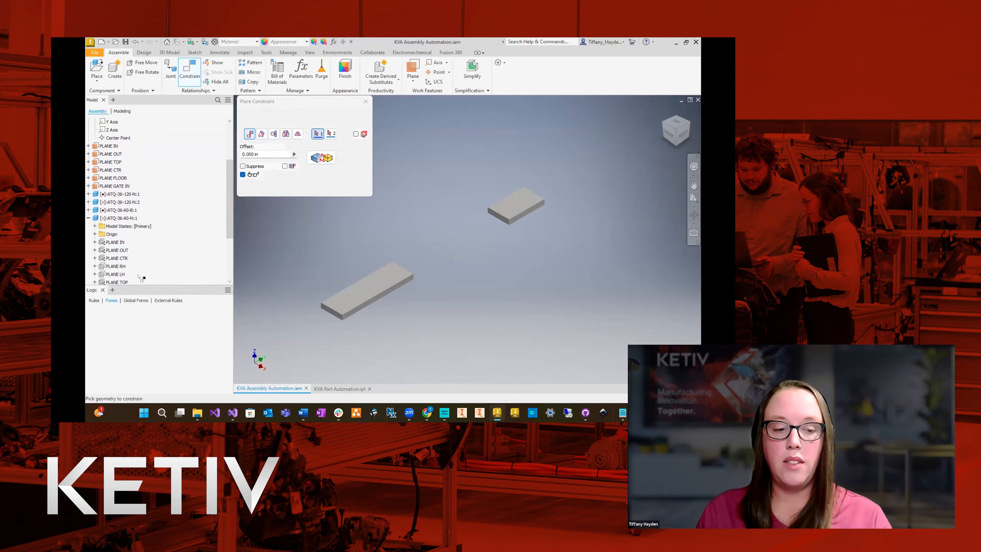
# Constrain the ATQ-36-60-N component's PLANE CTR and PLANE TOP flush with the assembly's matching planes.
pyautogui.click(117, 258)
pyautogui.click(117, 171)
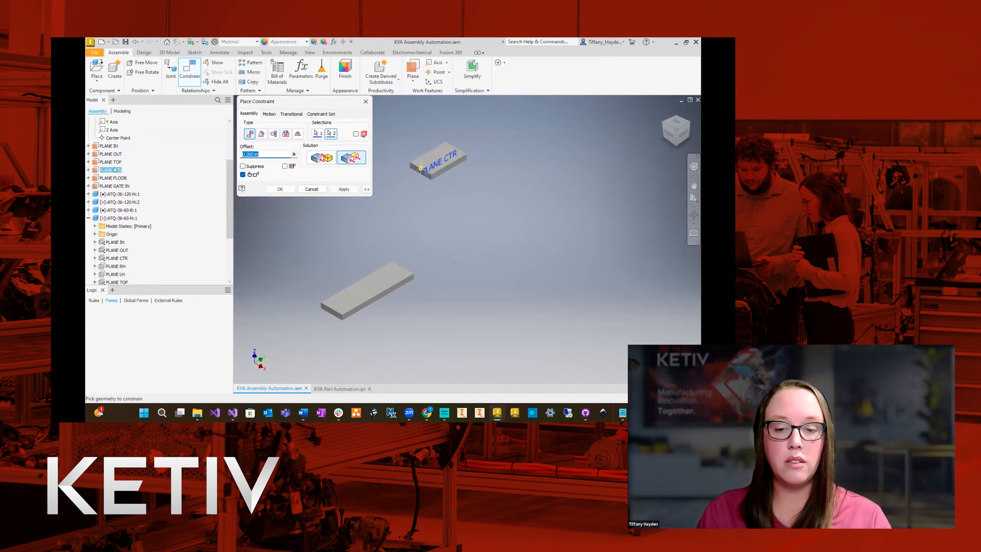
pyautogui.click(343, 189)
pyautogui.scroll(-1, 152, 277)
pyautogui.click(118, 274)
pyautogui.click(110, 153)
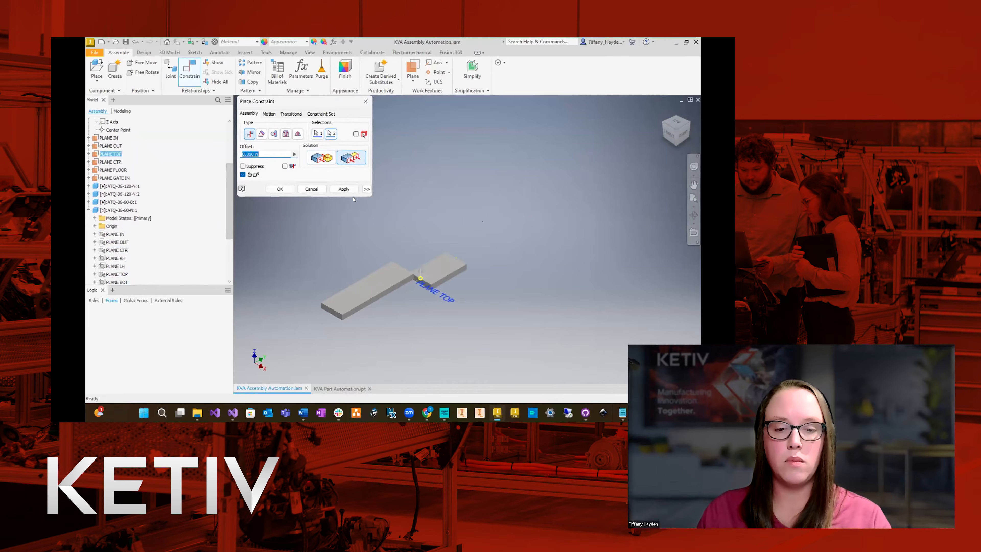
pyautogui.click(344, 189)
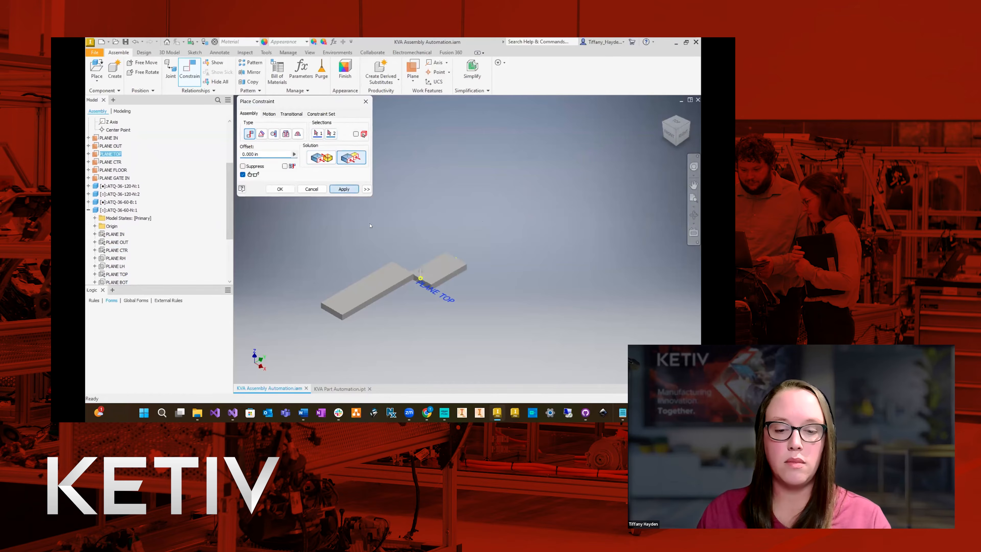
pyautogui.scroll(-3, 463, 294)
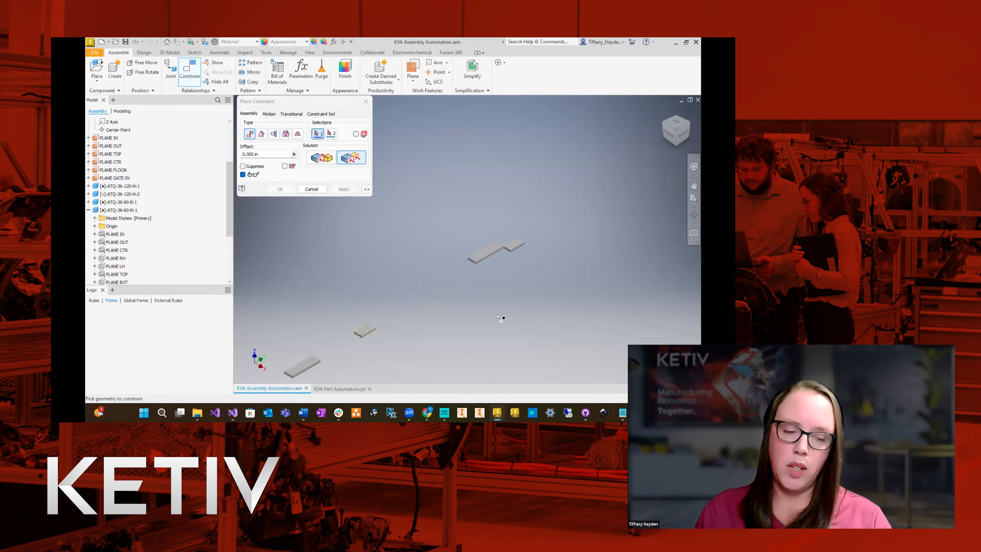
# Move the second ATQ-36-120-N component into the gap between the ATQ-36-60-B and ATQ-36-60-N components.
pyautogui.press('Escape')
pyautogui.click(120, 194)
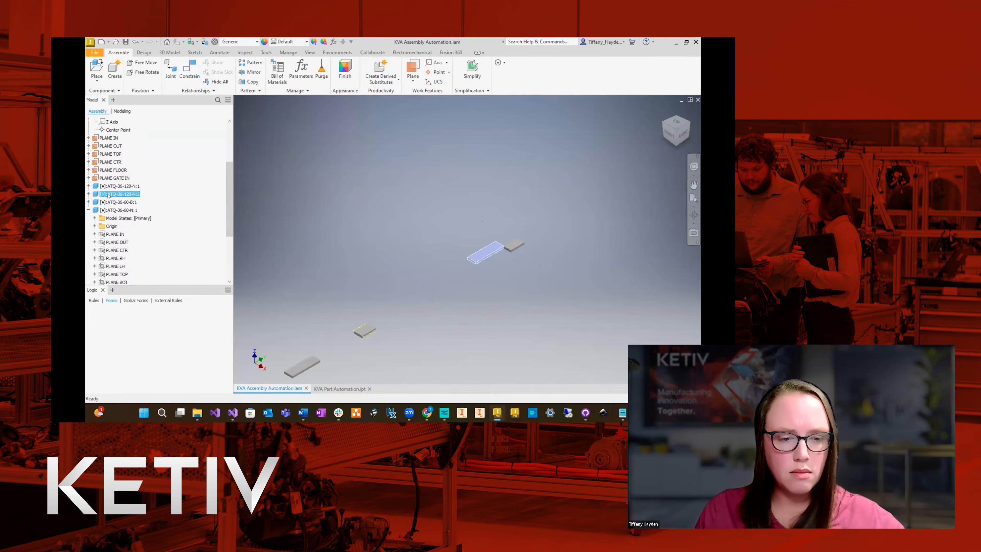
pyautogui.moveTo(487, 244); pyautogui.dragTo(450, 270)
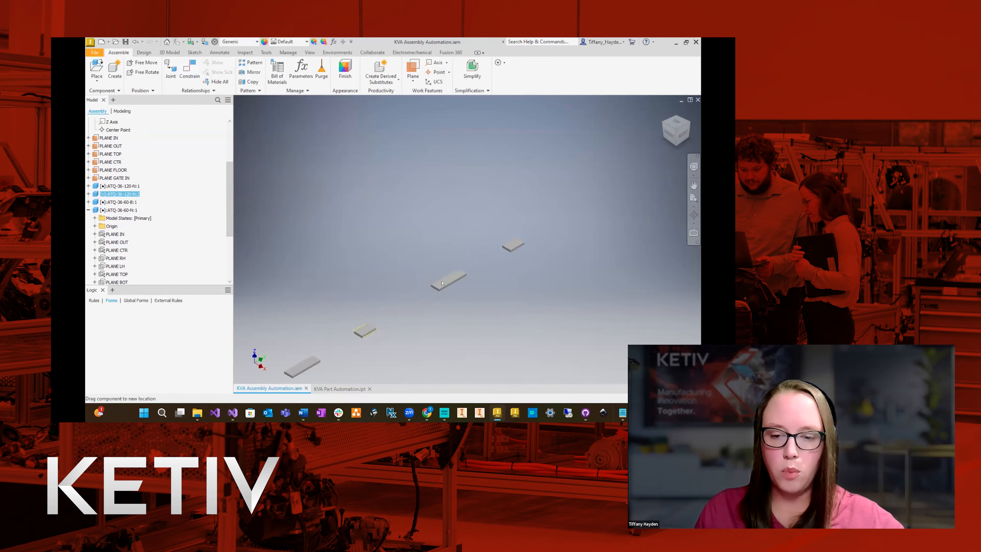
# Examine which planes the three flush constraints of the ATQ-36-60-N component use, and locate the assembly's PLANE OUT.
pyautogui.scroll(-5, 149, 248)
pyautogui.scroll(-1, 149, 248)
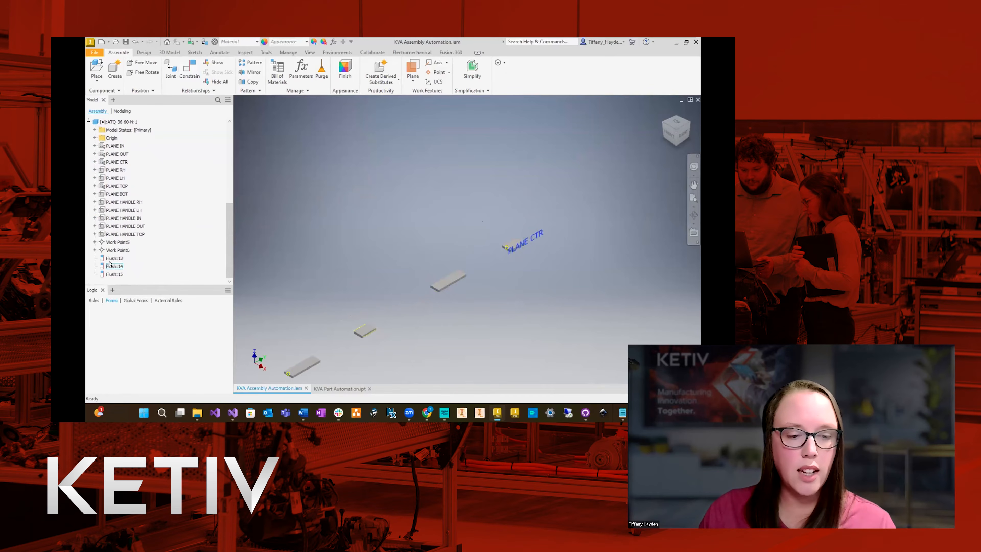
pyautogui.click(111, 258)
pyautogui.click(111, 266)
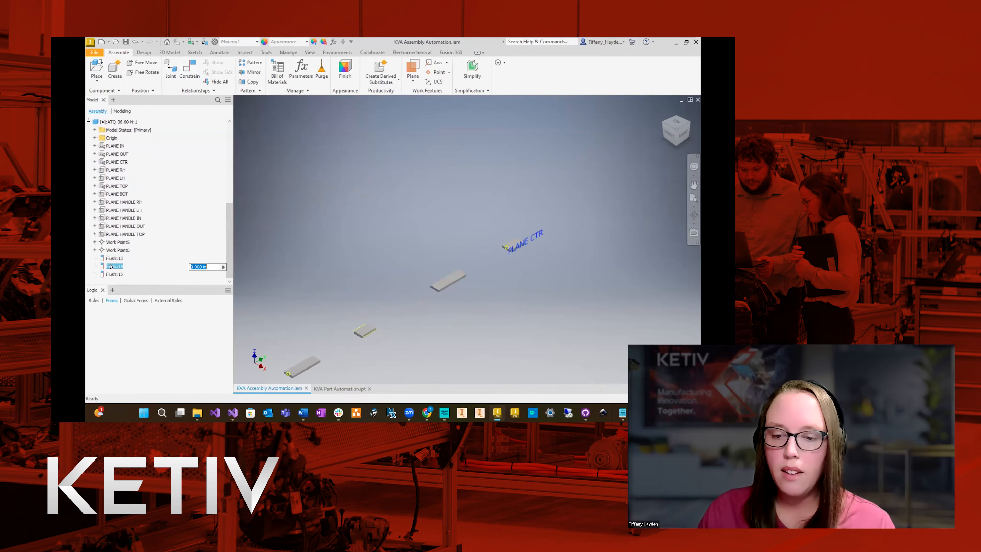
pyautogui.click(112, 273)
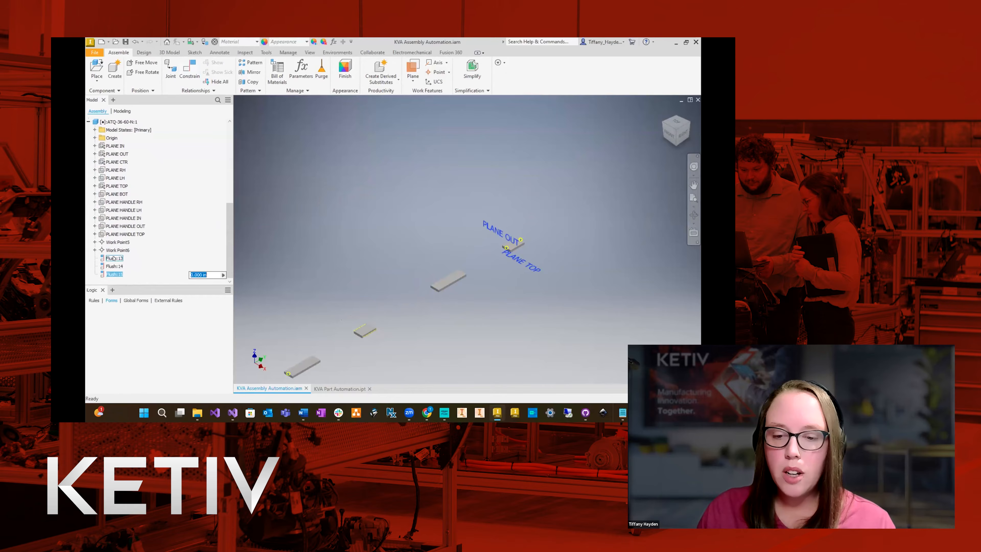
pyautogui.click(112, 258)
pyautogui.scroll(4, 123, 158)
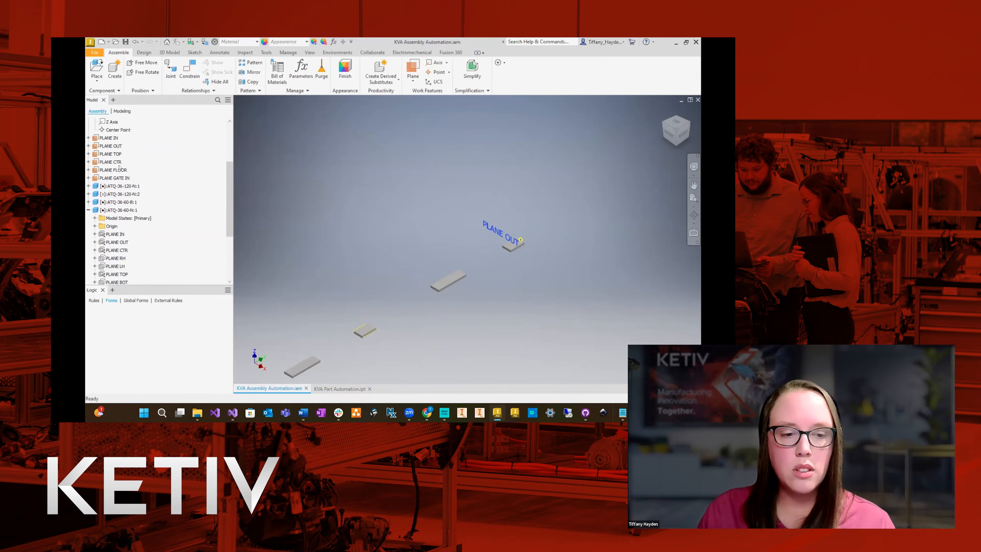
pyautogui.click(119, 147)
pyautogui.click(581, 318)
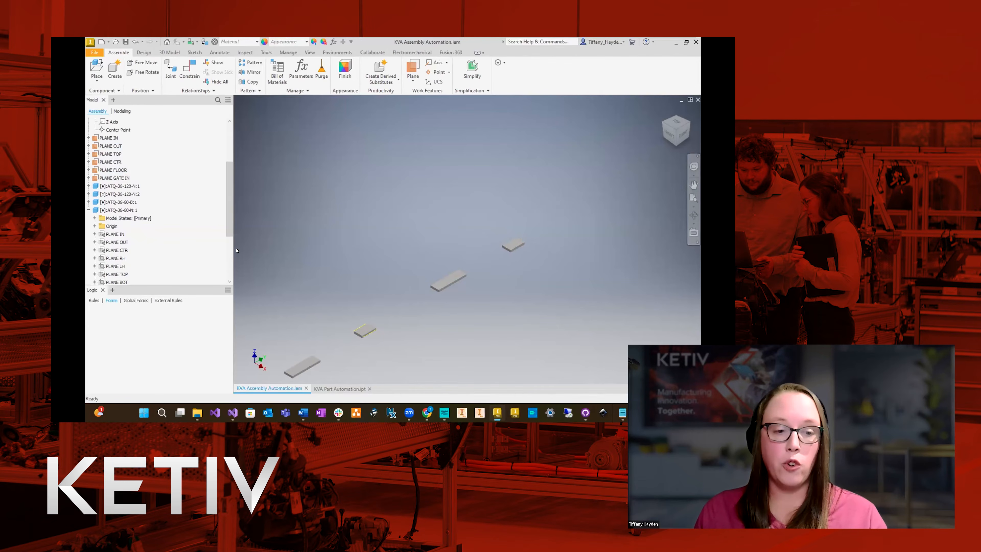
# Create an assembly work plane offset from the ATQ-36-60-B component's PLANE OUT.
pyautogui.click(89, 210)
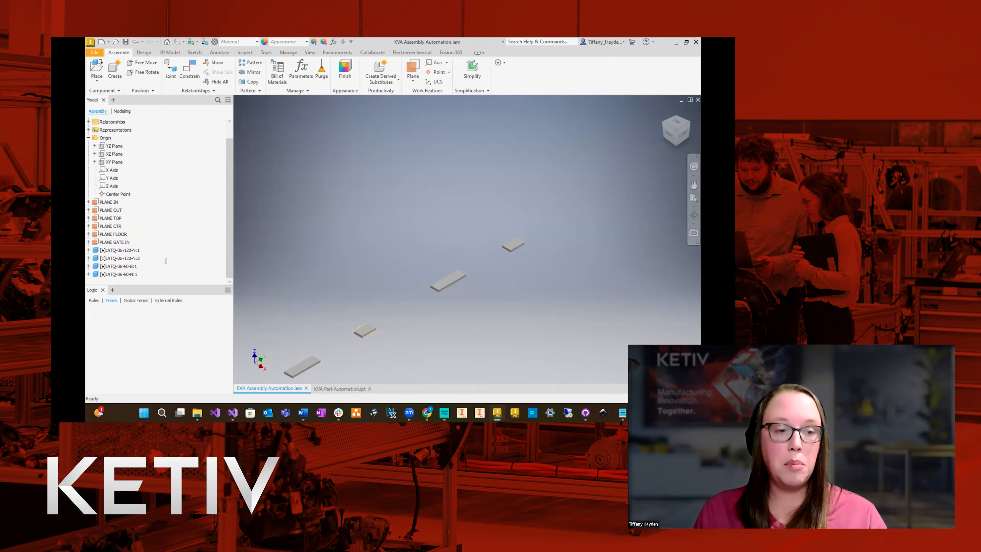
pyautogui.click(112, 266)
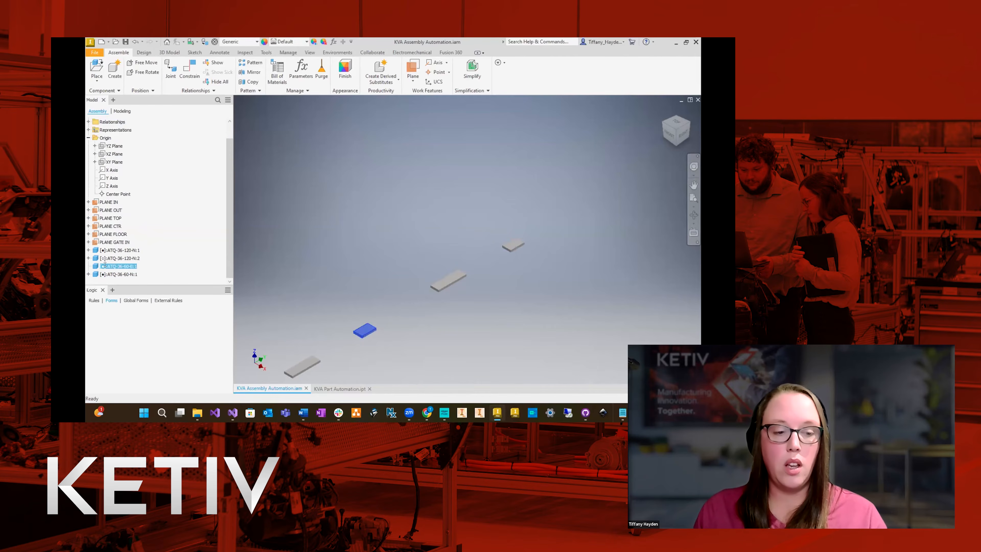
pyautogui.click(88, 266)
pyautogui.click(314, 187)
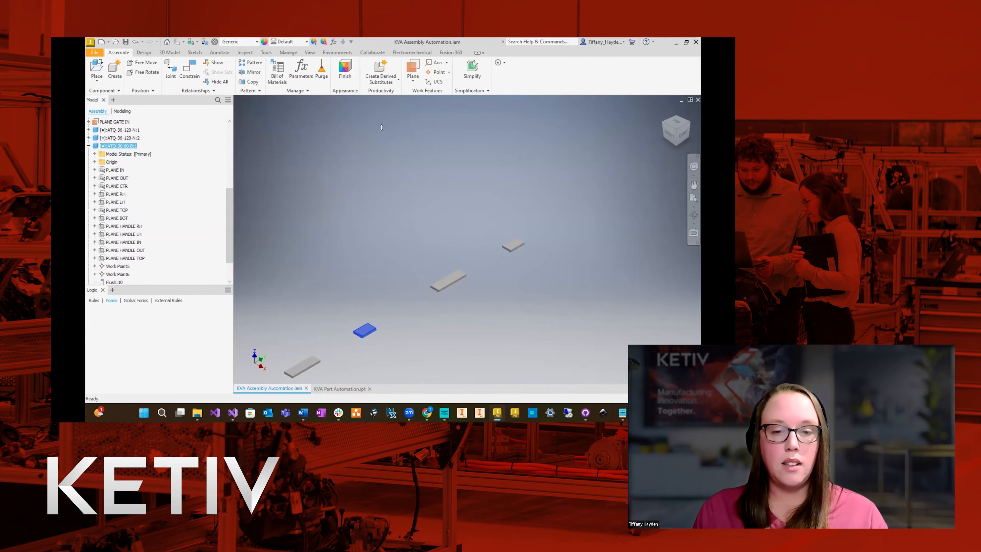
pyautogui.click(413, 67)
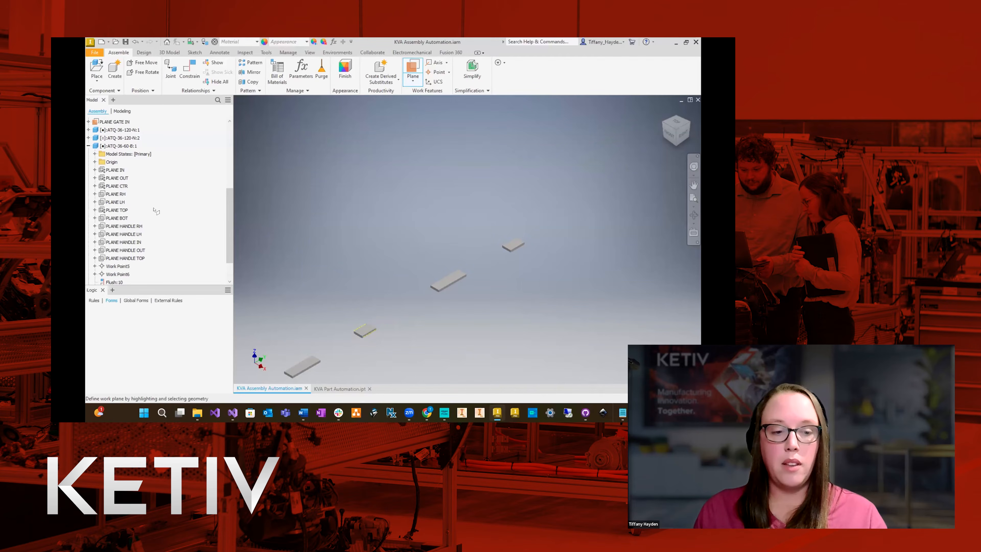
pyautogui.click(124, 178)
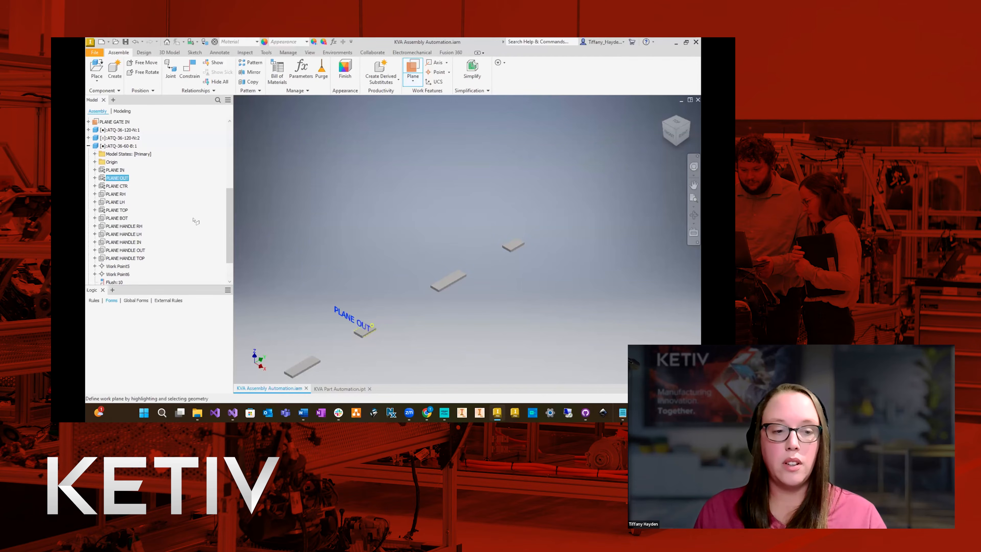
pyautogui.scroll(10, 413, 303)
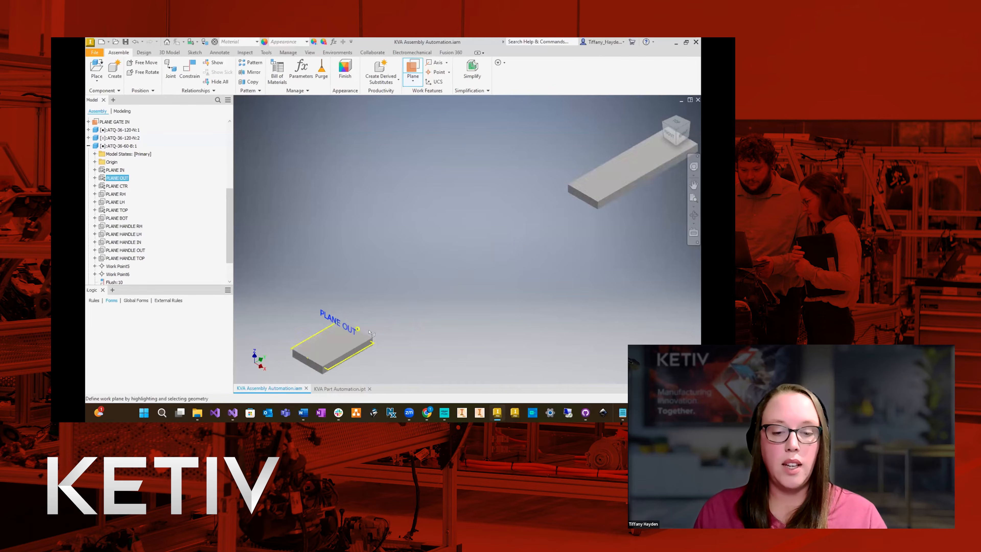
pyautogui.click(427, 302)
pyautogui.press('Return')
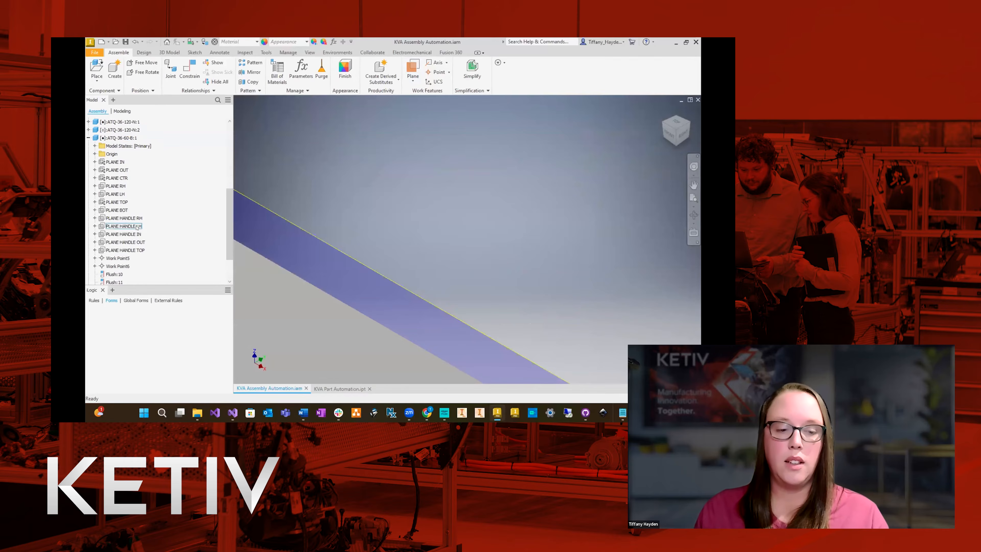
# Set the offset of the new plane's flush constraint on ATQ-36-60-B to 0 in.
pyautogui.scroll(-2, 118, 230)
pyautogui.doubleClick(117, 274)
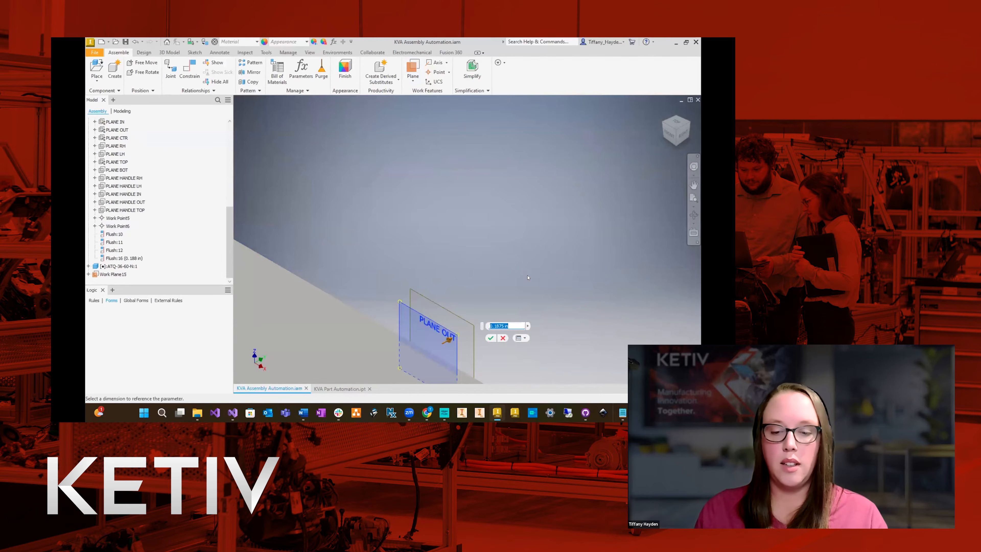
pyautogui.write('0')
pyautogui.press('Return')
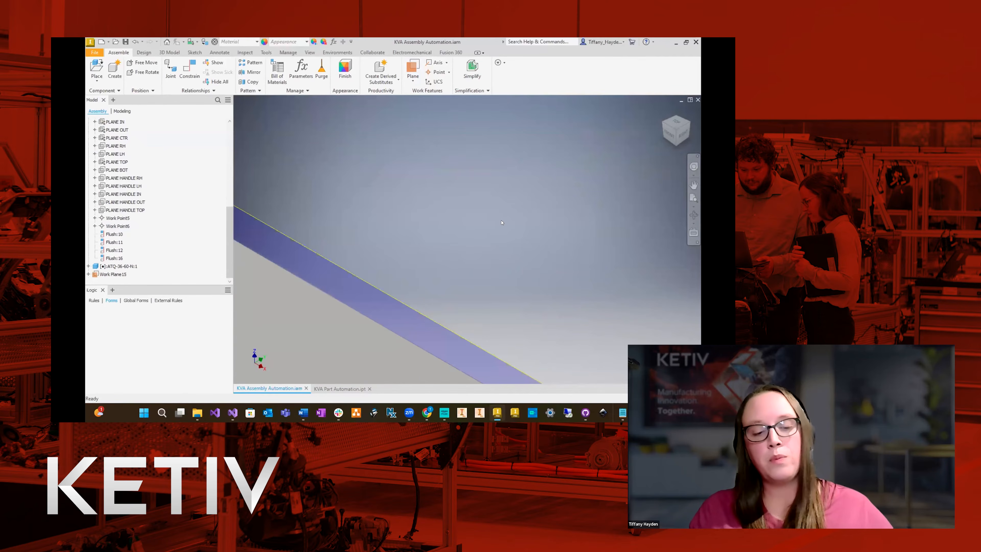
pyautogui.scroll(-3, 502, 222)
pyautogui.scroll(-6, 422, 265)
pyautogui.scroll(-3, 421, 265)
pyautogui.scroll(1, 421, 263)
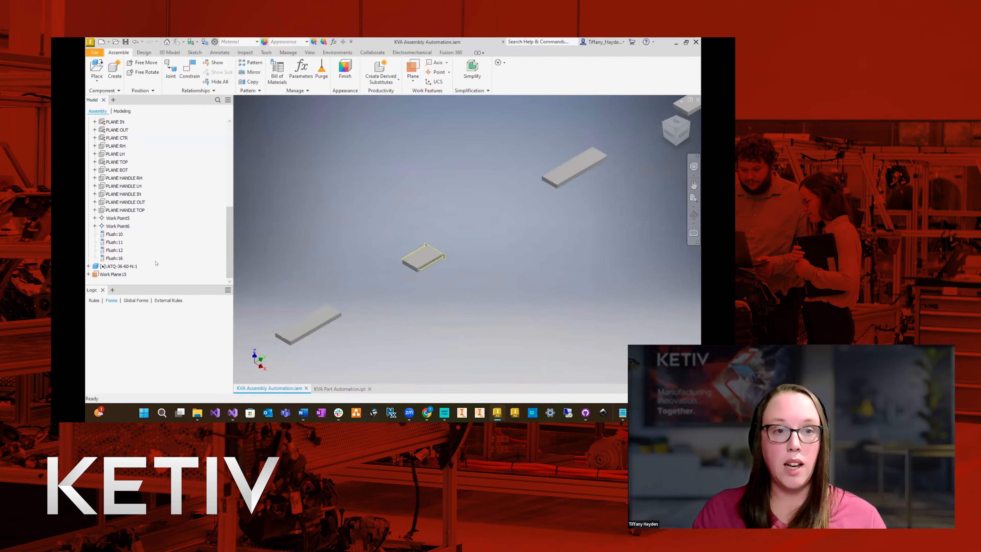
pyautogui.scroll(-3, 336, 303)
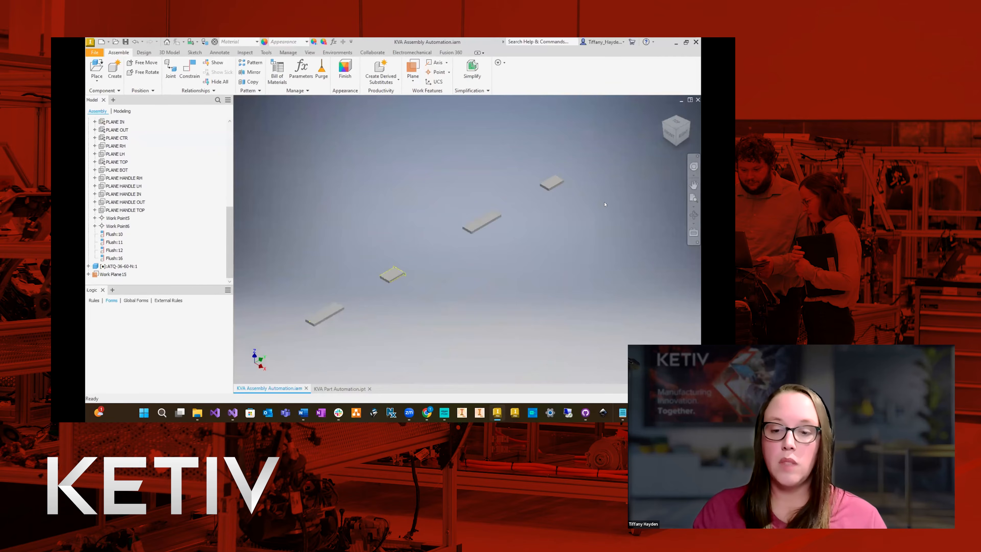
pyautogui.scroll(3, 561, 190)
pyautogui.click(412, 68)
pyautogui.scroll(3, 160, 238)
pyautogui.scroll(1, 157, 234)
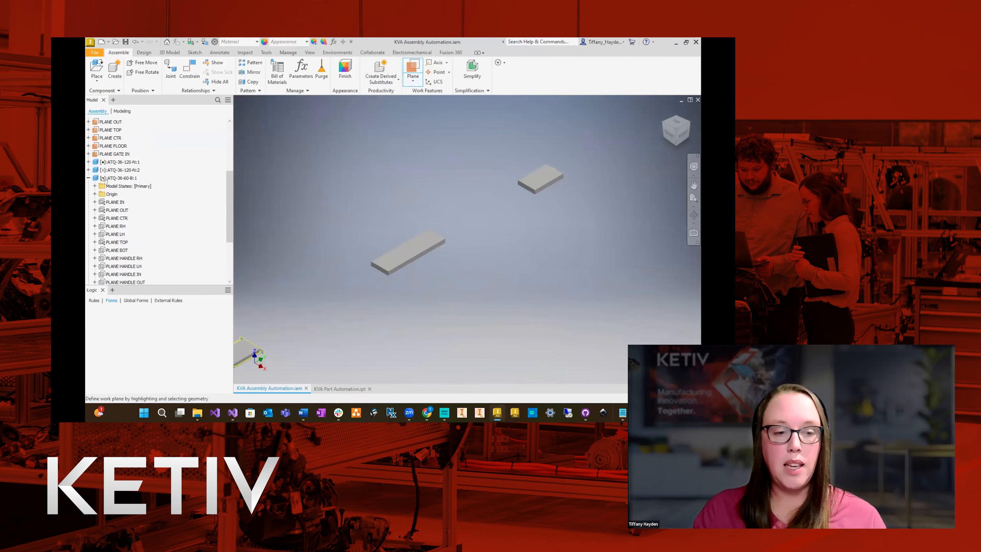
pyautogui.click(89, 178)
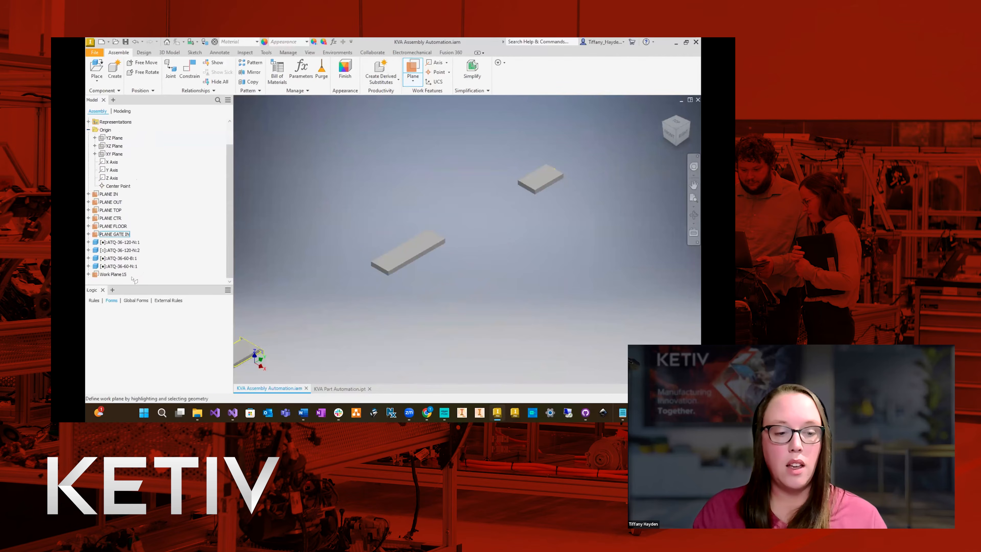
pyautogui.press('Escape')
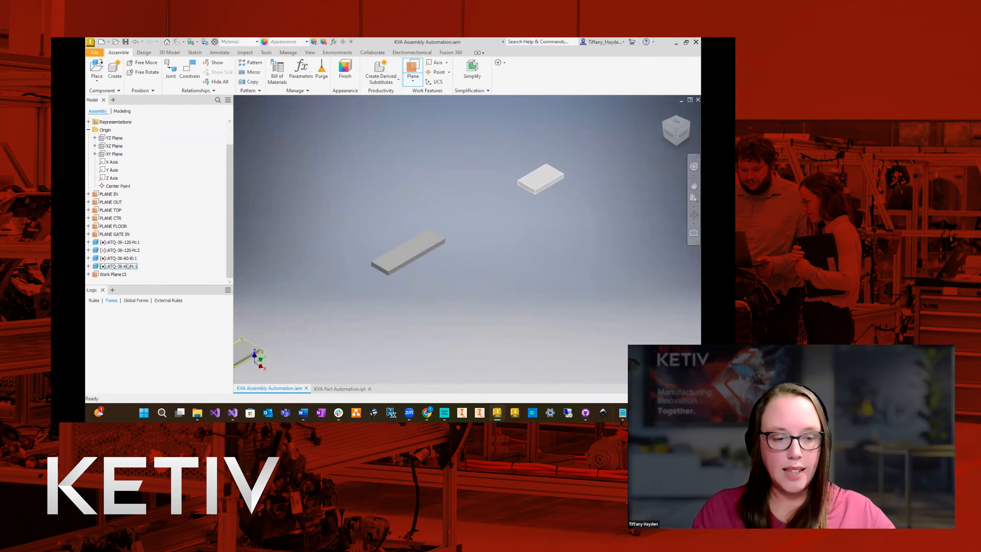
# Create an assembly work plane at 0 offset from the ATQ-36-60-N component's PLANE IN.
pyautogui.click(123, 266)
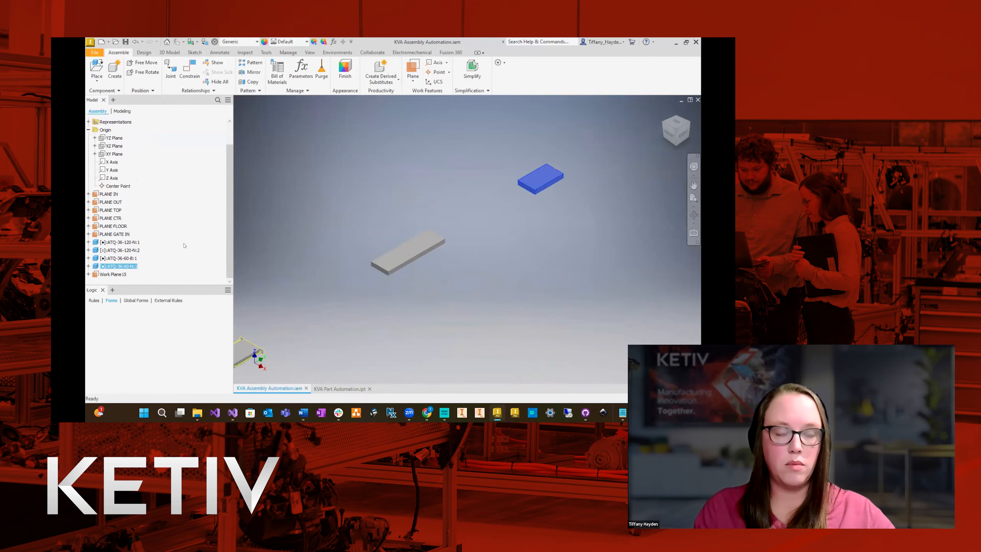
pyautogui.click(88, 266)
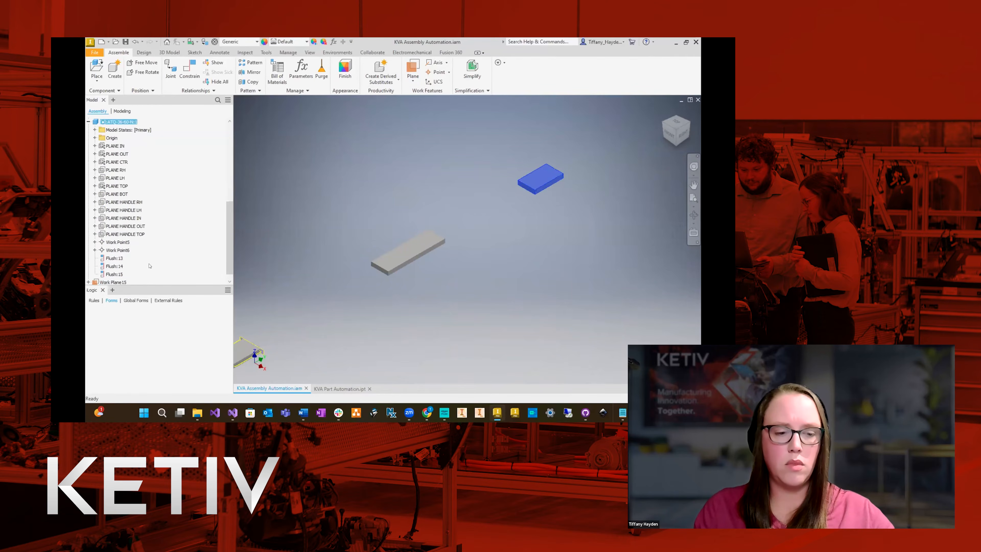
pyautogui.click(335, 179)
pyautogui.click(414, 66)
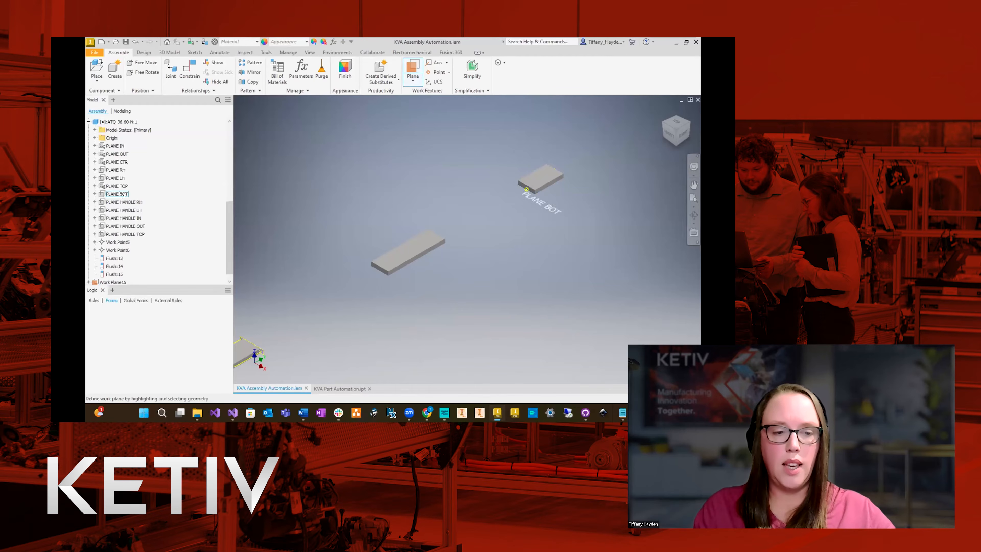
pyautogui.click(118, 146)
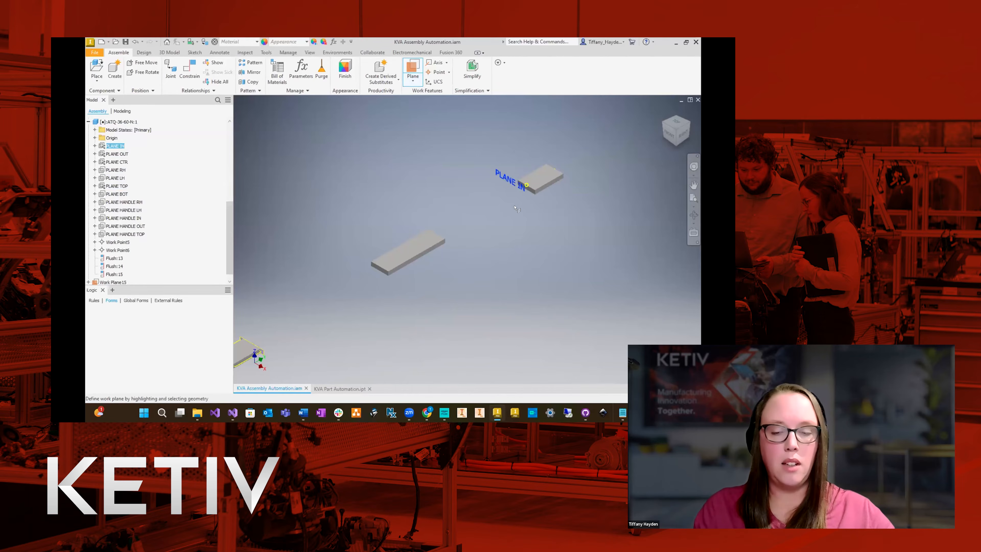
pyautogui.scroll(5, 504, 190)
pyautogui.scroll(3, 504, 190)
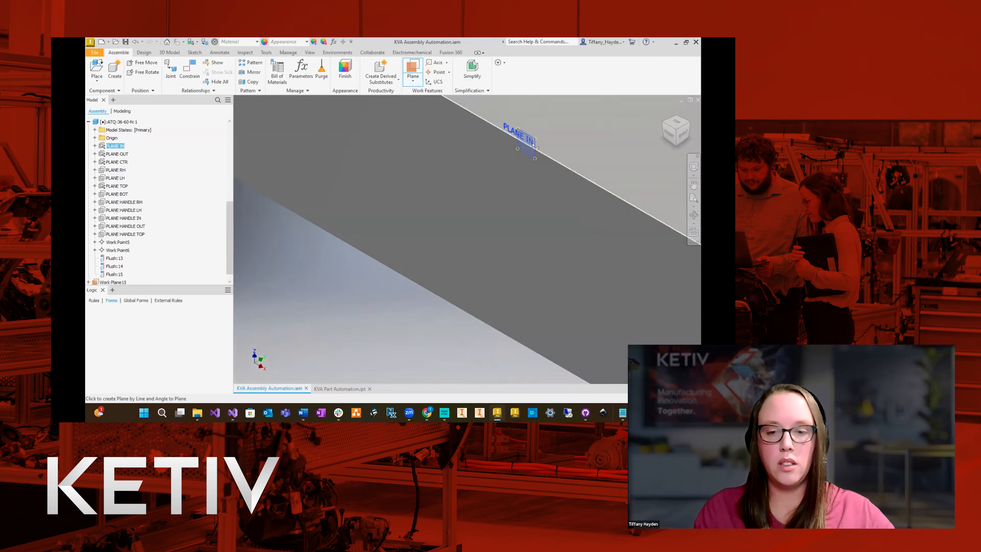
pyautogui.moveTo(527, 140); pyautogui.dragTo(524, 143)
pyautogui.write('0')
pyautogui.press('Return')
pyautogui.scroll(-6, 431, 247)
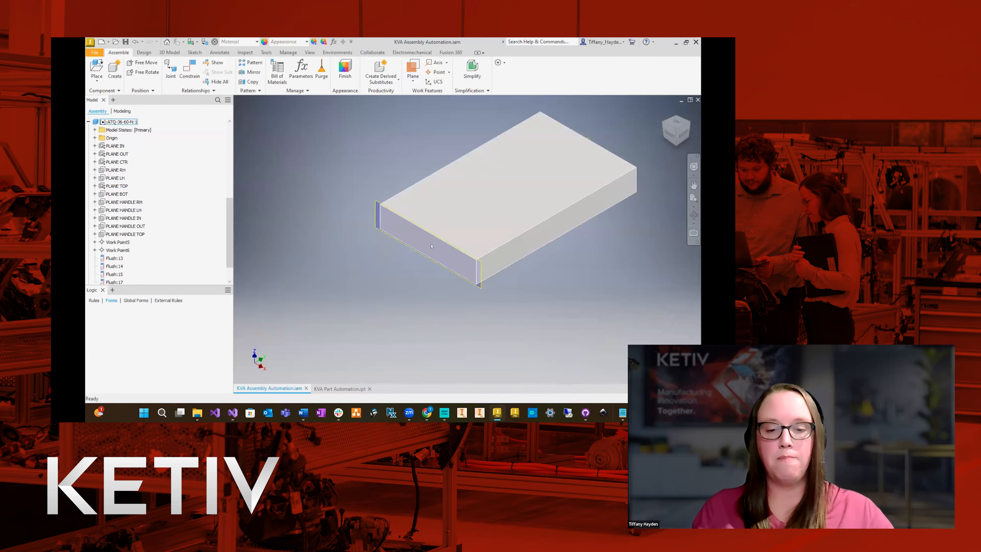
pyautogui.scroll(-2, 455, 221)
pyautogui.scroll(-1, 190, 223)
pyautogui.scroll(2, 134, 171)
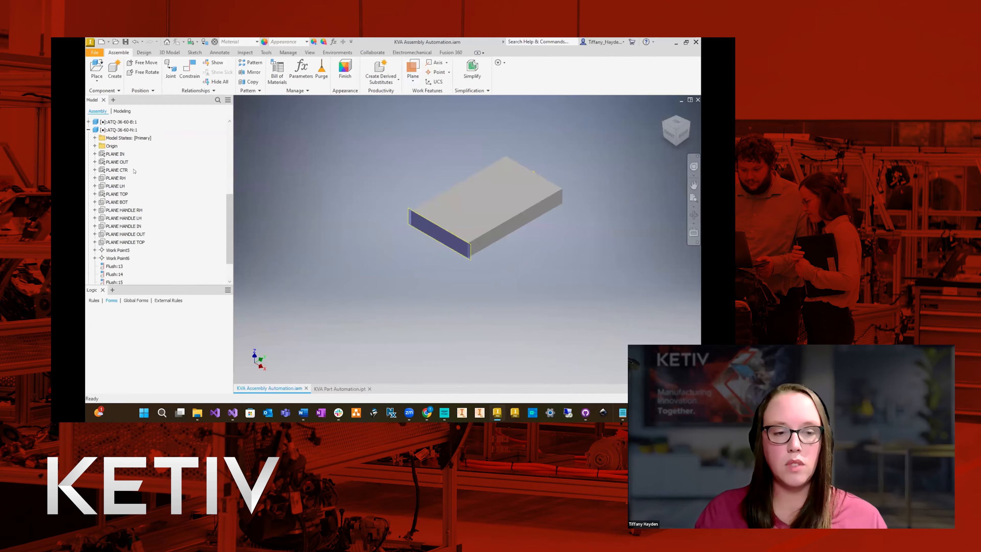
# Rename the new work plane at the ATQ-36-60-B component as PLANE GATE OUT.
pyautogui.click(89, 138)
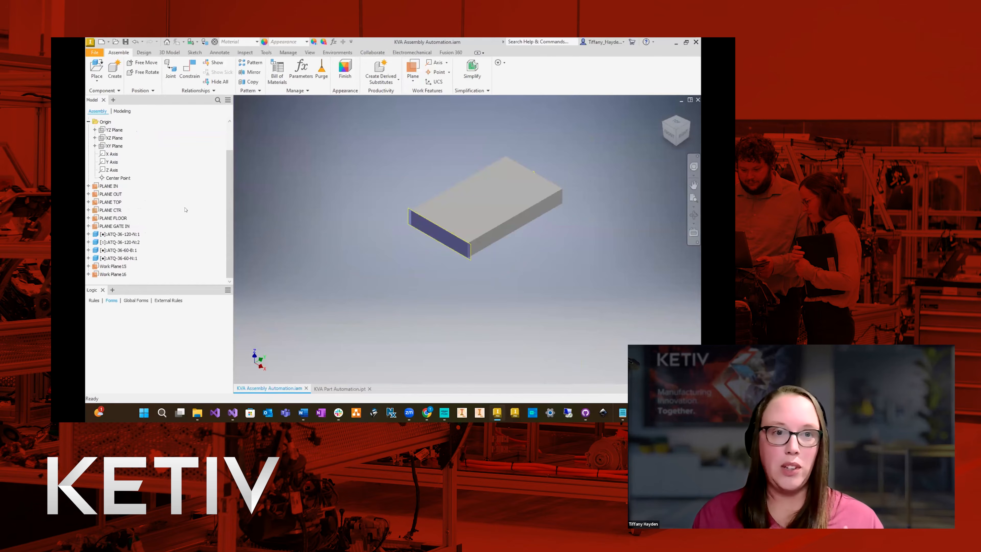
pyautogui.click(112, 266)
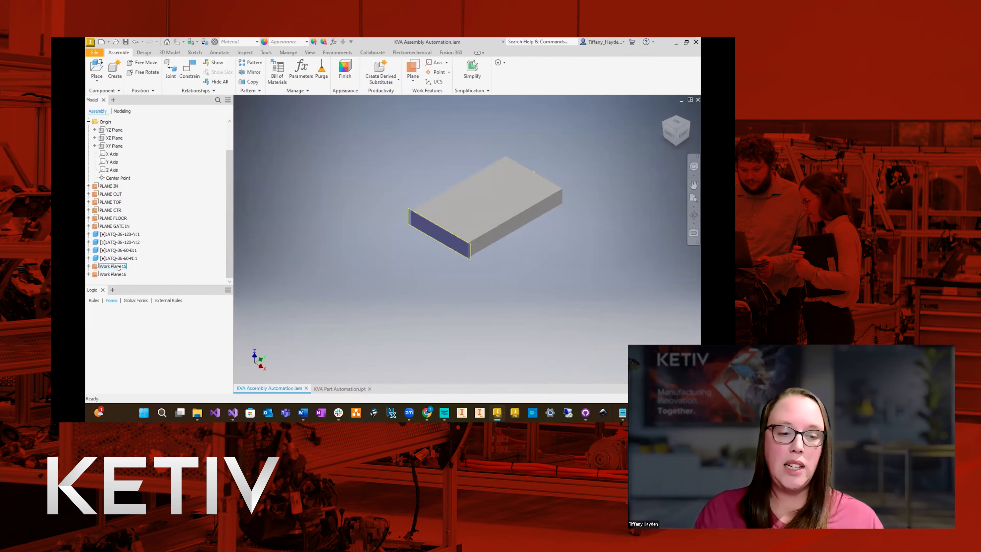
pyautogui.scroll(-6, 253, 243)
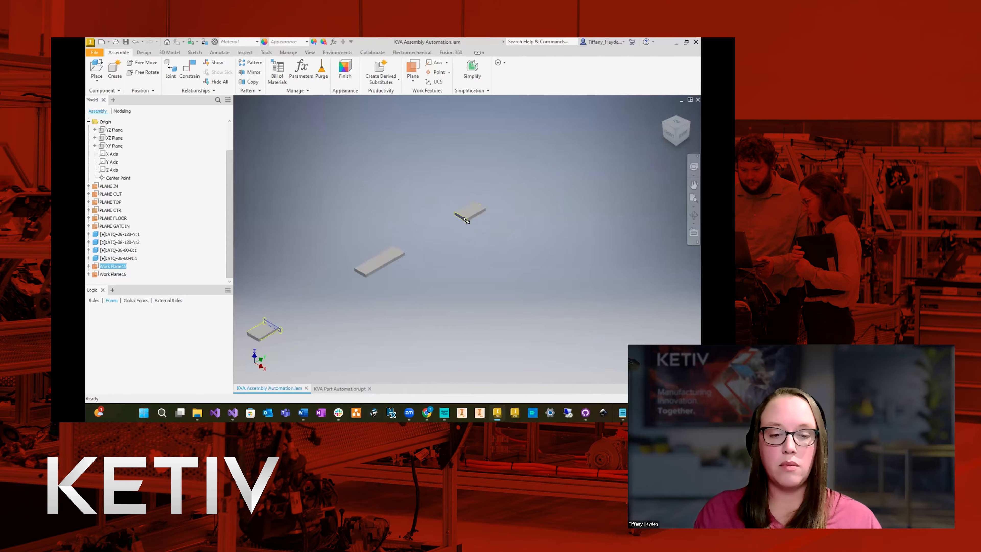
pyautogui.click(113, 266)
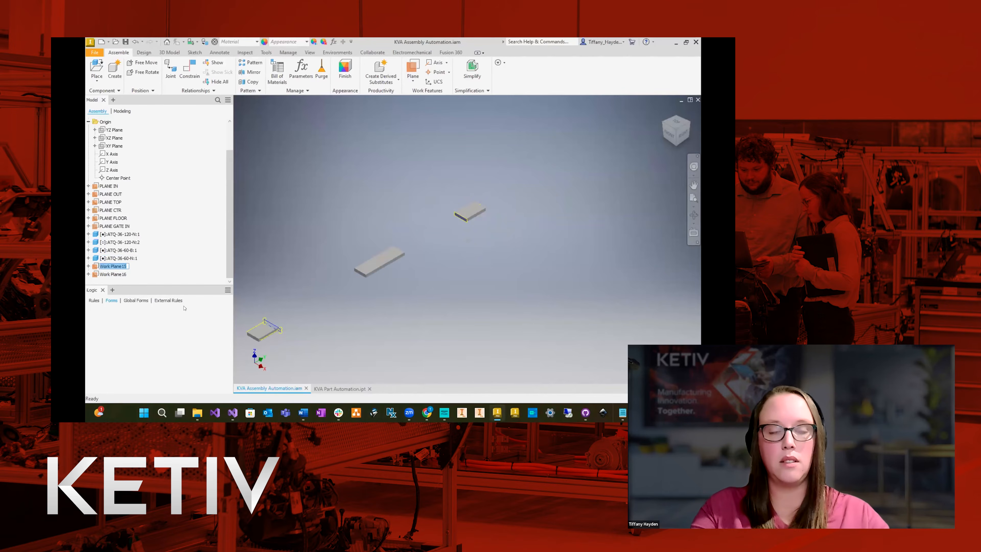
pyautogui.write('plANE GATE')
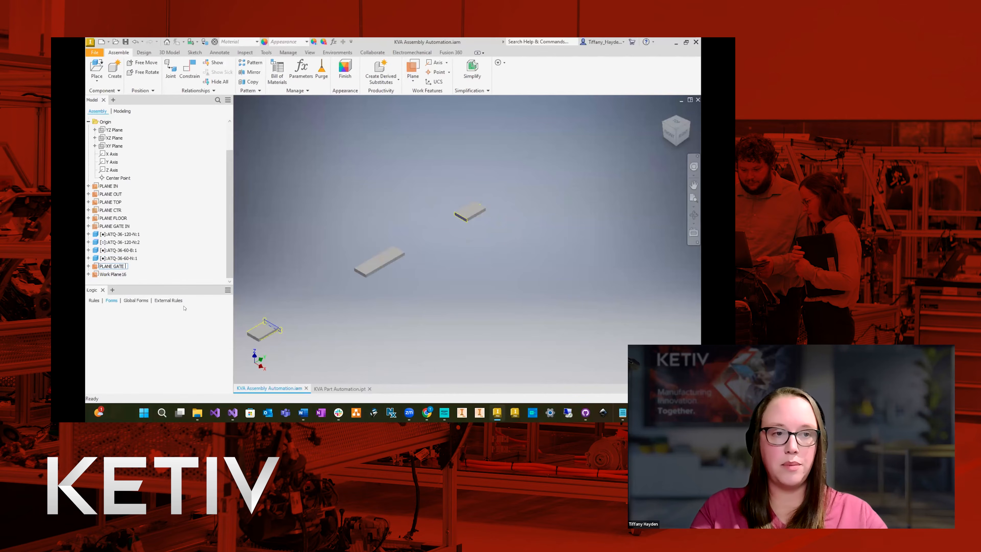
pyautogui.write(' OUT')
pyautogui.press('Return')
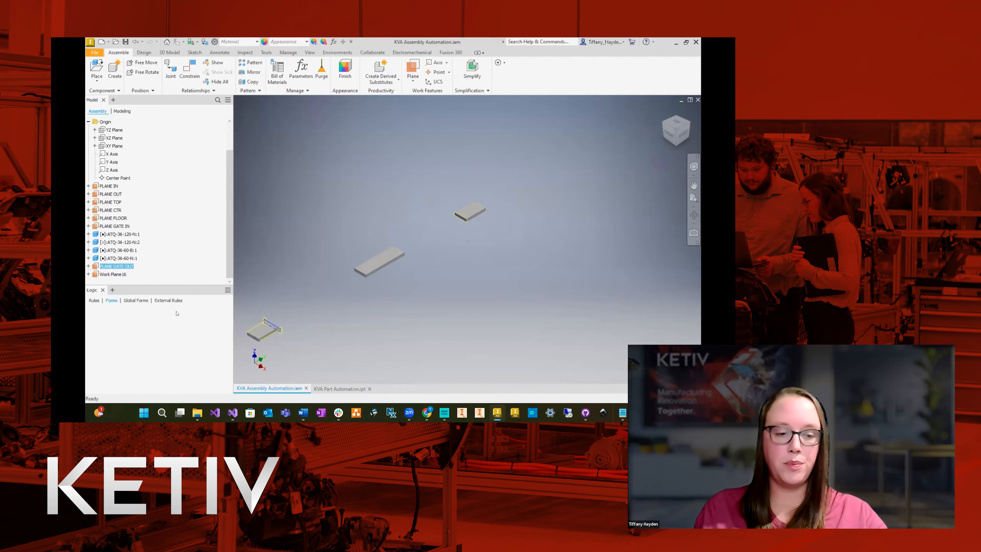
# Rename the new work plane at the ATQ-36-60-N component as PLANE OUT OFFSET.
pyautogui.click(116, 274)
pyautogui.write('PLANE OUT OFFSET')
pyautogui.press('Return')
pyautogui.click(116, 266)
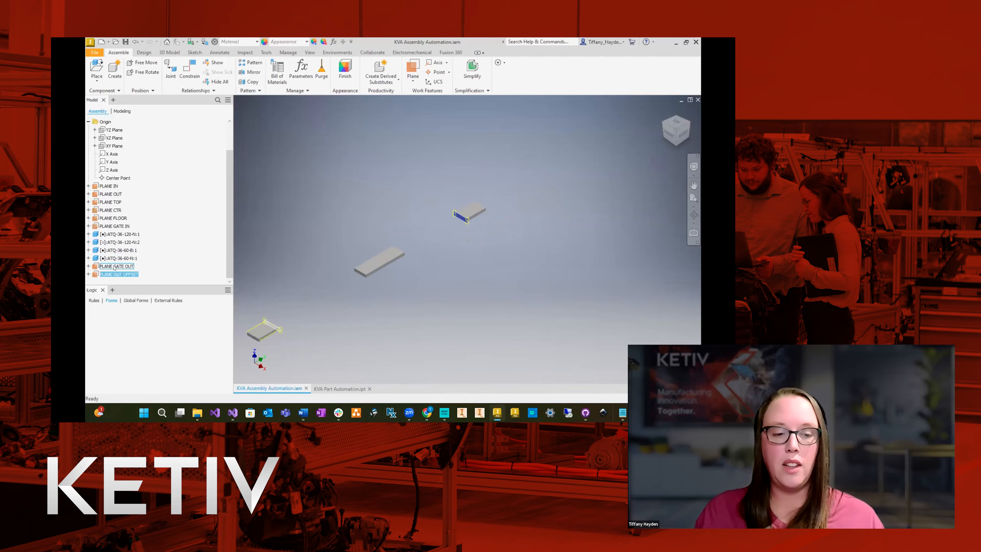
# Move PLANE GATE OUT and PLANE OUT OFFSET above the components in the model tree, directly after PLANE GATE IN.
pyautogui.keyDown('ctrl'); pyautogui.click(116, 274); pyautogui.keyUp('ctrl')
pyautogui.moveTo(117, 273); pyautogui.dragTo(193, 233)
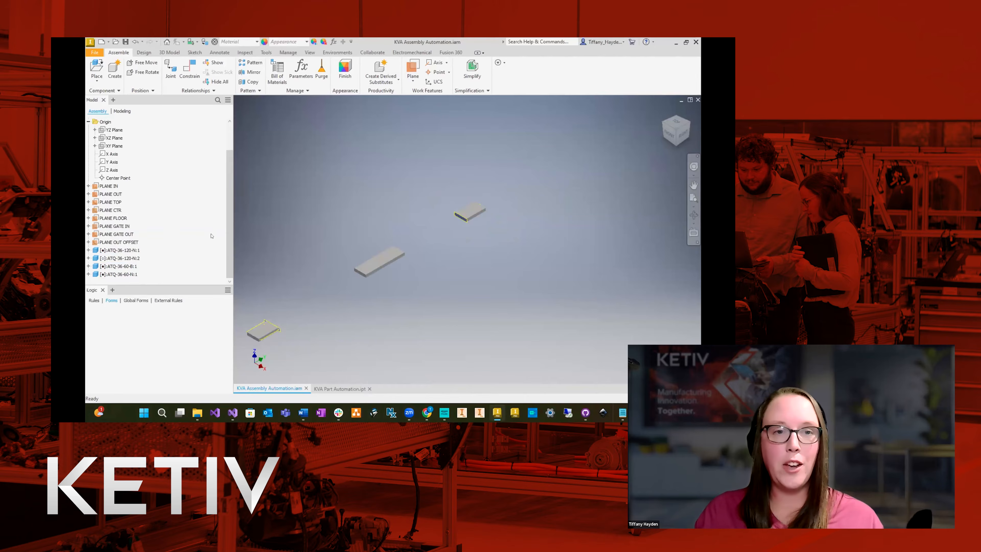
# Constrain PLANE IN of the second ATQ-36-120-N component flush with the assembly's PLANE GATE OUT at 0 in offset.
pyautogui.scroll(-3, 628, 194)
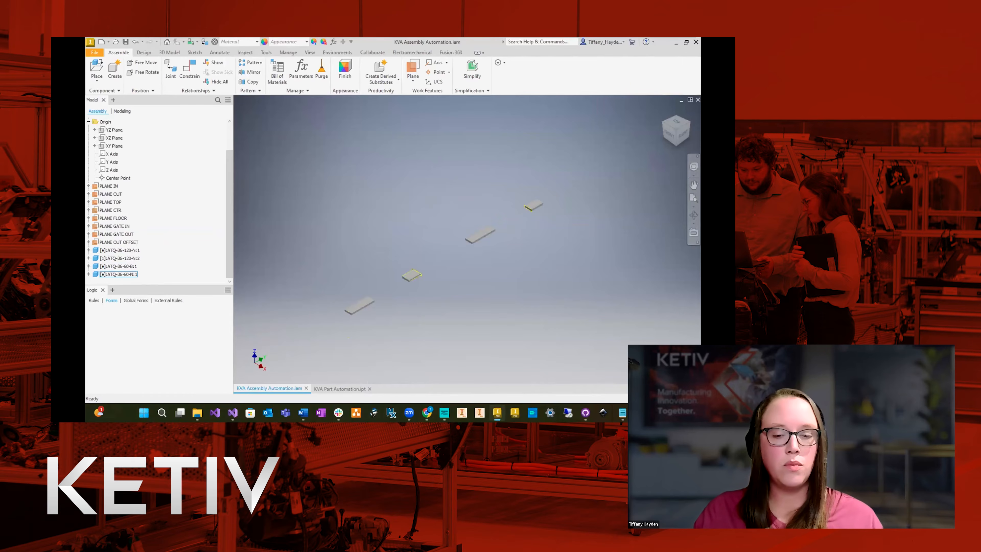
pyautogui.click(479, 235)
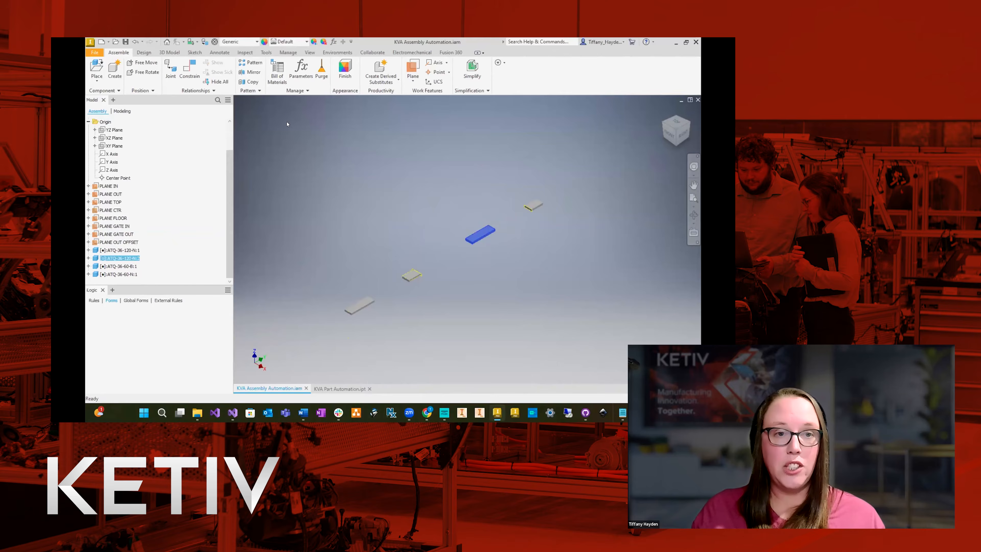
pyautogui.click(88, 258)
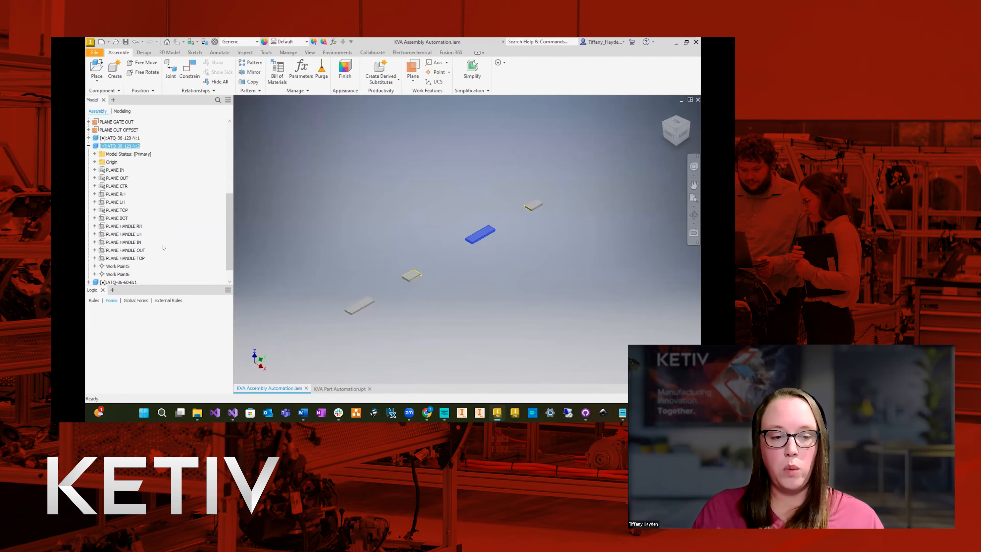
pyautogui.scroll(1, 201, 211)
pyautogui.scroll(1, 200, 215)
pyautogui.click(410, 133)
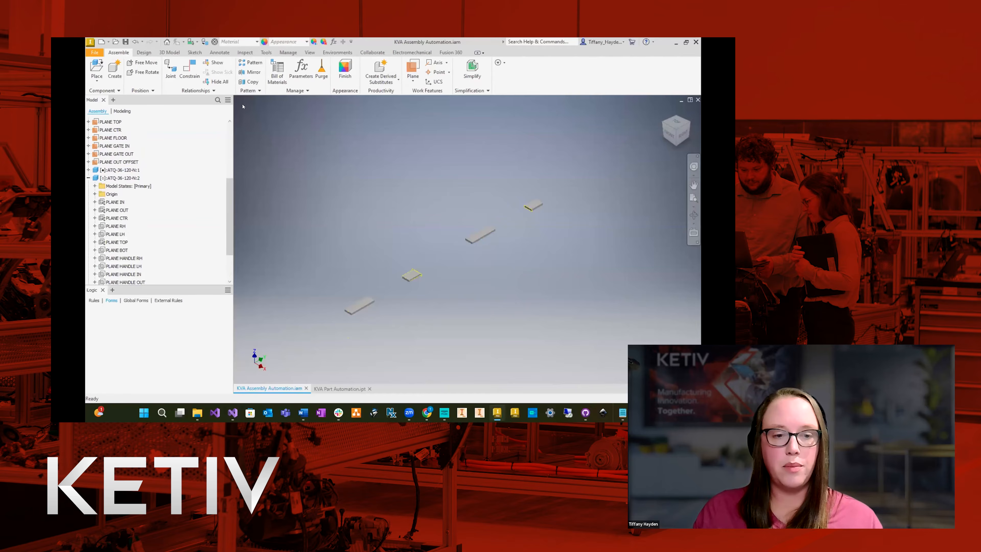
pyautogui.click(189, 69)
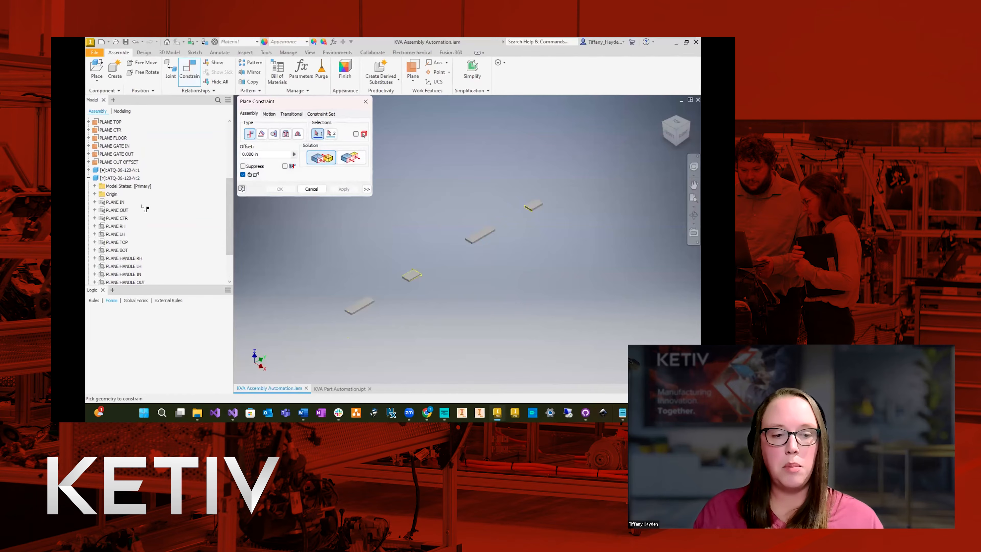
pyautogui.click(120, 202)
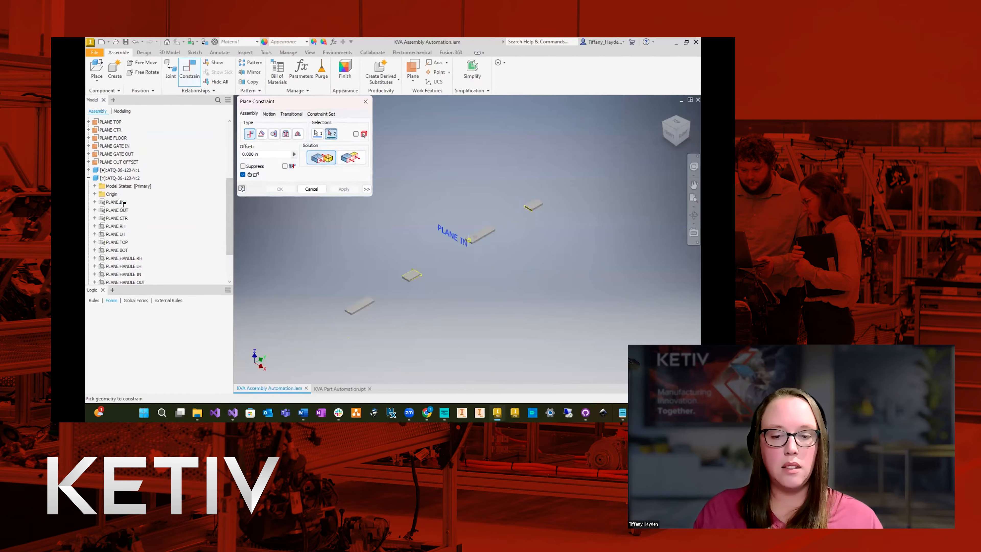
pyautogui.click(131, 156)
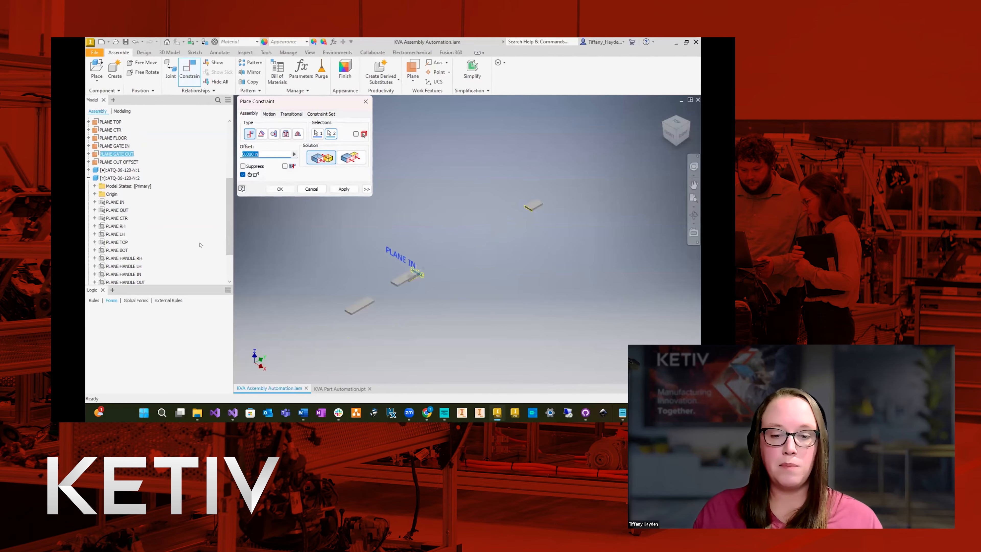
pyautogui.click(352, 157)
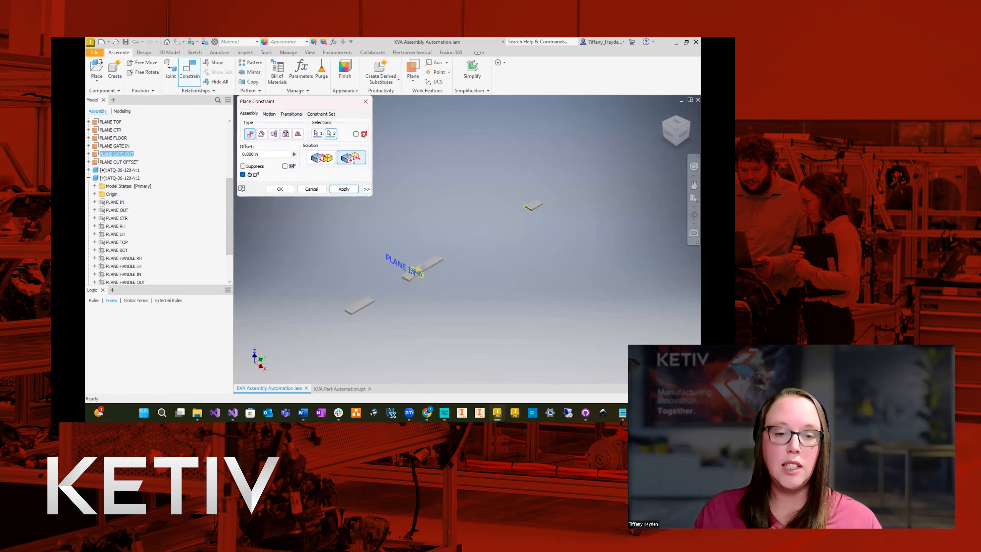
pyautogui.click(344, 189)
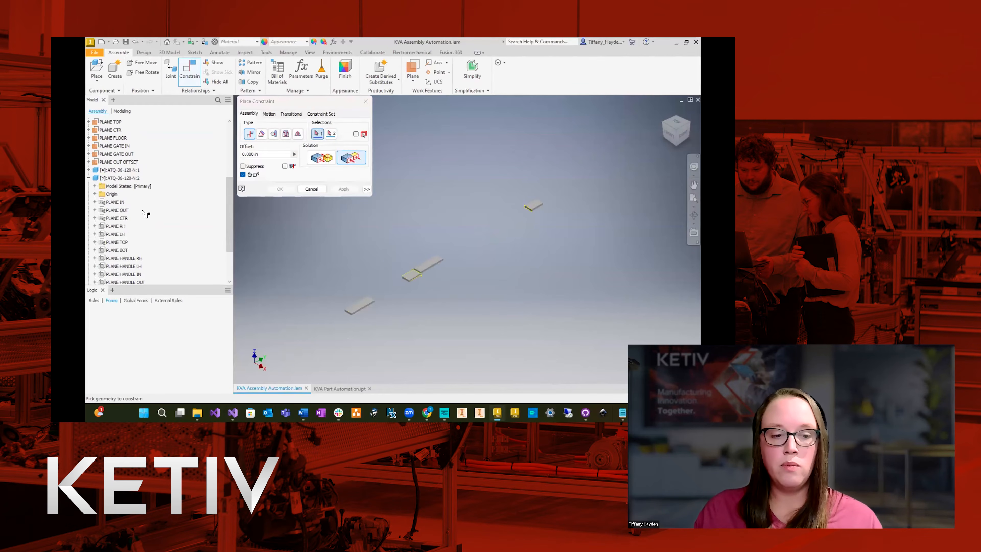
# Constrain PLANE CTR of the second ATQ-36-120-N component flush with the assembly's PLANE CTR at 0 in offset.
pyautogui.click(120, 217)
pyautogui.click(110, 129)
pyautogui.click(344, 189)
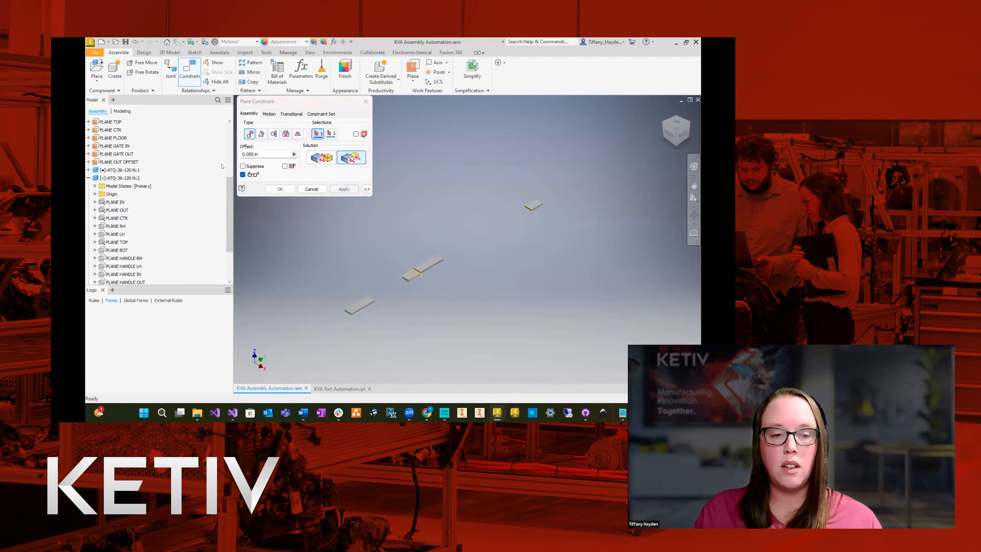
# Constrain PLANE TOP of the second ATQ-36-120-N component flush with the assembly's PLANE TOP at 0 in offset, and finish constraining.
pyautogui.click(117, 242)
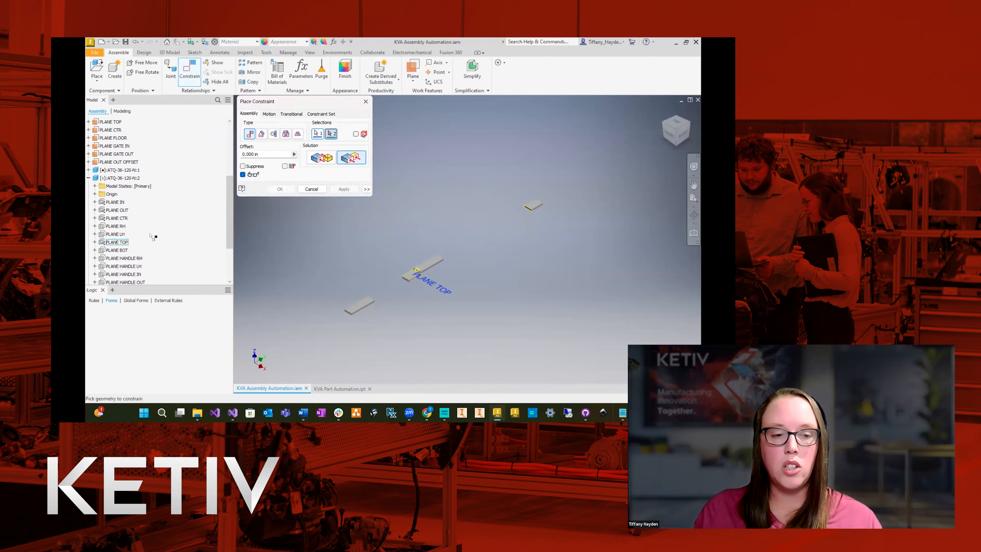
pyautogui.click(114, 121)
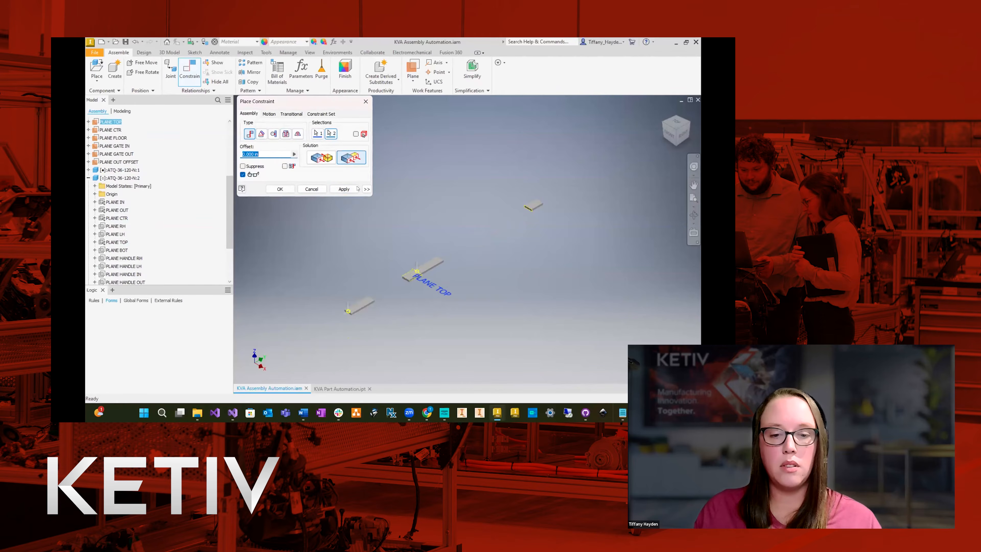
pyautogui.click(344, 189)
pyautogui.click(312, 189)
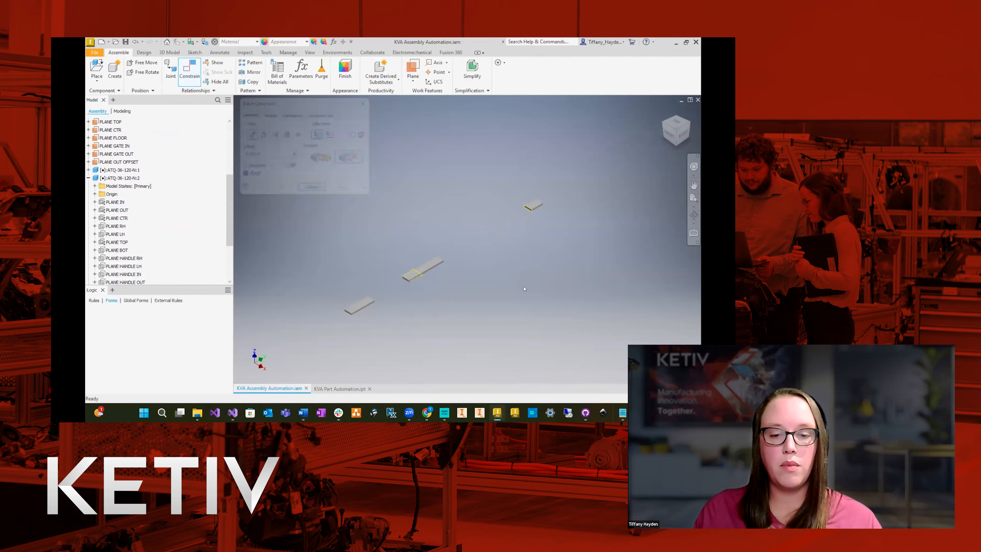
pyautogui.scroll(3, 416, 320)
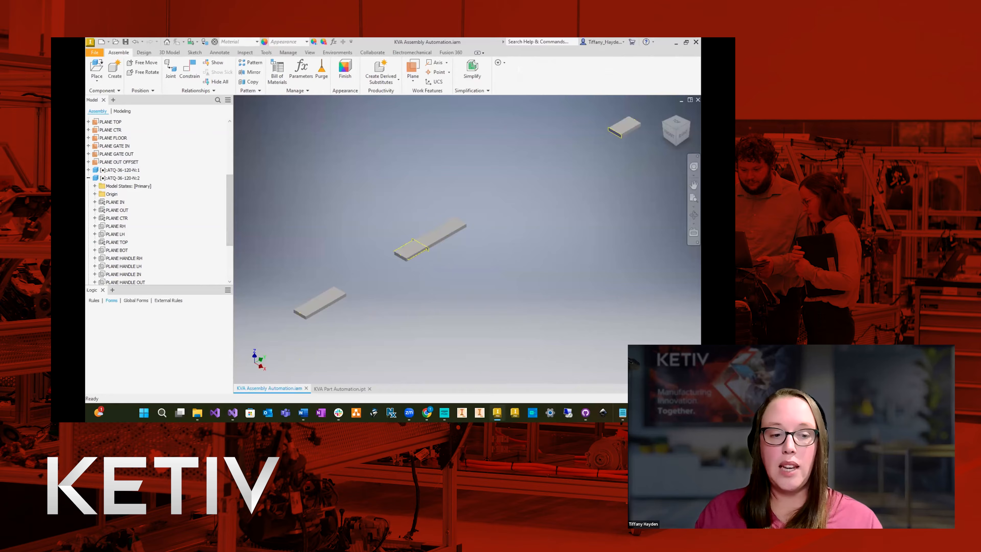
# Collapse the expanded tree nodes and rename component ATQ-36-120-N:1 as COMP IN.
pyautogui.click(89, 178)
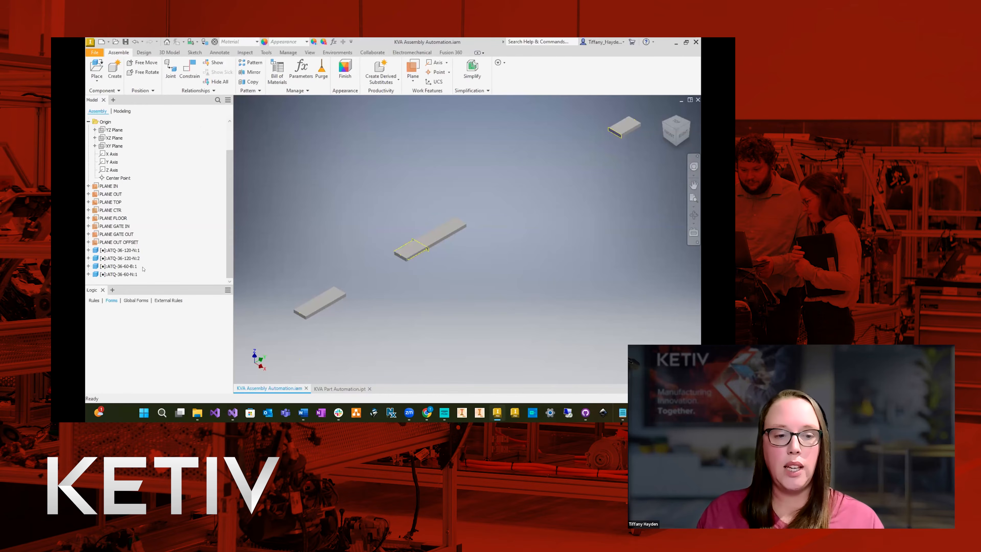
pyautogui.scroll(2, 168, 176)
pyautogui.click(89, 137)
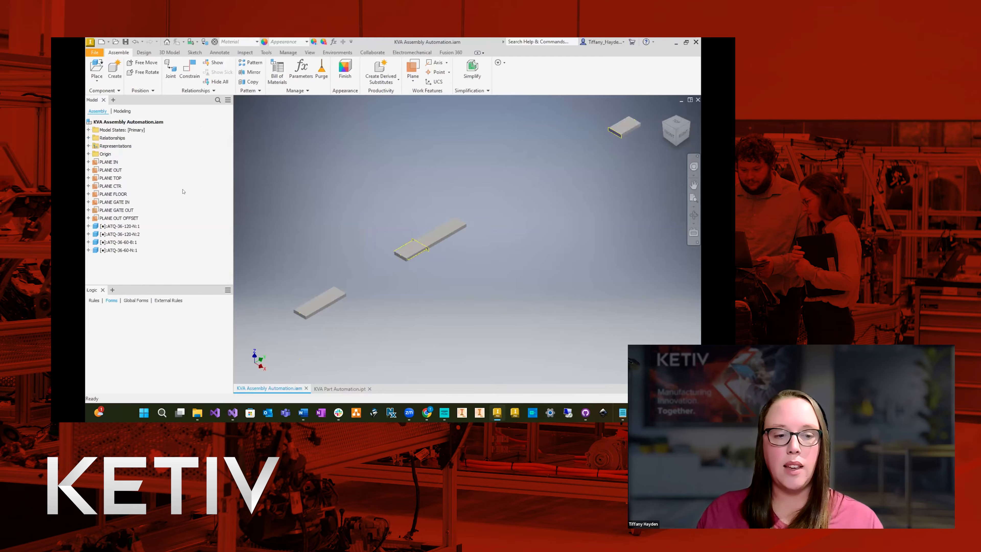
pyautogui.click(120, 226)
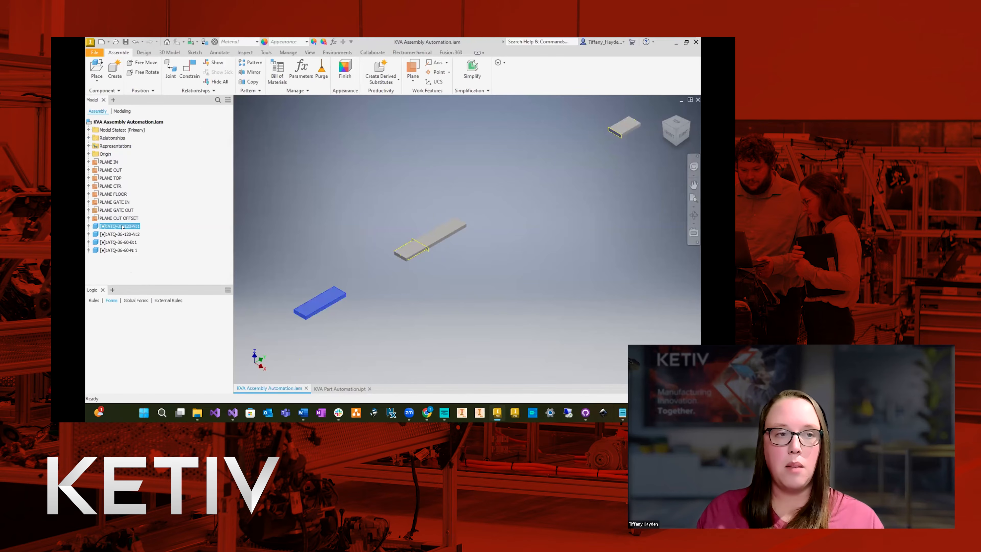
pyautogui.click(131, 228)
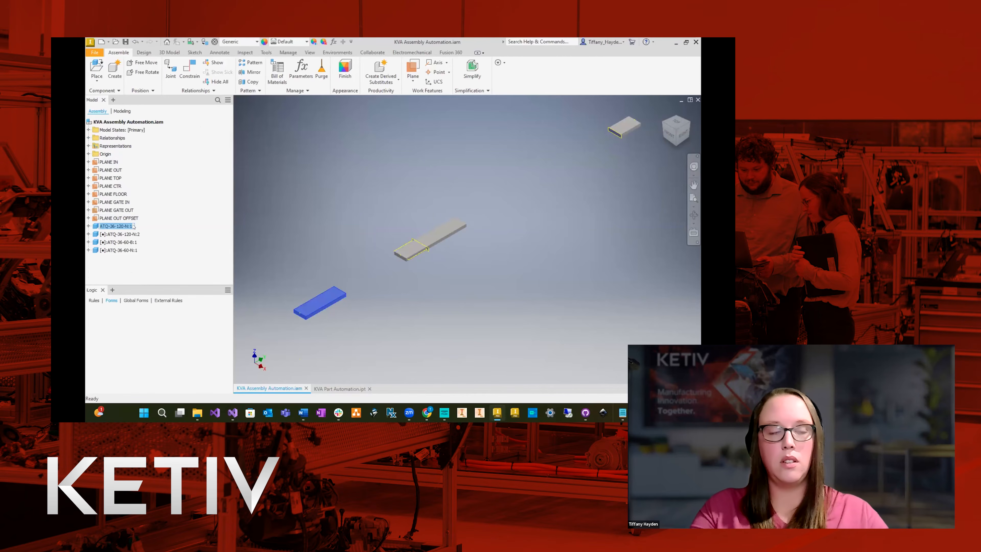
pyautogui.write('COMP ON')
pyautogui.press('Return')
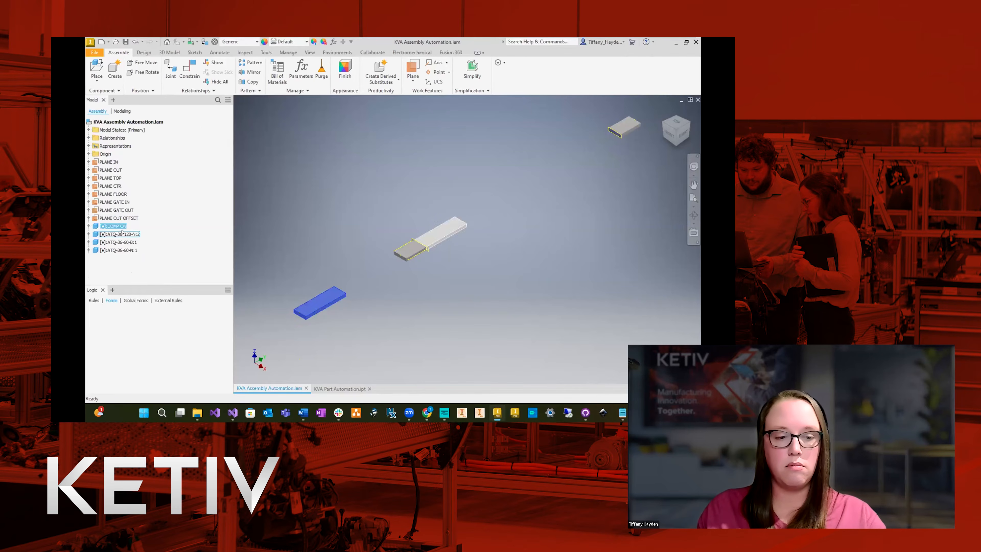
pyautogui.click(120, 226)
pyautogui.write('COMP IN')
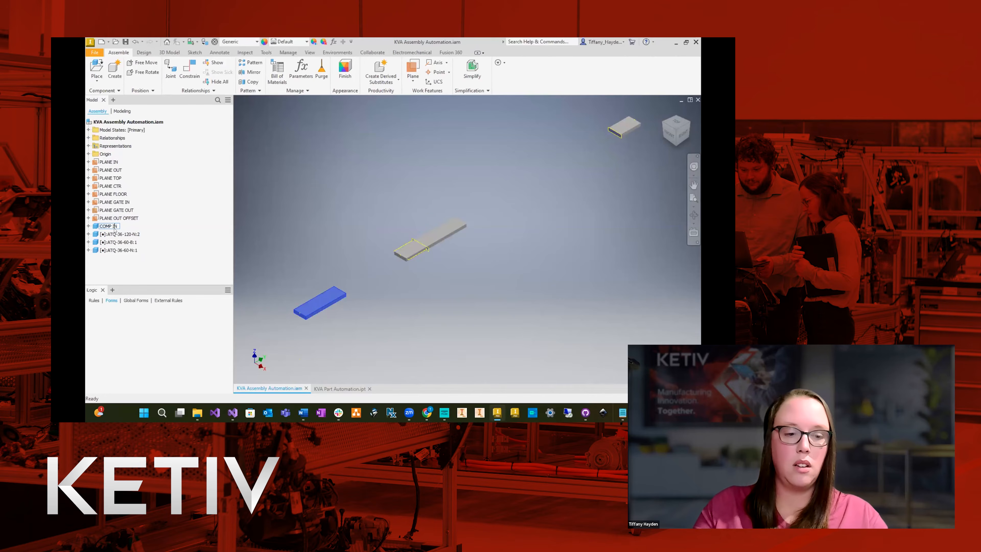
# Rename component ATQ-36-120-N:2 as COMP GATE.
pyautogui.click(122, 233)
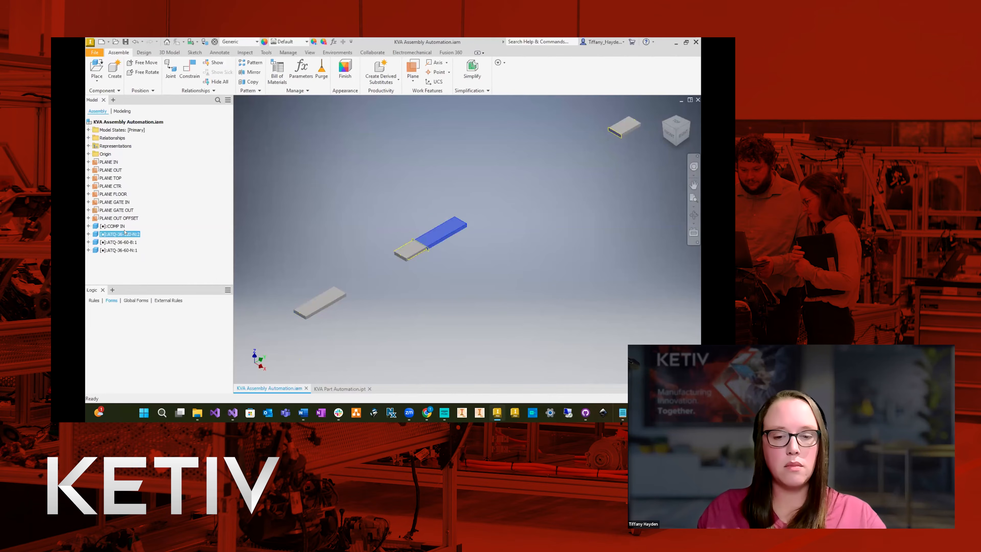
pyautogui.click(125, 233)
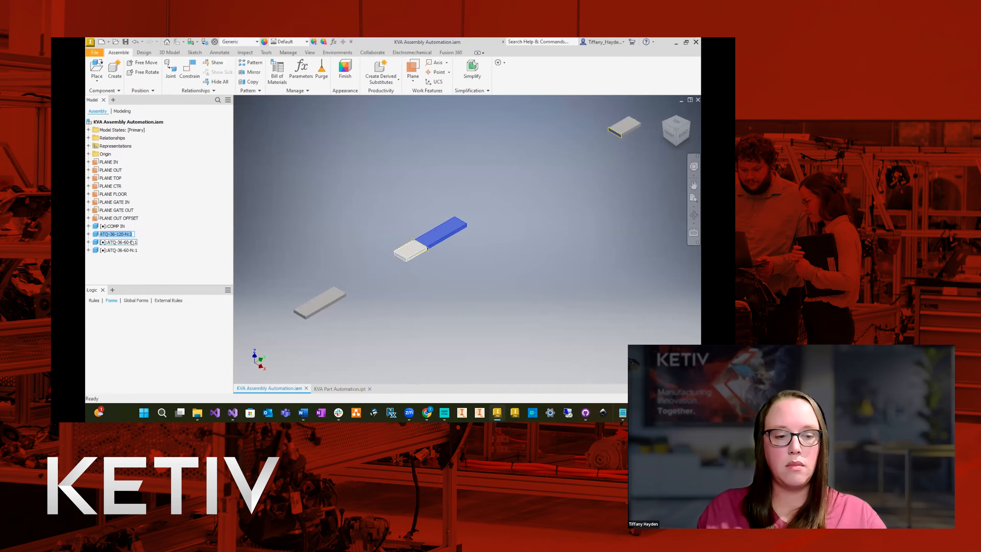
pyautogui.write('COMP GATE')
pyautogui.press('Return')
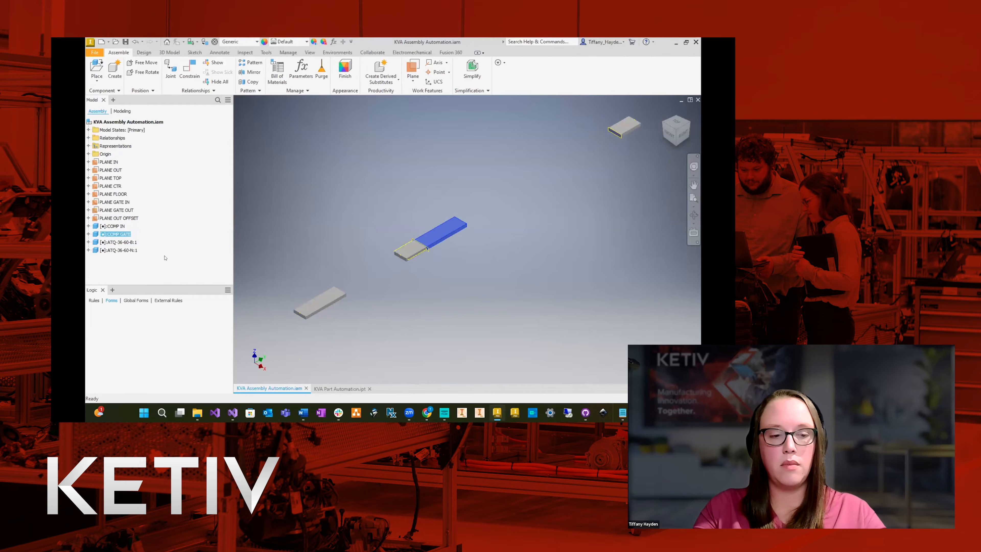
# Rename component ATQ-36-60-B:1 as GATE.
pyautogui.click(133, 242)
pyautogui.press('F2')
pyautogui.write('GATE')
pyautogui.press('Return')
# Rename component ATQ-36-60-N:1 as COMP OUT.
pyautogui.click(134, 250)
pyautogui.press('F2')
pyautogui.write('COMP OUT')
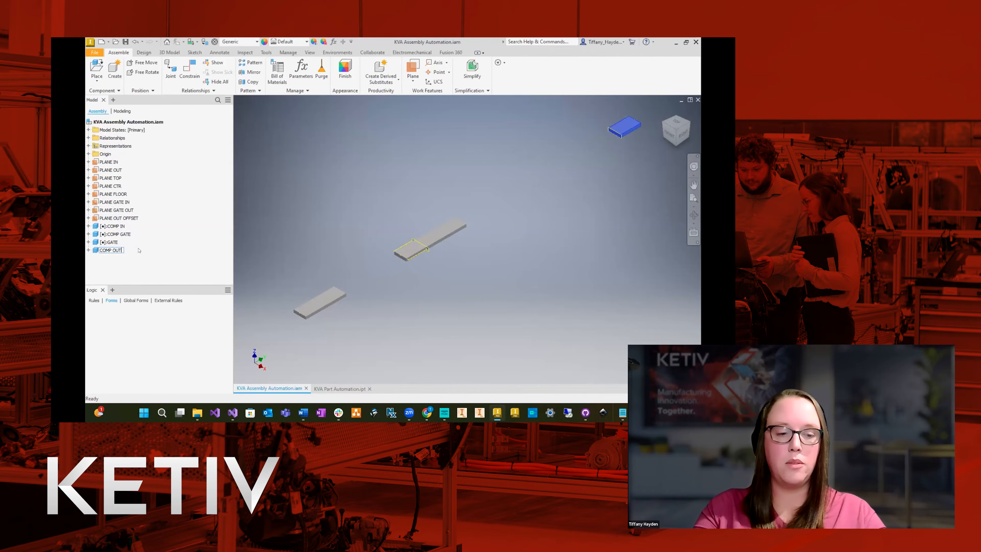
pyautogui.press('Return')
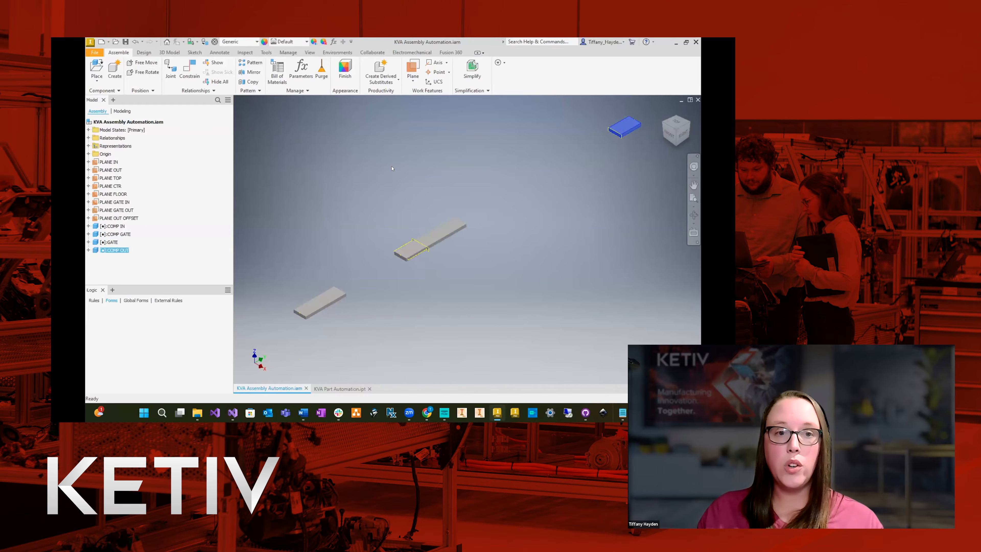
pyautogui.click(352, 160)
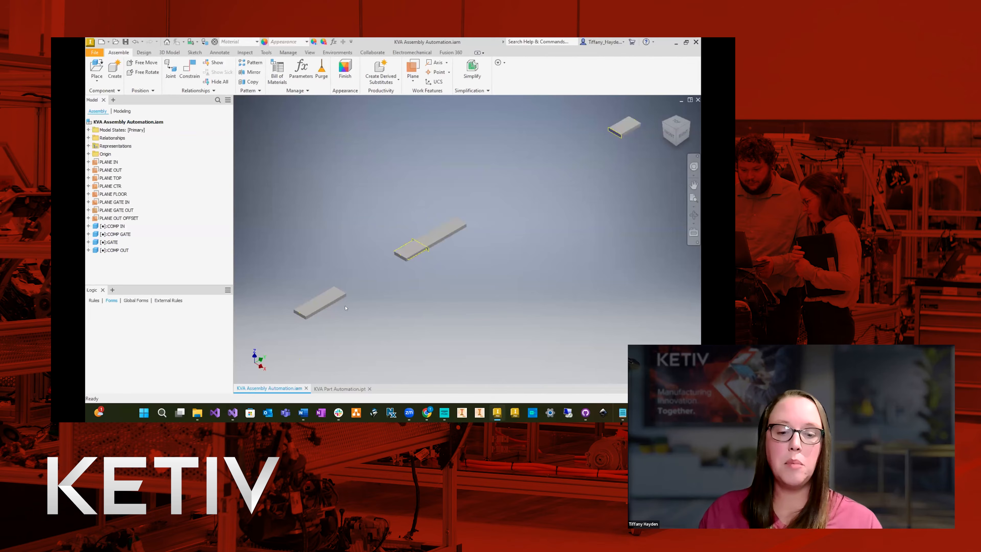
pyautogui.click(323, 302)
pyautogui.click(440, 233)
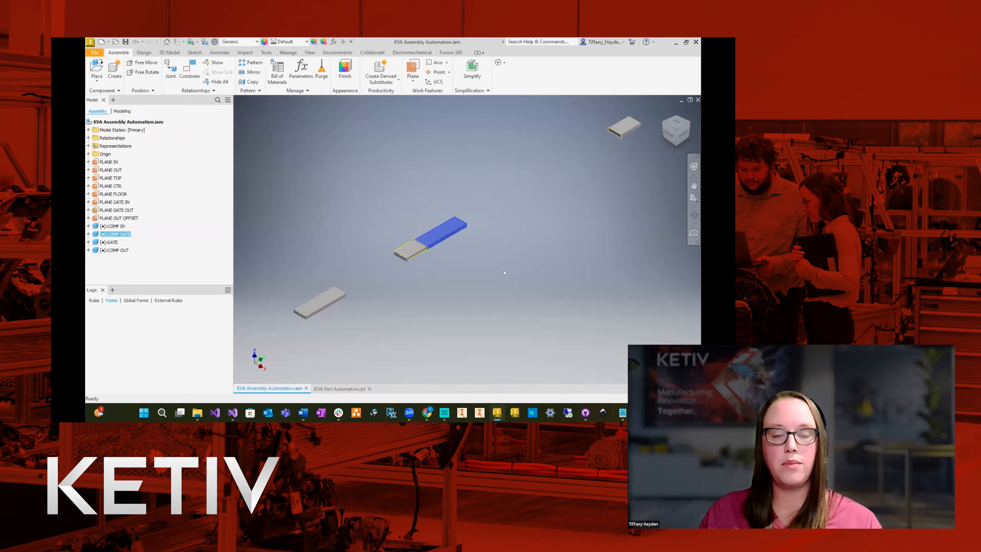
pyautogui.click(536, 297)
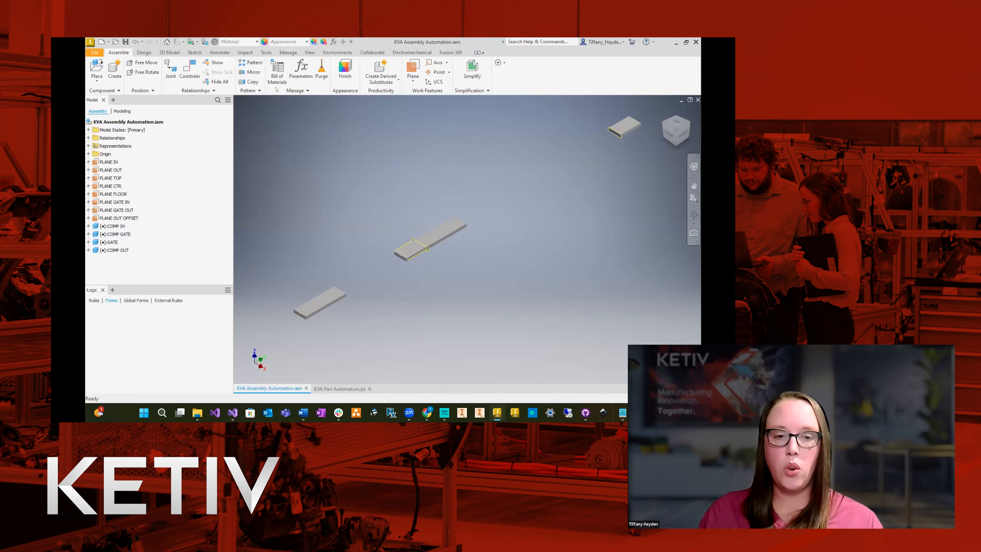
# Set up a rectangular pattern of the COMP IN component with its column direction along the assembly's Y axis.
pyautogui.click(250, 63)
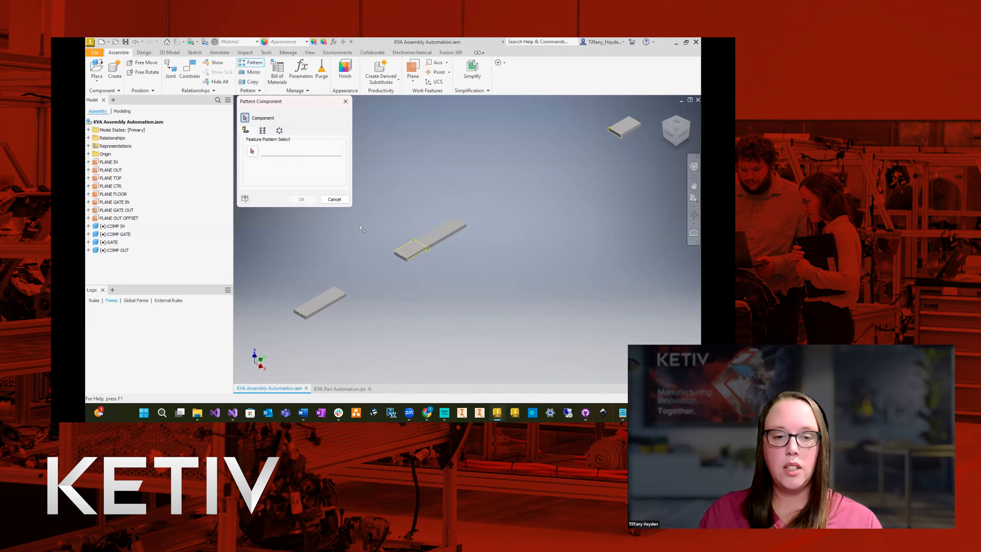
pyautogui.click(320, 303)
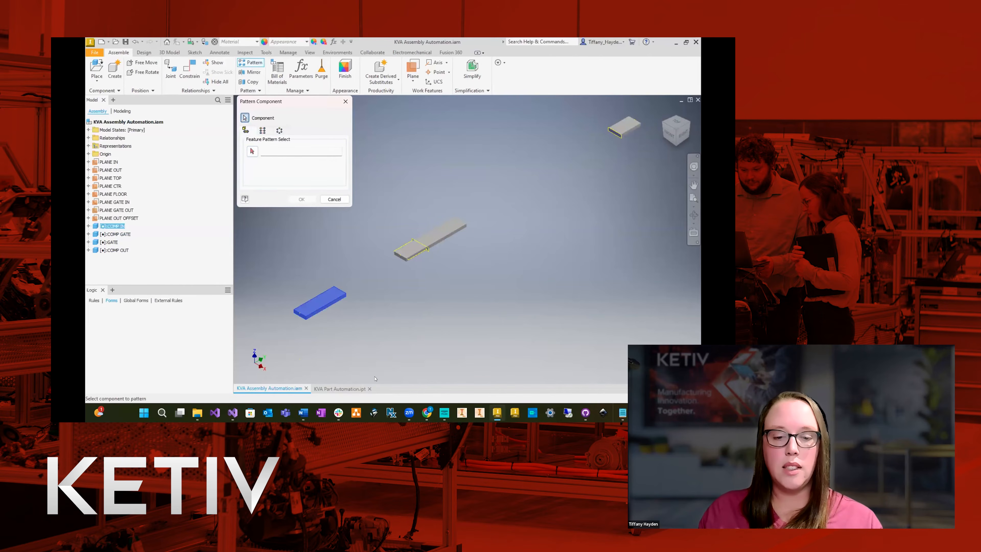
pyautogui.click(262, 131)
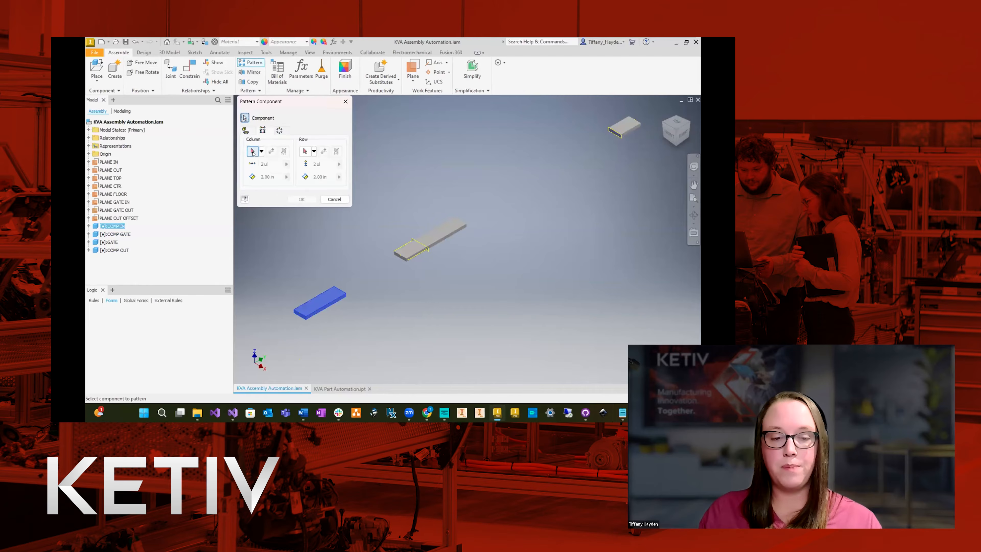
pyautogui.click(253, 151)
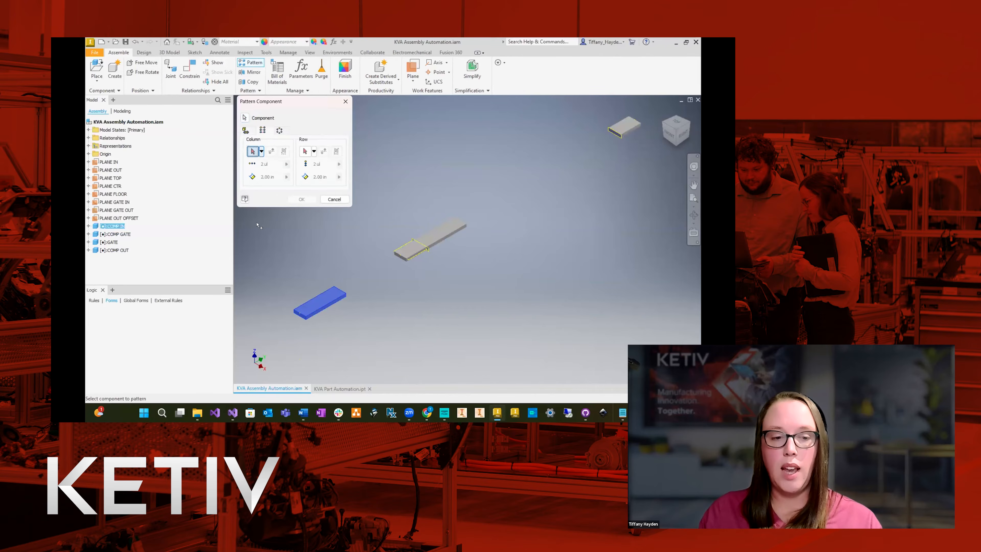
pyautogui.click(88, 153)
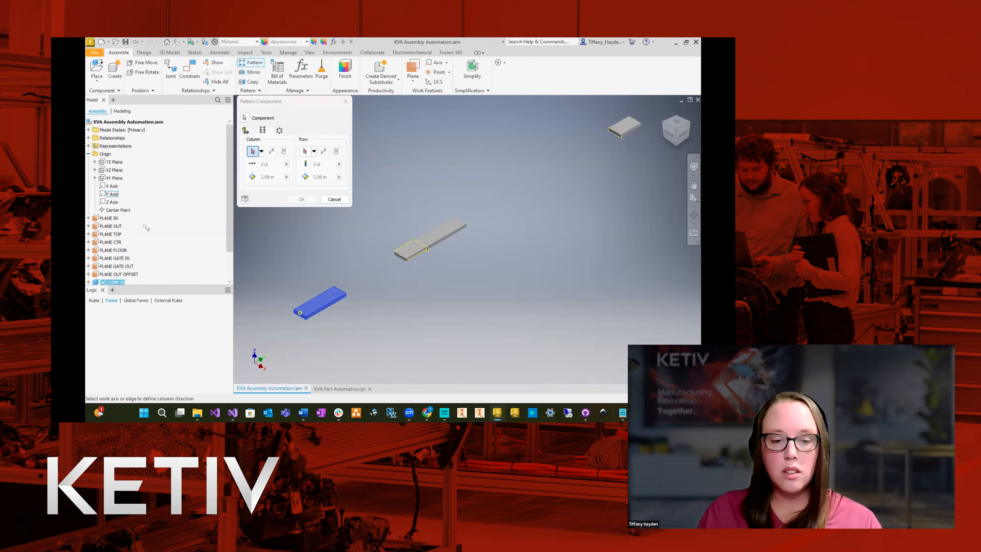
pyautogui.scroll(-5, 293, 326)
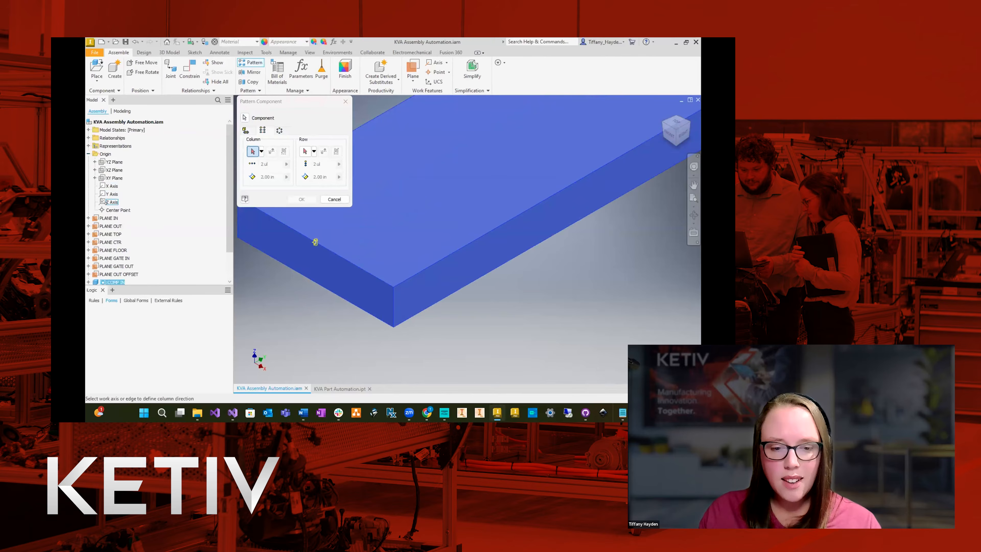
pyautogui.click(112, 193)
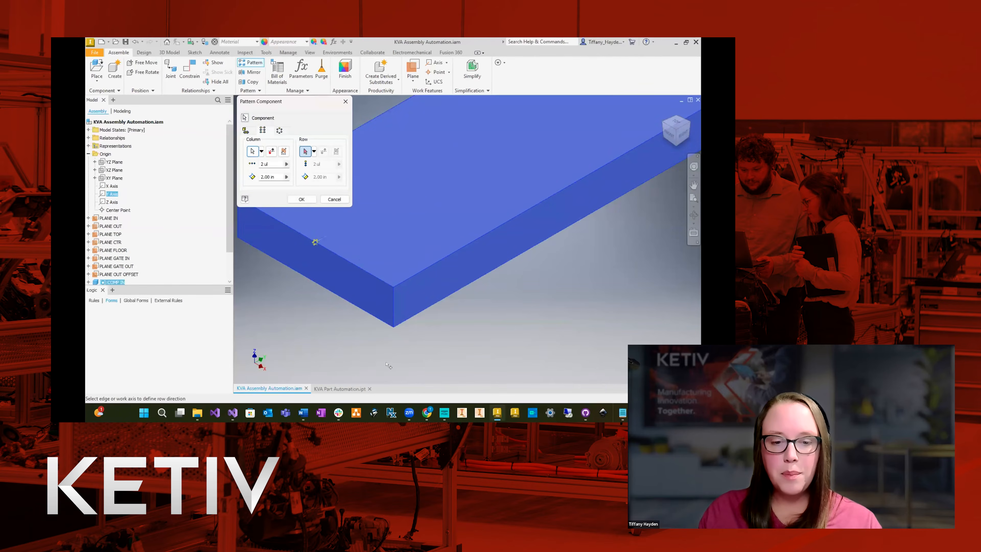
pyautogui.scroll(5, 328, 323)
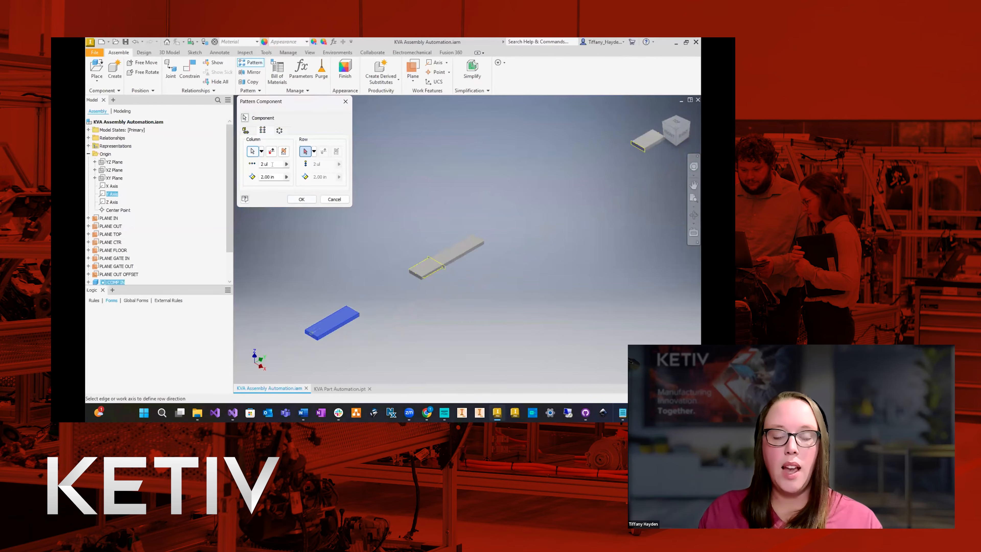
# Create the COMP IN pattern with 3 instances spaced 120 in apart, and collapse the Origin folder.
pyautogui.moveTo(272, 164)
pyautogui.mouseDown()
pyautogui.moveTo(228, 164)
pyautogui.moveTo(259, 177)
pyautogui.mouseUp()
pyautogui.write('3')
pyautogui.write('12')
pyautogui.write('0')
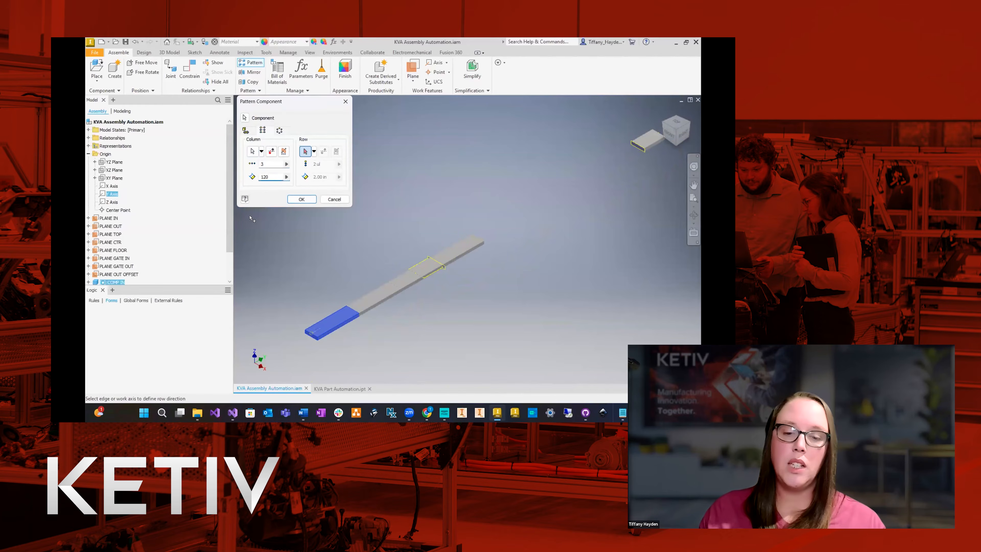
pyautogui.press('Return')
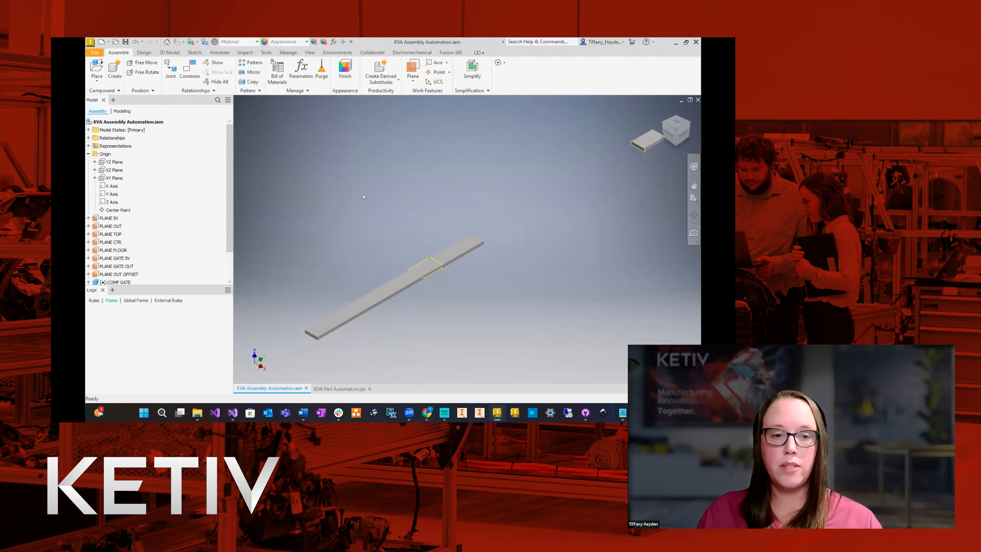
pyautogui.click(88, 154)
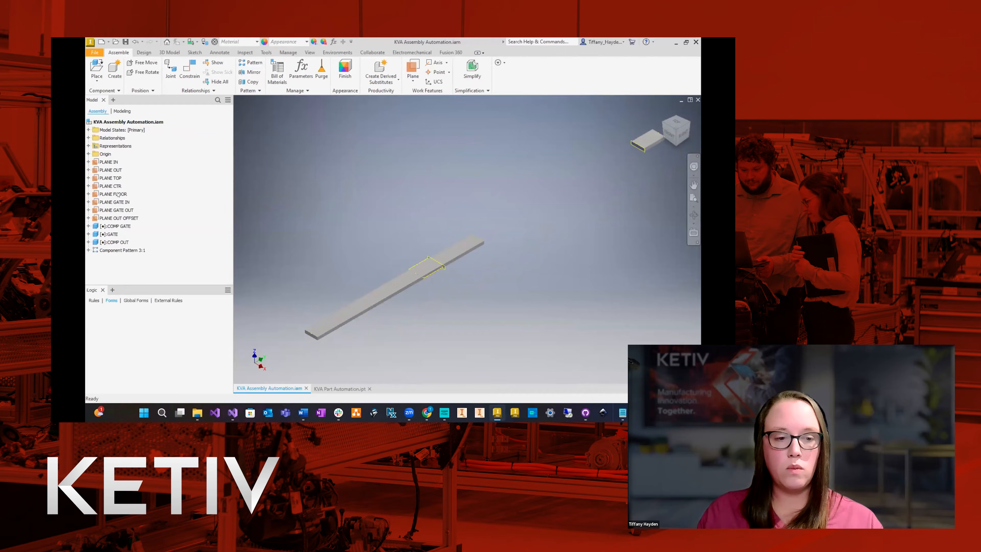
pyautogui.click(251, 65)
pyautogui.click(262, 131)
pyautogui.click(253, 151)
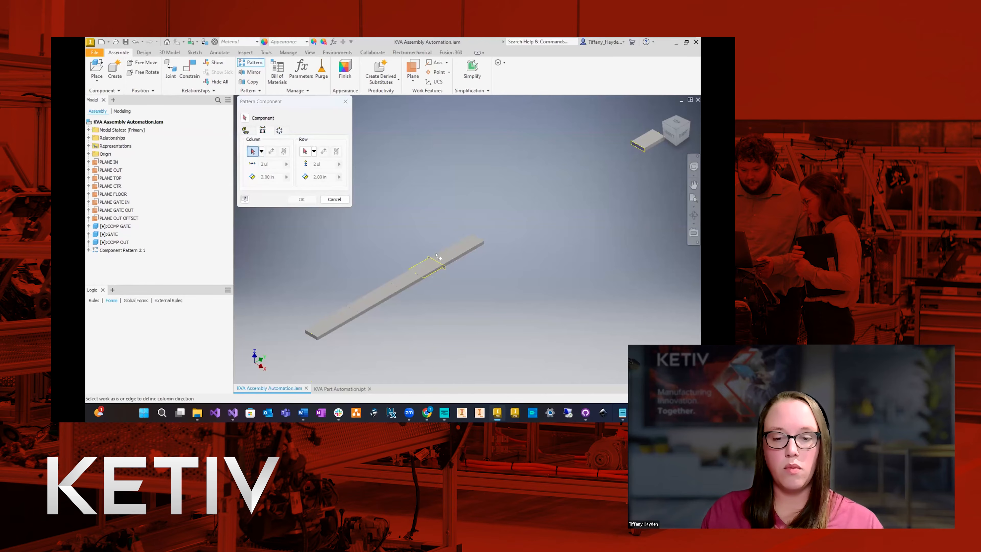
pyautogui.click(461, 247)
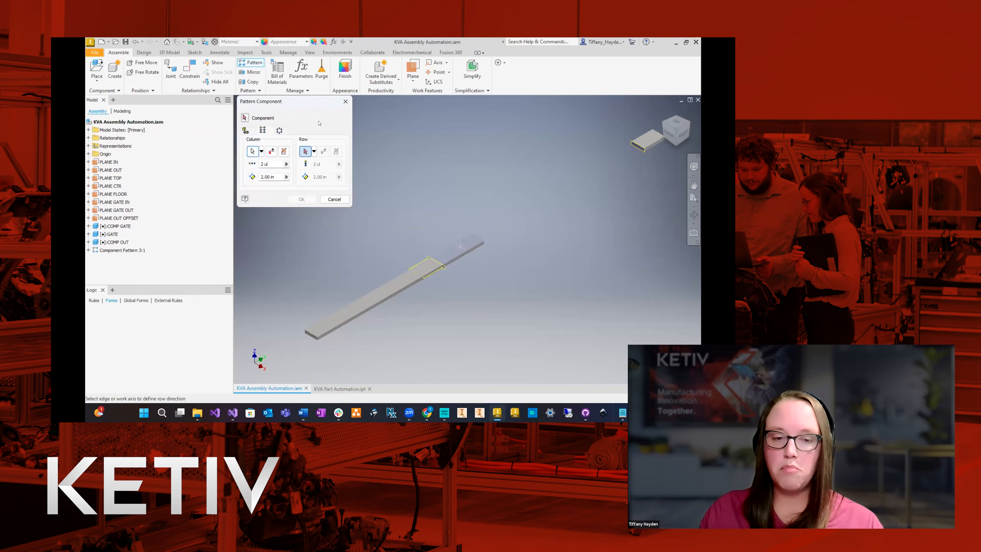
pyautogui.click(345, 102)
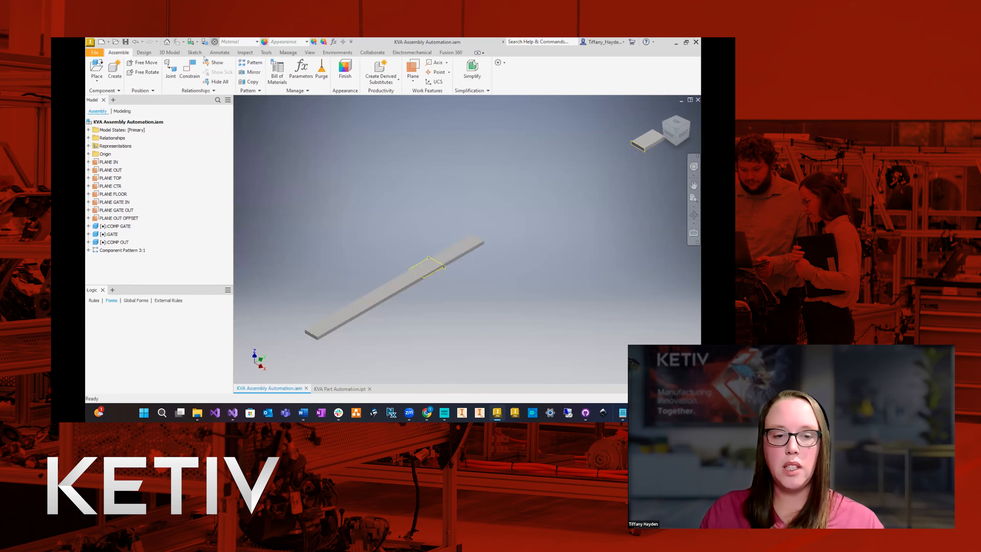
# Set up a rectangular pattern of the COMP GATE component with its column direction along the assembly's Y axis.
pyautogui.click(251, 62)
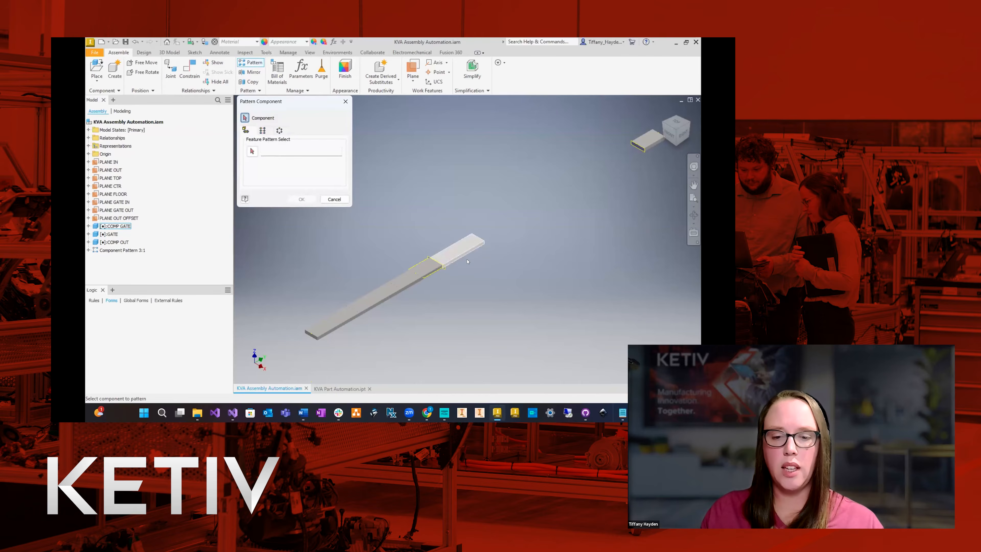
pyautogui.click(469, 250)
pyautogui.click(262, 131)
pyautogui.click(252, 151)
pyautogui.click(89, 153)
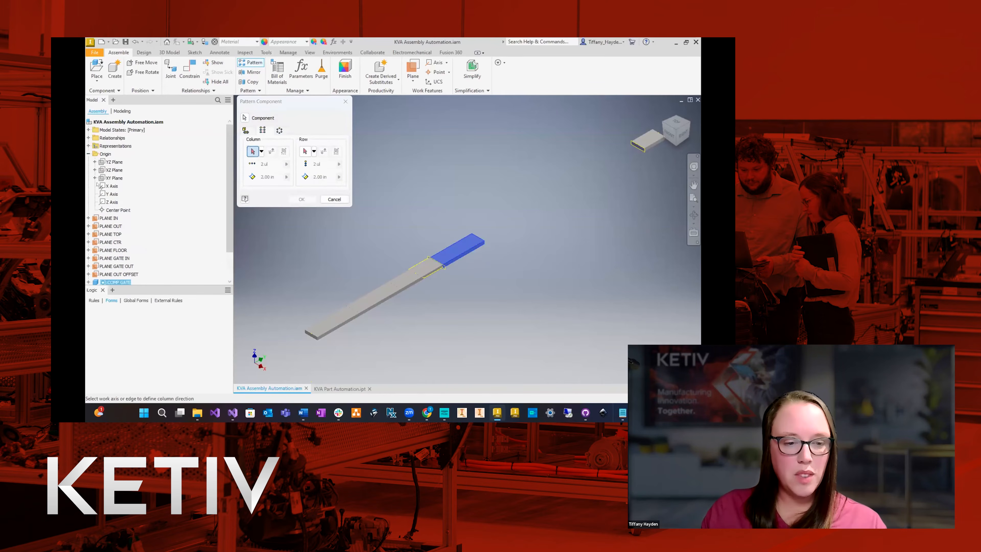
pyautogui.click(112, 194)
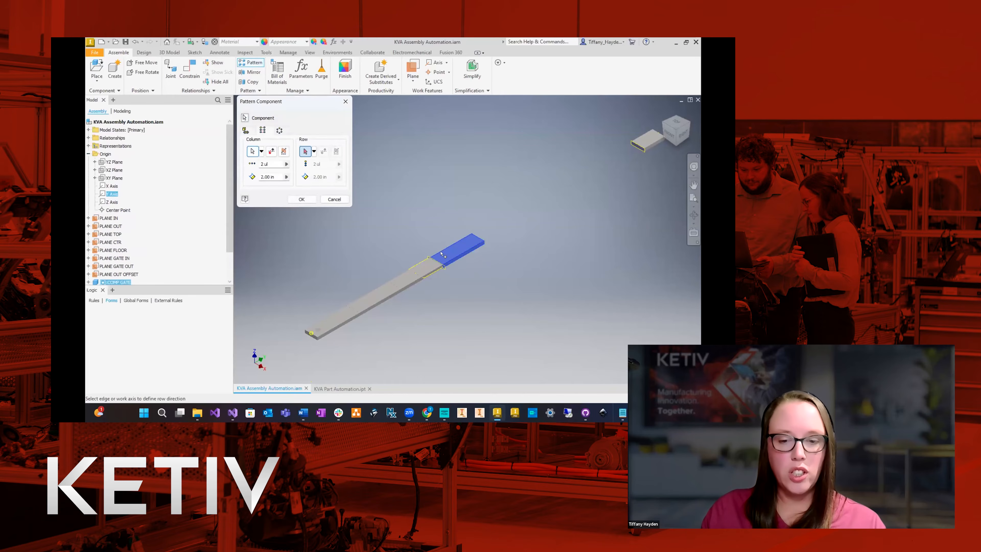
pyautogui.scroll(7, 482, 242)
# Create the COMP GATE pattern with 5 instances spaced 120 in apart, and collapse the Origin folder.
pyautogui.click(271, 151)
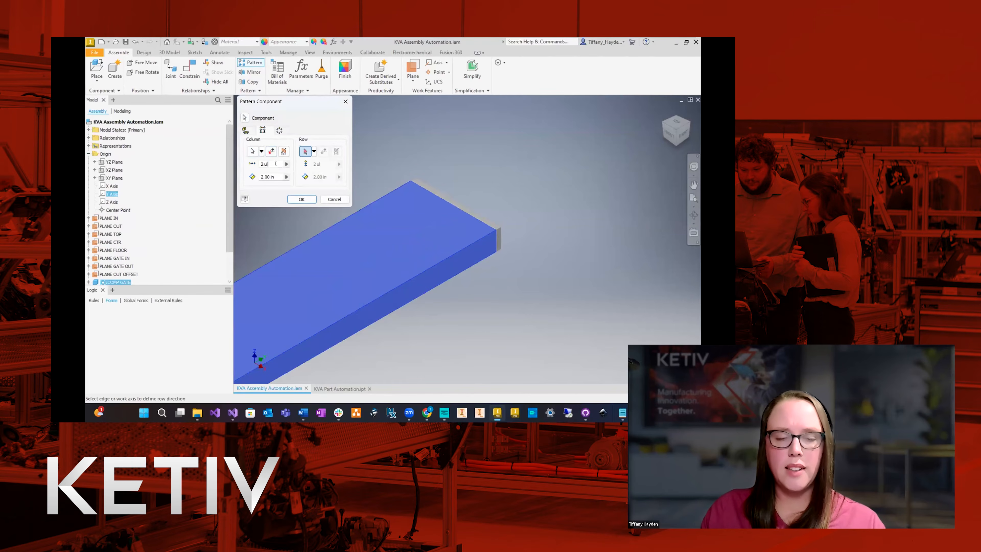
pyautogui.click(275, 164)
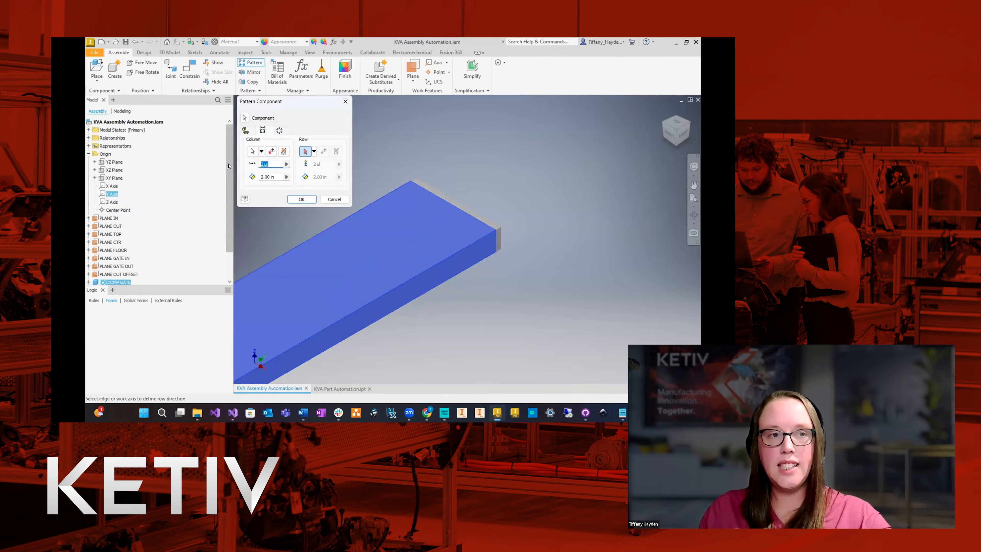
pyautogui.write('5')
pyautogui.click(273, 176)
pyautogui.write('120')
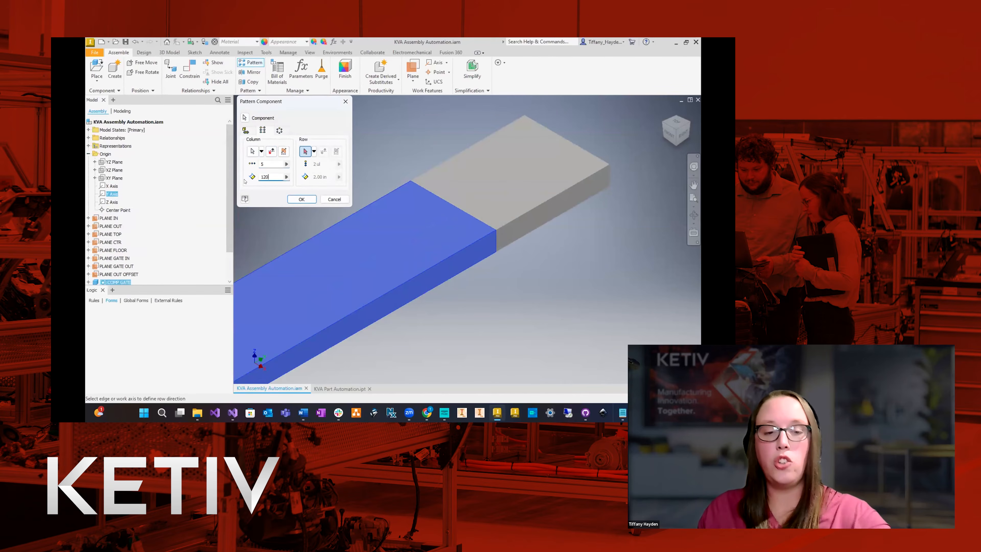
pyautogui.click(301, 200)
pyautogui.scroll(-8, 489, 296)
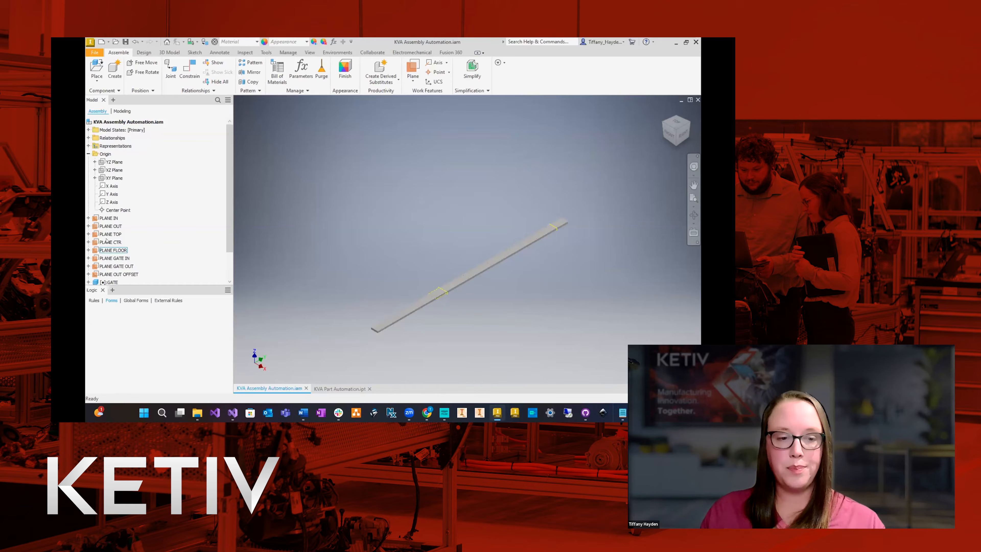
pyautogui.click(89, 153)
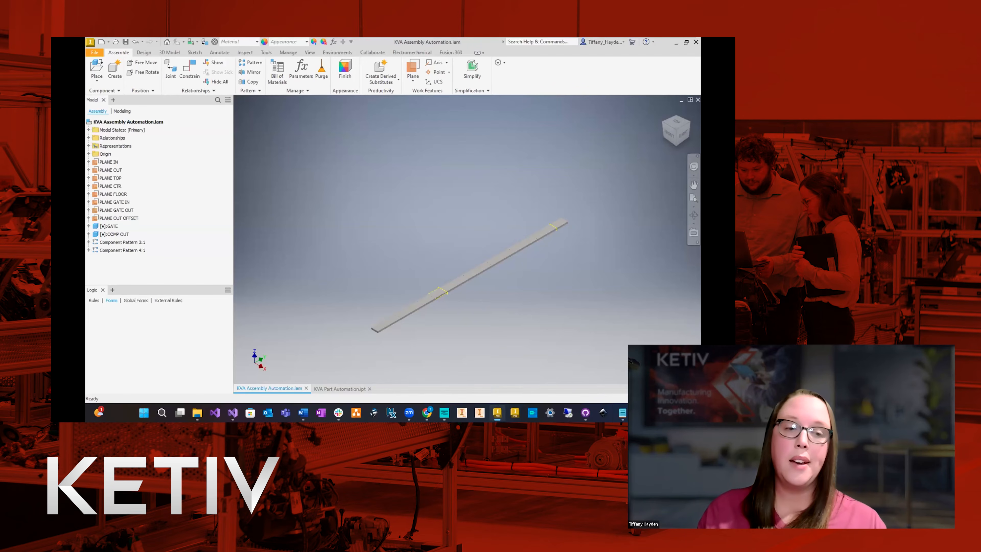
# Start a 2D assembly sketch on the PLANE GATE IN work plane, seen from the front.
pyautogui.click(174, 54)
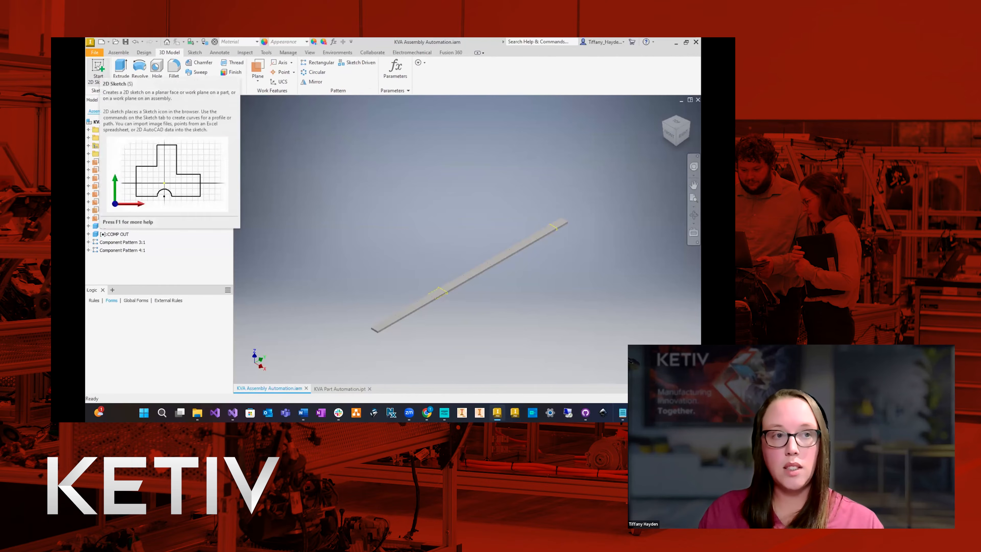
pyautogui.click(99, 68)
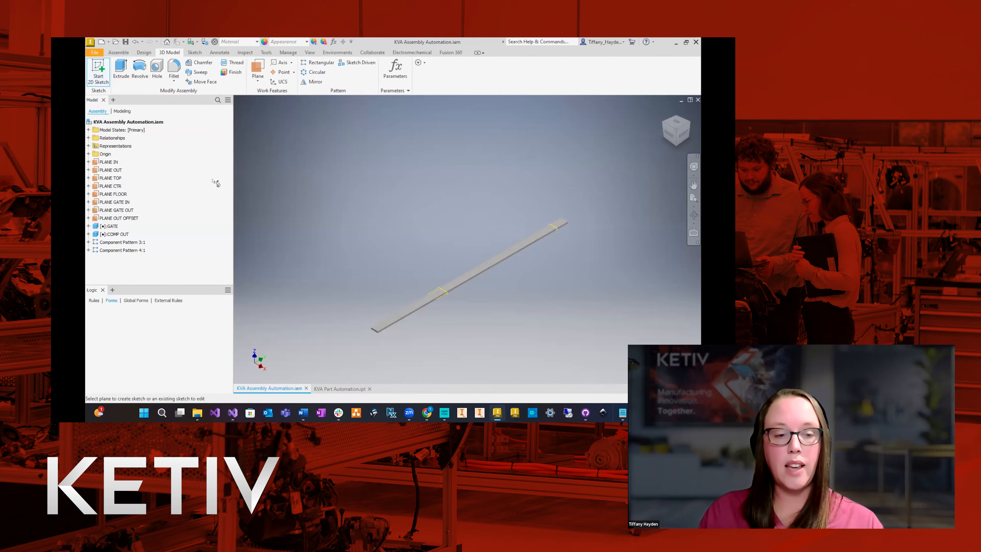
pyautogui.click(124, 204)
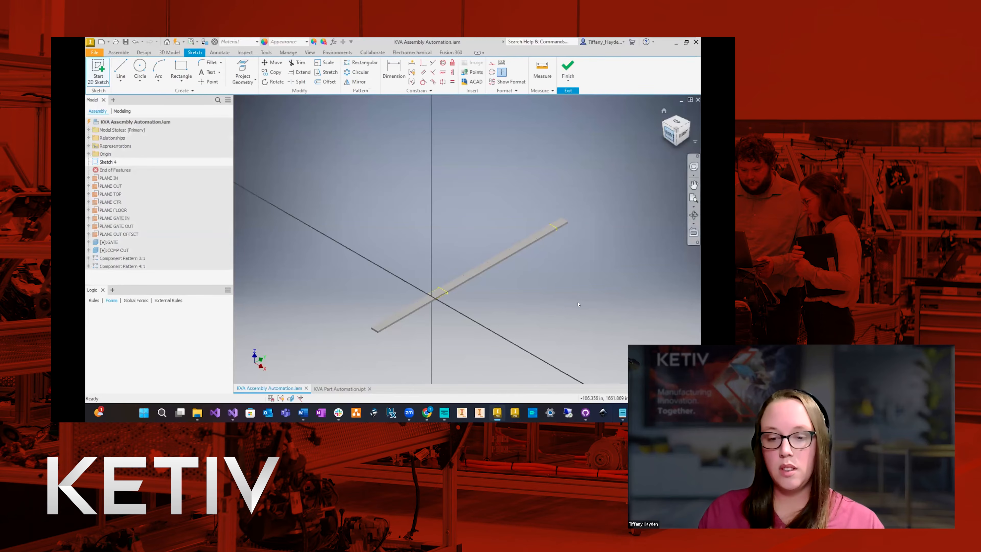
pyautogui.click(669, 140)
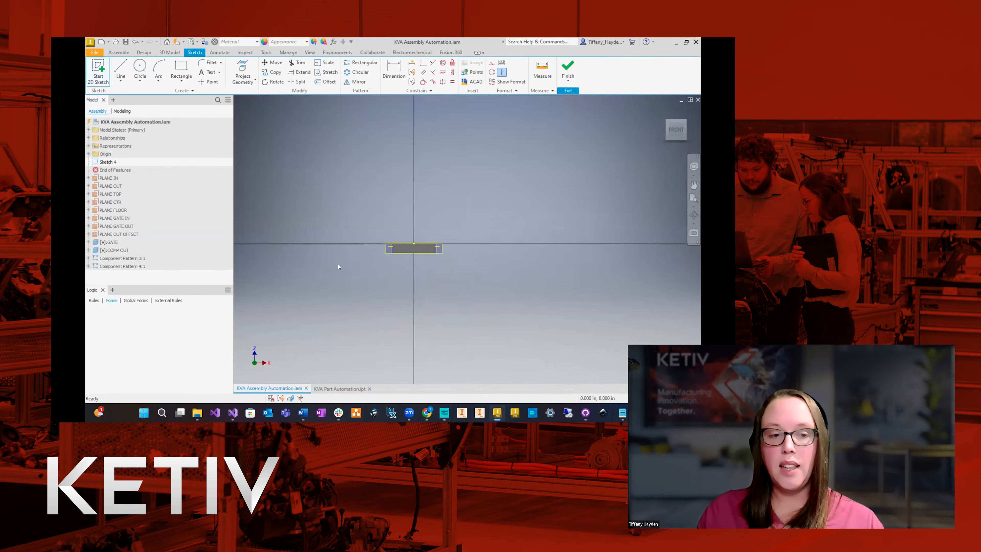
# Sketch a two-point center rectangle of 100 by 100 in, centred on the vertical axis above the conveyor section.
pyautogui.click(179, 79)
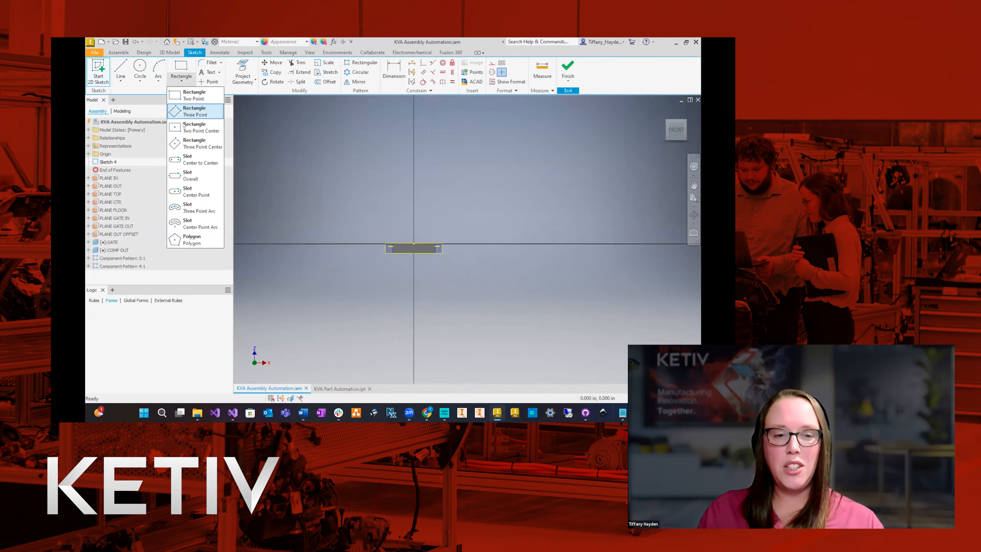
pyautogui.click(199, 127)
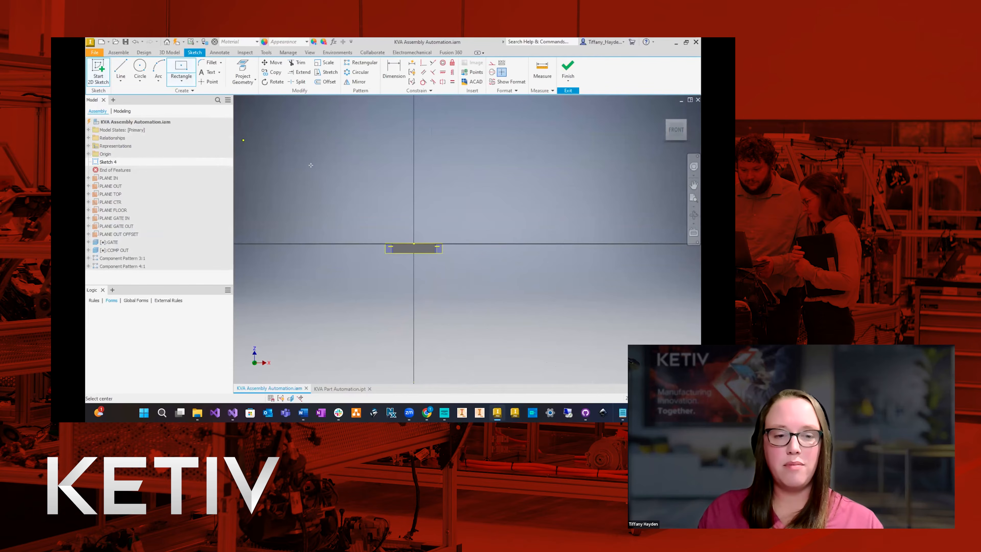
pyautogui.click(413, 213)
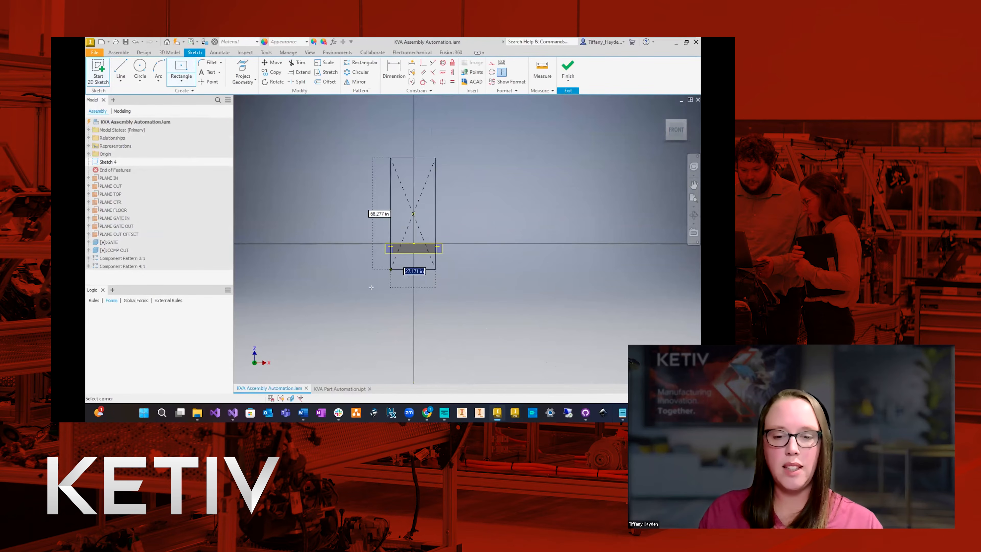
pyautogui.write('100')
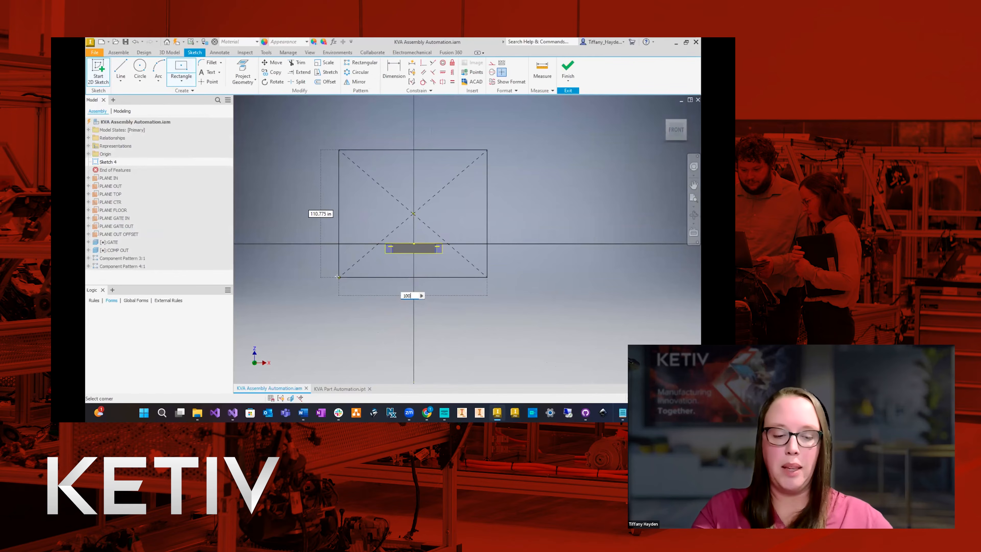
pyautogui.press('Tab')
pyautogui.write('100')
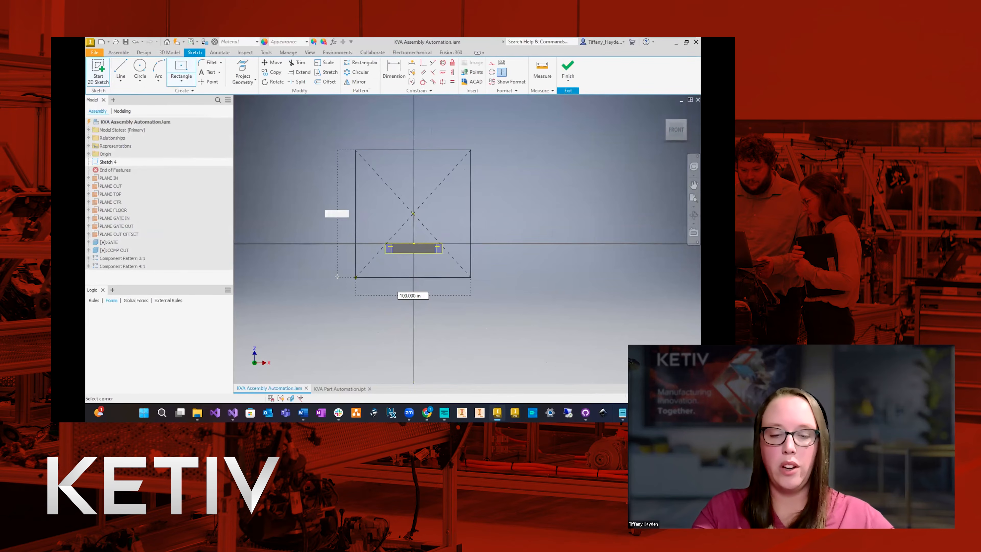
pyautogui.press('Tab')
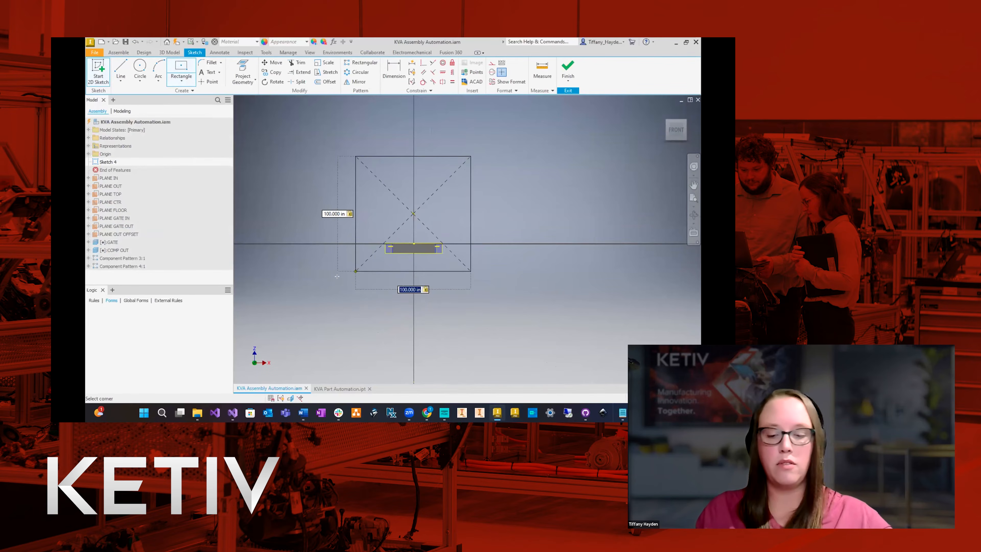
pyautogui.press('Return')
pyautogui.press('Escape')
# Make the rectangle's centre coincident with the assembly's origin Center Point and finish the sketch.
pyautogui.click(422, 63)
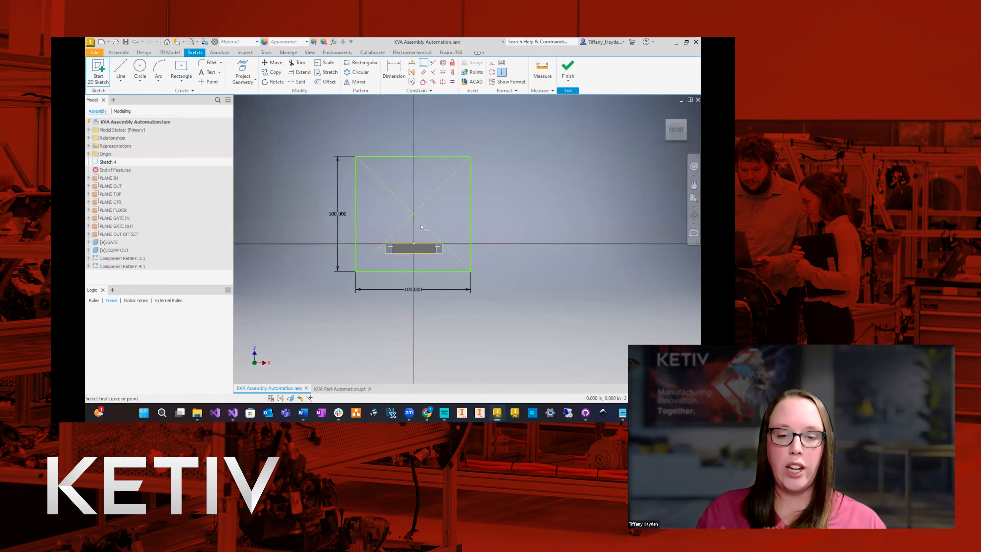
pyautogui.click(413, 214)
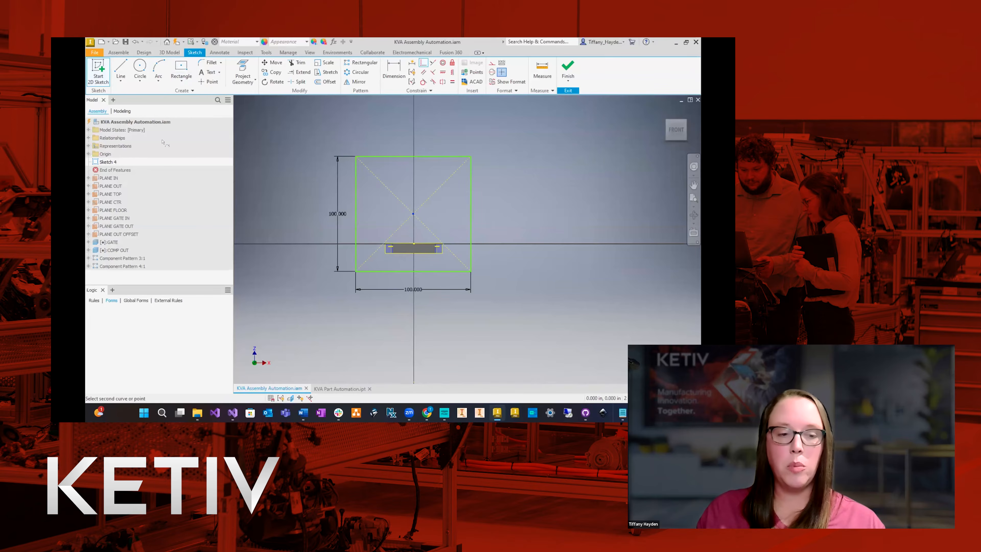
pyautogui.click(88, 153)
pyautogui.click(116, 209)
pyautogui.press('Escape')
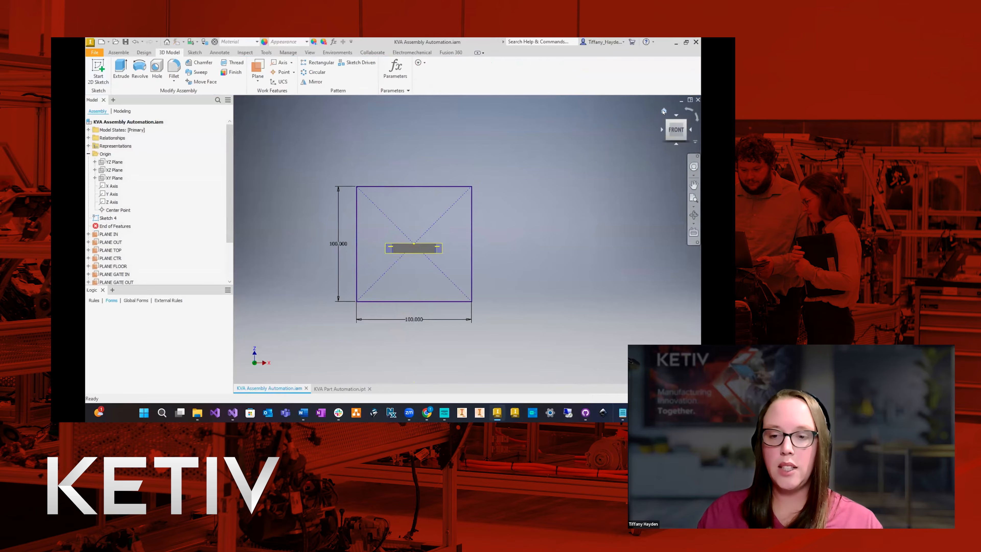
# Return to the isometric home view and hide the rectangle sketch on PLANE GATE IN.
pyautogui.click(663, 112)
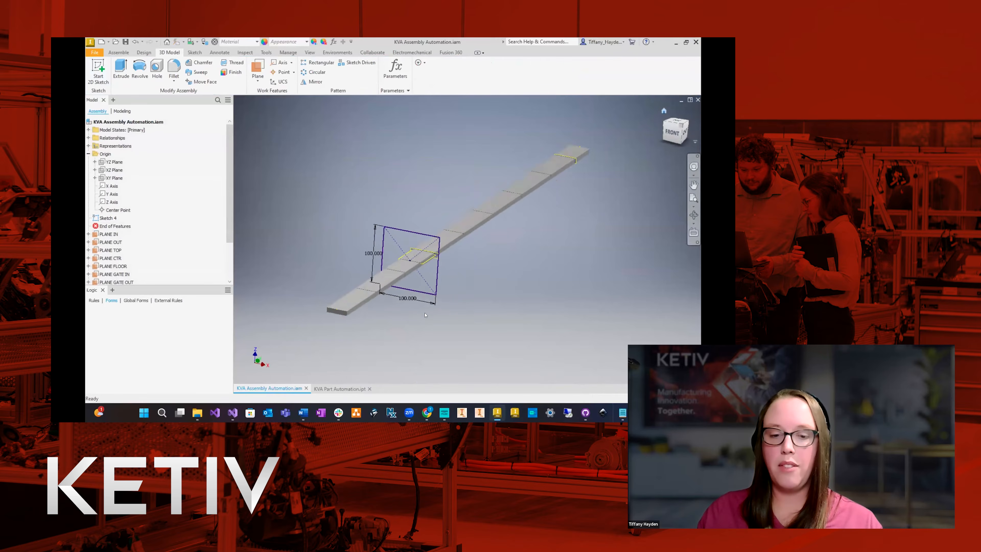
pyautogui.rightClick(107, 219)
pyautogui.click(123, 334)
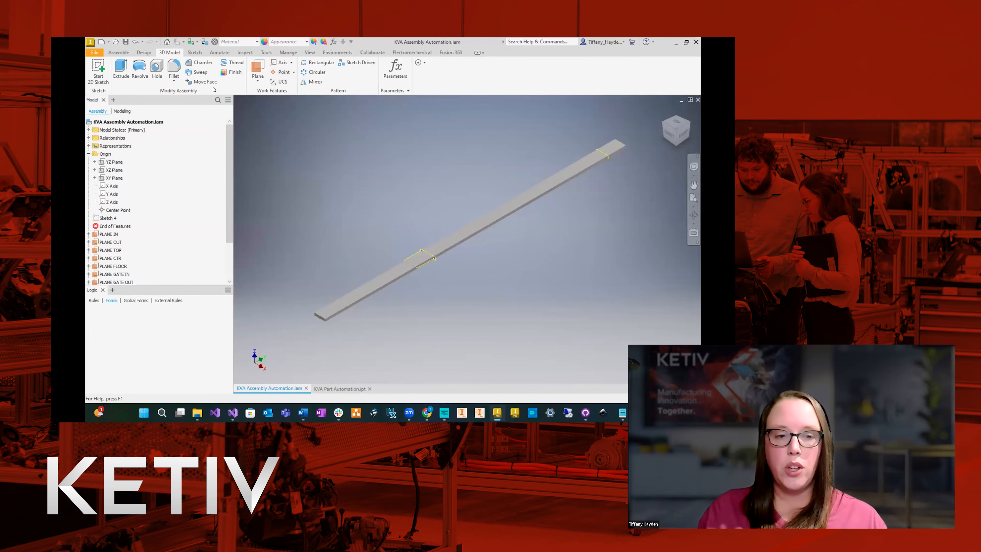
# Start a 2D assembly sketch on the PLANE OUT OFFSET work plane, seen from the front.
pyautogui.click(99, 71)
pyautogui.scroll(-2, 172, 211)
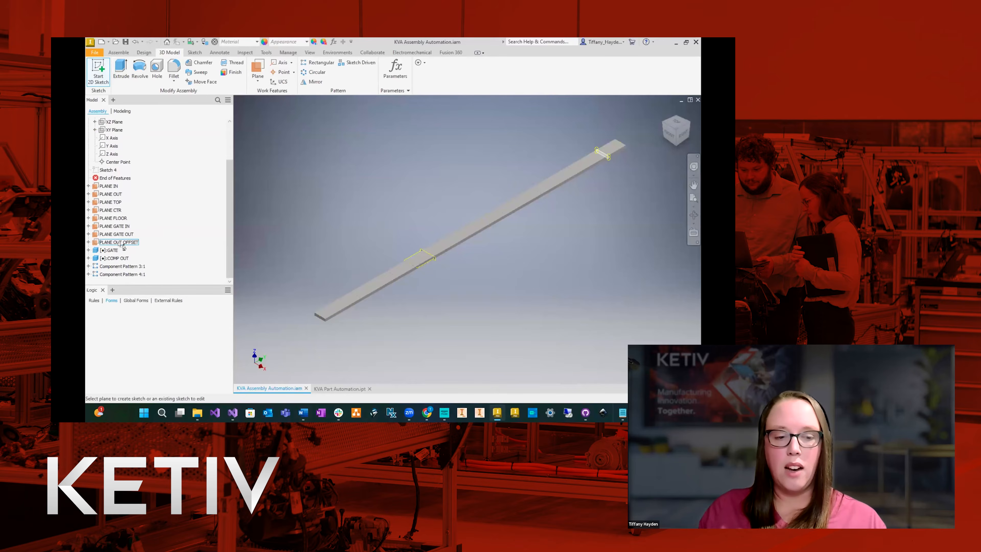
pyautogui.click(119, 242)
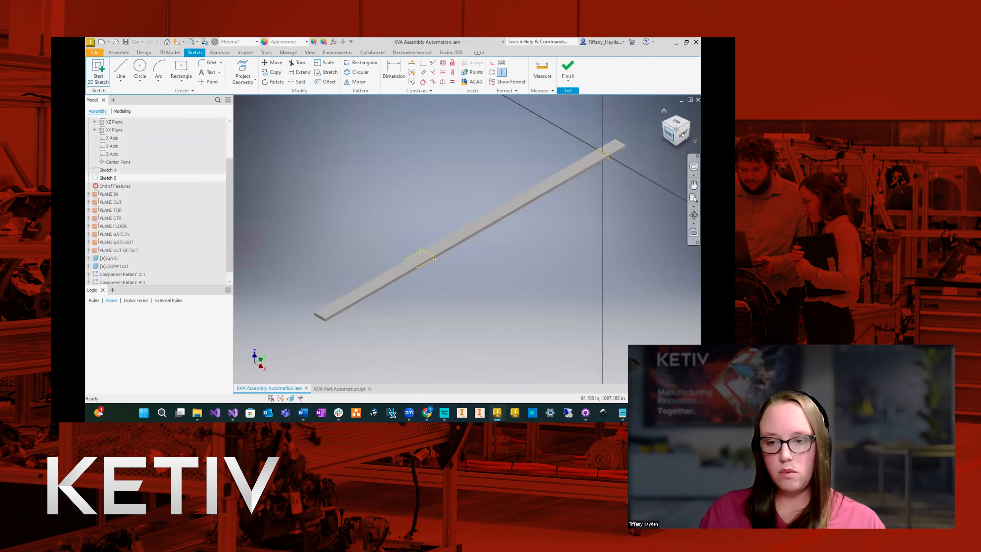
pyautogui.click(670, 134)
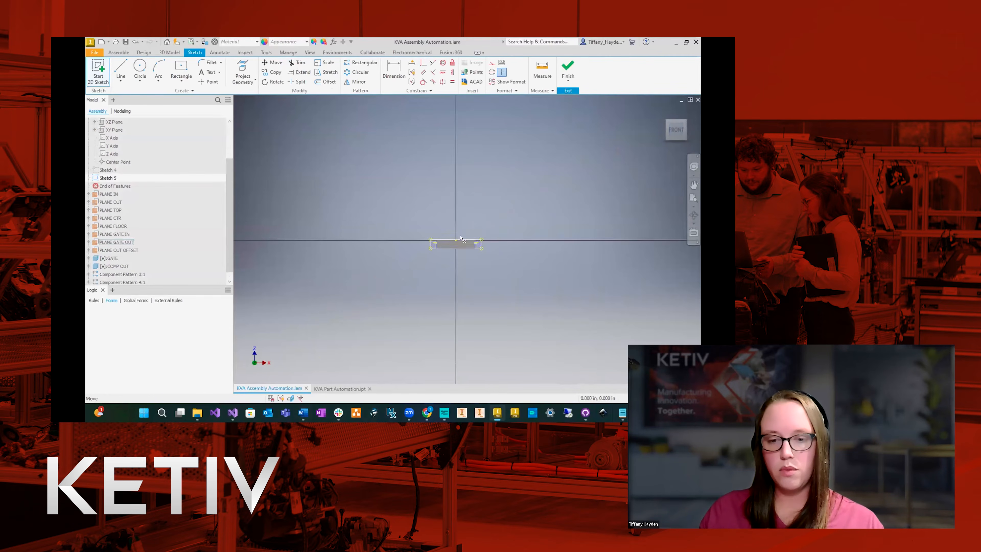
# Sketch a two-point center rectangle about 150 by 116 in, centred slightly above the conveyor section and enclosing it.
pyautogui.click(181, 69)
pyautogui.click(461, 208)
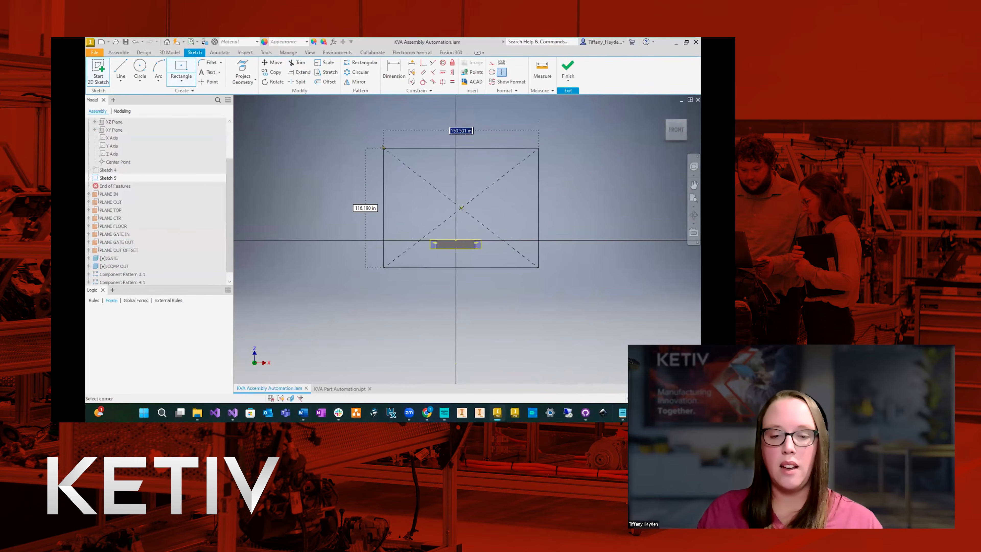
pyautogui.click(383, 148)
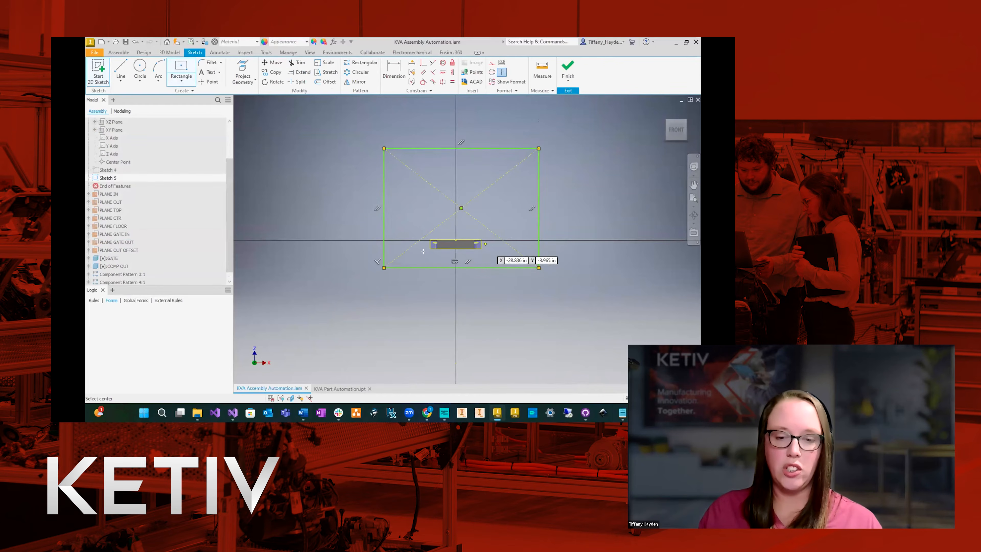
pyautogui.press('Escape')
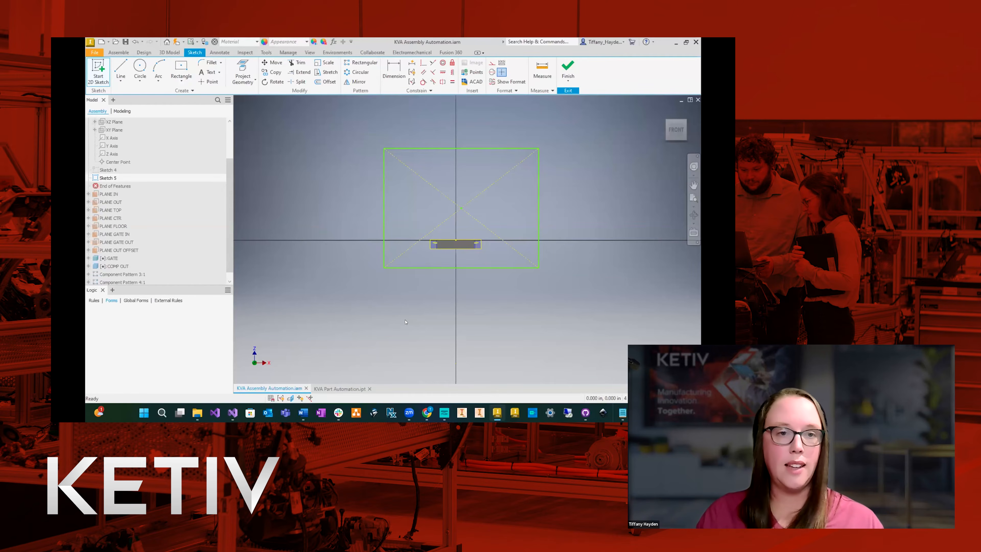
# Dimension the rectangle's width and height, setting both to 100 in.
pyautogui.click(391, 73)
pyautogui.click(444, 149)
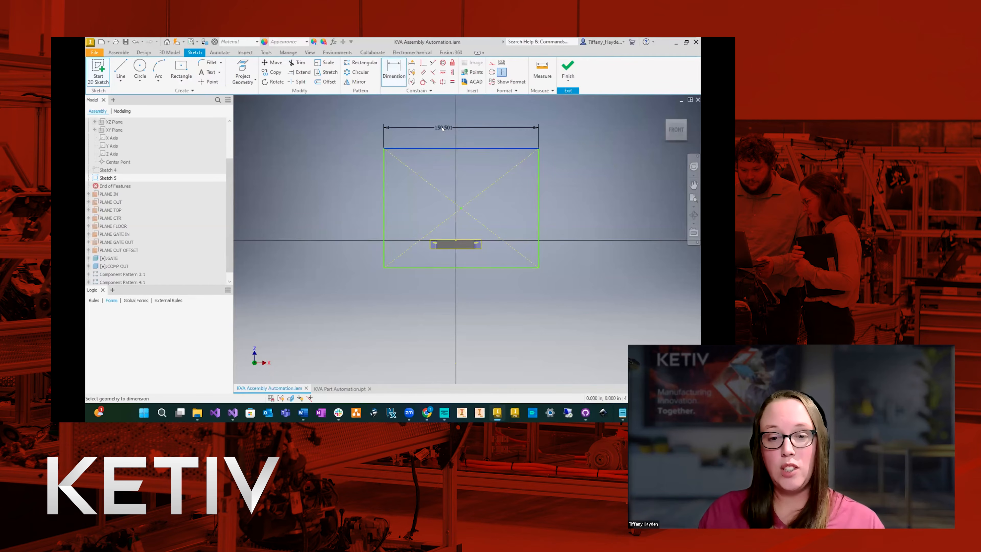
pyautogui.click(443, 129)
pyautogui.write('100')
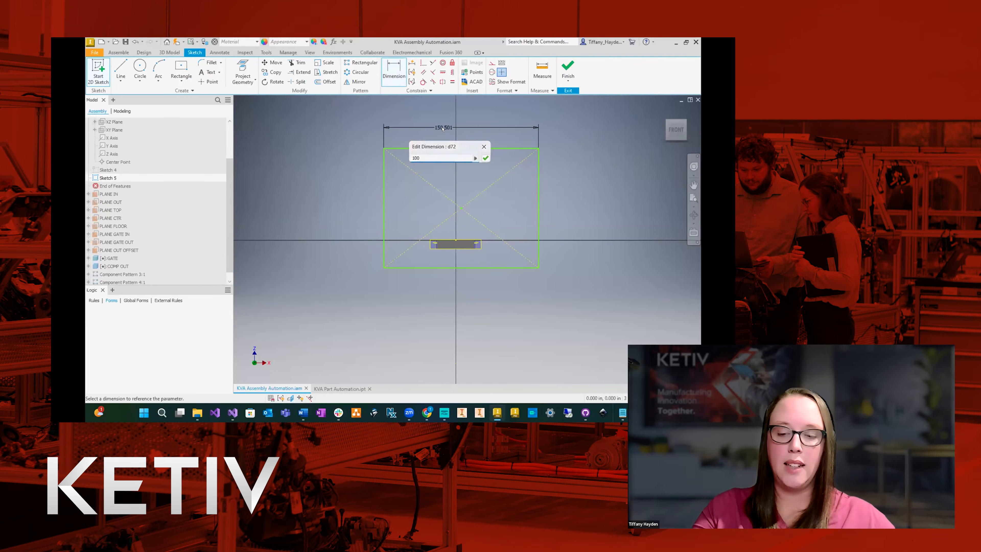
pyautogui.press('Return')
pyautogui.click(383, 172)
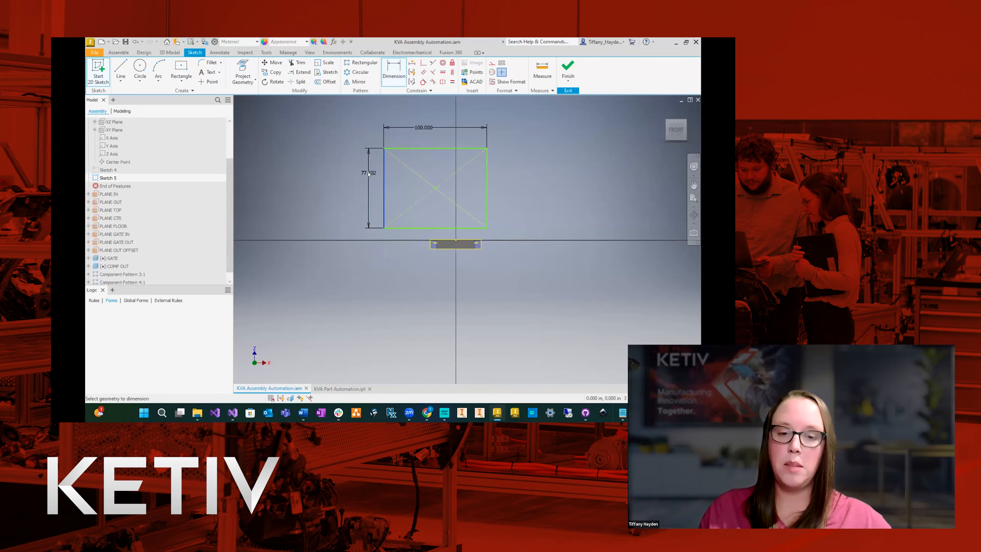
pyautogui.click(367, 172)
pyautogui.write('100')
pyautogui.press('Return')
pyautogui.press('Escape')
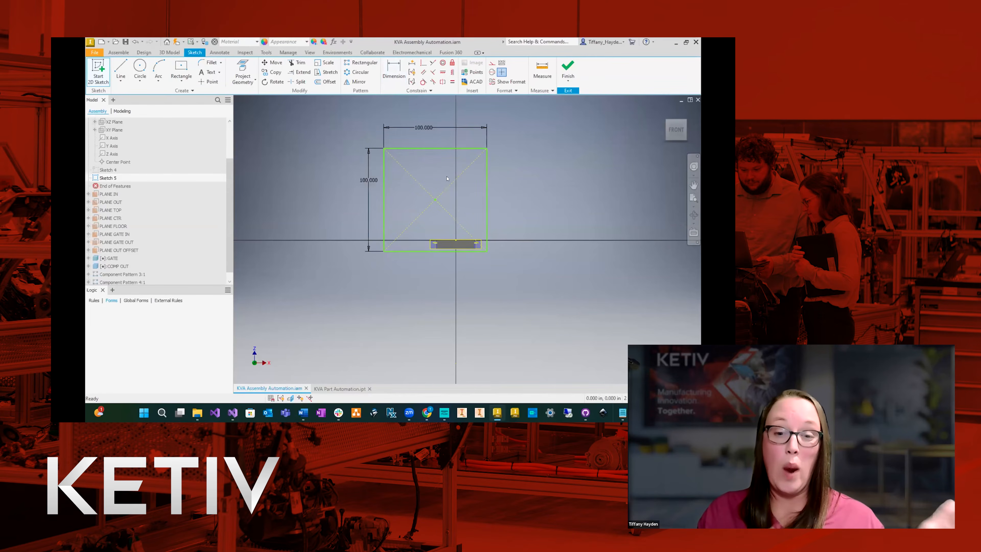
# Make the rectangle's centre coincident with the assembly's origin Center Point and finish the sketch on PLANE OUT OFFSET.
pyautogui.click(423, 63)
pyautogui.click(435, 200)
pyautogui.click(149, 164)
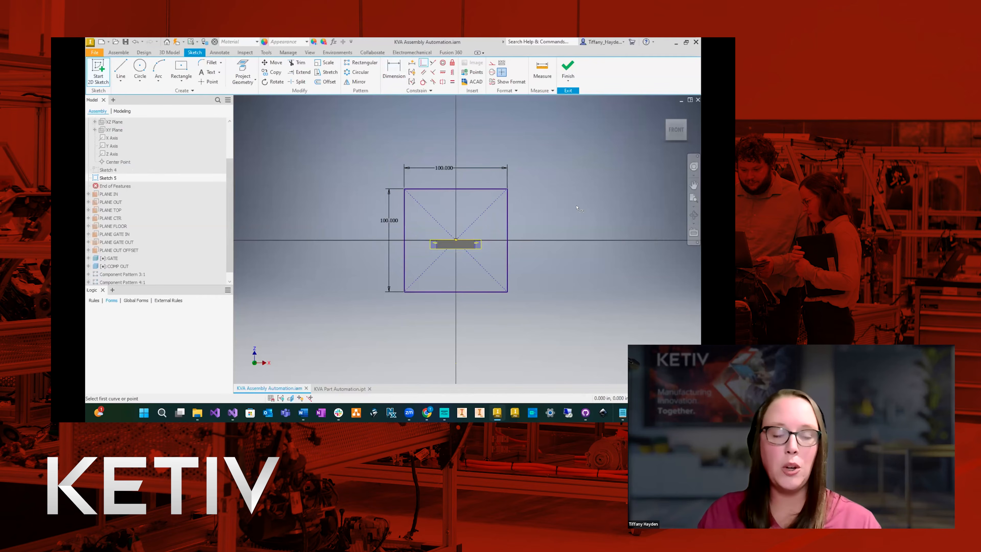
pyautogui.click(568, 70)
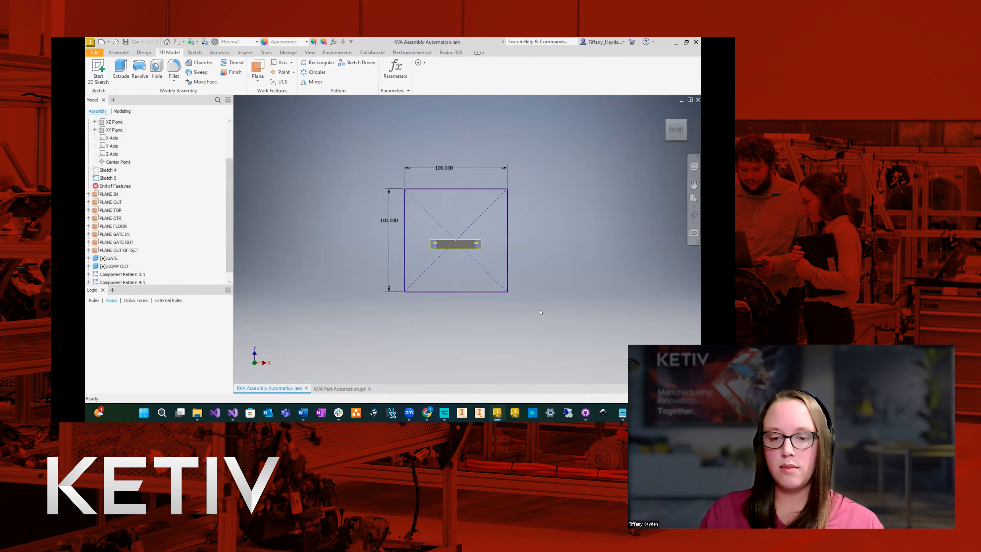
# Return to the isometric home view and make the sketch on PLANE GATE IN visible again.
pyautogui.click(663, 111)
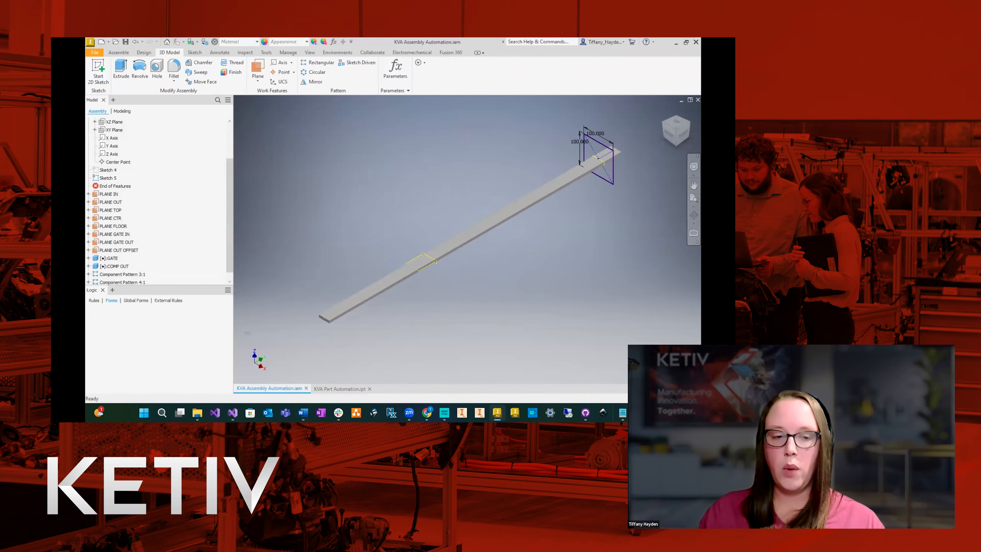
pyautogui.click(101, 170)
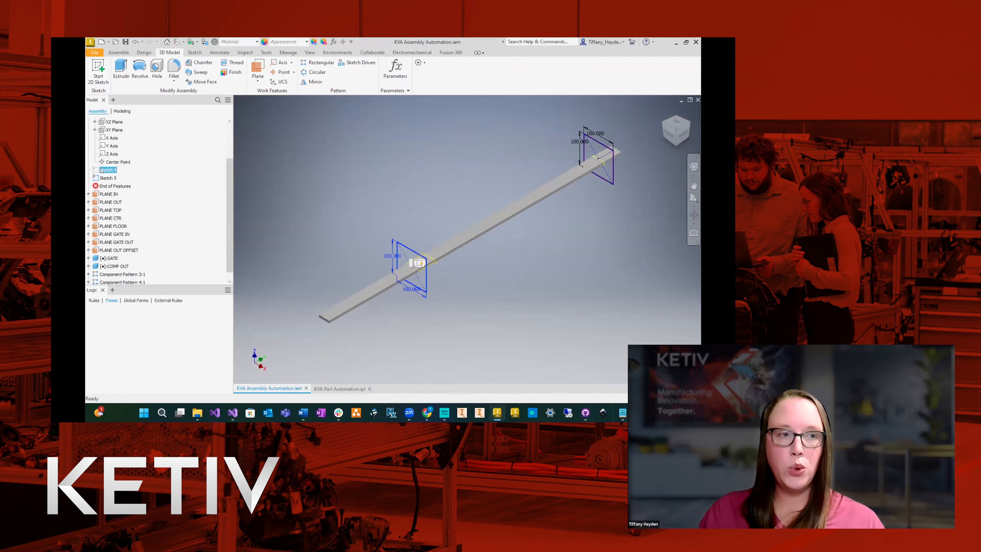
pyautogui.rightClick(101, 170)
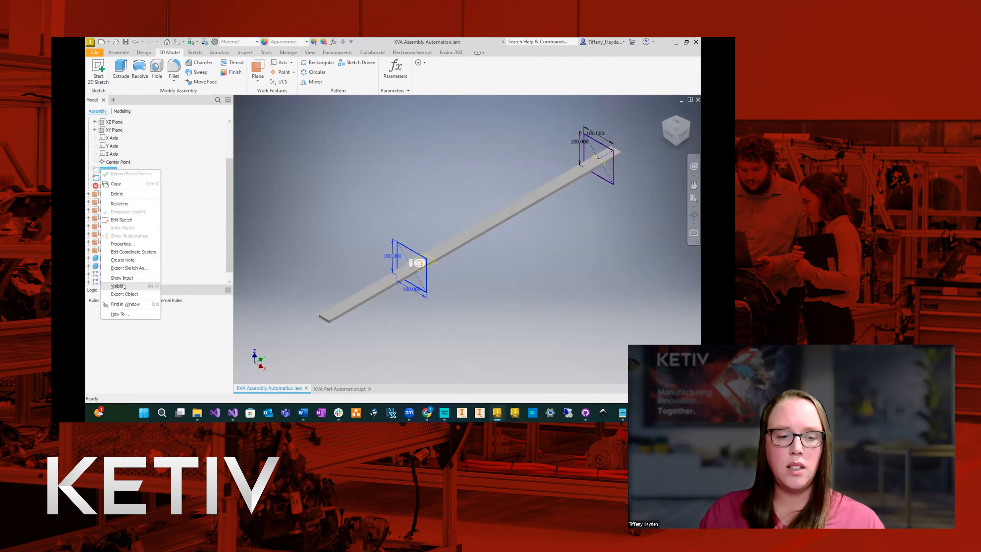
pyautogui.click(335, 189)
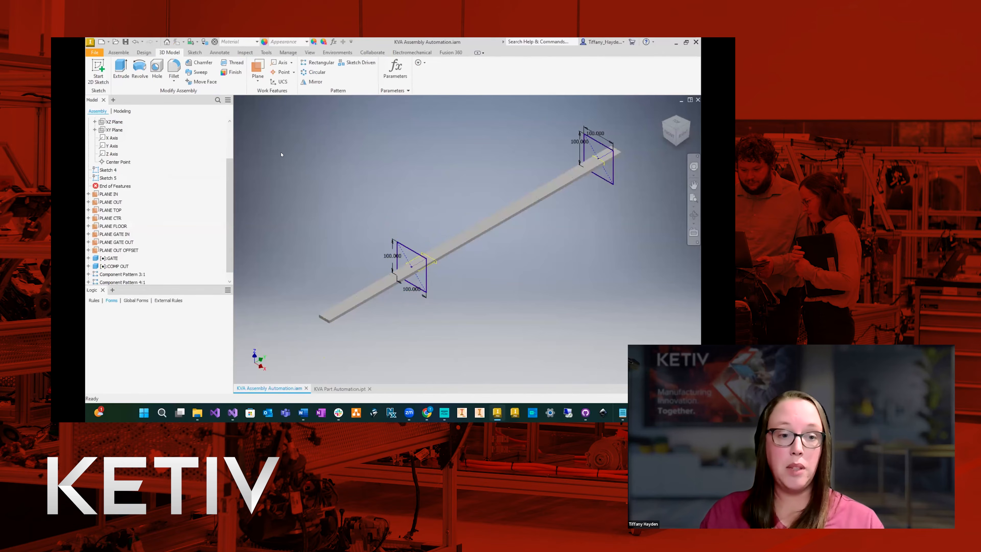
# Cut-extrude the rectangle on PLANE GATE IN 120 in through the assembly, using the default direction towards the outfeed end.
pyautogui.click(120, 70)
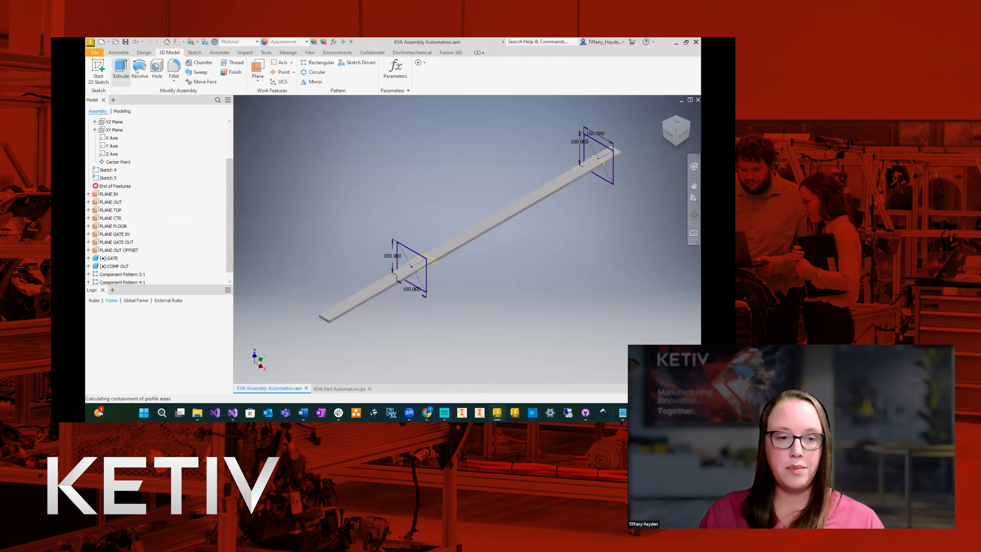
pyautogui.click(406, 255)
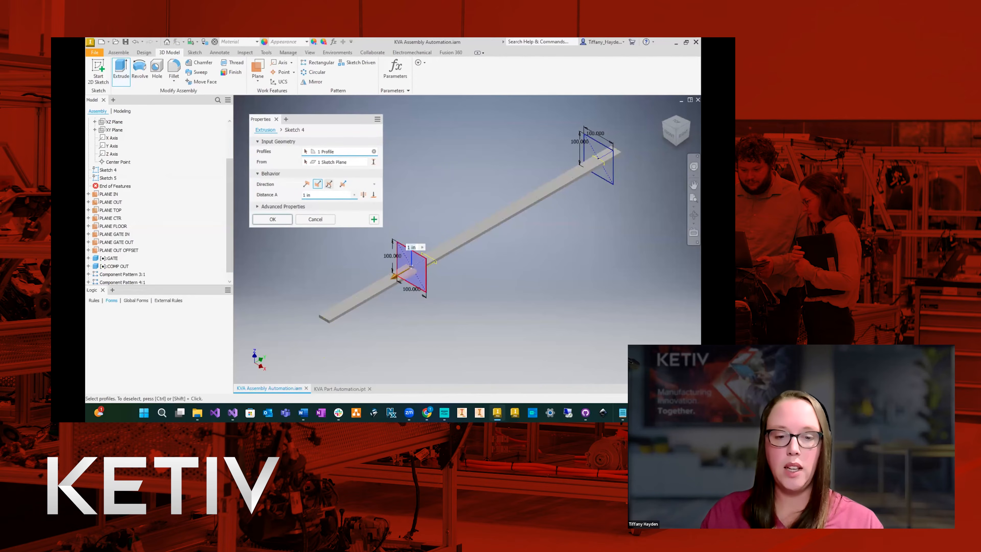
pyautogui.click(305, 184)
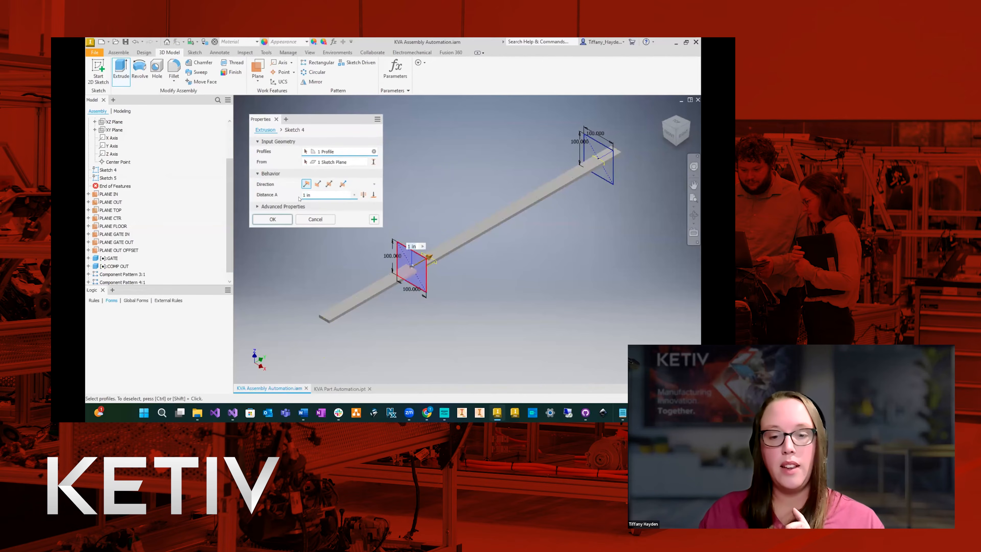
pyautogui.moveTo(319, 198); pyautogui.dragTo(288, 199)
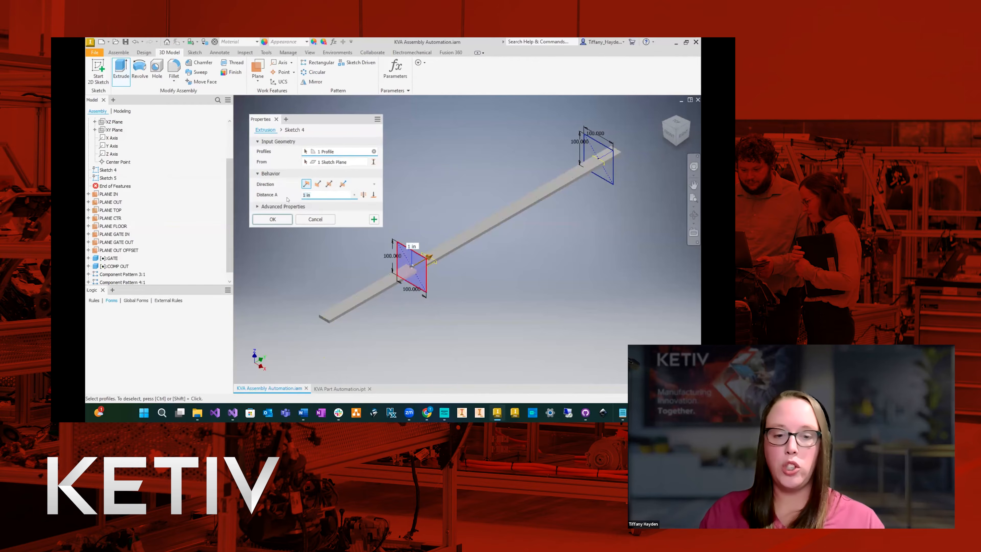
pyautogui.write('120')
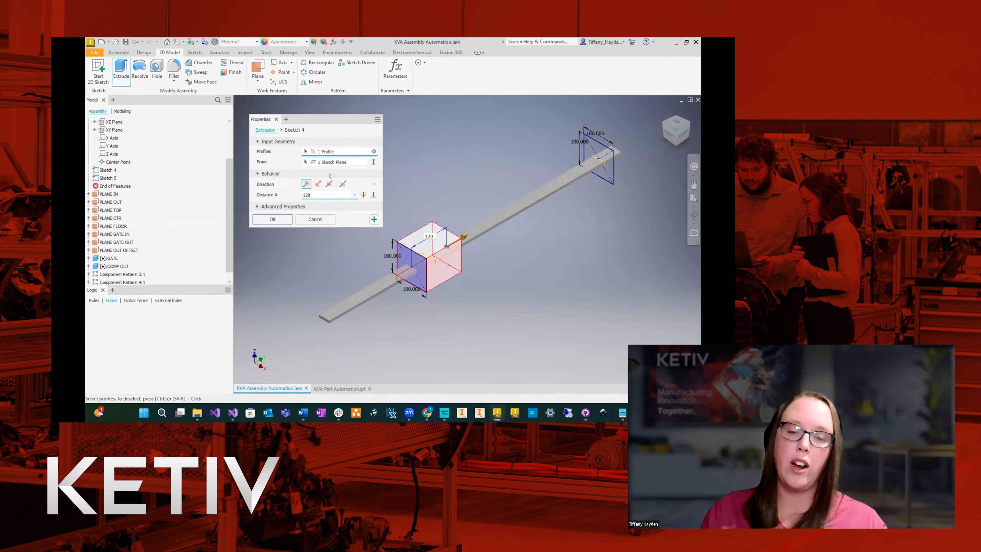
pyautogui.click(273, 219)
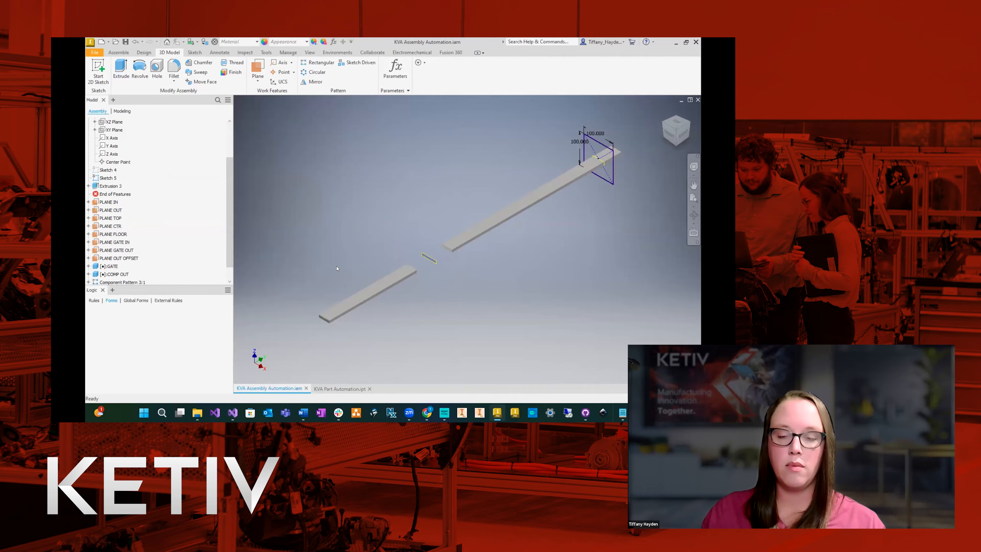
# Cut-extrude the rectangle on PLANE OUT OFFSET 120 in, using the default direction past the outfeed end.
pyautogui.click(120, 70)
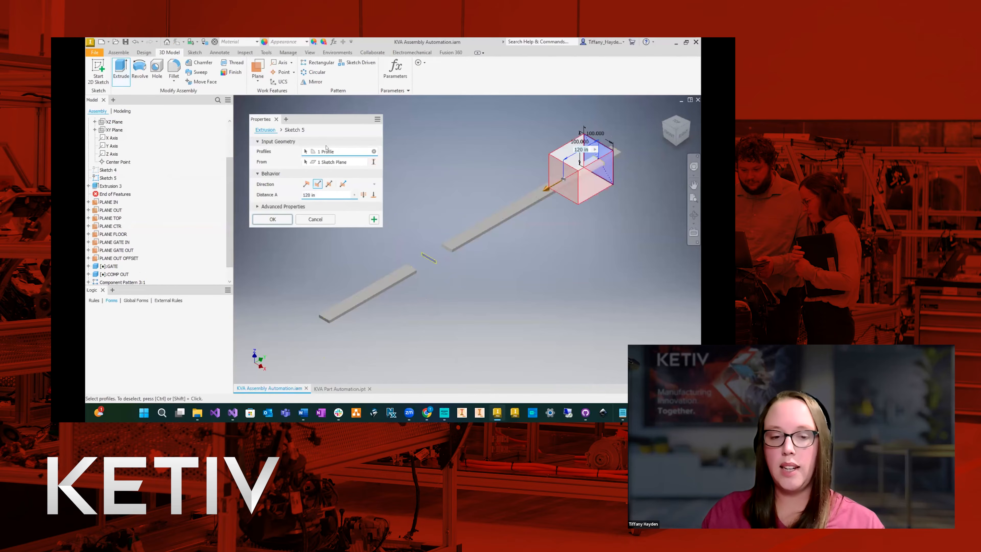
pyautogui.click(306, 185)
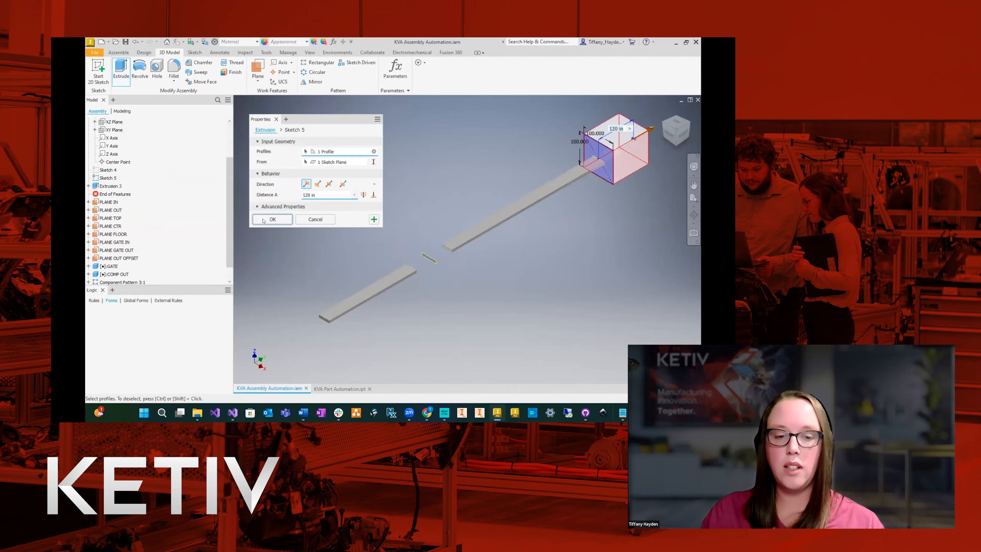
pyautogui.click(272, 219)
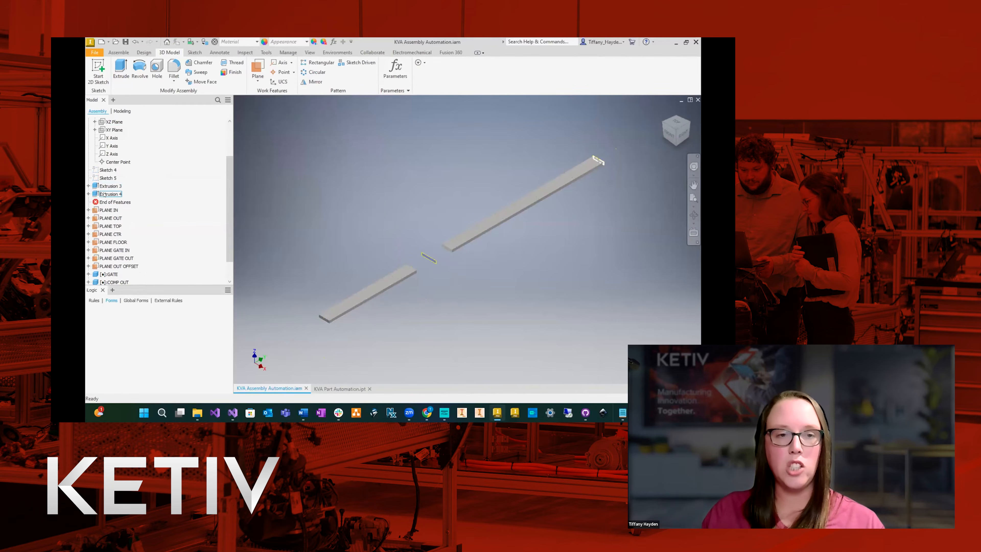
# Expand the gate extrusion cut in the model tree to examine which components participate in it.
pyautogui.click(123, 203)
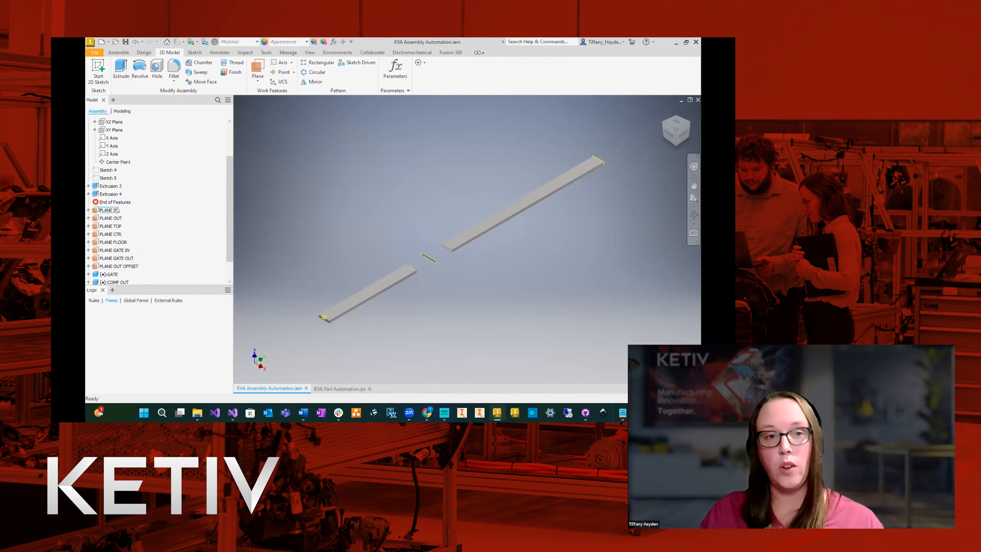
pyautogui.click(110, 186)
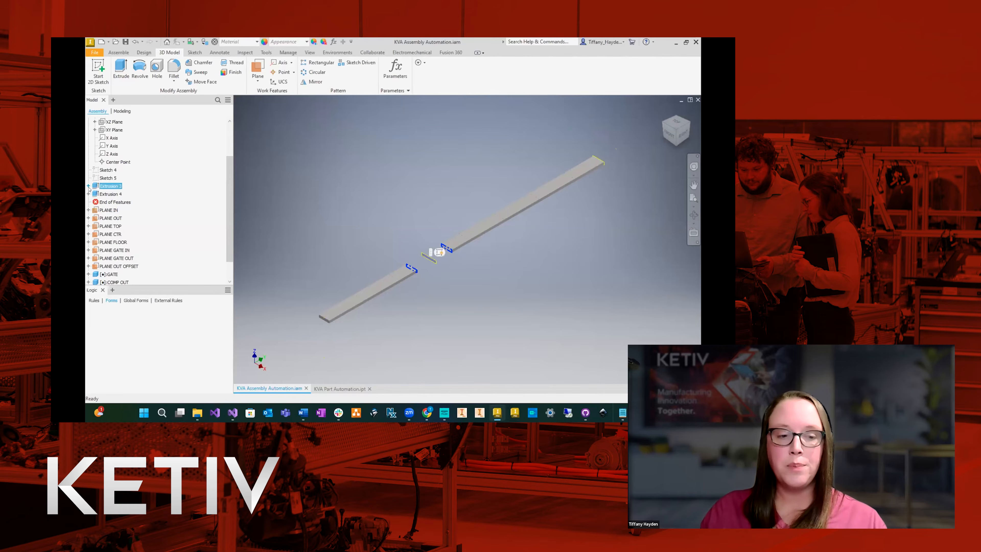
pyautogui.click(89, 186)
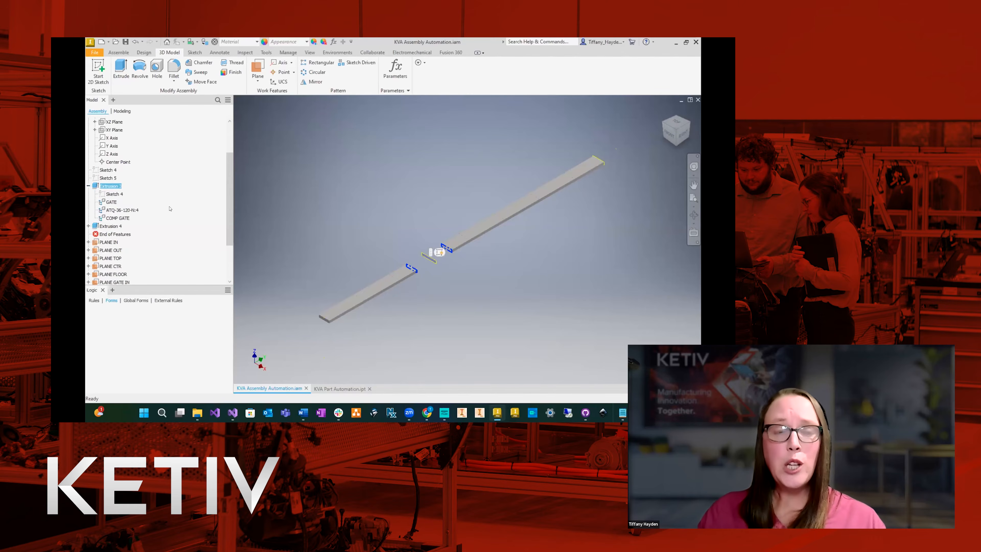
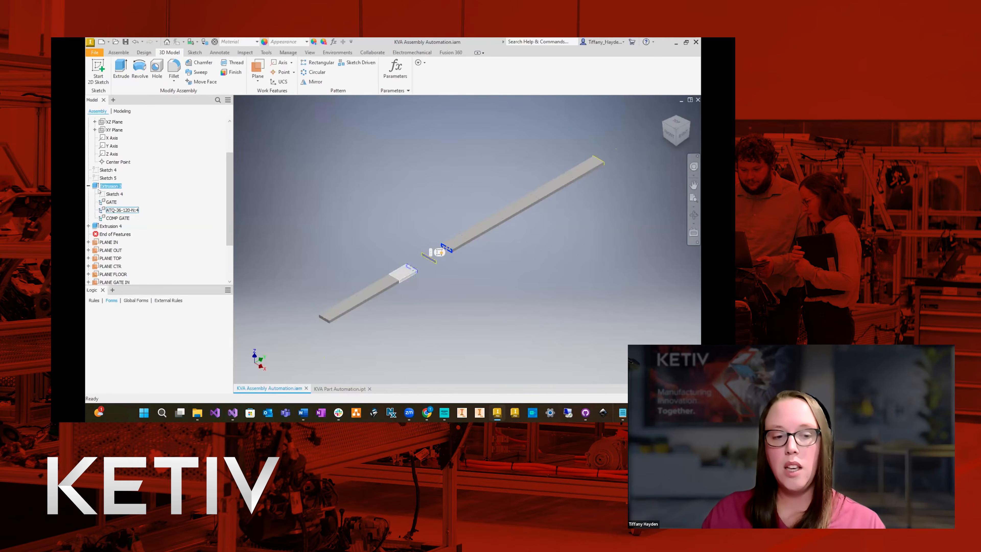
# Remove GATE and COMP GATE from the participants of the gate extrusion cut, Extrusion 3.
pyautogui.click(111, 202)
pyautogui.rightClick(111, 204)
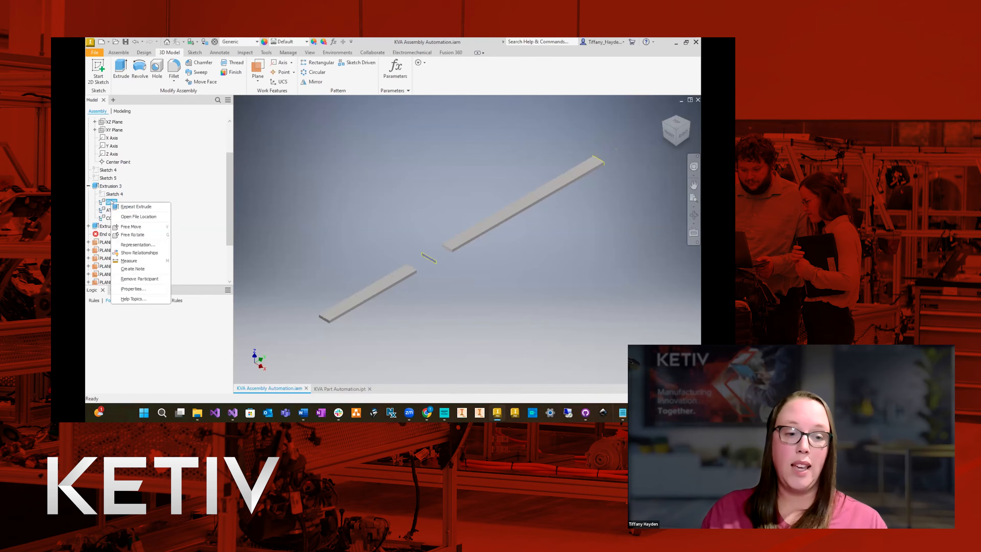
pyautogui.click(127, 279)
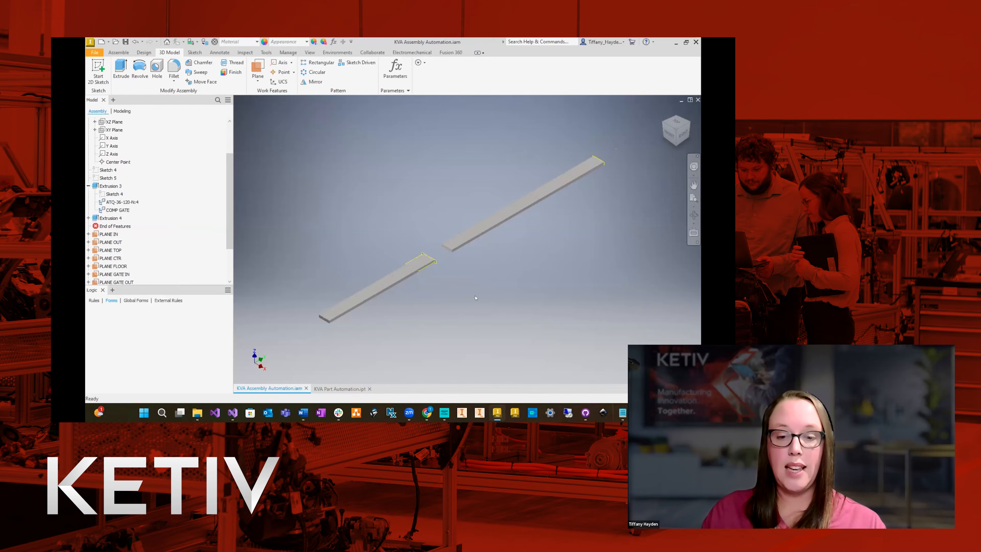
pyautogui.click(113, 210)
pyautogui.rightClick(113, 211)
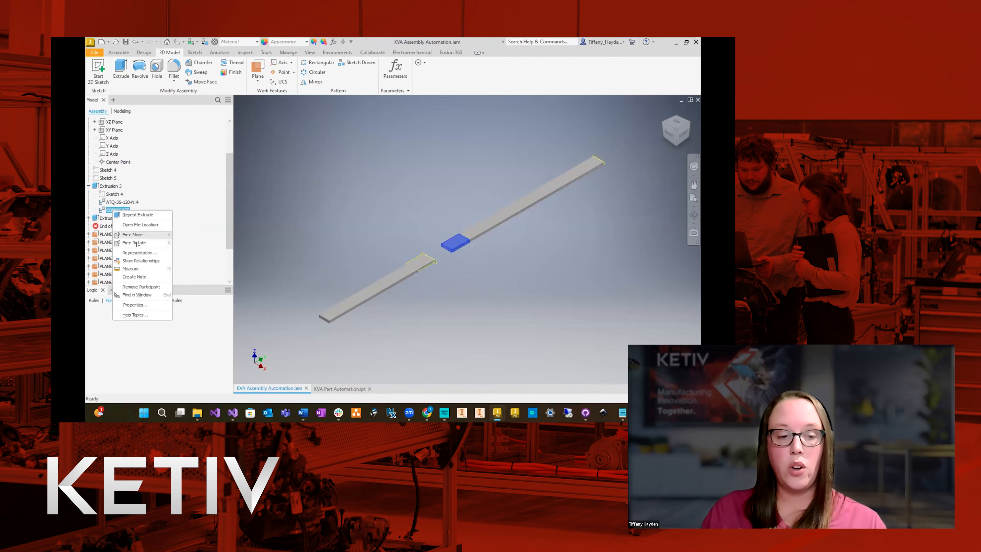
pyautogui.click(136, 287)
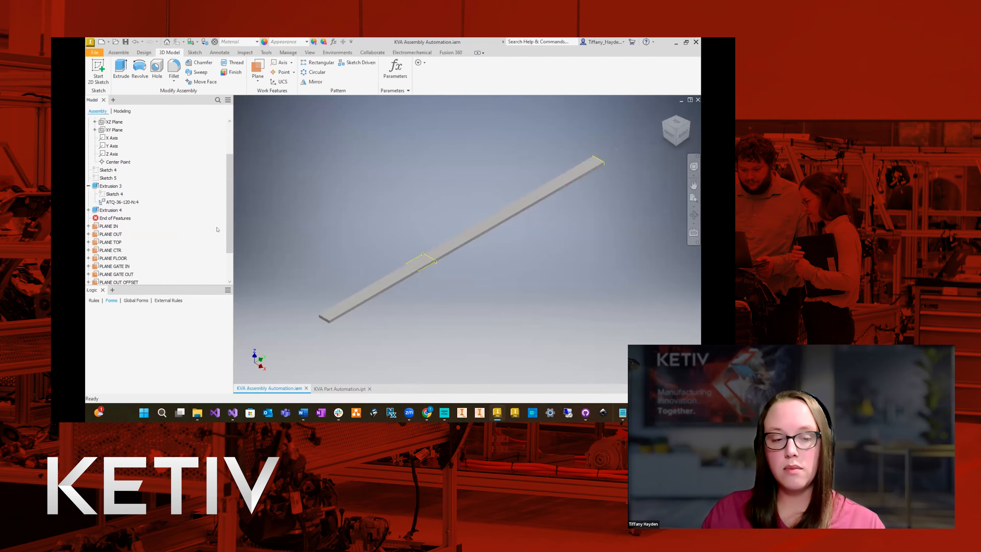
# Expand the outfeed extrusion cut, Extrusion 4, and remove COMP OUT from its participants.
pyautogui.click(111, 210)
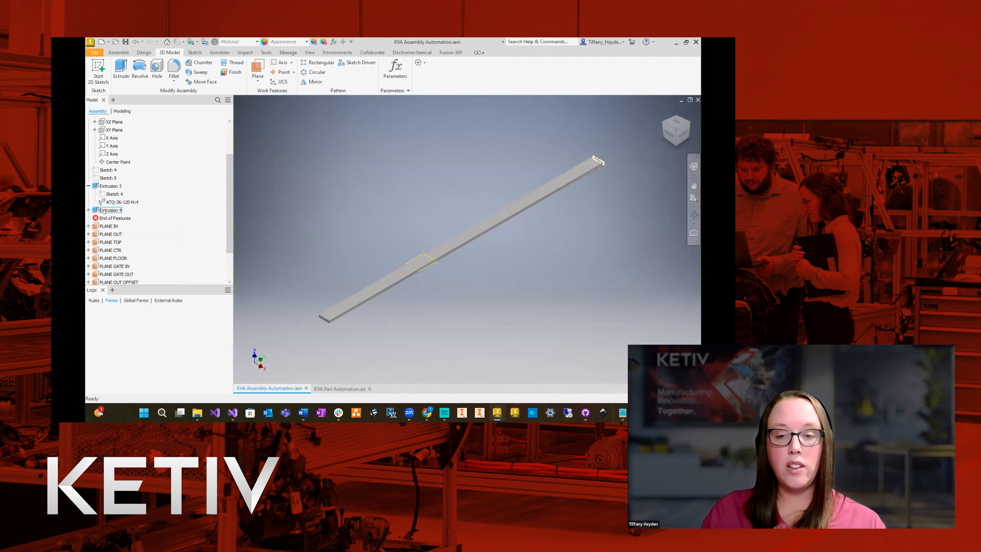
pyautogui.click(88, 210)
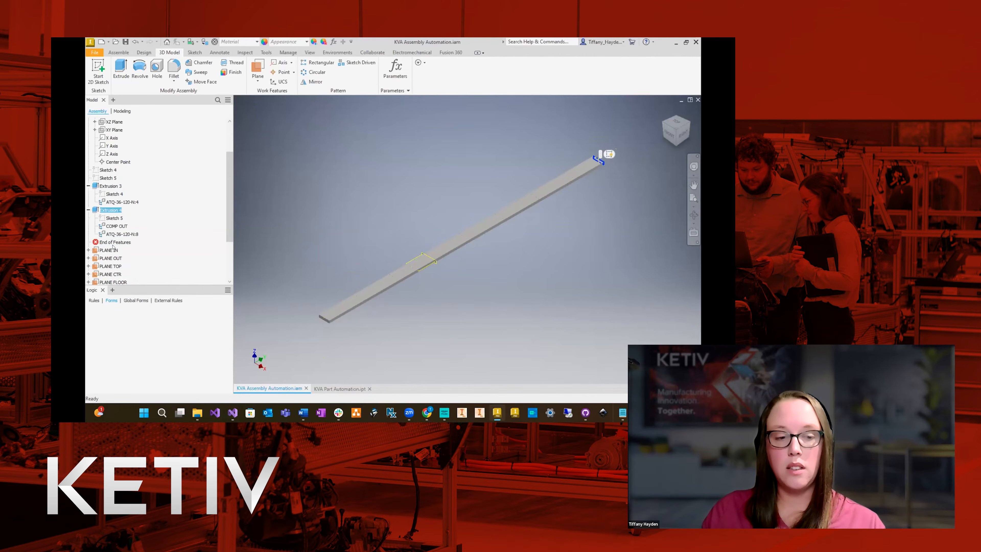
pyautogui.click(115, 227)
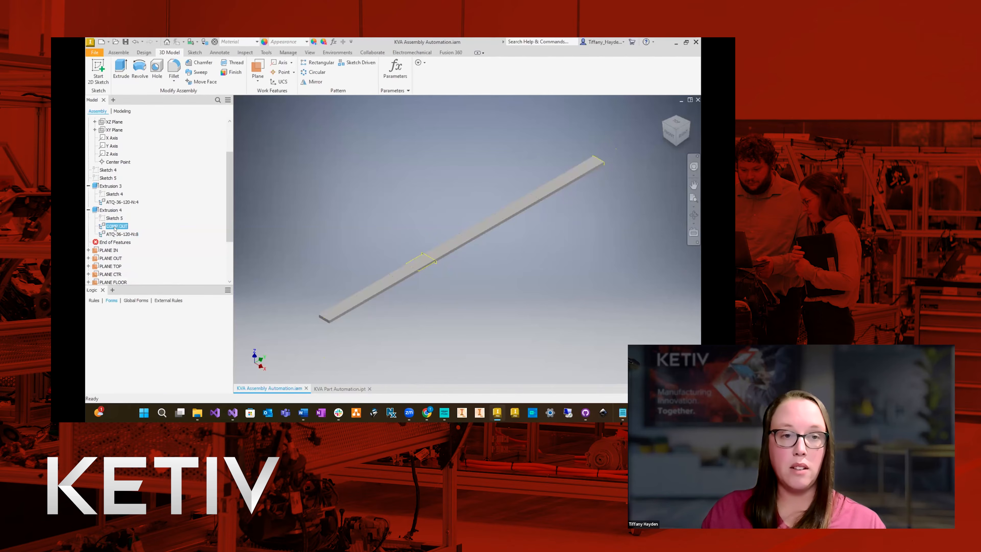
pyautogui.rightClick(114, 228)
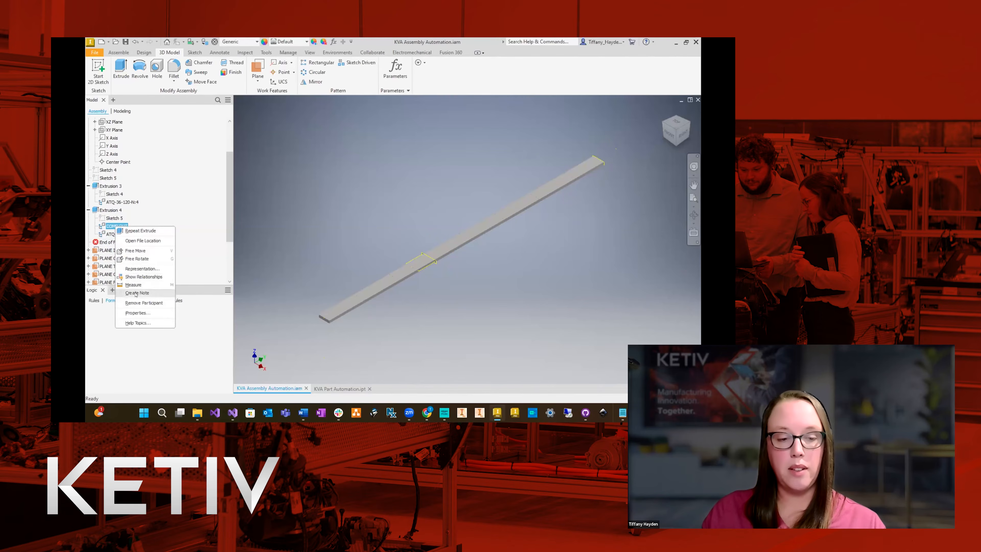
pyautogui.click(143, 302)
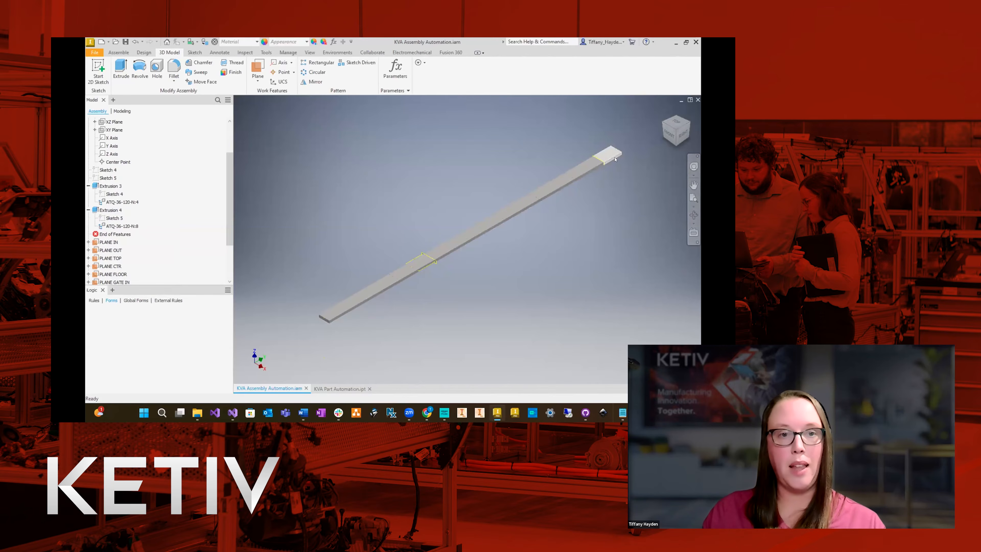
pyautogui.click(407, 271)
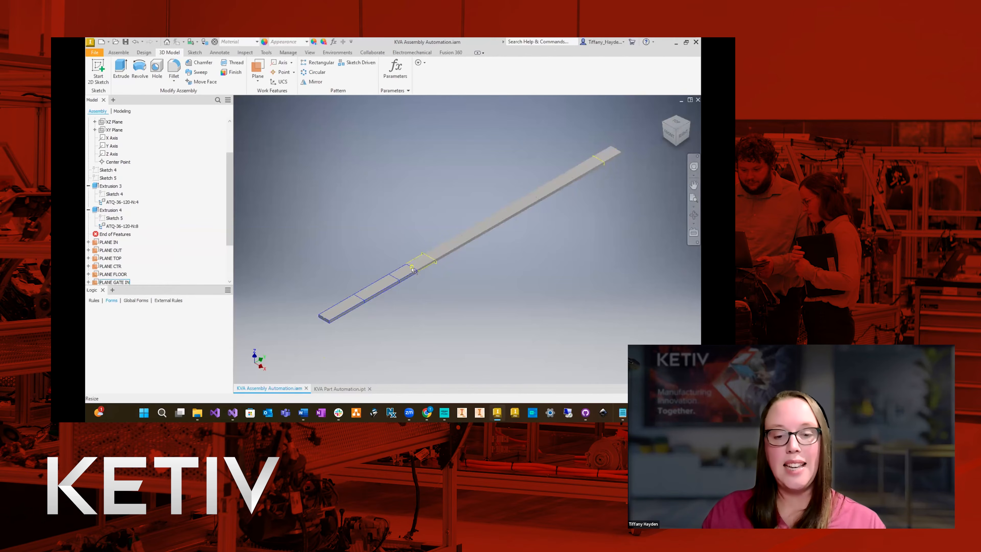
pyautogui.scroll(3, 407, 271)
pyautogui.scroll(-3, 366, 289)
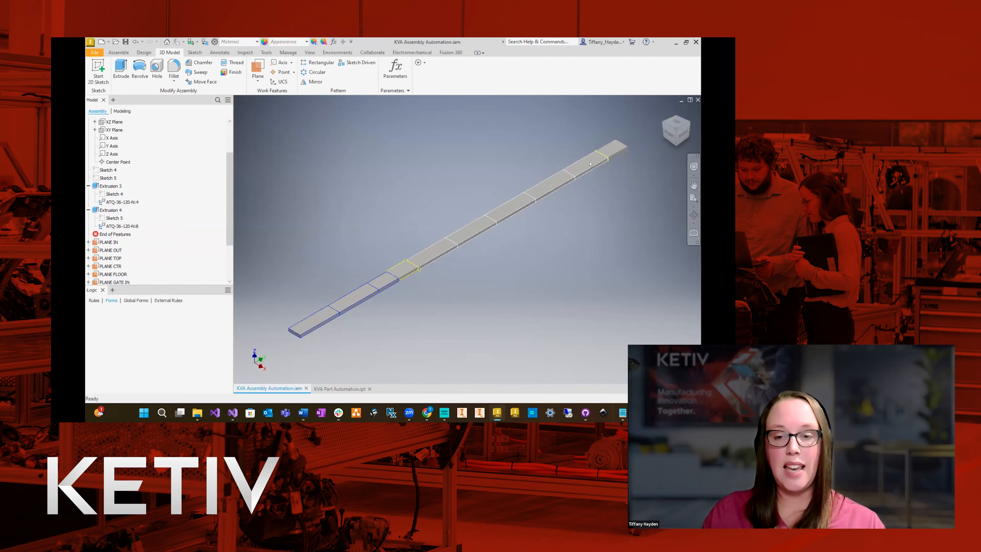
pyautogui.click(502, 212)
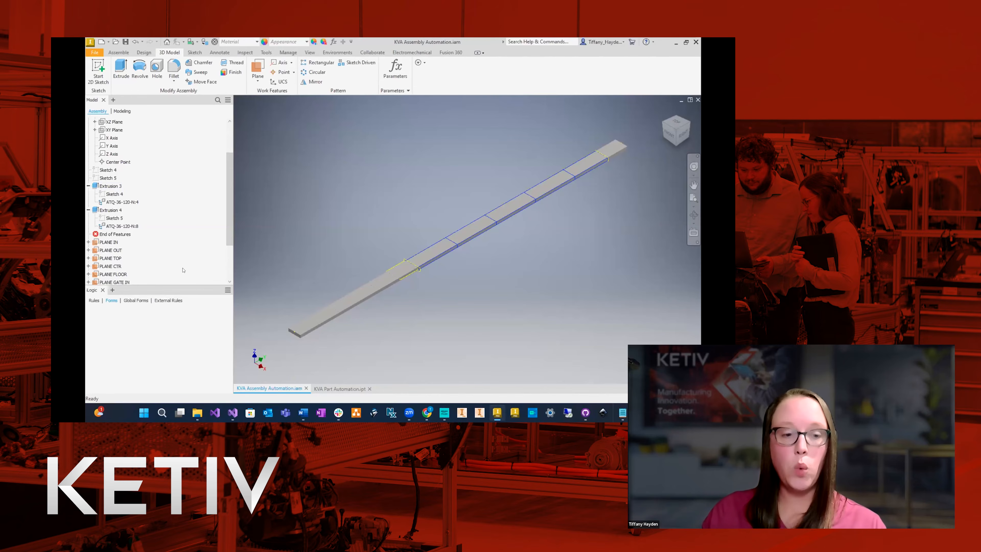
# Add COMP IN, from the first element of the infeed component pattern, as a participant in the gate extrusion cut.
pyautogui.click(111, 186)
pyautogui.rightClick(112, 186)
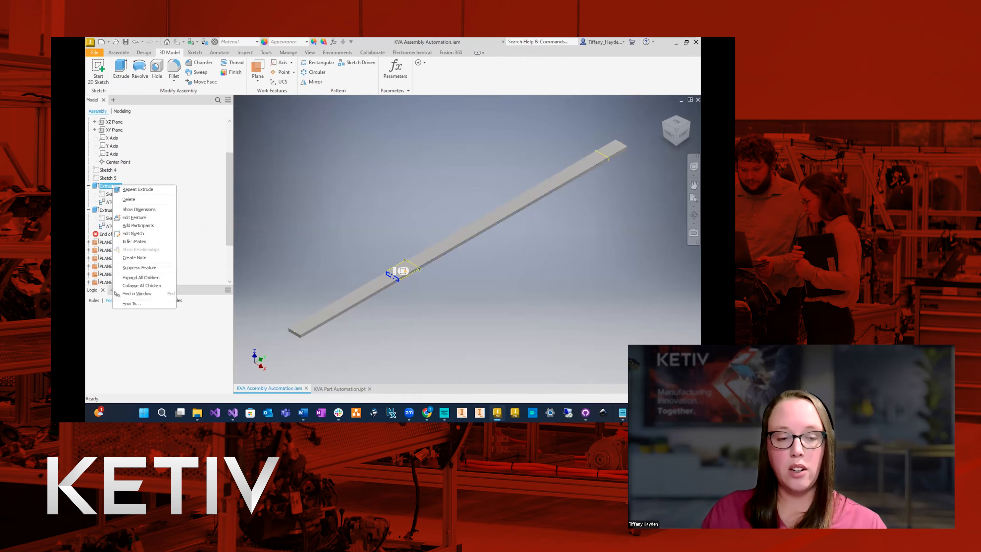
pyautogui.click(138, 225)
pyautogui.scroll(-2, 189, 201)
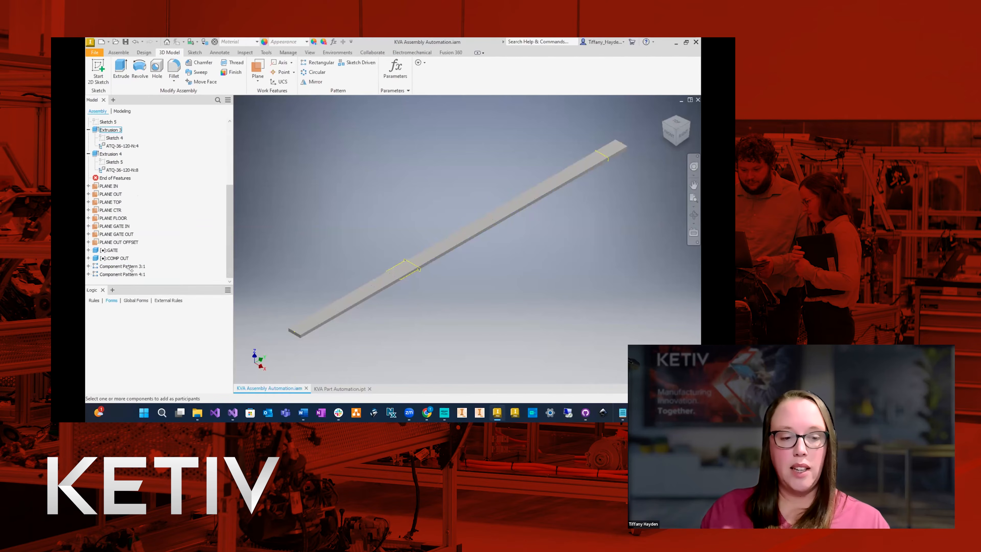
pyautogui.click(88, 266)
pyautogui.click(95, 258)
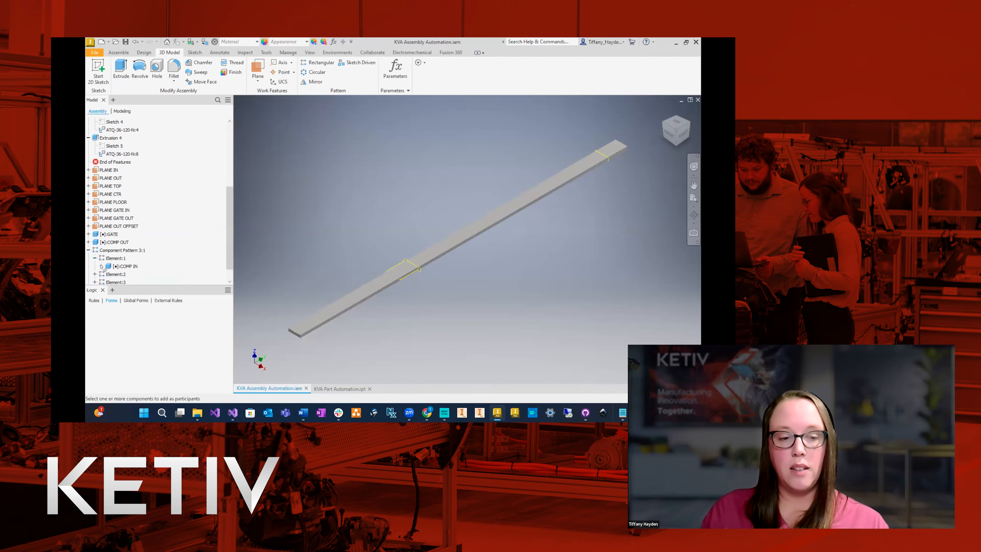
pyautogui.scroll(4, 177, 202)
pyautogui.click(108, 235)
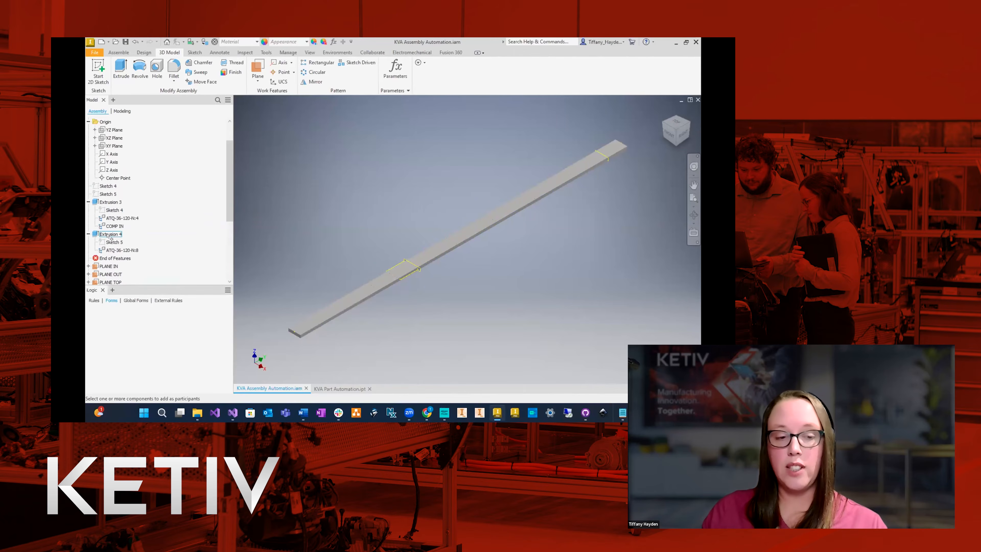
pyautogui.rightClick(109, 235)
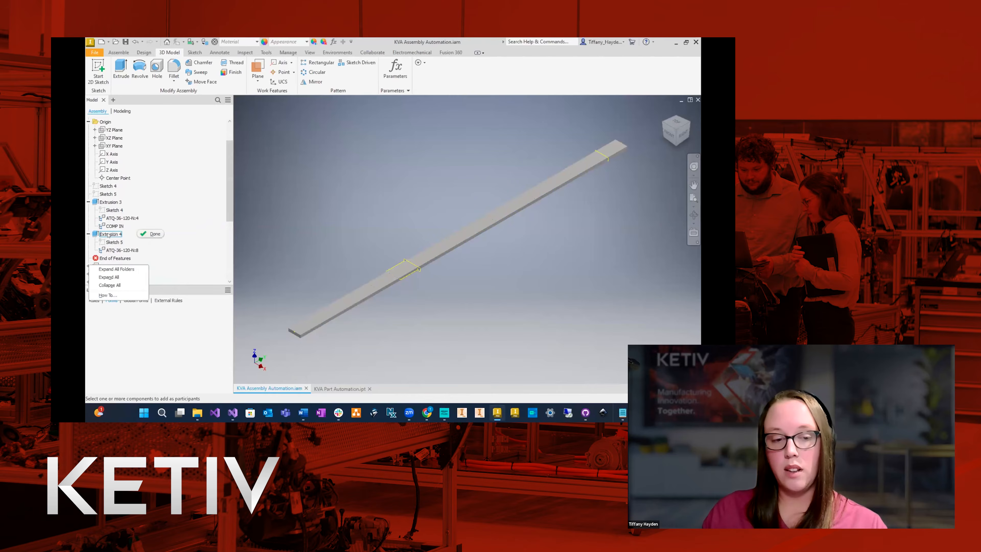
pyautogui.click(154, 234)
# Add COMP GATE, from the first element of the outfeed component pattern, as a participant in the outfeed extrusion cut.
pyautogui.rightClick(117, 235)
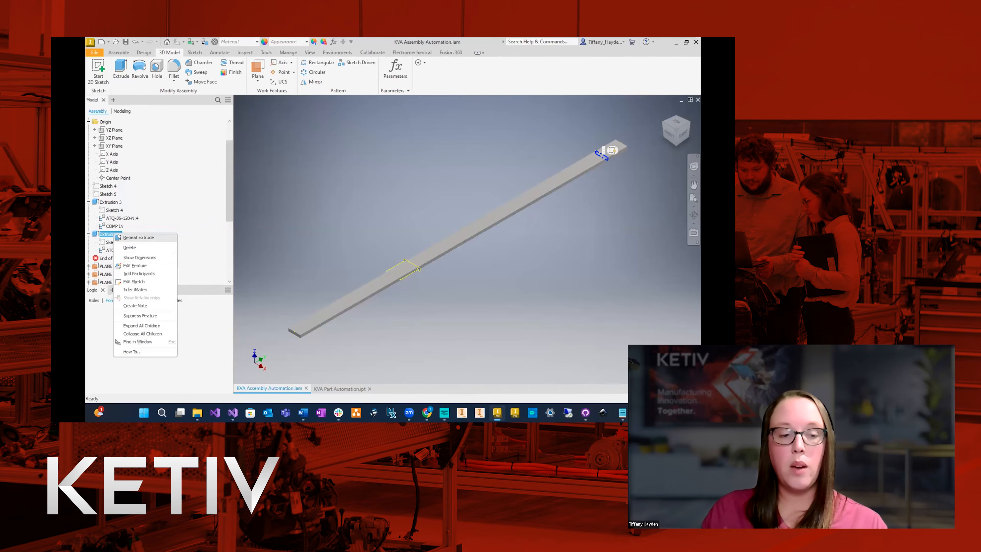
pyautogui.click(139, 273)
pyautogui.scroll(-5, 181, 232)
pyautogui.scroll(-2, 179, 231)
pyautogui.click(88, 273)
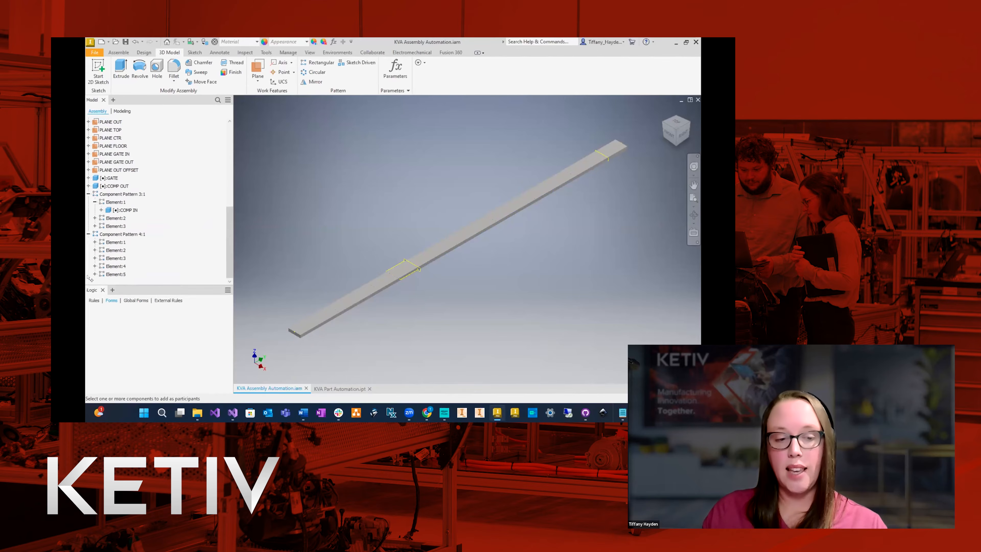
pyautogui.click(94, 242)
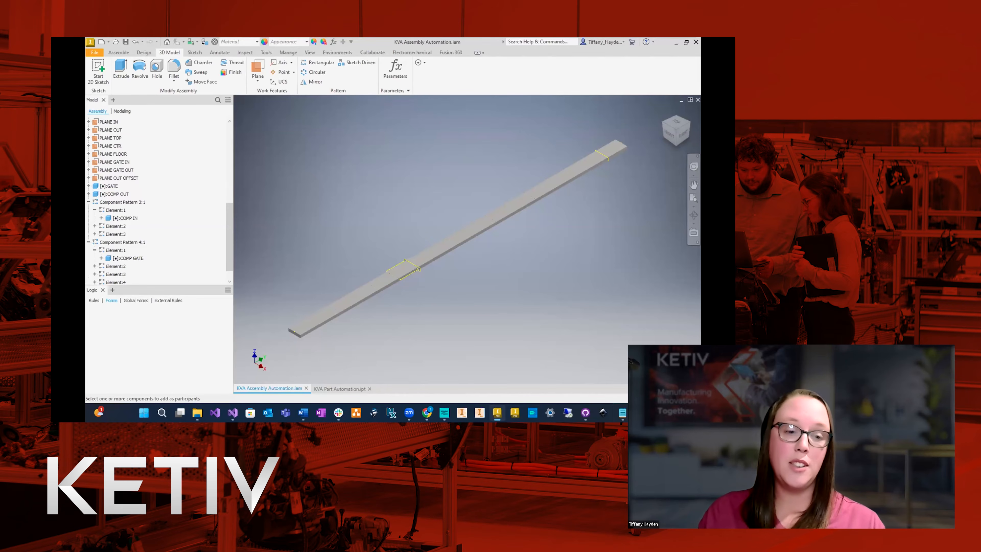
# Collapse both component patterns and both extrusions in the model tree, and finish adding participants.
pyautogui.click(88, 202)
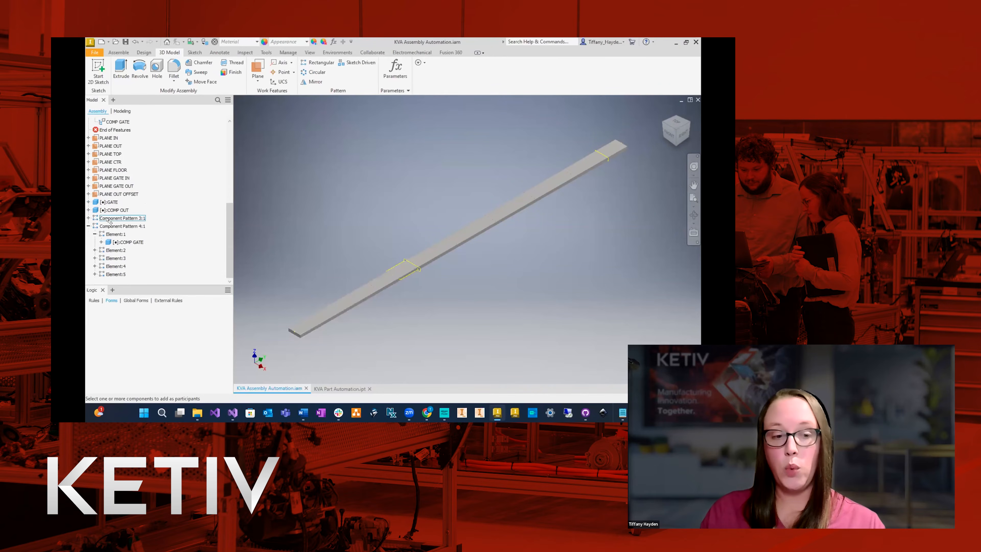
pyautogui.click(89, 226)
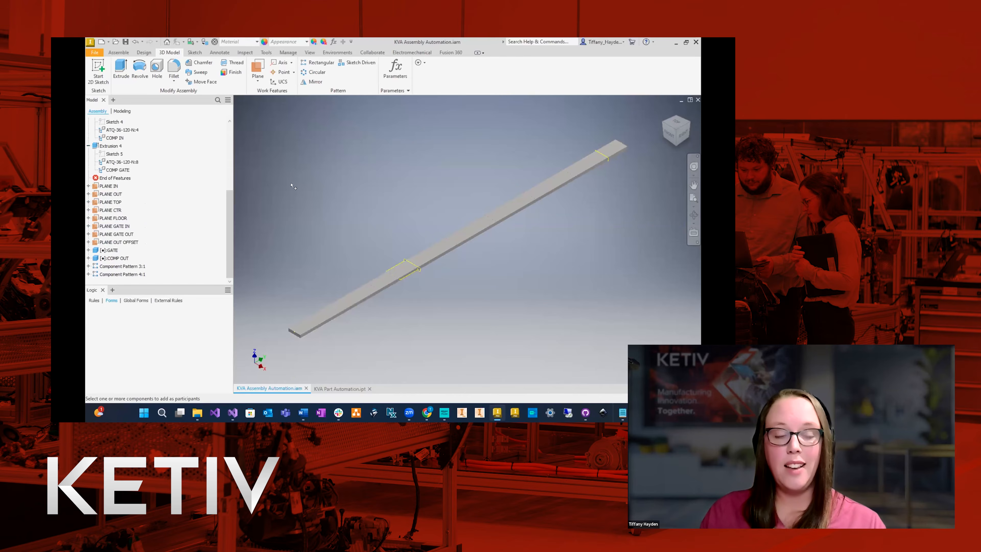
pyautogui.scroll(2, 108, 174)
pyautogui.click(89, 162)
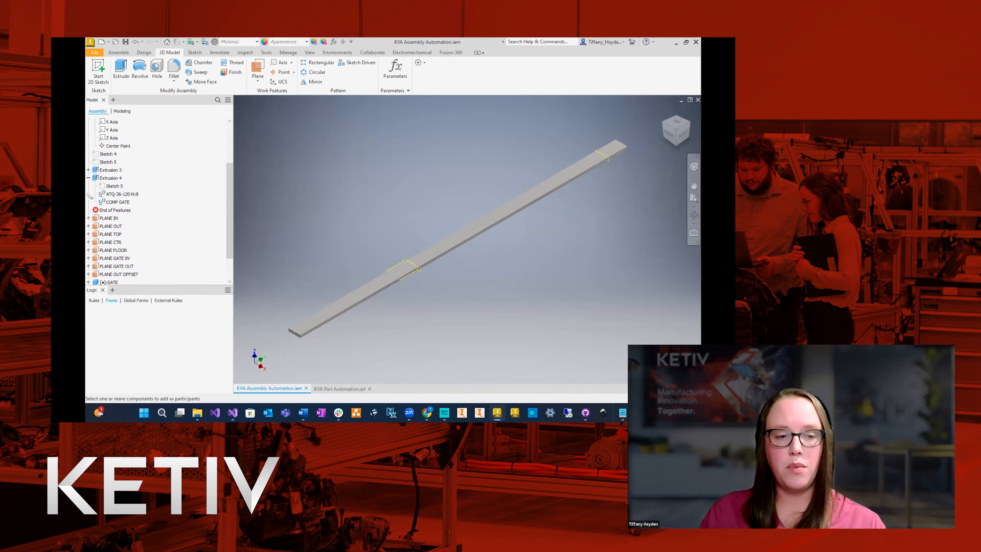
pyautogui.click(88, 178)
pyautogui.scroll(-1, 195, 197)
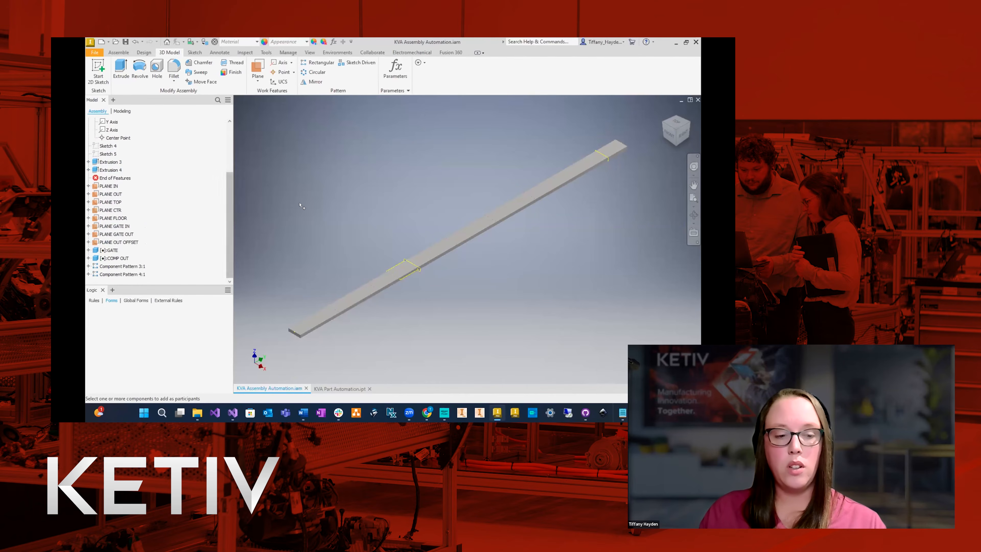
pyautogui.rightClick(313, 198)
pyautogui.click(318, 202)
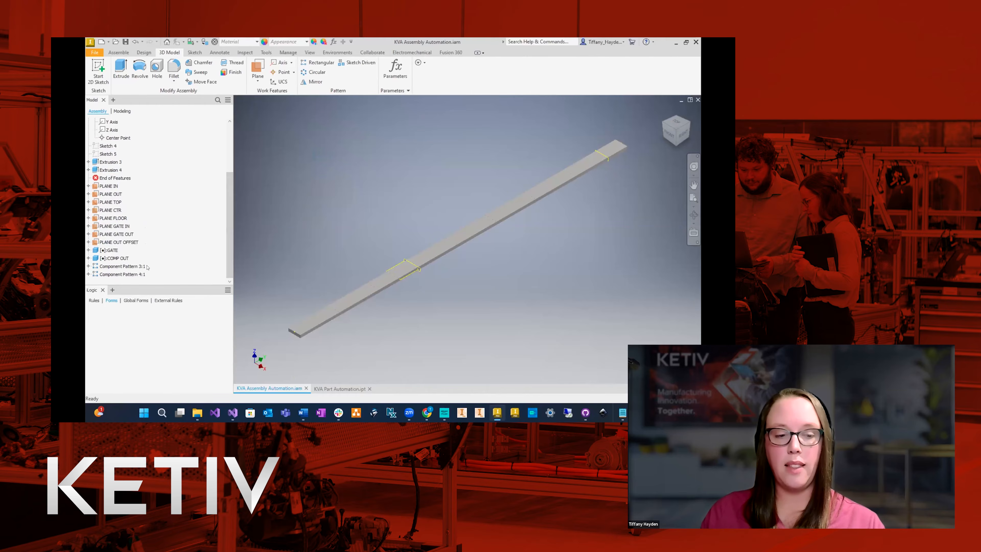
# Rename the infeed component pattern as PAT IN and the outfeed component pattern as PAT OUT.
pyautogui.click(134, 266)
pyautogui.click(134, 266)
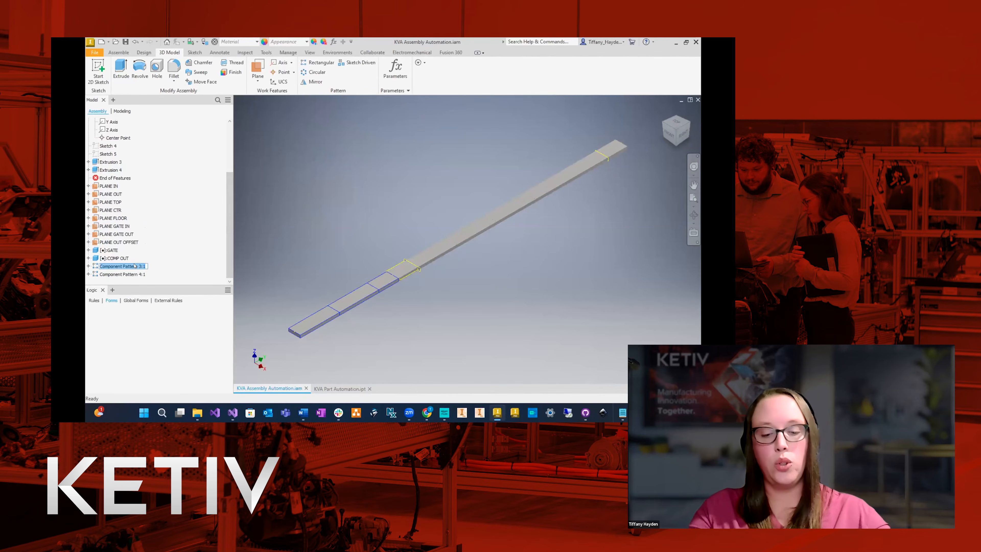
pyautogui.write('PAT IN')
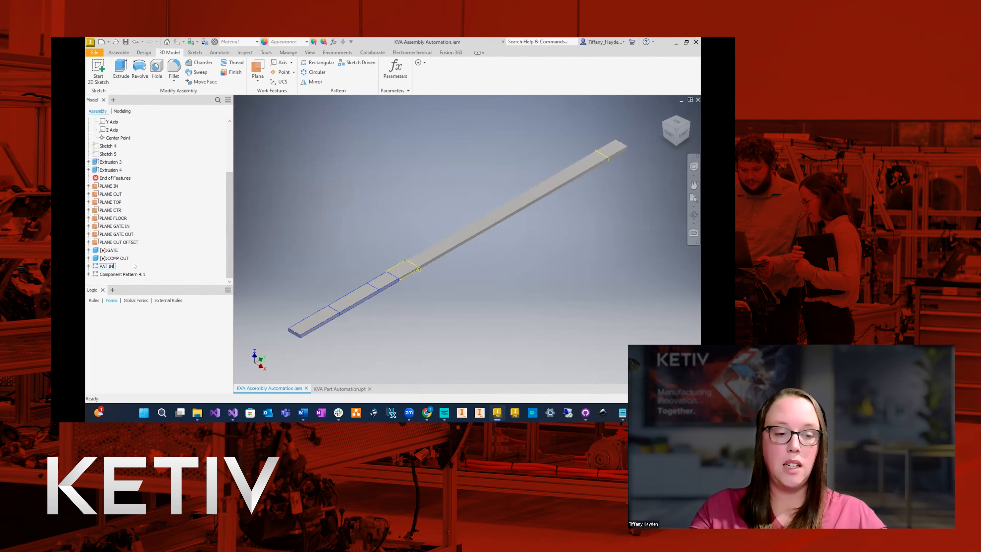
pyautogui.press('Return')
pyautogui.click(129, 274)
pyautogui.click(128, 275)
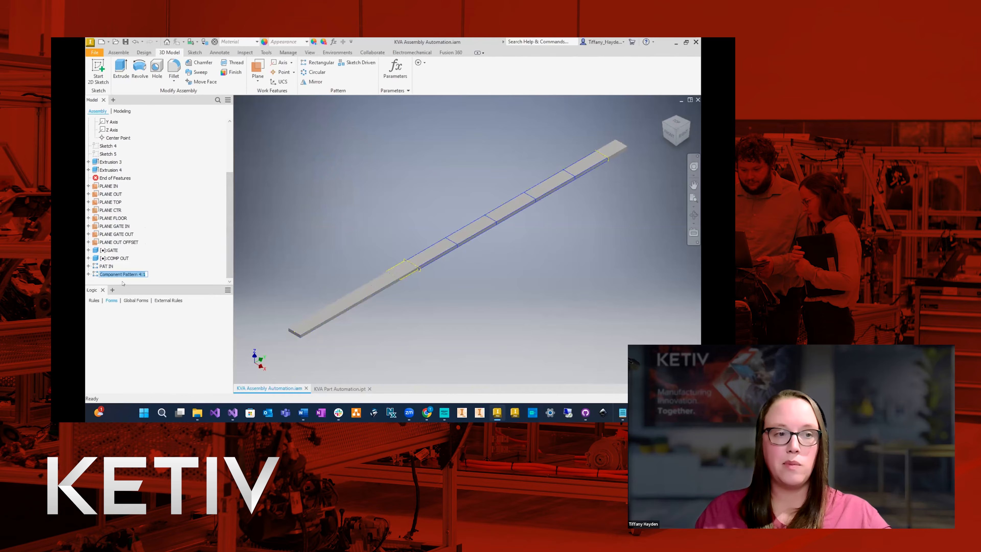
pyautogui.write('PAT OUT')
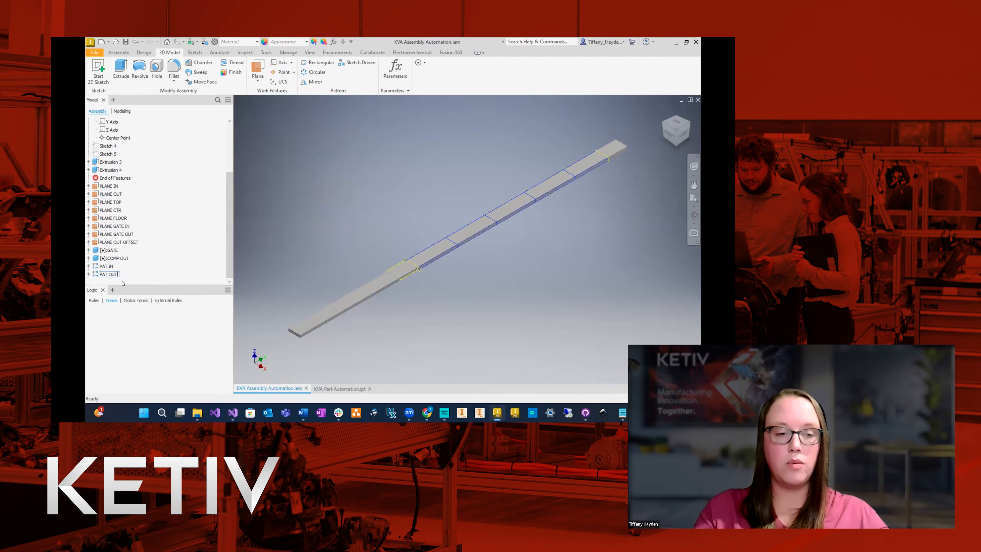
pyautogui.press('Return')
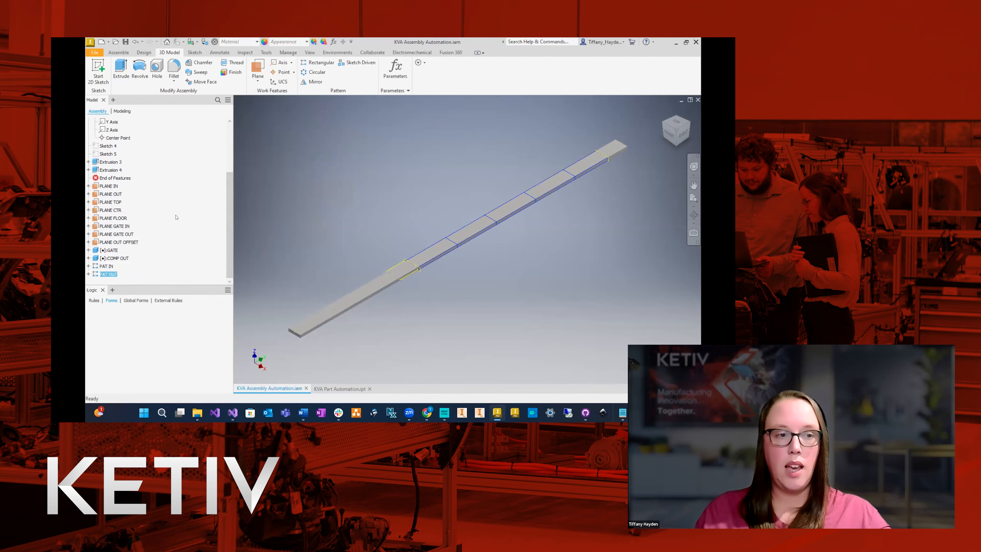
# Rename the gate extrusion as EXT GATE and the outfeed extrusion as EXT OUT.
pyautogui.click(107, 162)
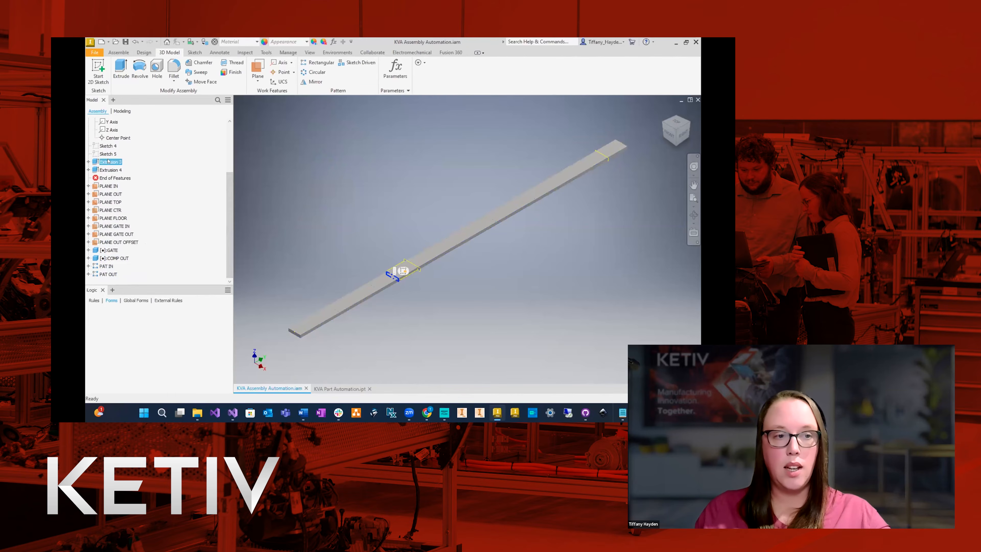
pyautogui.click(108, 162)
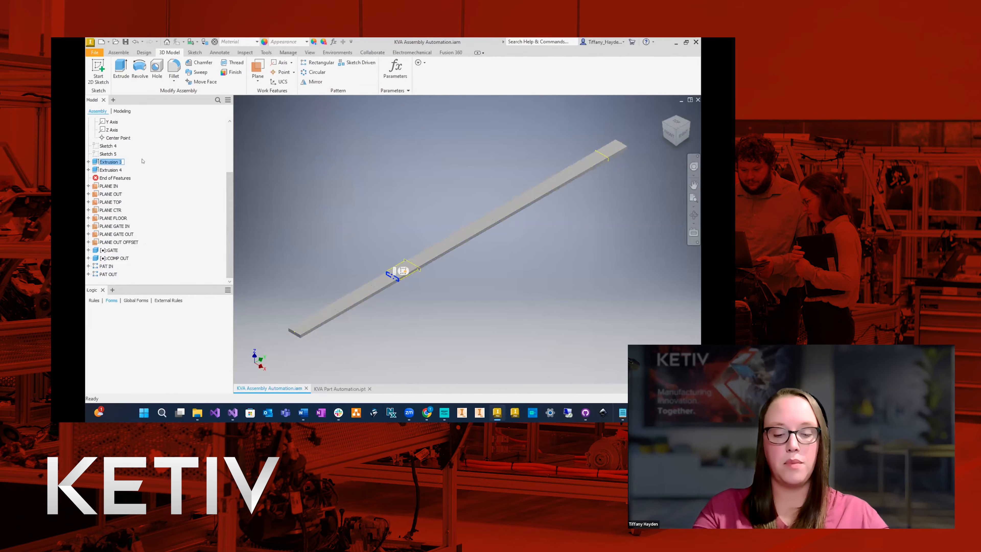
pyautogui.write('EXT GATE')
pyautogui.press('Return')
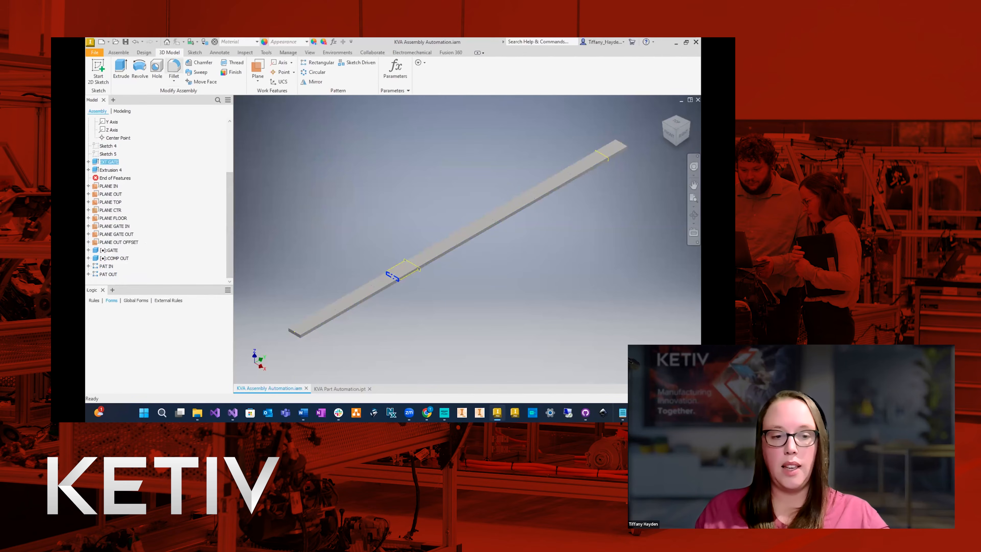
pyautogui.click(104, 170)
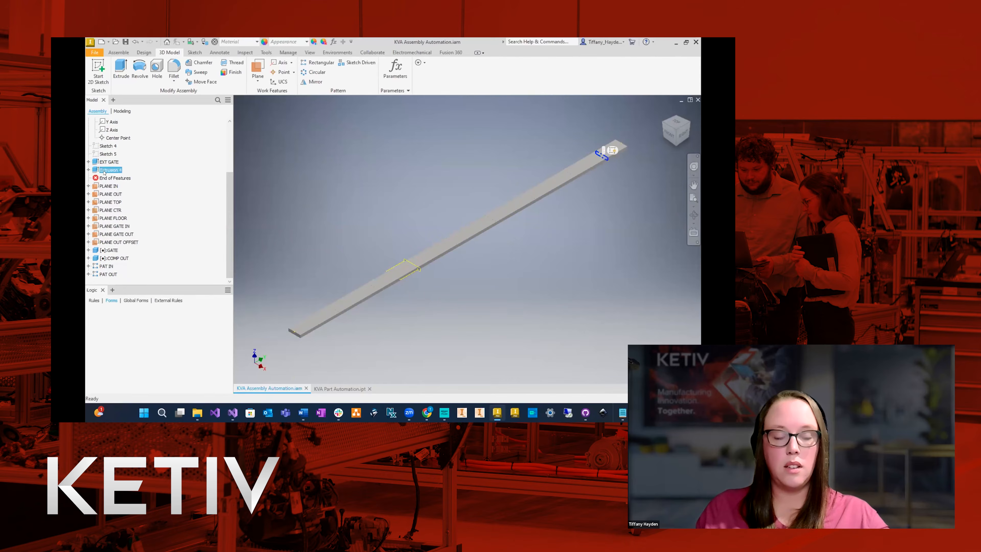
pyautogui.write('EXT OUT')
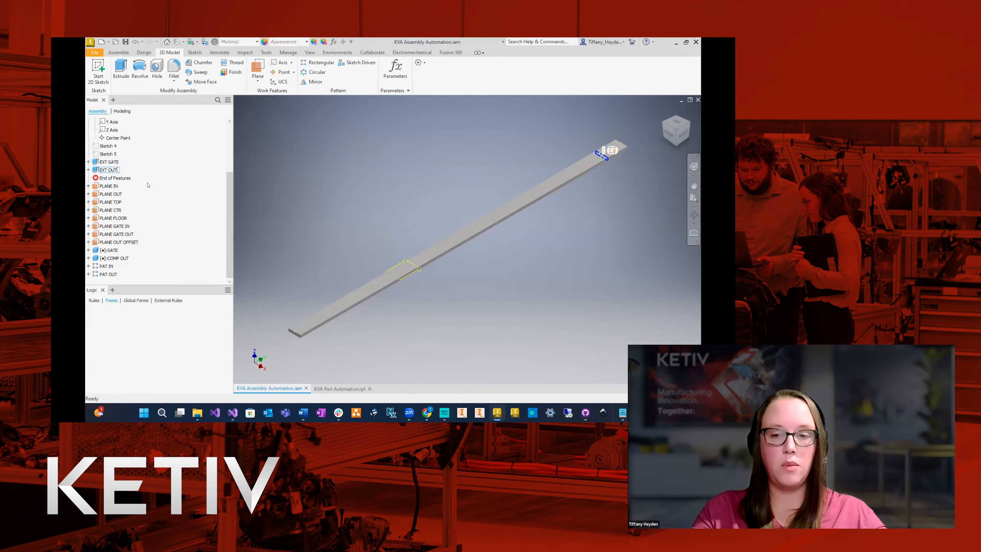
pyautogui.press('Return')
# Expand both extrusions in the model tree and rename the sketch under EXT GATE as SKC GATE.
pyautogui.click(88, 161)
pyautogui.click(88, 193)
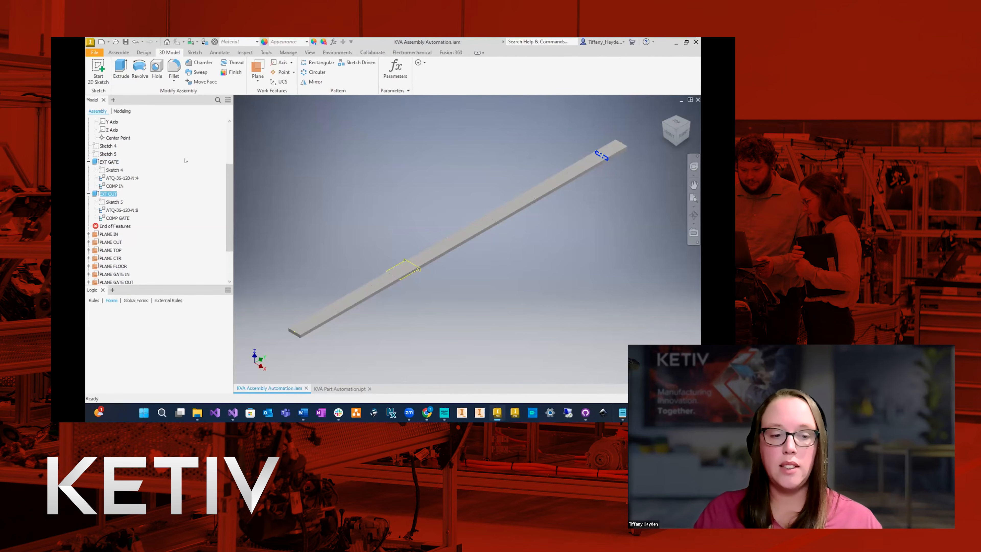
pyautogui.click(114, 170)
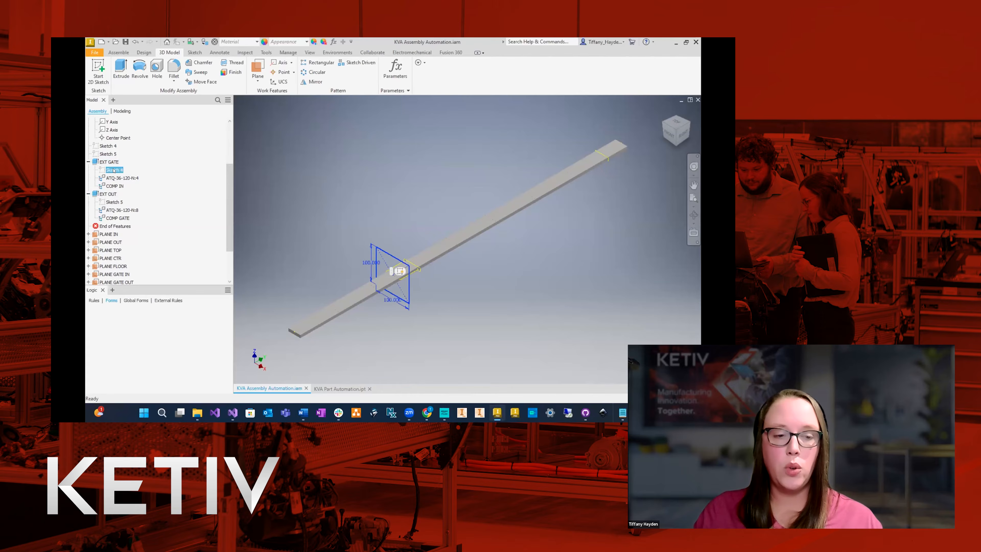
pyautogui.click(122, 170)
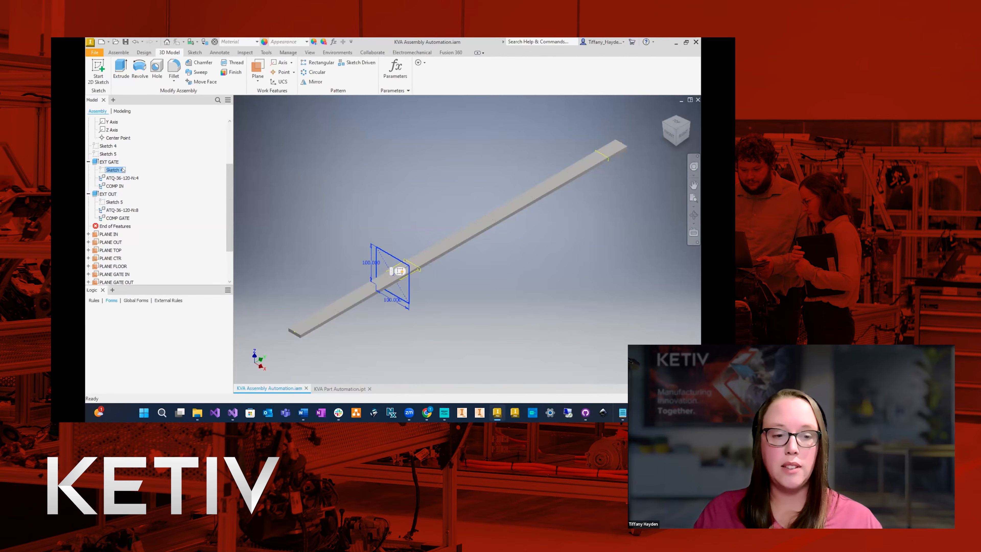
pyautogui.write('SKC GATE')
pyautogui.press('Return')
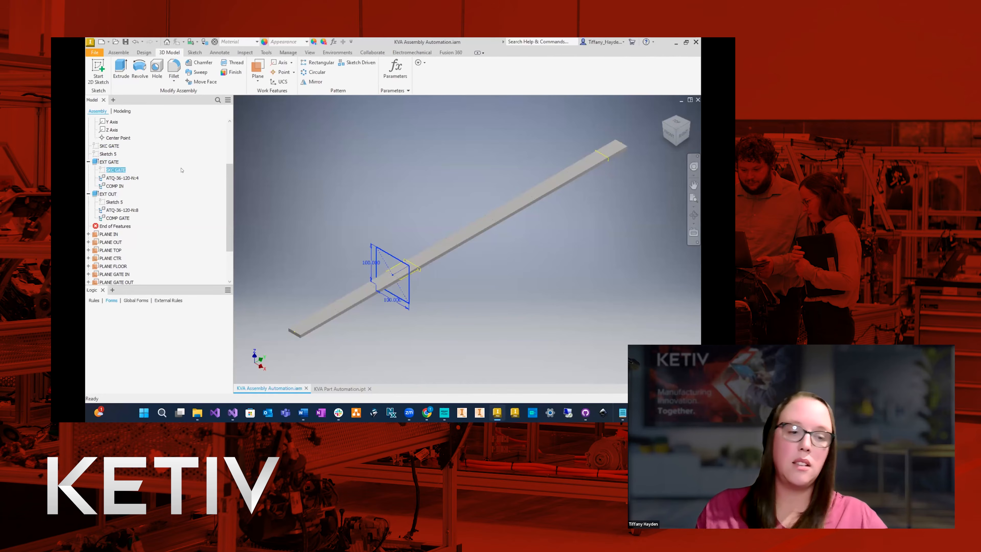
# Rename the sketch under EXT OUT as SKC OUT, and collapse both extrusions.
pyautogui.click(118, 202)
pyautogui.write('SKC')
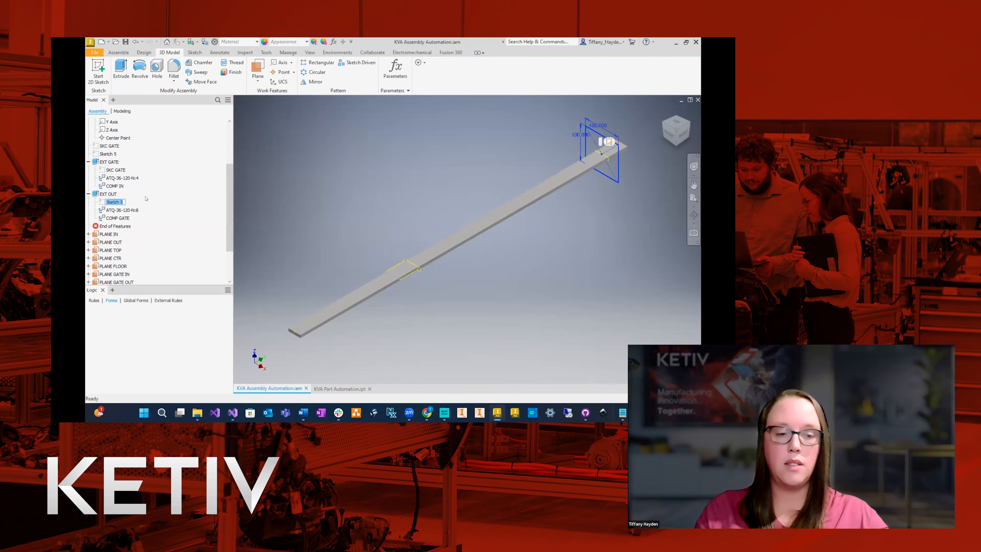
pyautogui.write(' OUT')
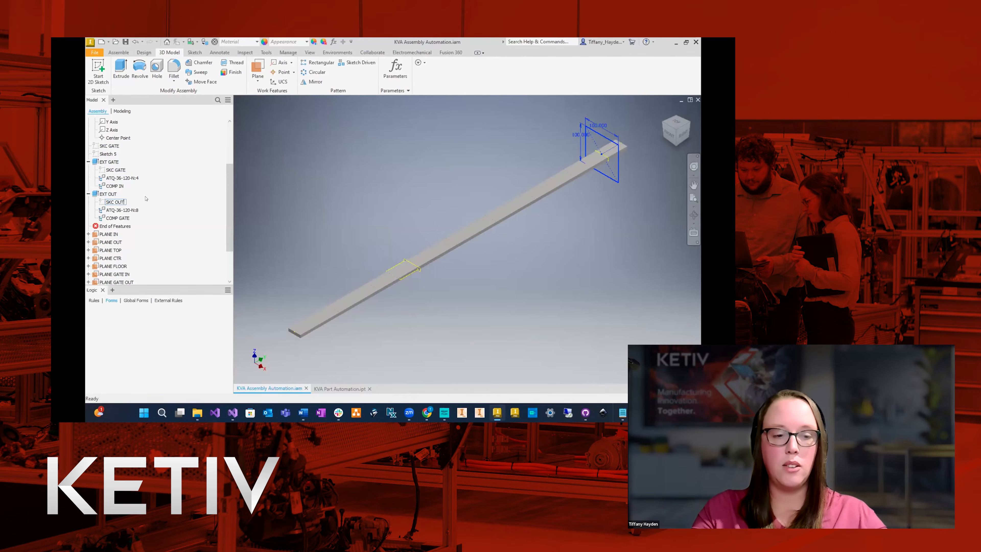
pyautogui.click(165, 198)
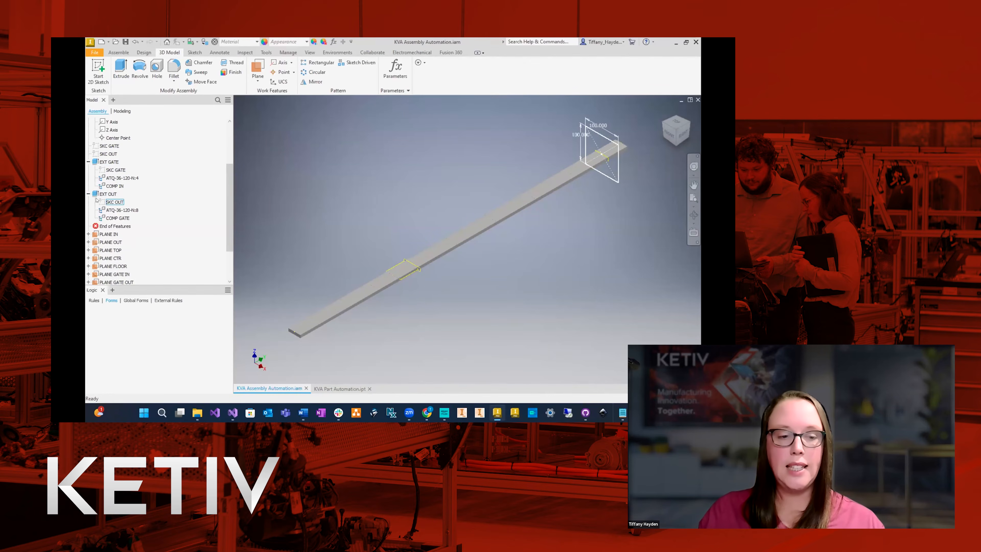
pyautogui.click(88, 194)
pyautogui.click(88, 161)
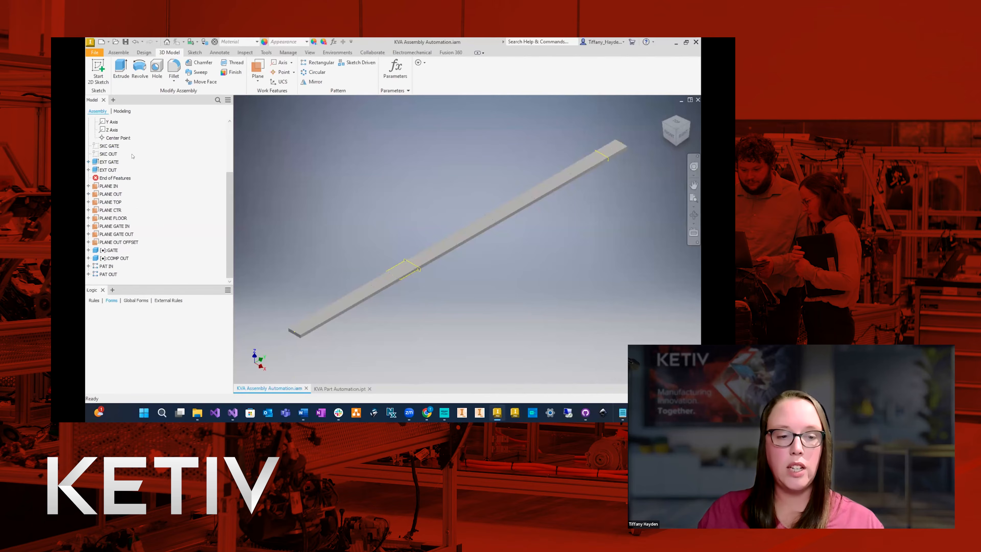
# Add numeric user parameters named PAT_IN_QTY and PATE_IN_OFFSET to the assembly.
pyautogui.scroll(3, 133, 155)
pyautogui.click(88, 154)
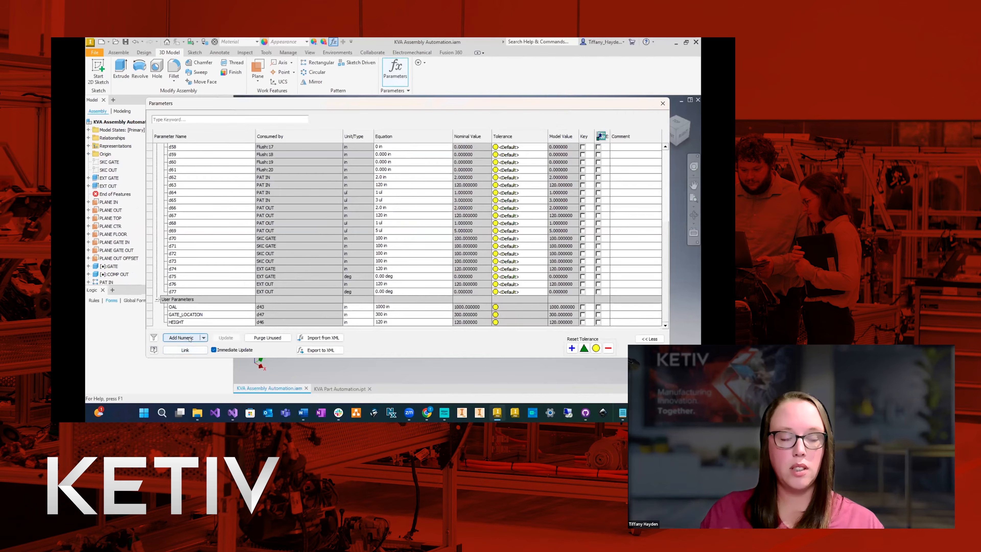
pyautogui.click(189, 338)
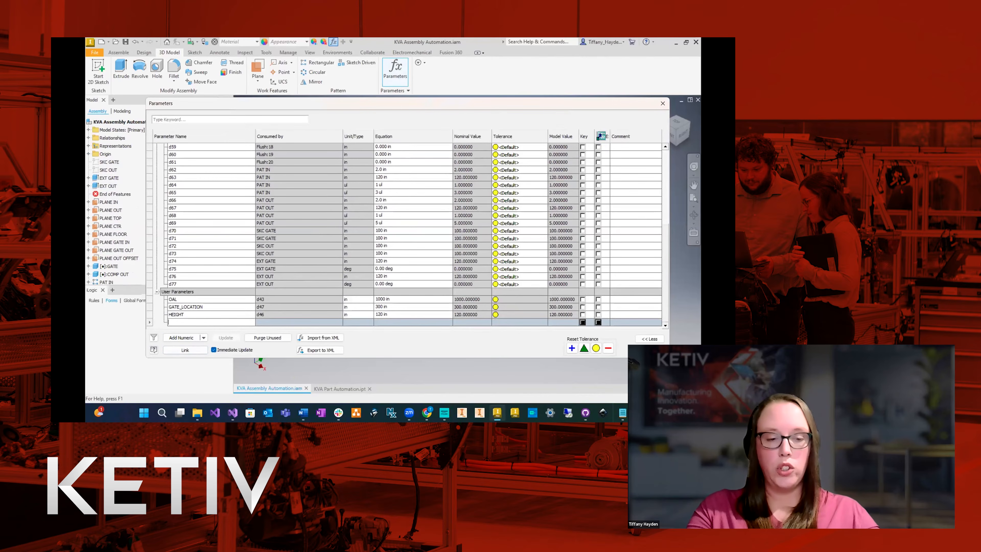
pyautogui.write('PAT_IN_QTY')
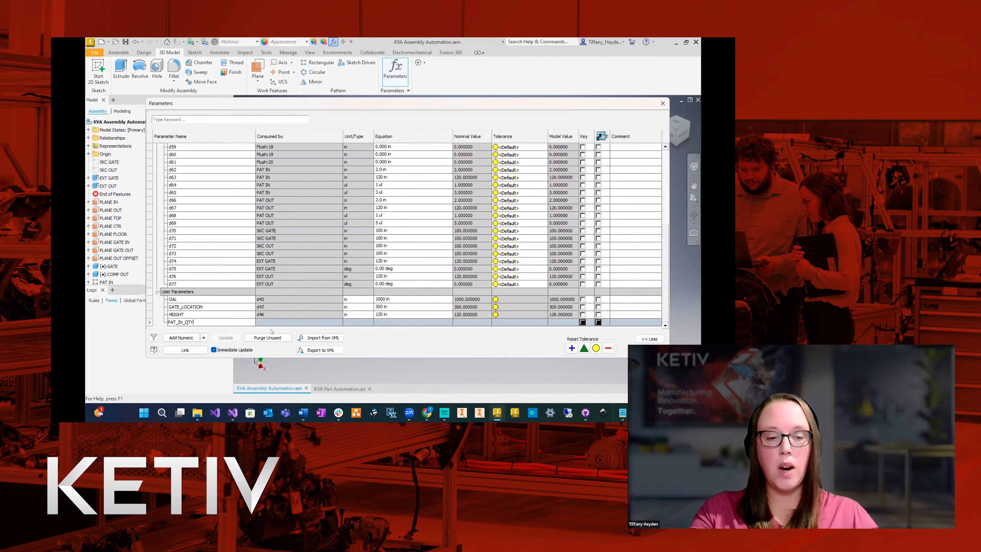
pyautogui.press('Return')
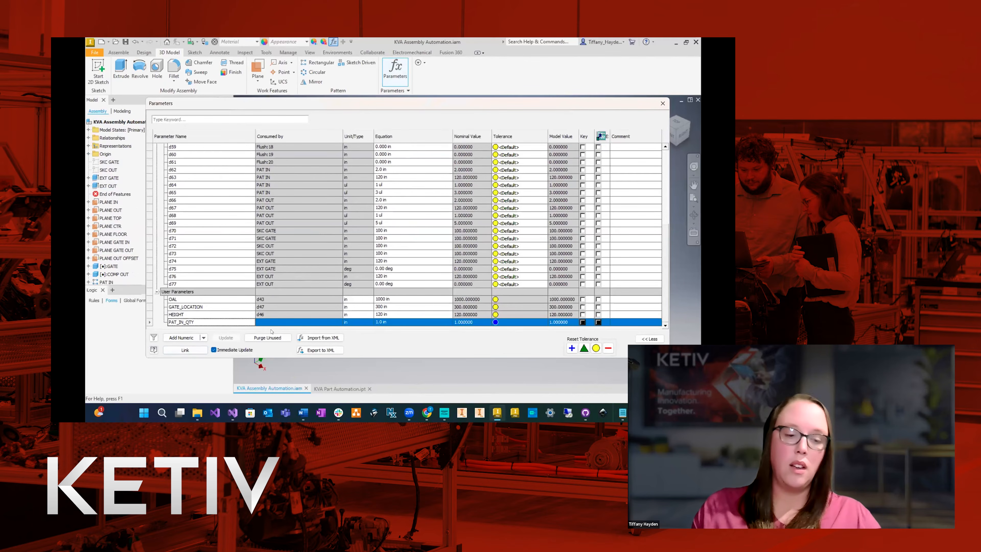
pyautogui.click(190, 338)
pyautogui.write('PATE_IN_OFFSE')
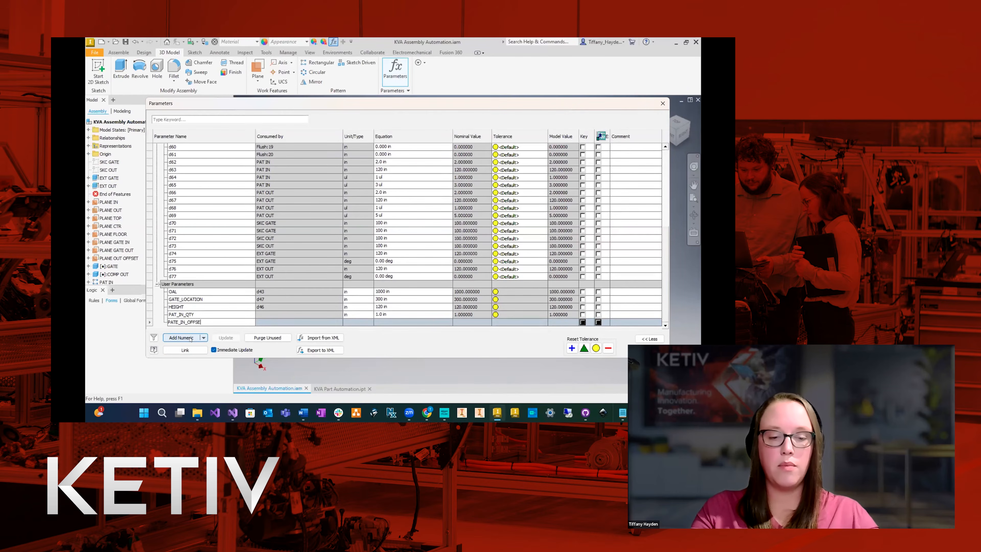
pyautogui.write('T')
pyautogui.press('Return')
# Add numeric user parameters named PATE_OUT_QTY and PAT_OUT_OFFSET to the assembly.
pyautogui.click(190, 339)
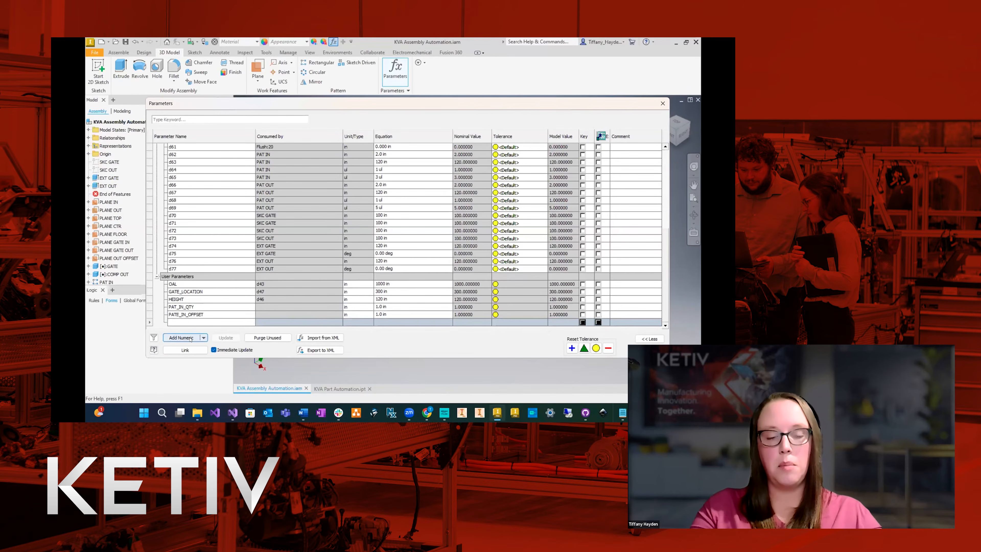
pyautogui.write('PATE_OUT_QTY')
pyautogui.press('Return')
pyautogui.click(190, 339)
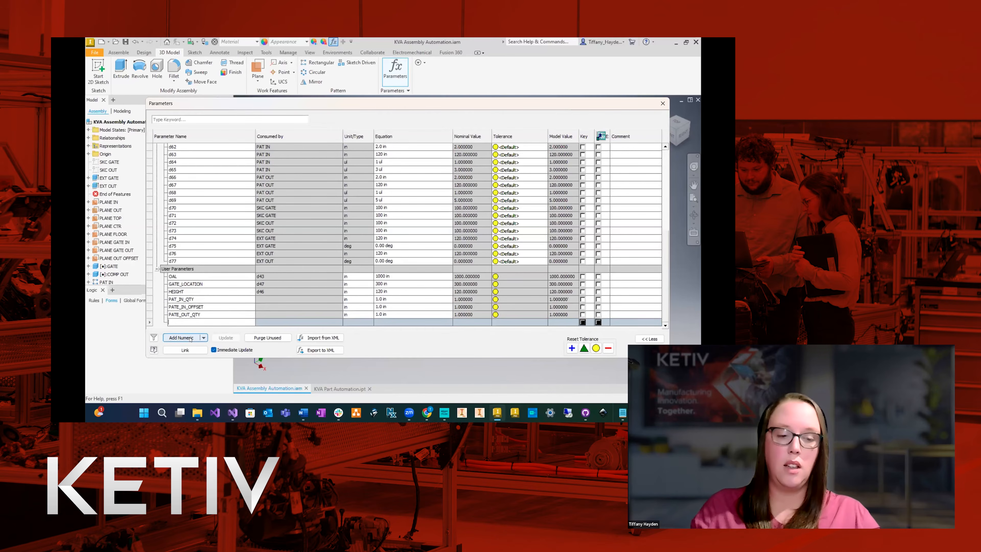
pyautogui.write('PAT')
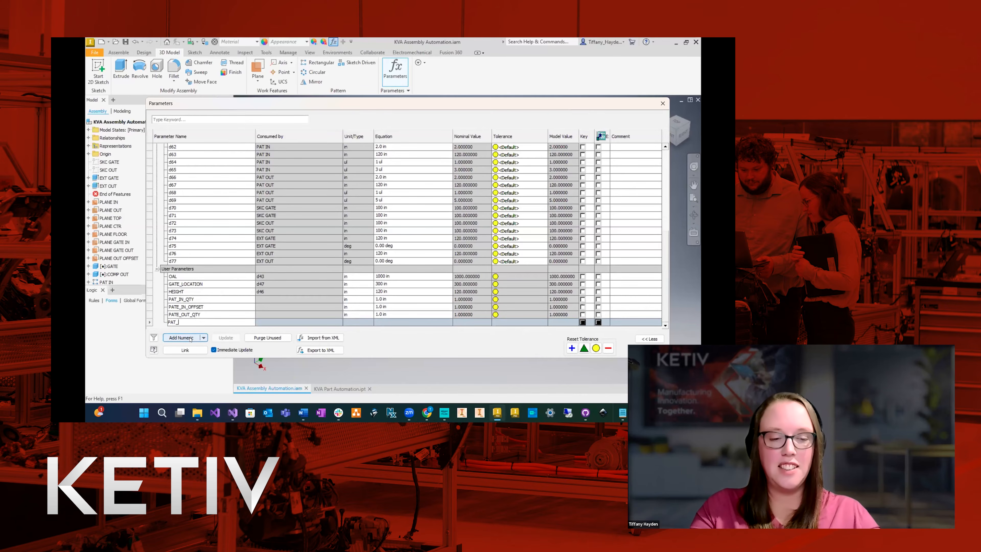
pyautogui.write('_OUT_OFFSET')
pyautogui.press('Return')
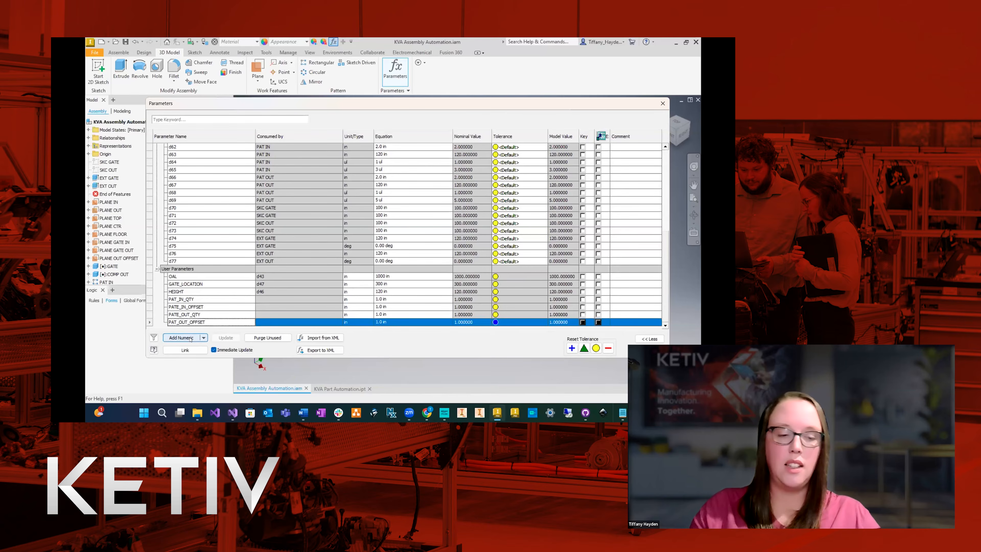
# Correct the misspelled prefixes of two user parameters, renaming them PAT_OUT_QTY and PAT_IN_OFFSET.
pyautogui.doubleClick(179, 316)
pyautogui.click(179, 317)
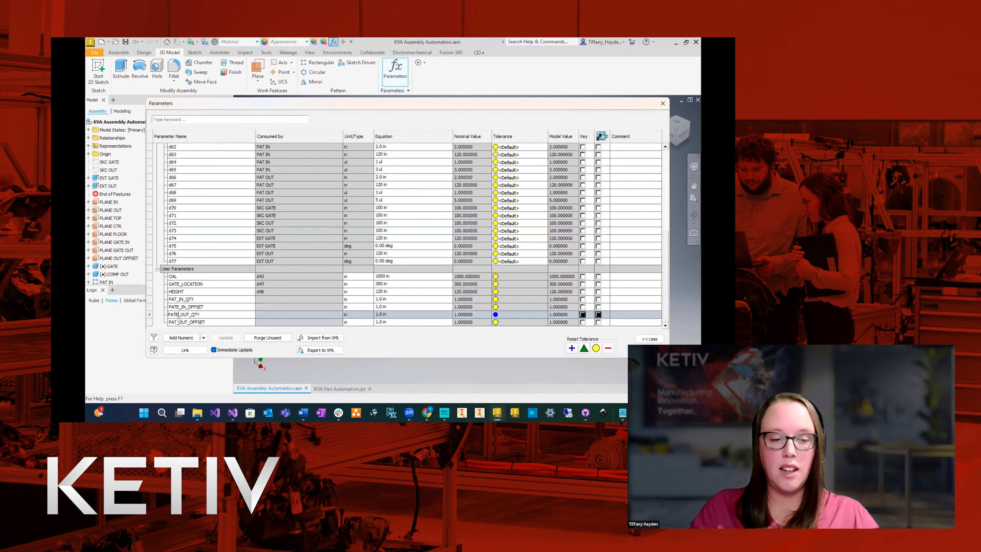
pyautogui.press('BackSpace')
pyautogui.click(179, 307)
pyautogui.click(179, 308)
pyautogui.click(179, 307)
pyautogui.press('BackSpace')
pyautogui.press('Return')
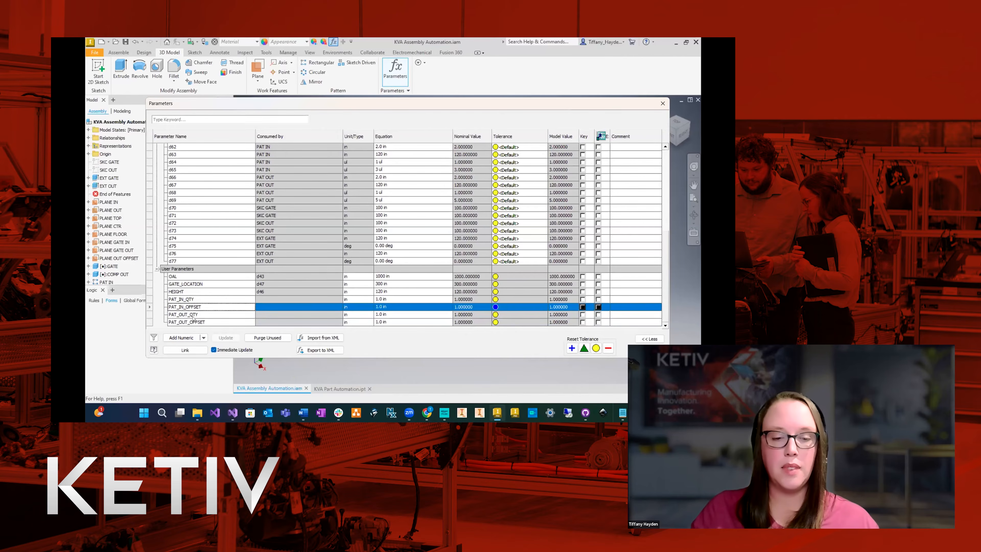
# Change the unit type of the PAT_IN_QTY and PAT_OUT_QTY parameters to unitless (ul).
pyautogui.click(193, 314)
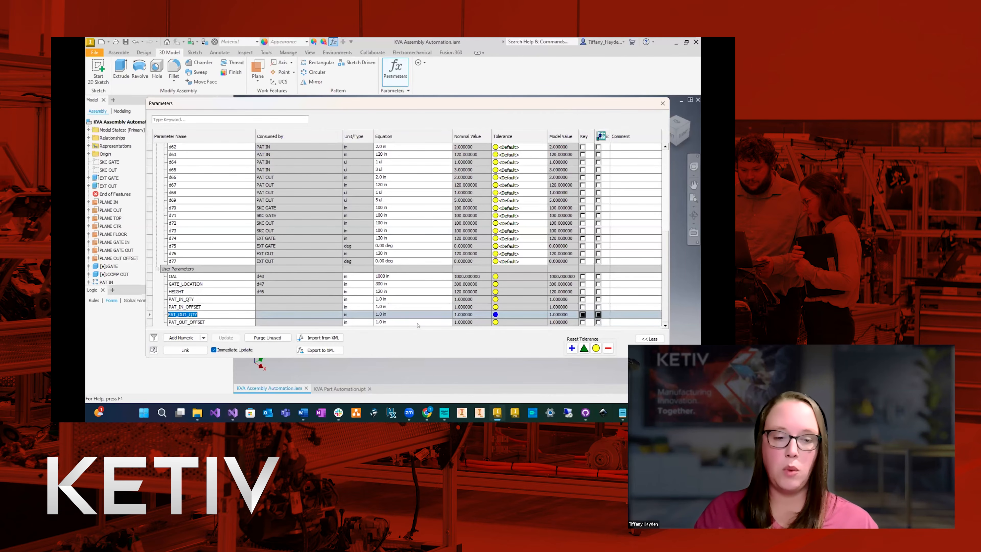
pyautogui.click(358, 299)
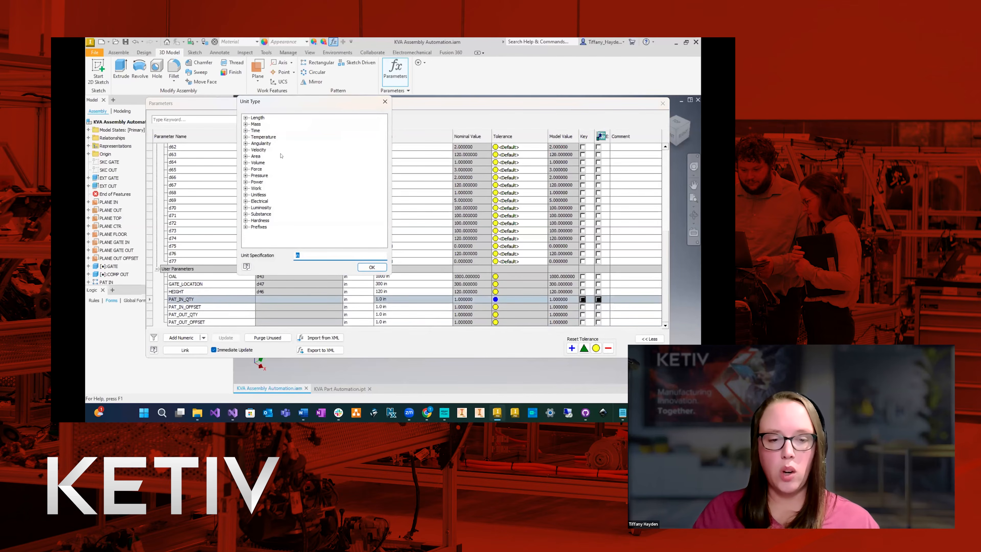
pyautogui.click(245, 194)
pyautogui.click(270, 201)
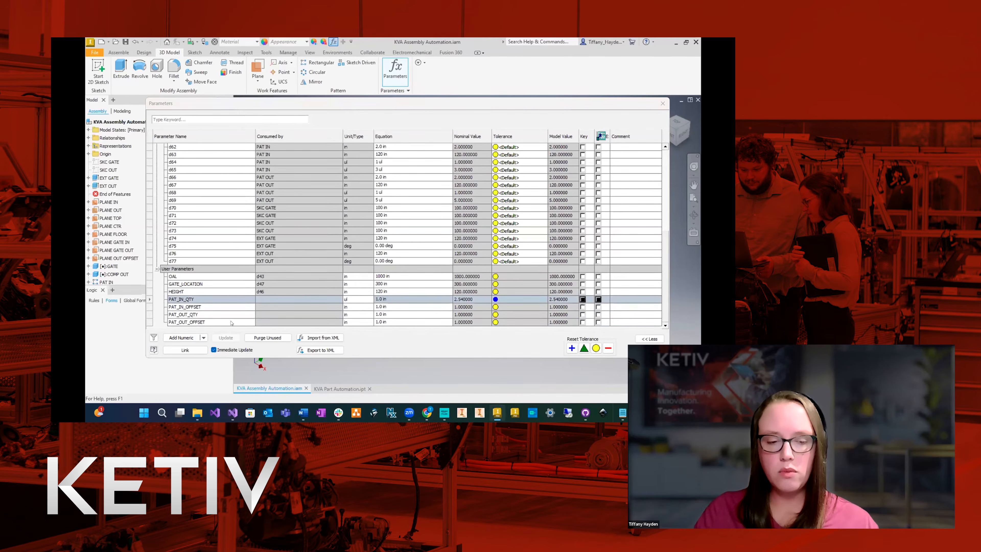
pyautogui.click(363, 314)
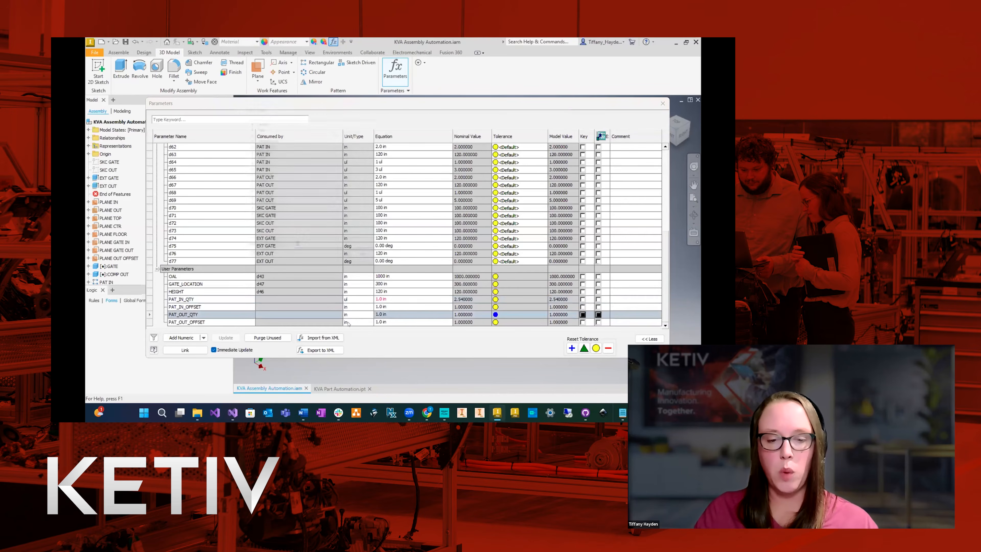
pyautogui.click(246, 195)
pyautogui.click(270, 201)
pyautogui.click(372, 267)
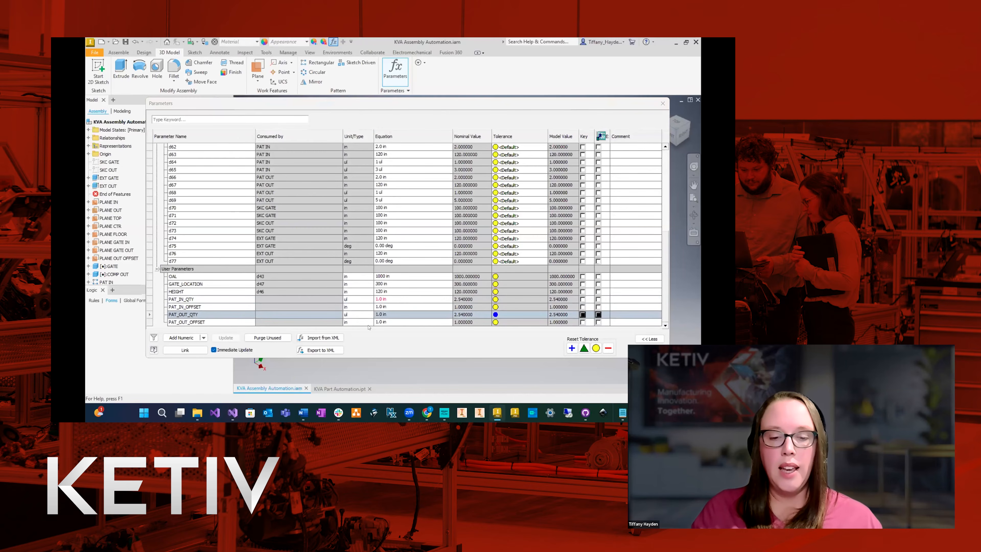
# Set the equations of PAT_IN_QTY and PAT_OUT_QTY to 1 ul each.
pyautogui.click(387, 299)
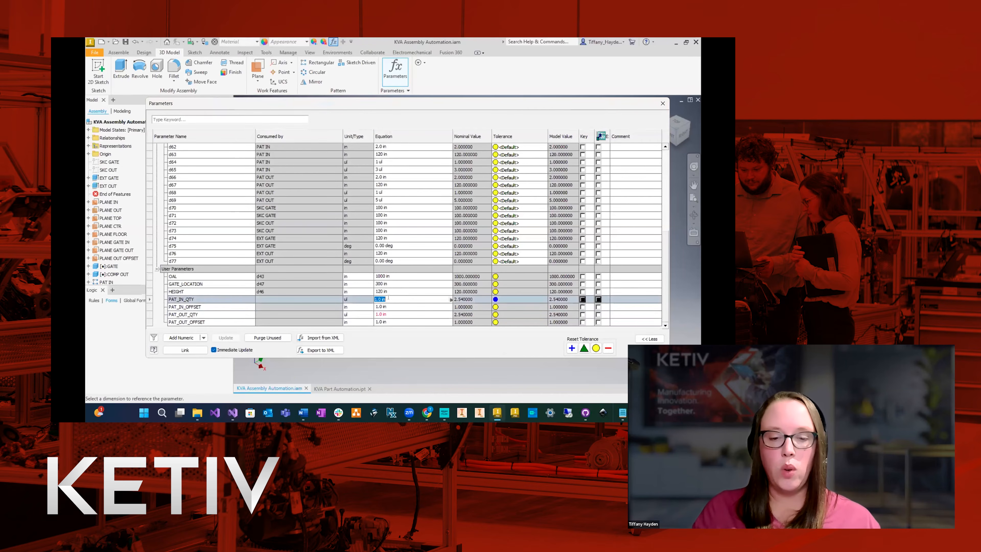
pyautogui.write('1')
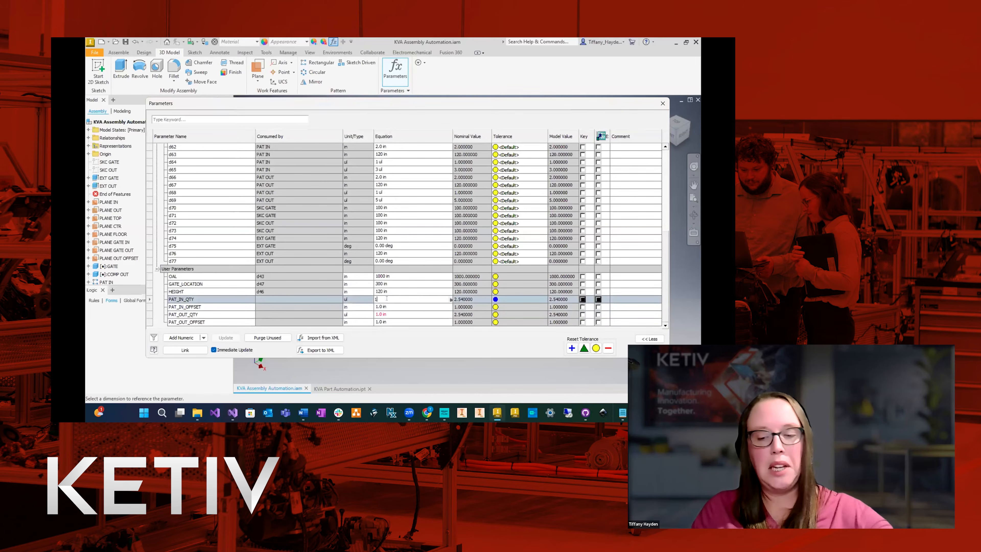
pyautogui.press('Return')
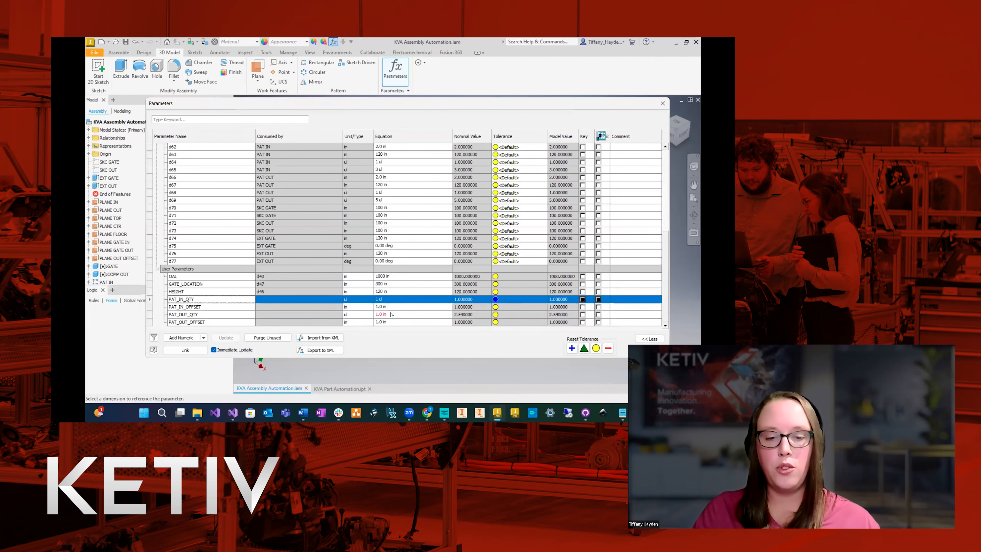
pyautogui.click(390, 314)
pyautogui.write('1')
pyautogui.press('Return')
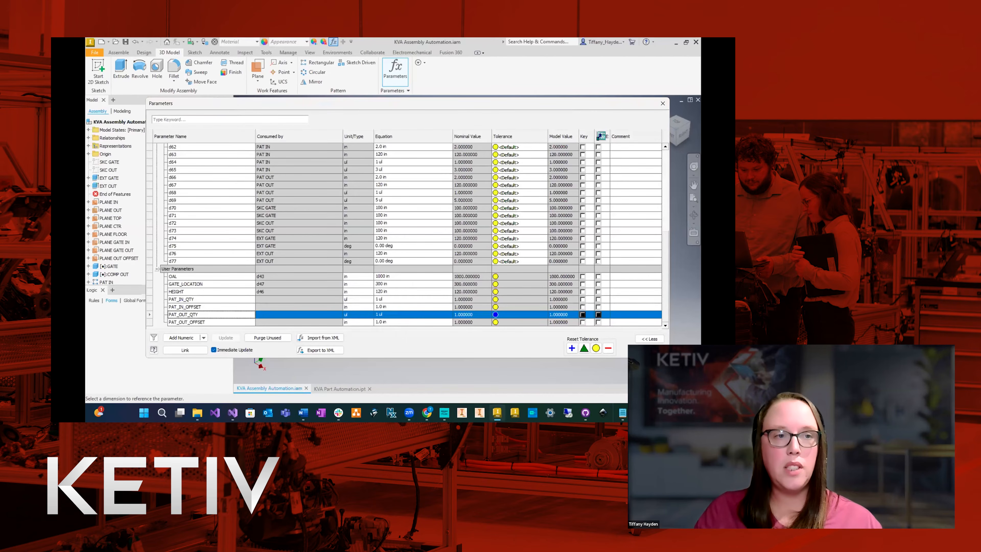
# Set the equations of PAT_IN_QTY to 3 ul and PAT_OUT_QTY to 5 ul.
pyautogui.click(389, 299)
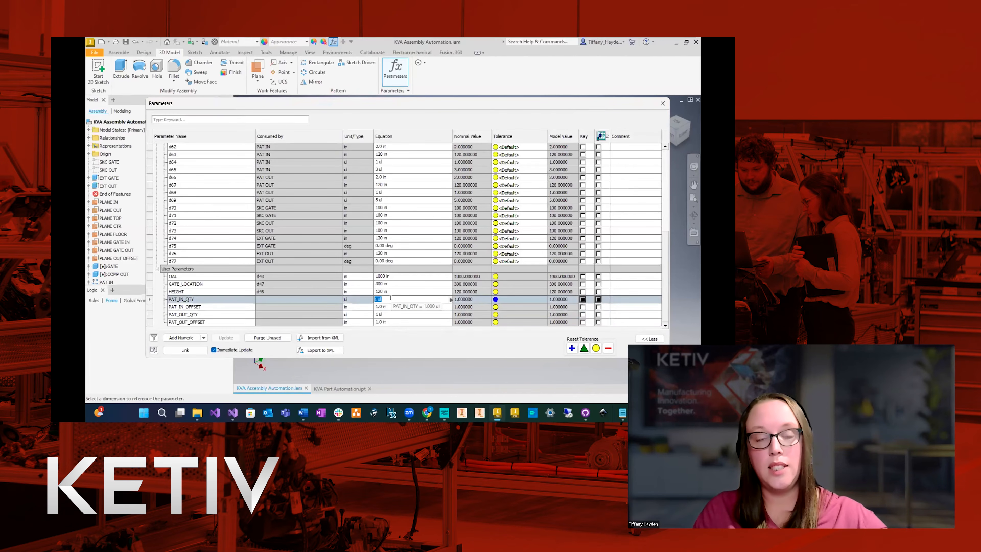
pyautogui.write('3')
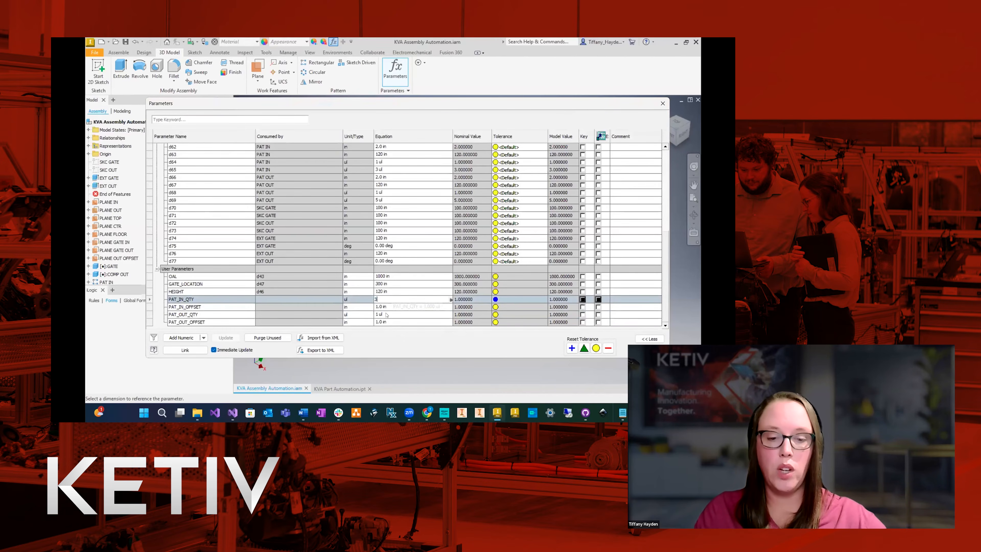
pyautogui.click(387, 316)
pyautogui.write('5')
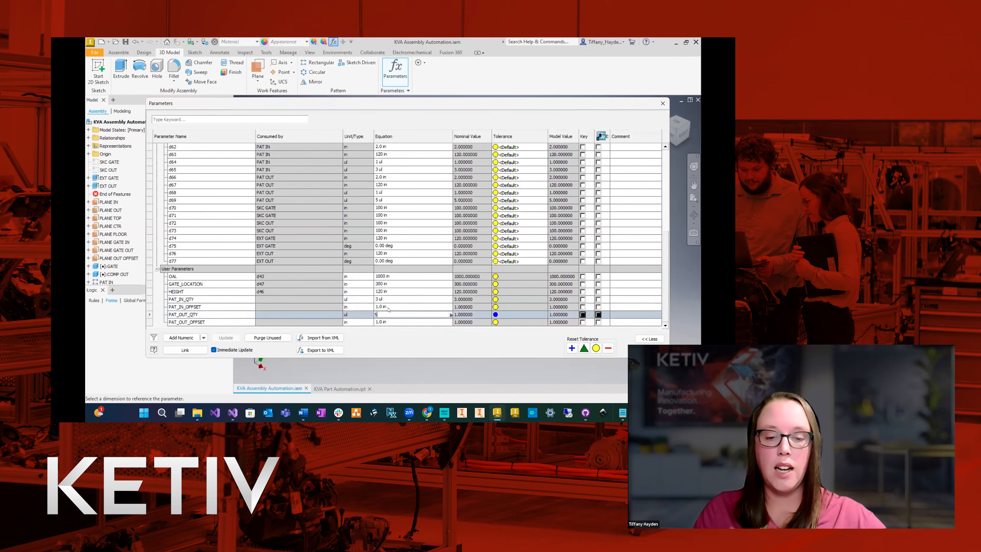
# Set both PAT_IN_OFFSET and PAT_OUT_OFFSET to 120 in and close the parameters.
pyautogui.click(388, 307)
pyautogui.write('120')
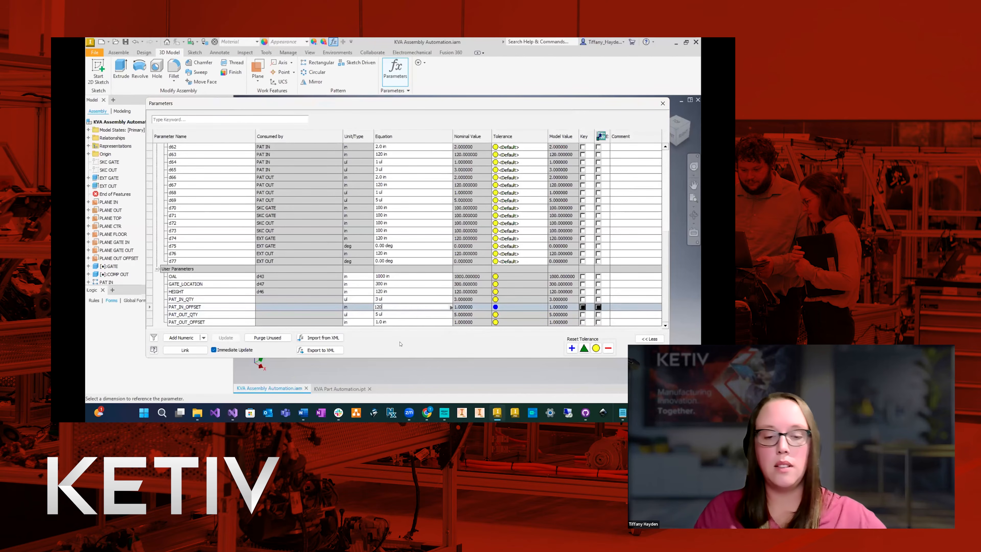
pyautogui.click(386, 322)
pyautogui.write('120')
pyautogui.press('Return')
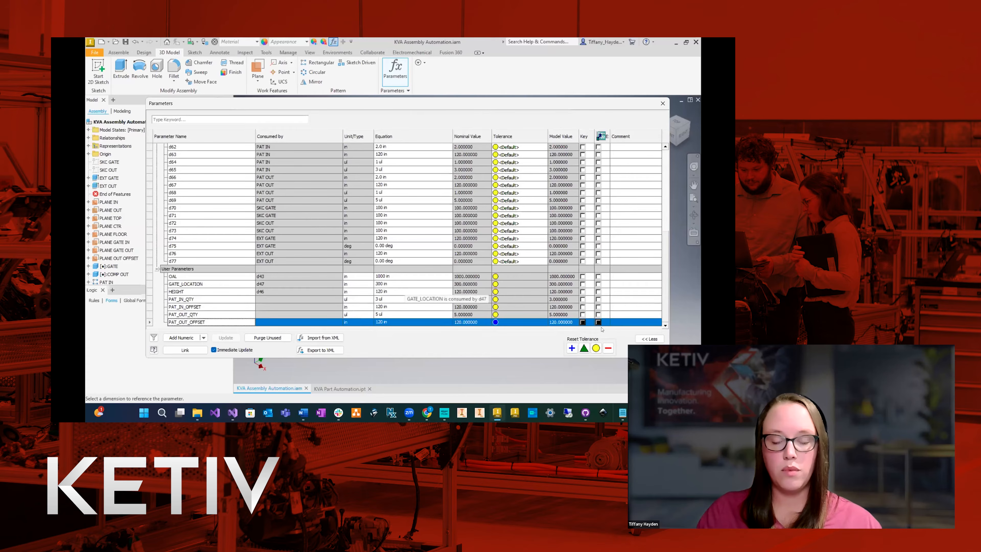
pyautogui.click(650, 350)
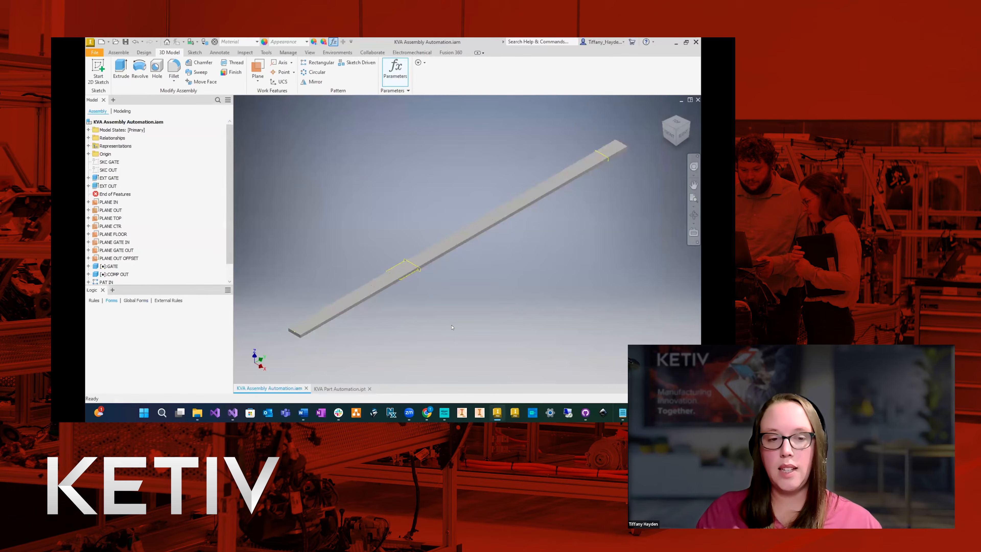
# Edit the PAT IN component pattern so its column count uses PAT_IN_QTY and its spacing uses PAT_IN_OFFSET.
pyautogui.scroll(-2, 130, 240)
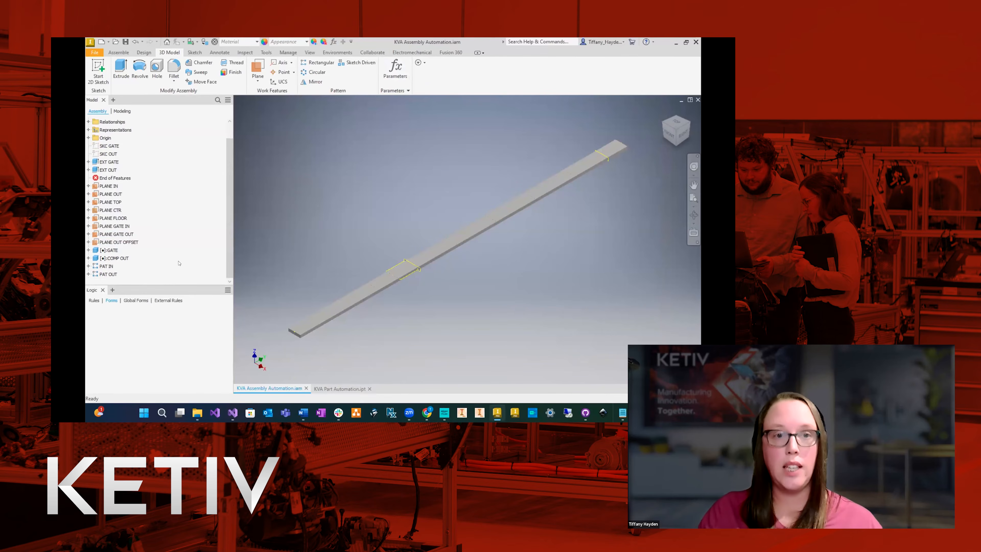
pyautogui.click(106, 265)
pyautogui.click(89, 265)
pyautogui.doubleClick(106, 250)
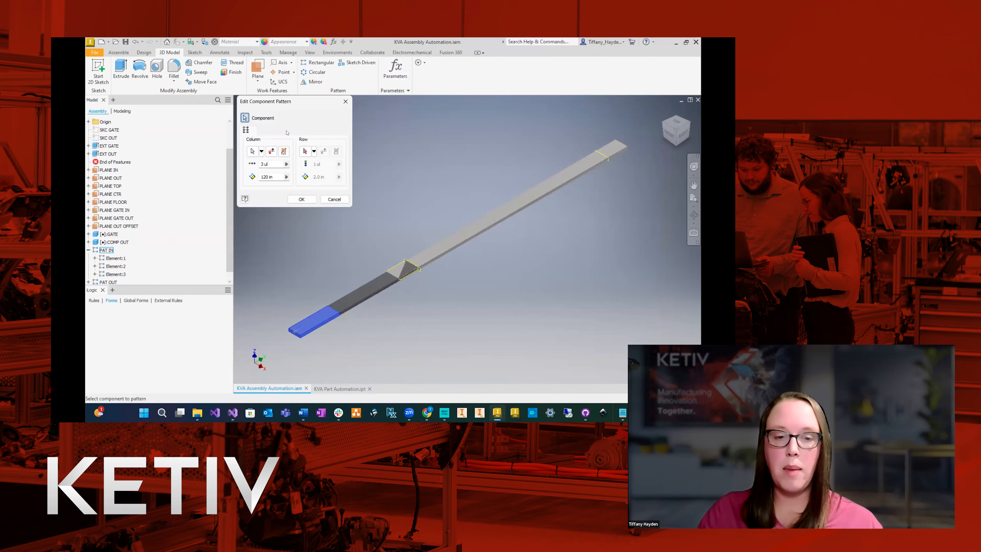
pyautogui.click(286, 164)
pyautogui.click(312, 166)
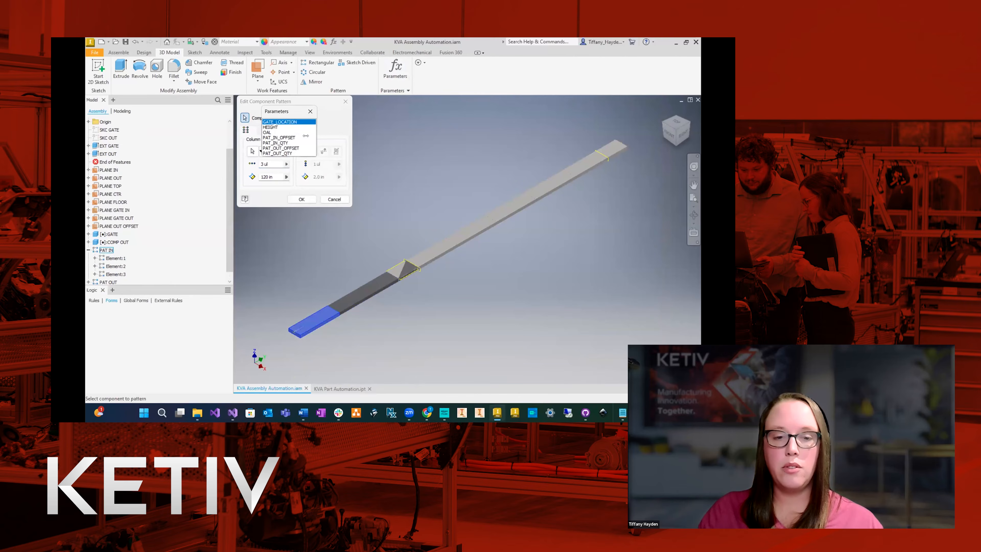
pyautogui.click(279, 142)
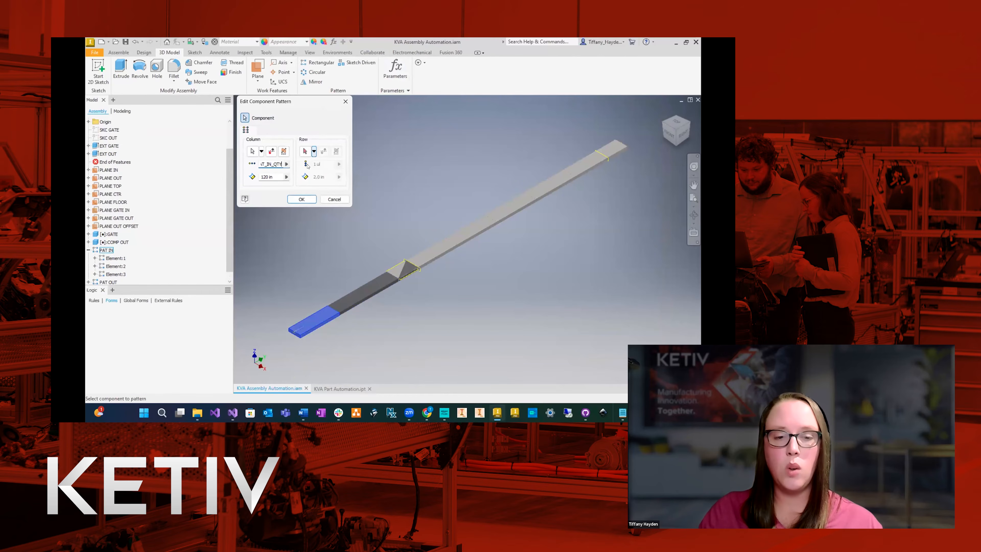
pyautogui.click(286, 177)
pyautogui.click(298, 187)
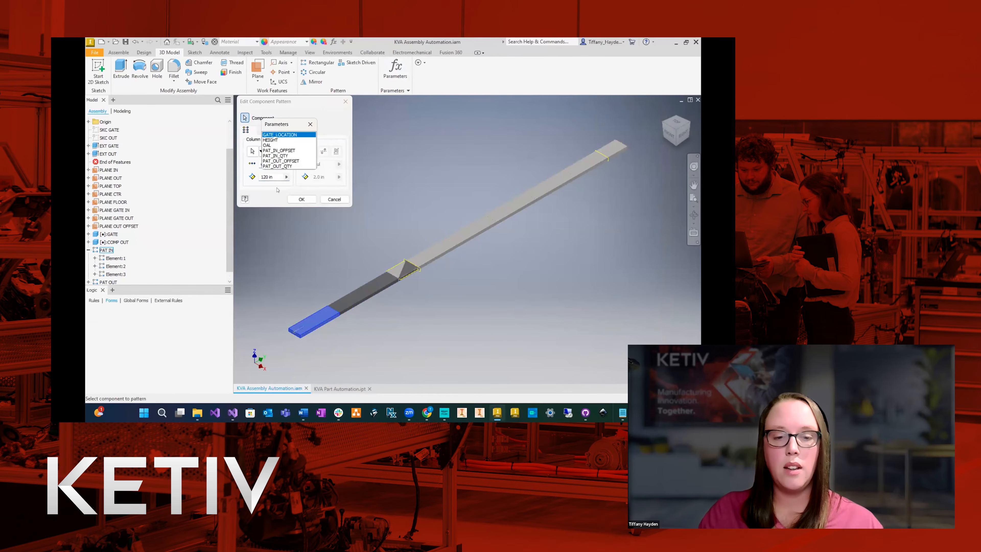
pyautogui.click(282, 150)
pyautogui.click(301, 199)
# Edit the PAT OUT component pattern so its column count uses PAT_OUT_QTY and its spacing uses PAT_OUT_OFFSET.
pyautogui.scroll(-1, 210, 228)
pyautogui.doubleClick(108, 274)
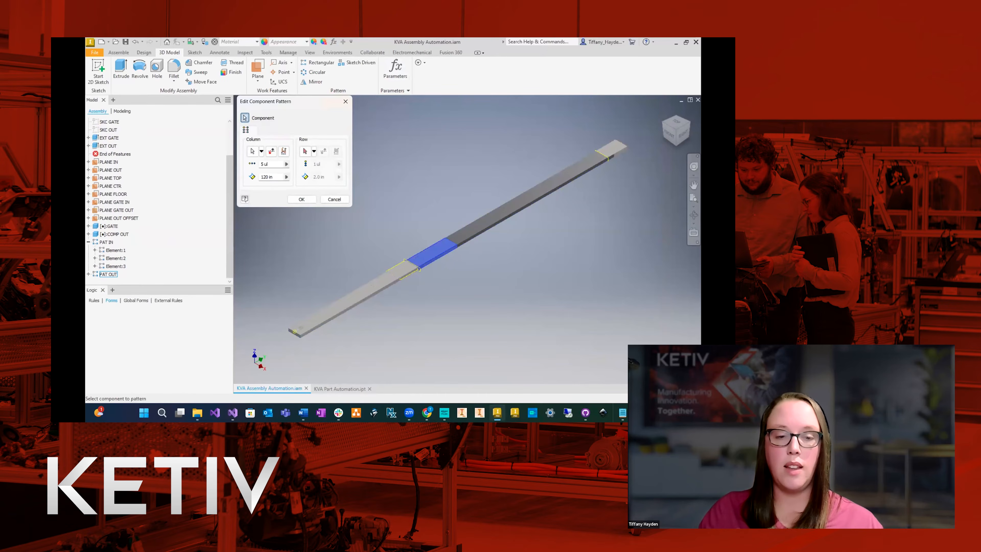
pyautogui.click(286, 164)
pyautogui.click(312, 175)
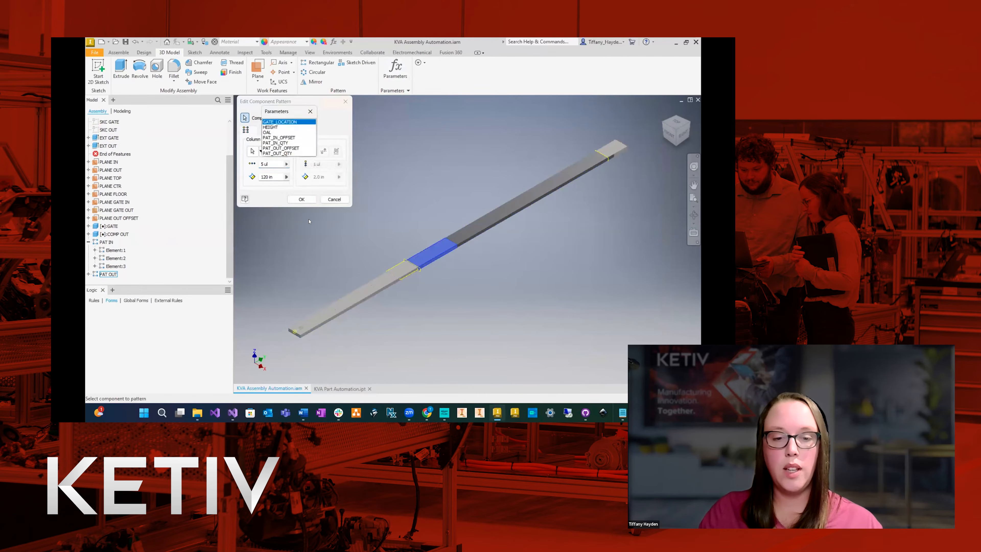
pyautogui.click(279, 153)
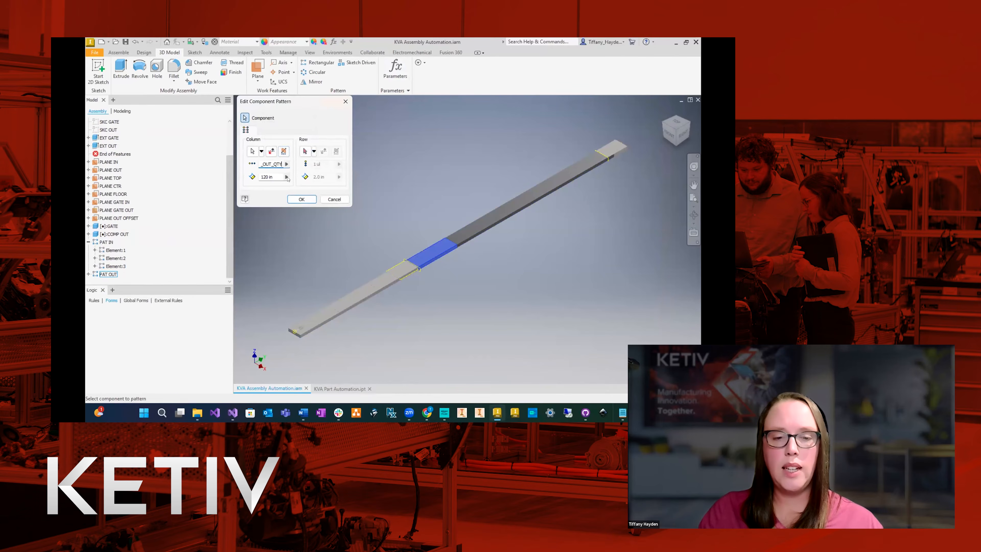
pyautogui.click(286, 176)
pyautogui.click(309, 188)
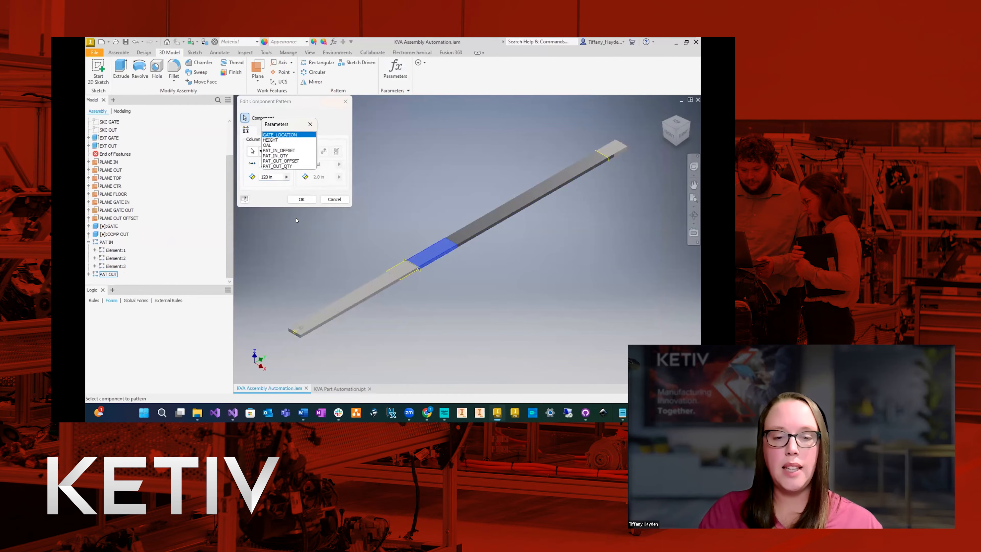
pyautogui.click(281, 161)
pyautogui.click(301, 200)
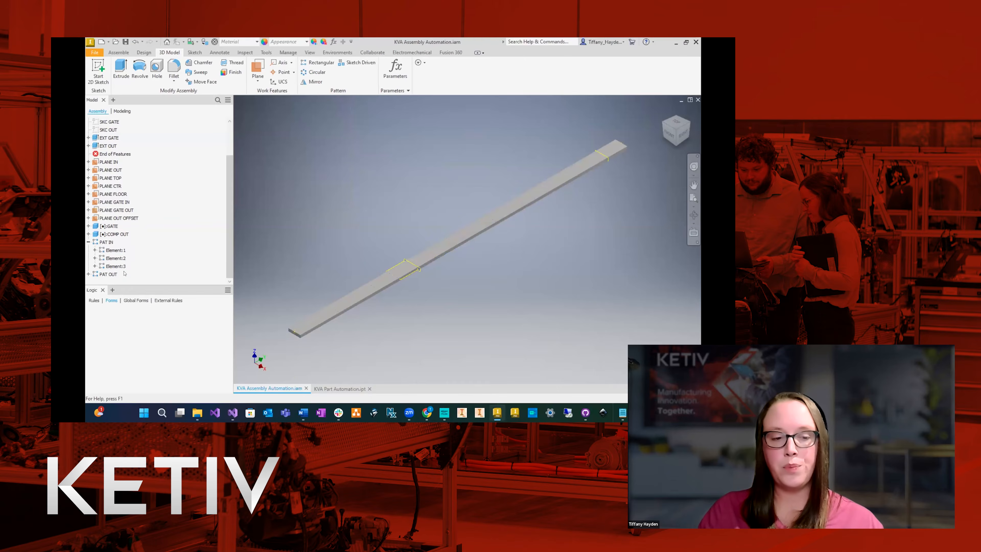
pyautogui.click(88, 242)
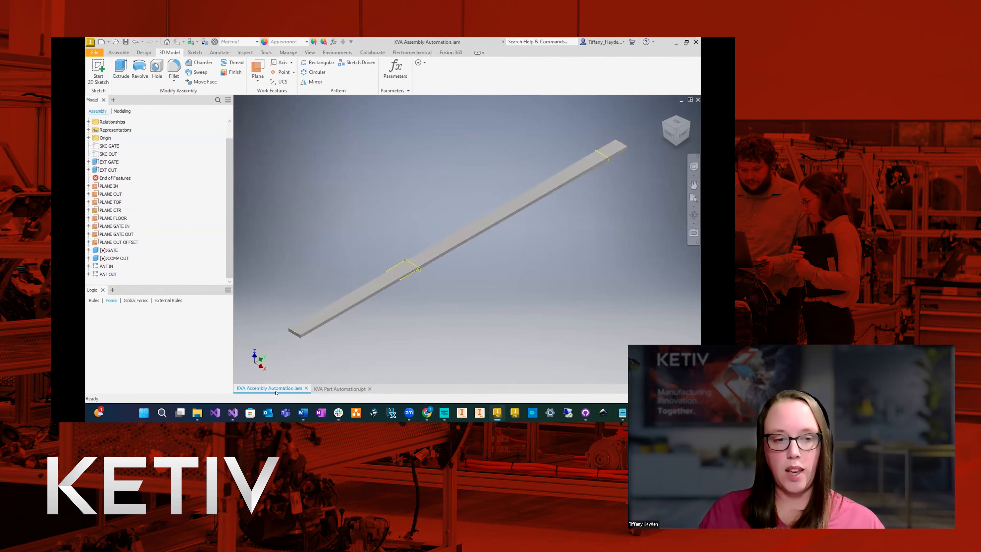
# Add a custom text iProperty named FAMILY with the value ATQ to the assembly.
pyautogui.scroll(1, 175, 225)
pyautogui.click(142, 123)
pyautogui.rightClick(142, 124)
pyautogui.click(163, 250)
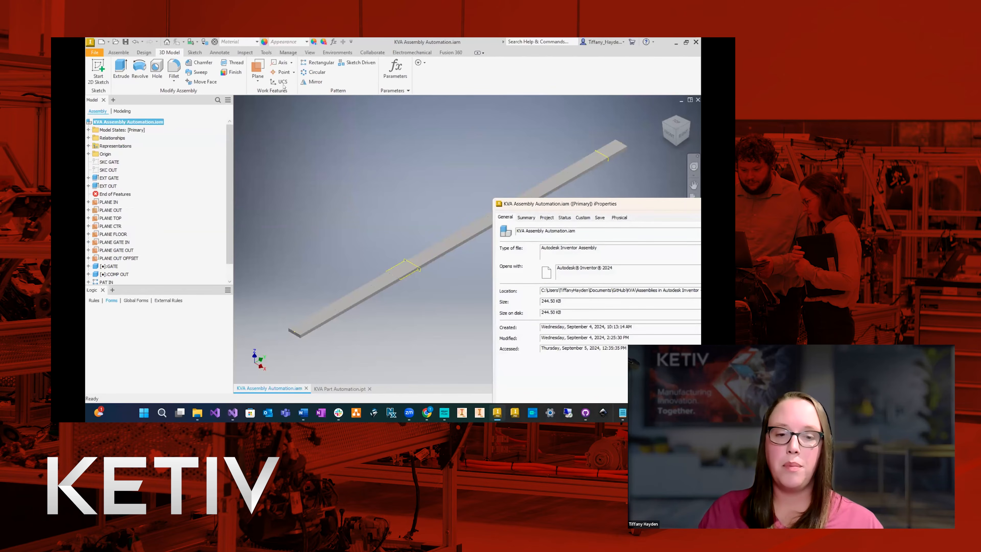
pyautogui.click(289, 96)
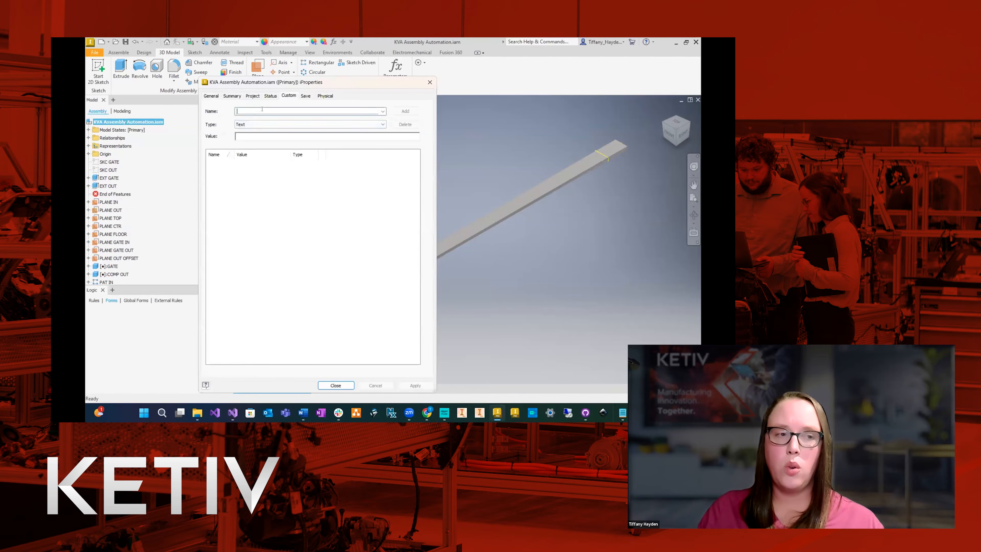
pyautogui.write('FAMILY')
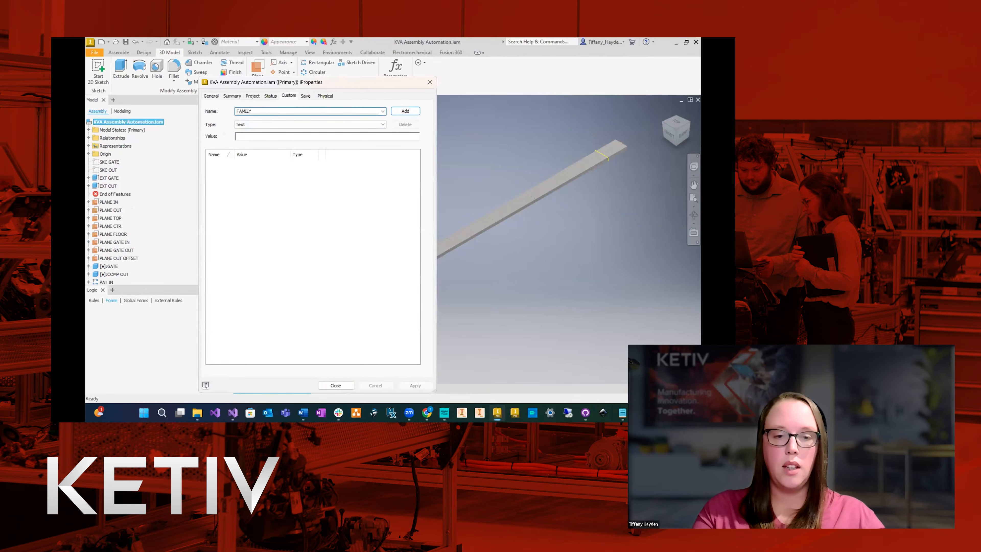
pyautogui.press('Tab')
pyautogui.press('Tab')
pyautogui.write('AT')
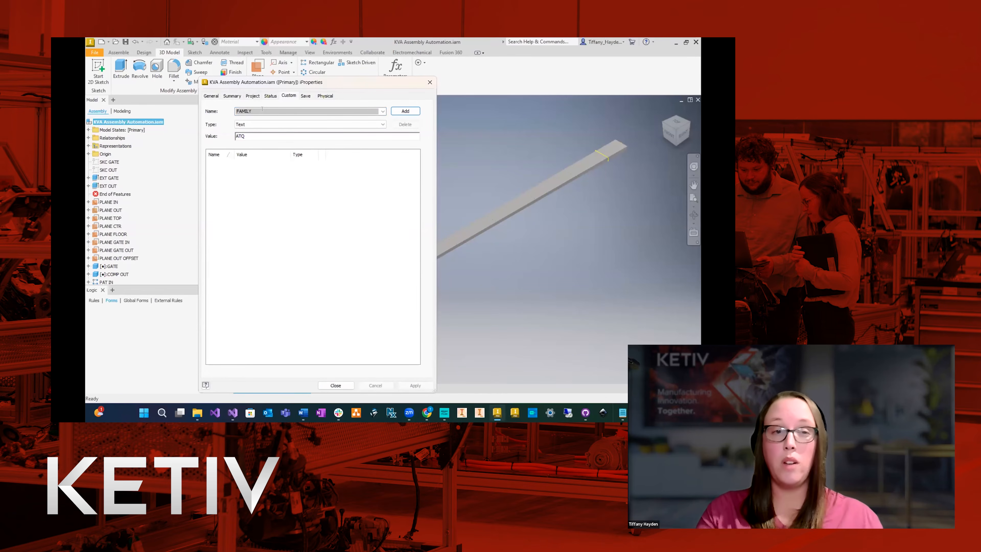
pyautogui.write('Q')
pyautogui.click(405, 111)
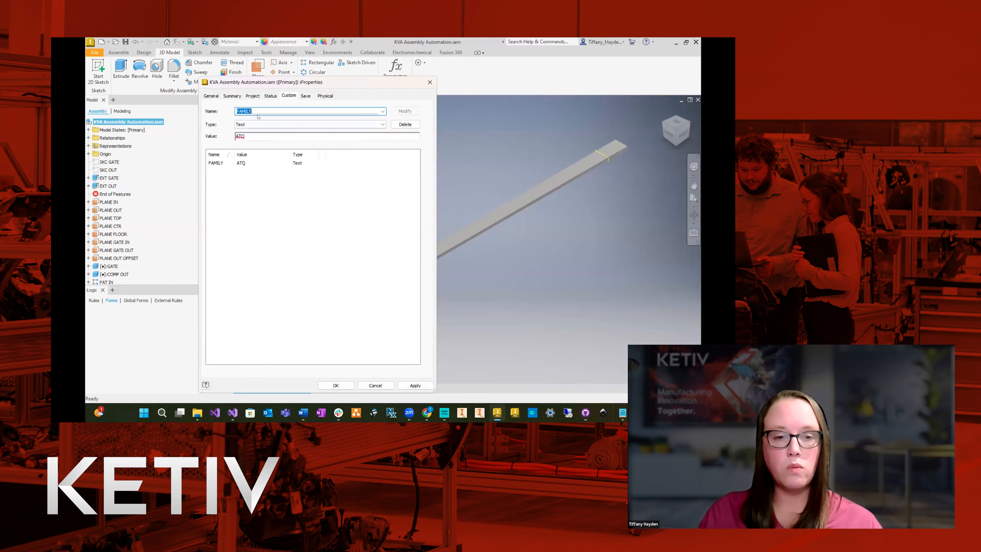
# Add a custom text iProperty named OAL with the value 1000.
pyautogui.write('OAL')
pyautogui.press('Tab')
pyautogui.press('Tab')
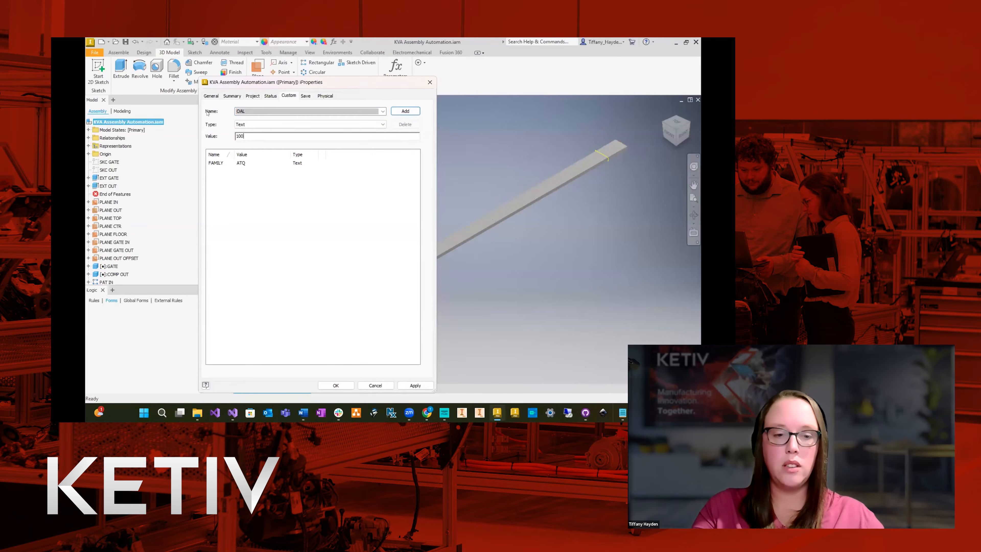
pyautogui.click(404, 110)
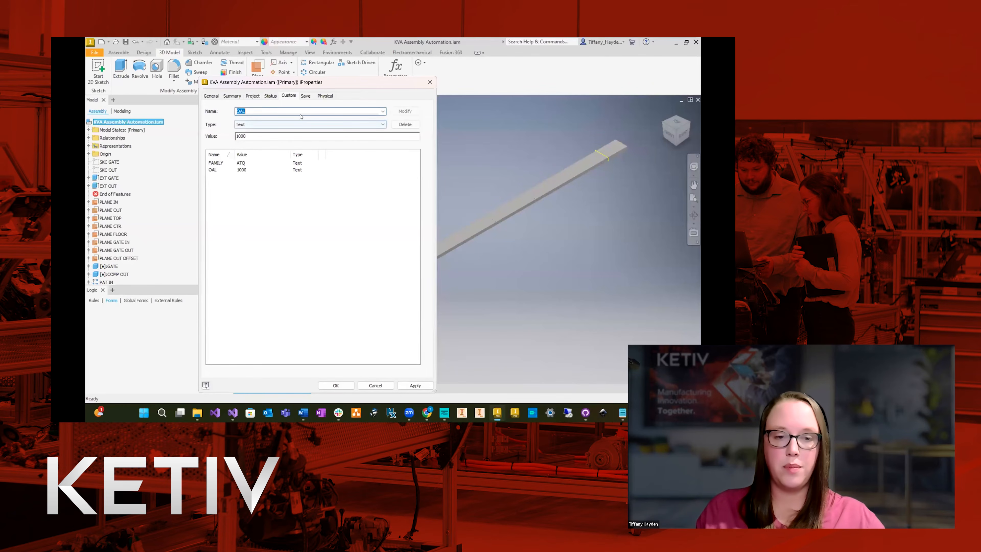
# Add a custom text iProperty named GATE LOCATION with the value 300.
pyautogui.write('GATE LOCATION')
pyautogui.press('Tab')
pyautogui.press('Tab')
pyautogui.write('300')
pyautogui.click(405, 112)
# Add a custom text iProperty named HEIGHT with the value 120, then apply and close the iProperties.
pyautogui.write('HEIGHT')
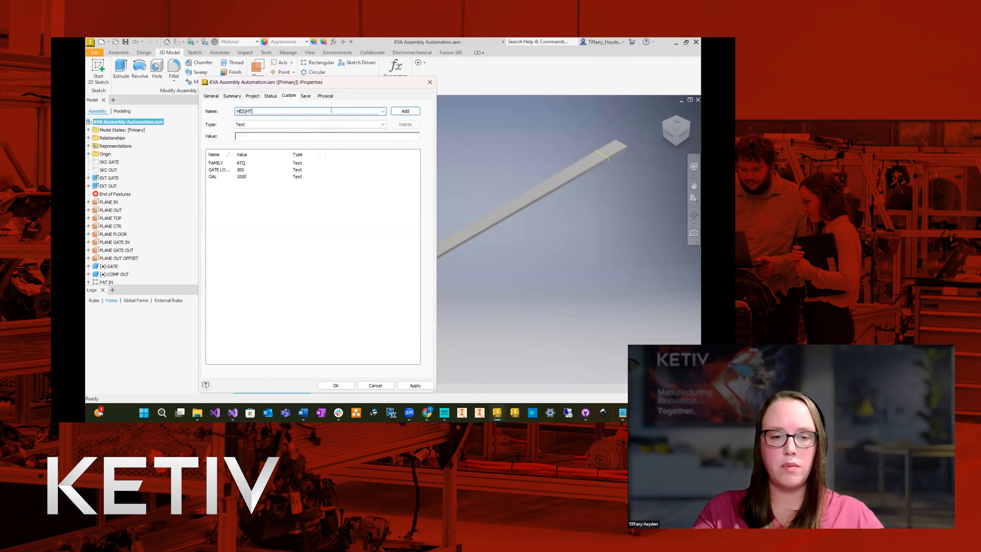
pyautogui.press('Tab')
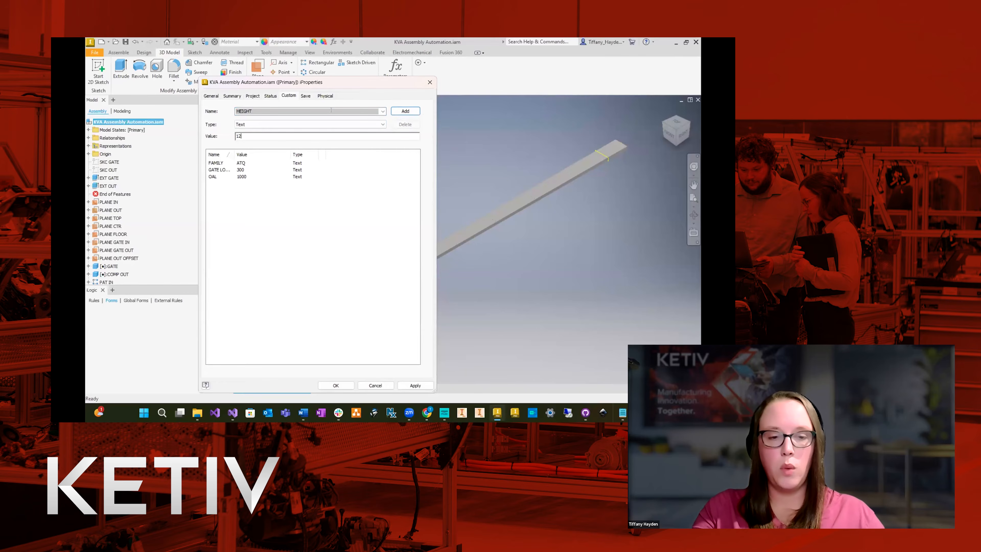
pyautogui.press('Return')
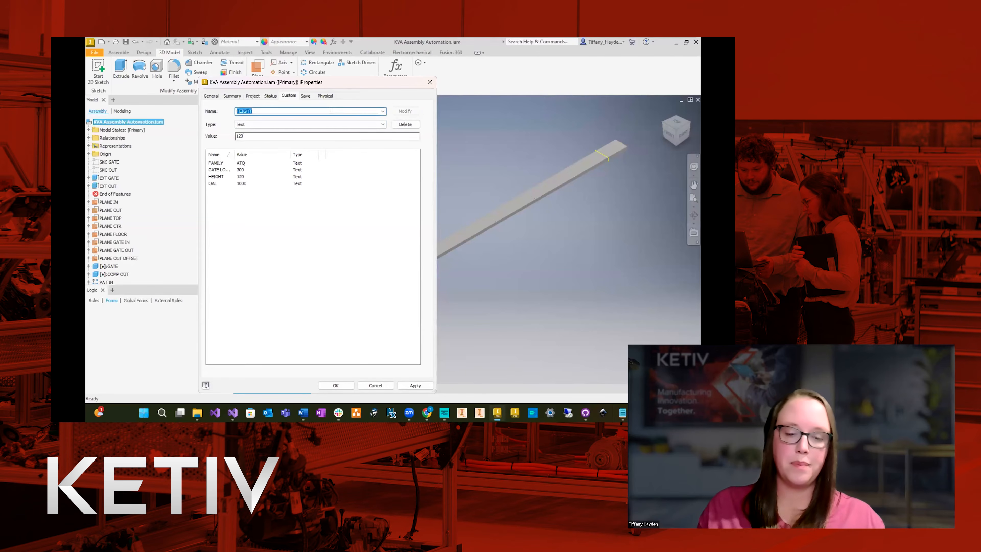
pyautogui.click(415, 385)
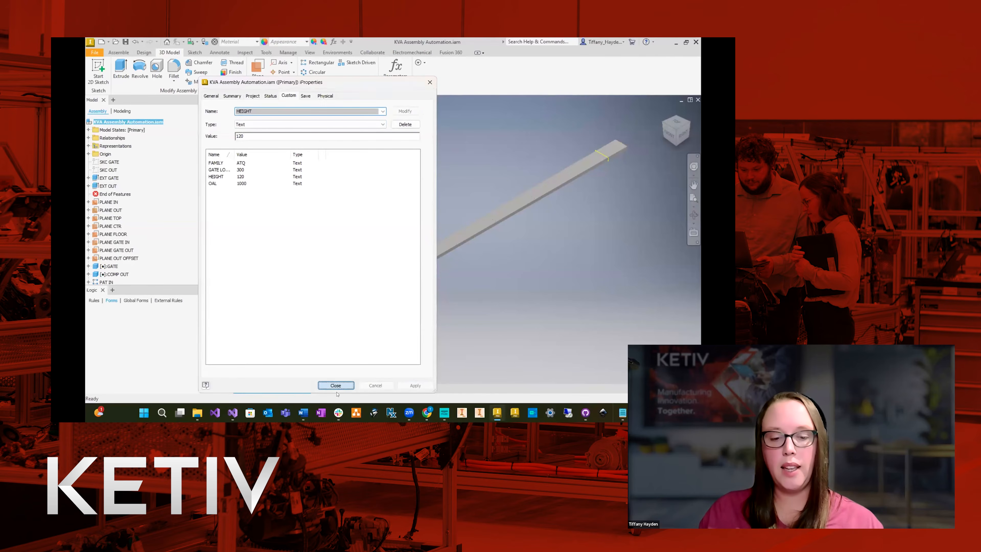
pyautogui.click(336, 388)
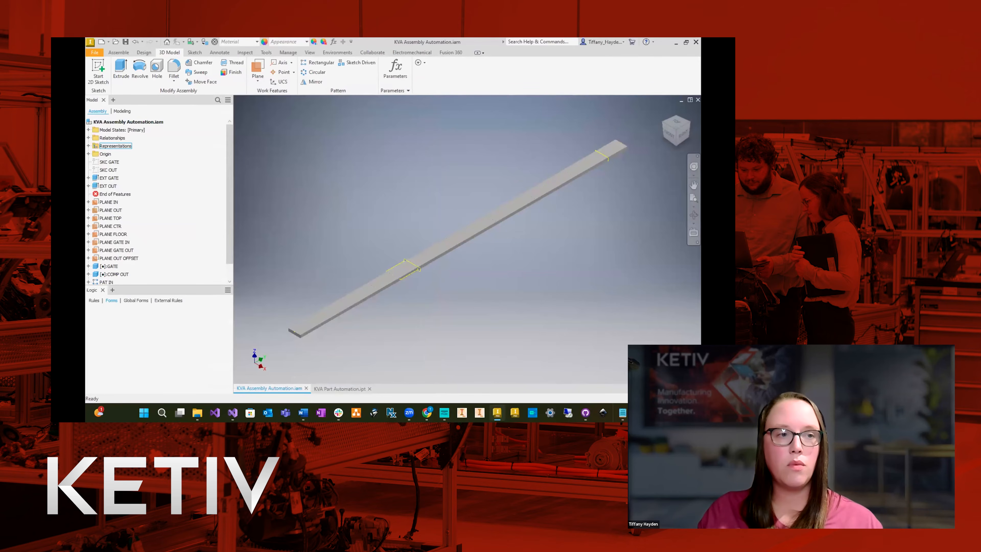
# Show the external rules in the iLogic browser.
pyautogui.click(166, 301)
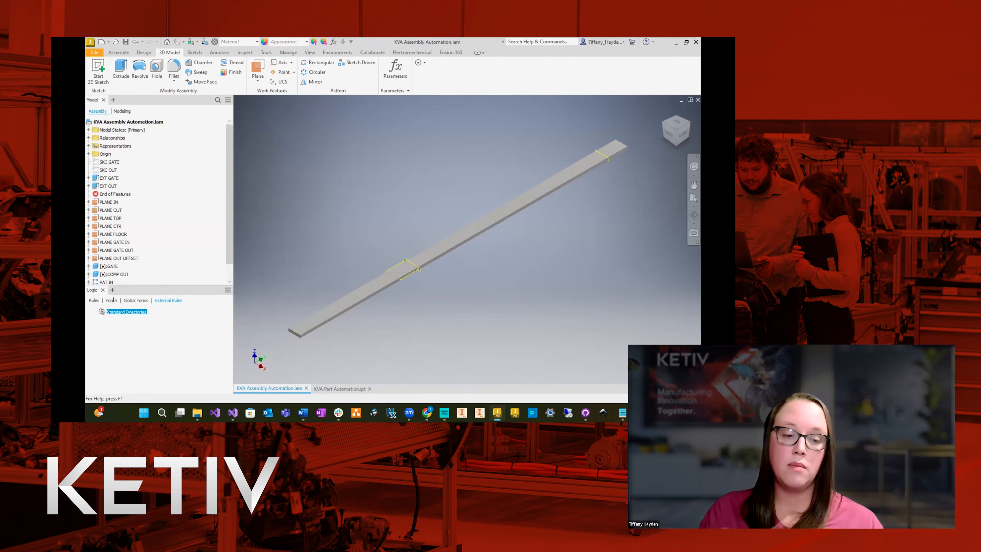
pyautogui.rightClick(112, 312)
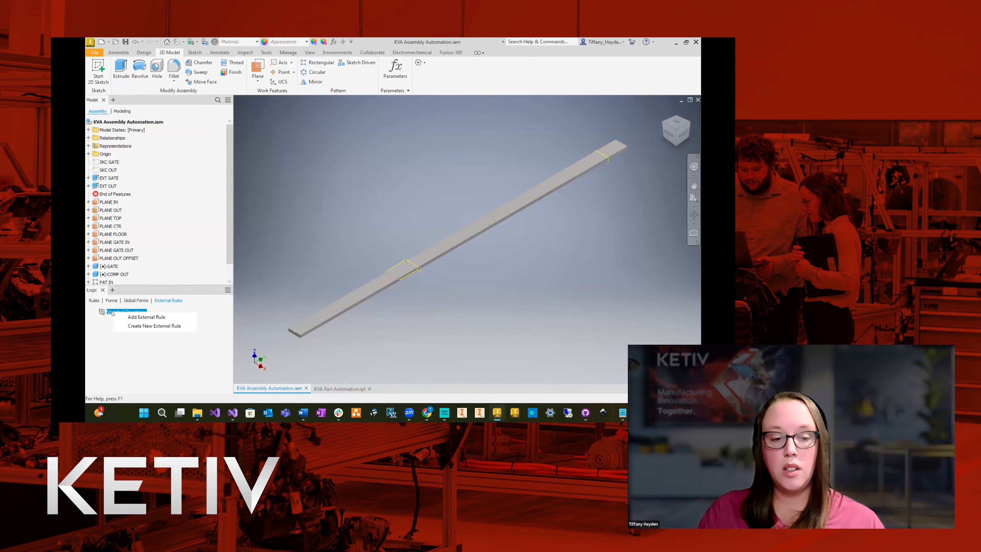
pyautogui.click(146, 317)
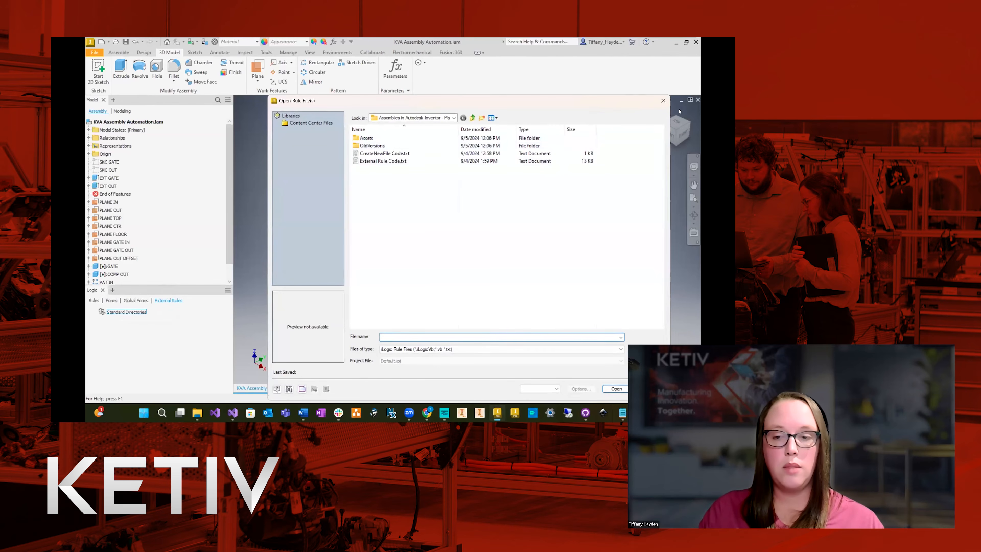
pyautogui.click(663, 101)
# Start a new external rule file in the Planning for Automation folder and name it Assembly External Rule.
pyautogui.rightClick(120, 313)
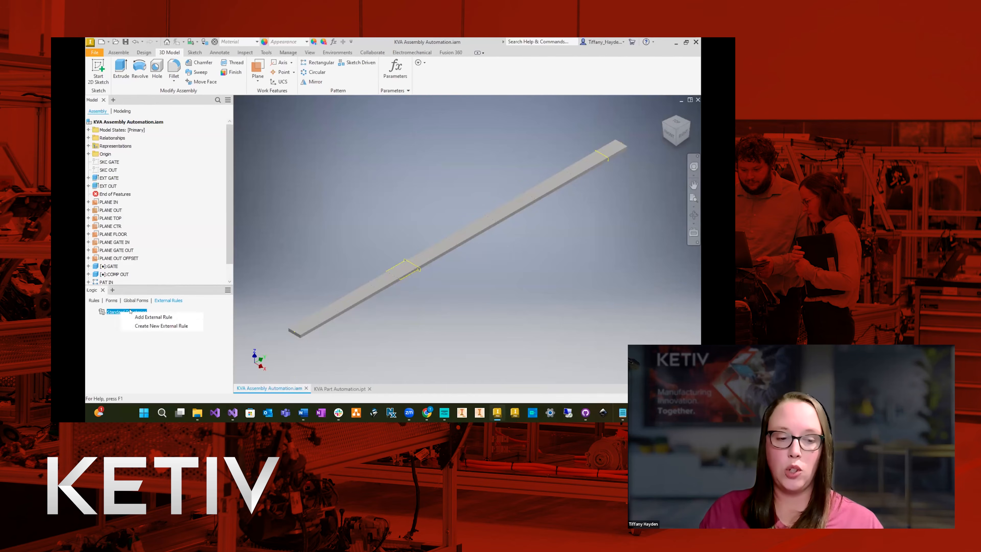
pyautogui.click(133, 327)
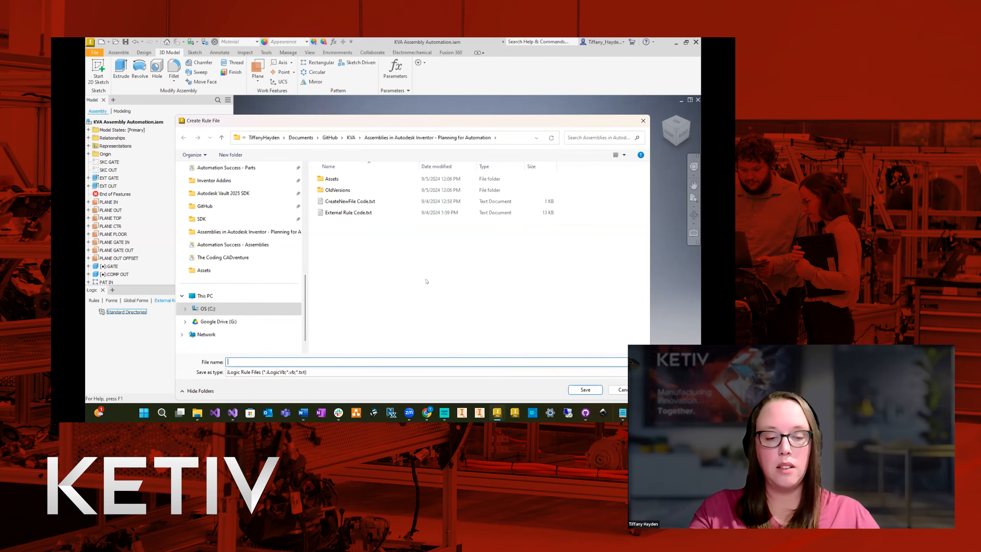
pyautogui.press('capslock')
pyautogui.press('capslock')
pyautogui.write('A')
pyautogui.press('capslock')
pyautogui.write('ssembly External Rule')
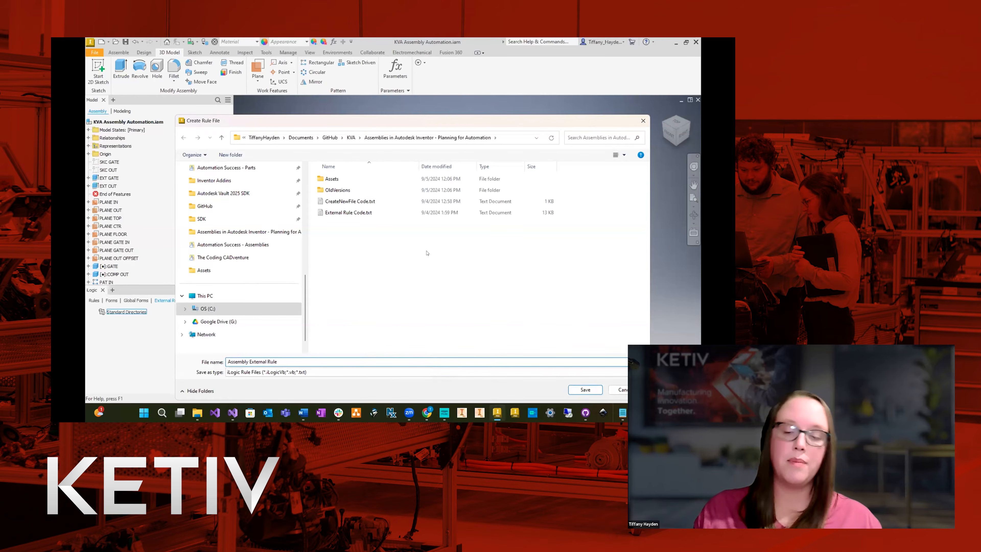
# Append the .txt extension to the rule's file name, save the file and close the empty rule editor.
pyautogui.click(329, 374)
pyautogui.click(308, 374)
pyautogui.click(292, 361)
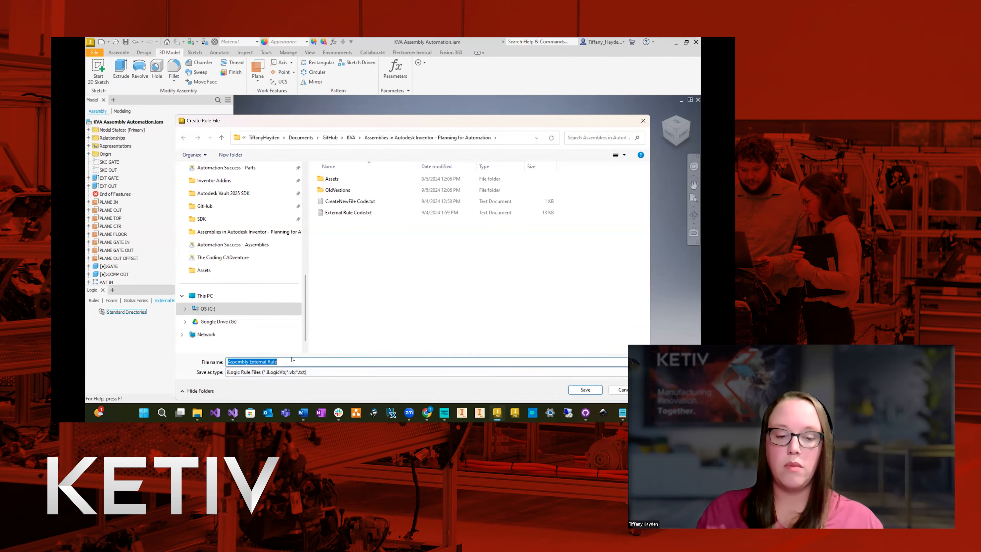
pyautogui.click(293, 361)
pyautogui.write('.txt')
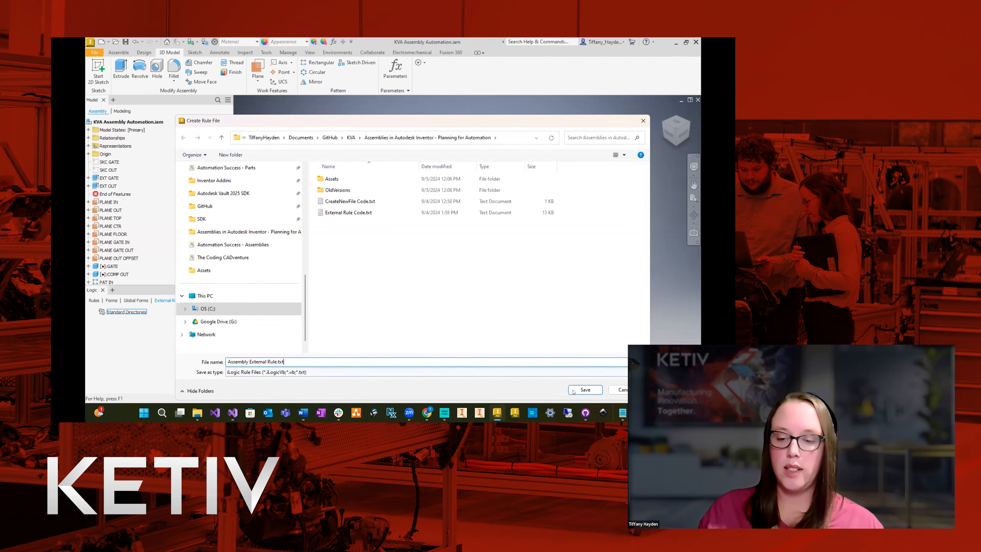
pyautogui.click(584, 389)
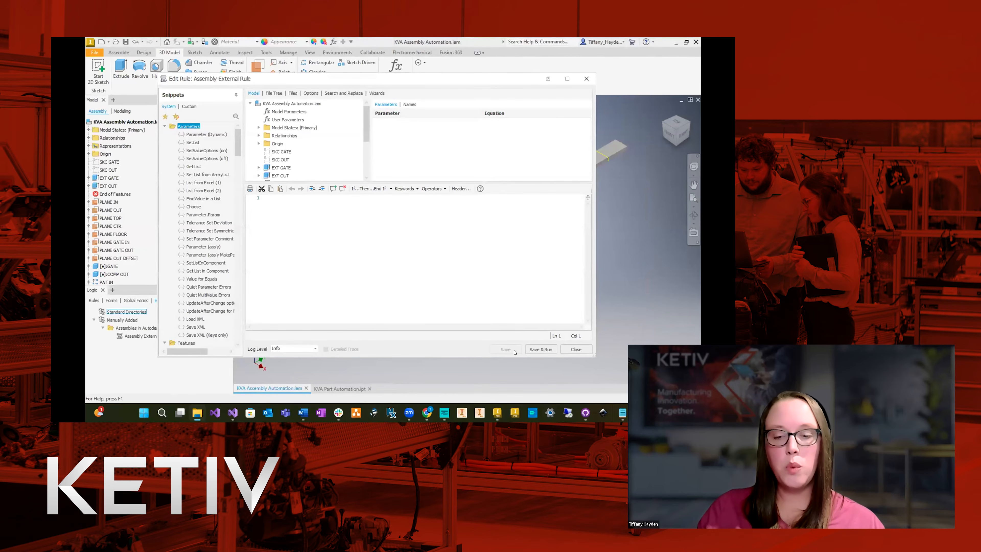
pyautogui.click(576, 349)
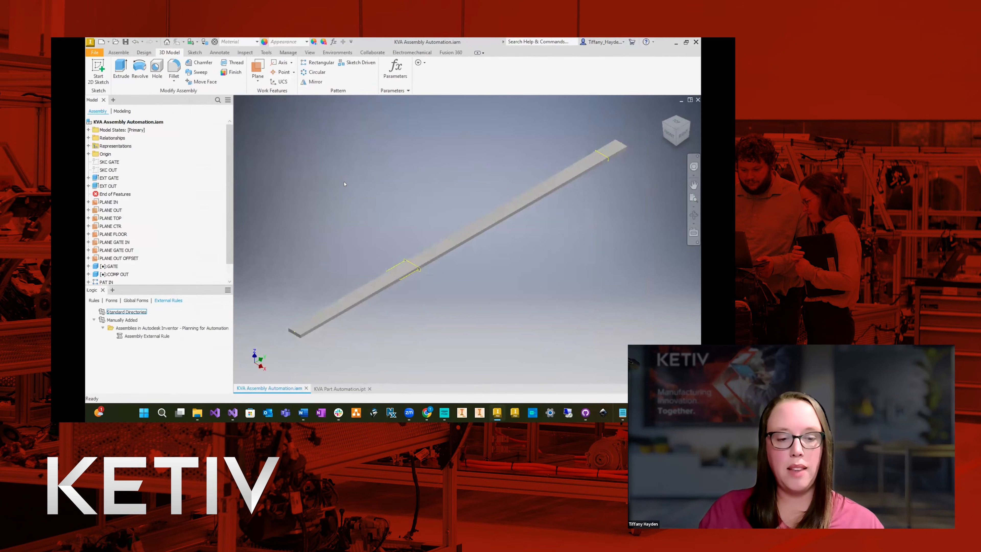
# Create a new iLogic form in the assembly and label it Drive Model.
pyautogui.click(111, 300)
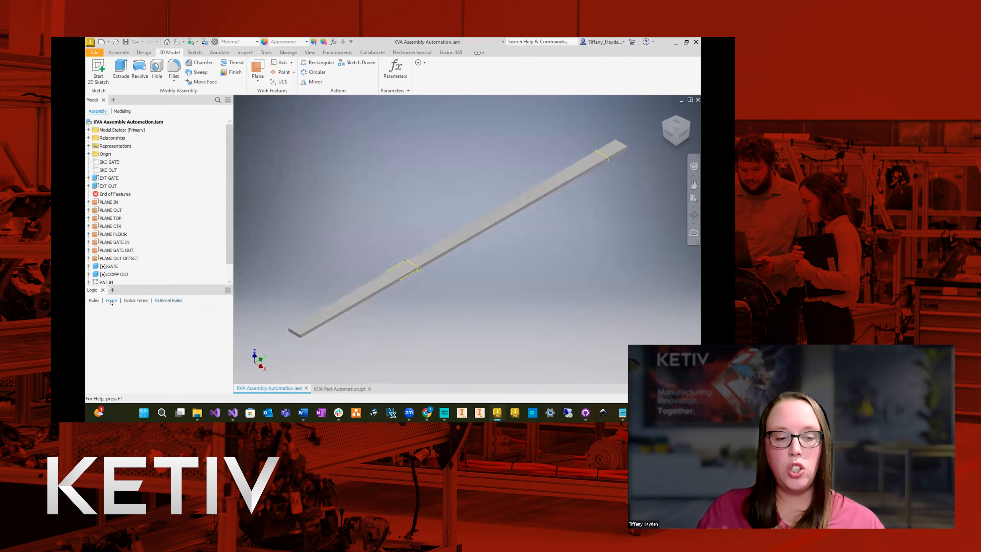
pyautogui.rightClick(138, 314)
pyautogui.click(156, 319)
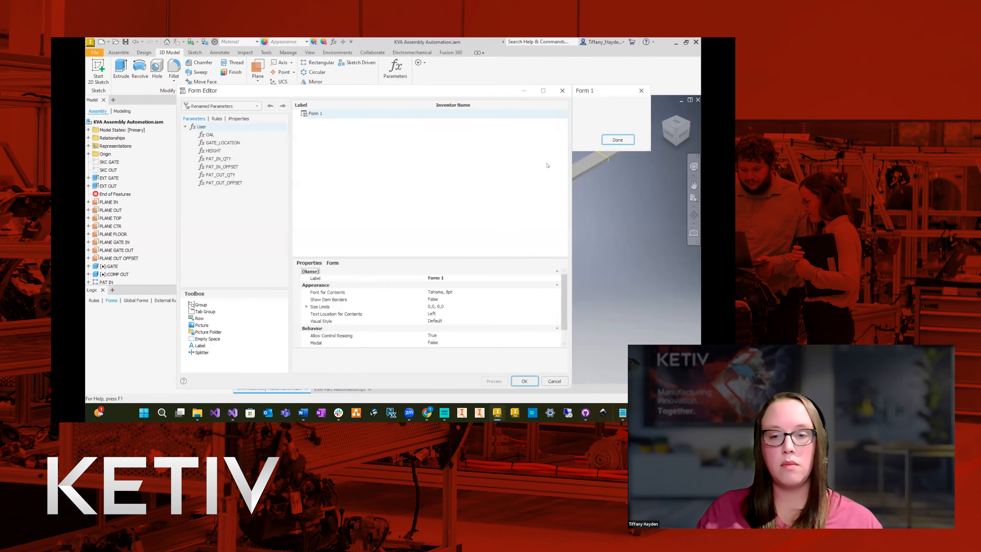
pyautogui.click(412, 277)
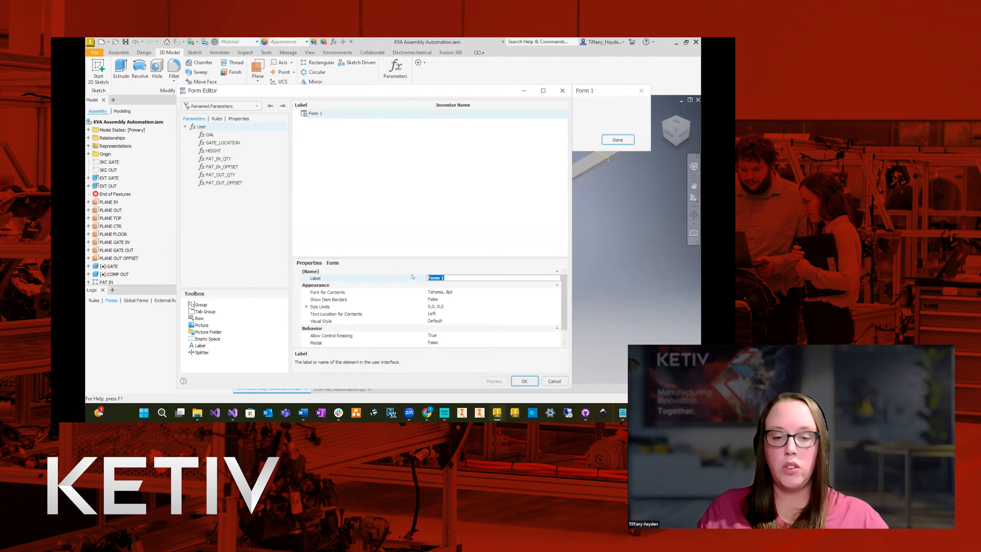
pyautogui.write('Drive Model')
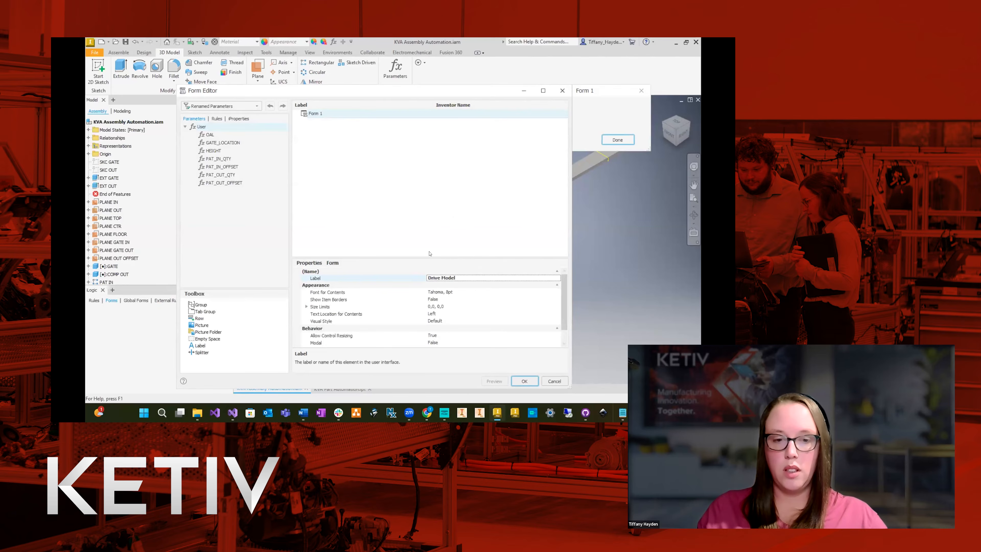
pyautogui.click(361, 184)
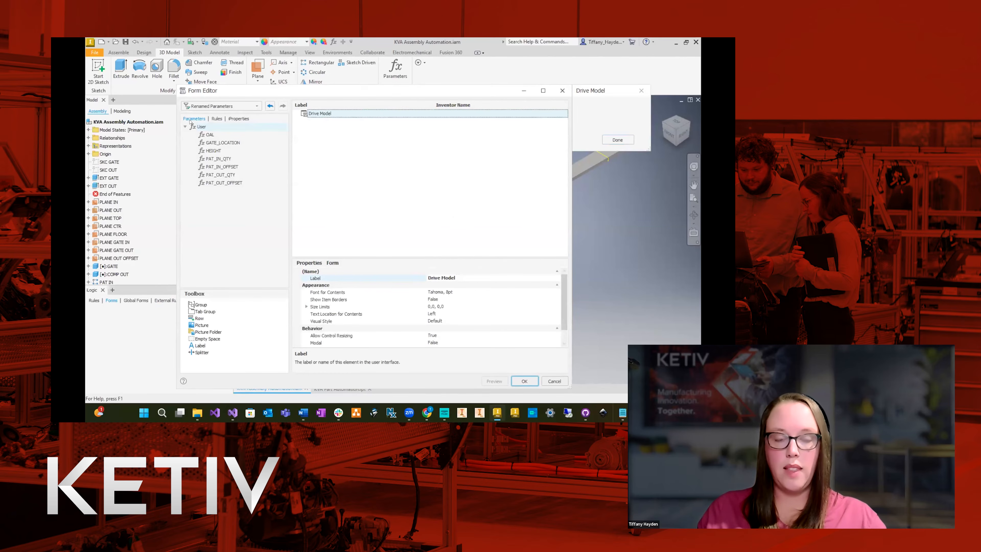
# Add the custom iProperties FAMILY, GATE LOCATION, HEIGHT and OAL to the Drive Model form.
pyautogui.click(236, 118)
pyautogui.moveTo(211, 255); pyautogui.dragTo(309, 180)
pyautogui.moveTo(215, 264); pyautogui.dragTo(333, 167)
pyautogui.moveTo(221, 272); pyautogui.dragTo(346, 203)
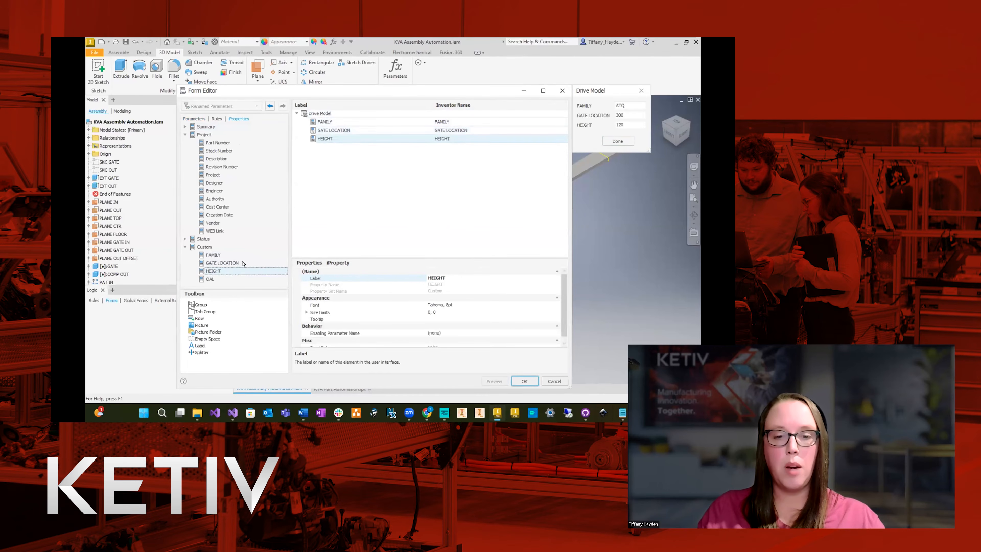
pyautogui.moveTo(210, 279); pyautogui.dragTo(340, 189)
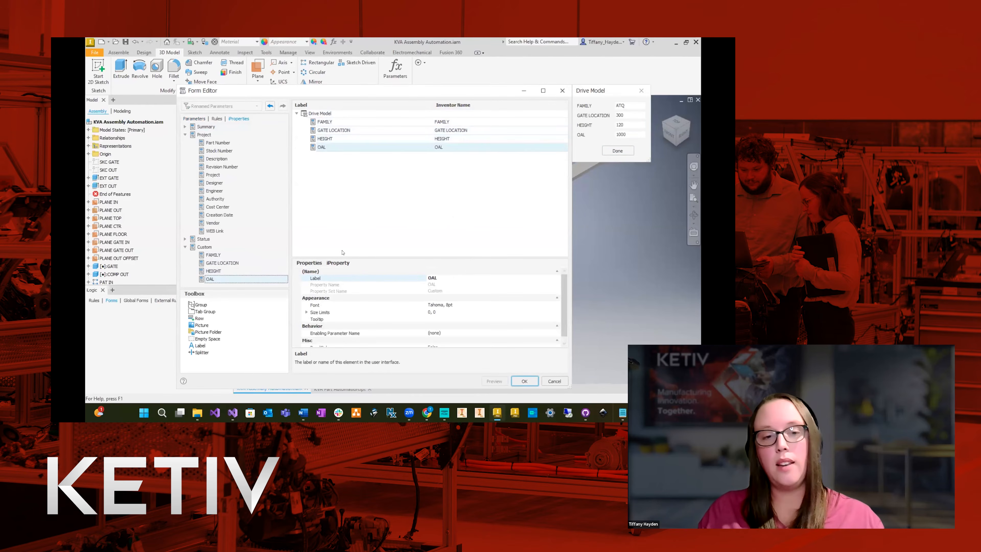
# Finish the Drive Model form with a button for the Assembly External Rule and try the form out.
pyautogui.click(217, 119)
pyautogui.moveTo(219, 133); pyautogui.dragTo(344, 160)
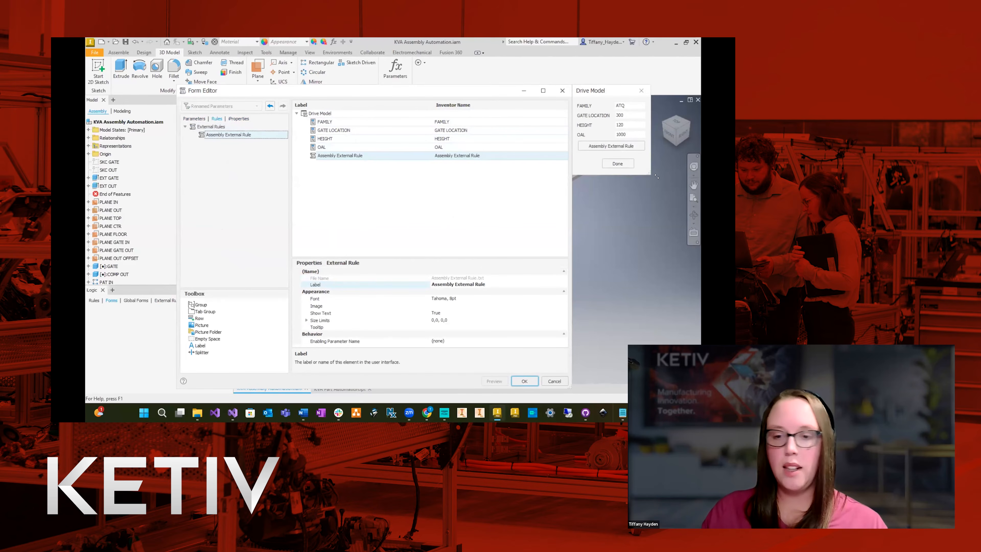
pyautogui.moveTo(656, 176); pyautogui.dragTo(648, 189)
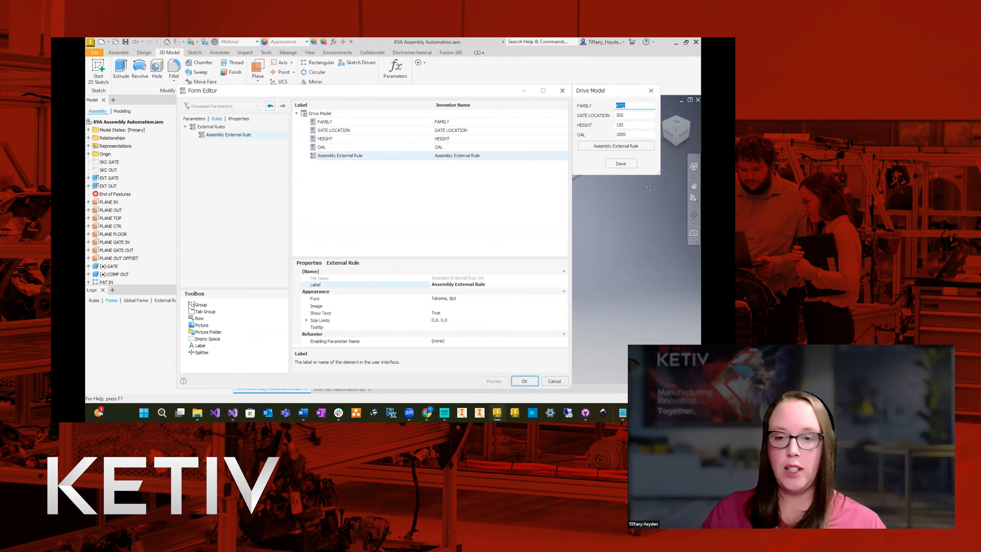
pyautogui.click(524, 381)
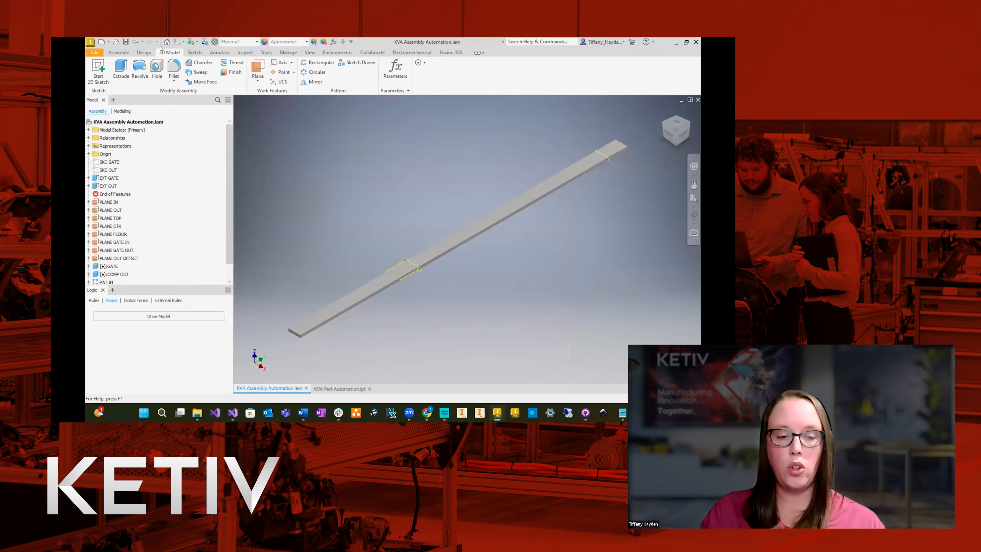
pyautogui.click(159, 316)
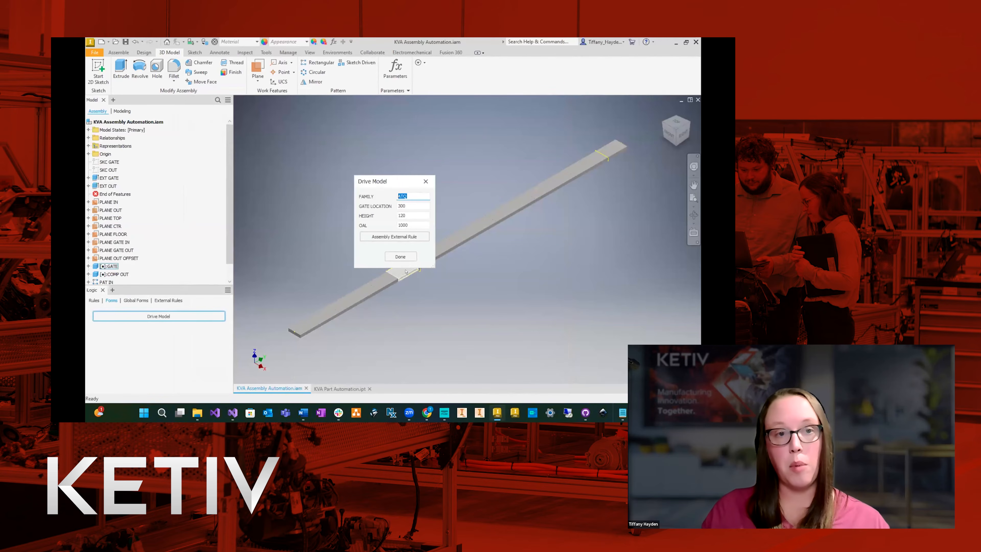
pyautogui.click(387, 237)
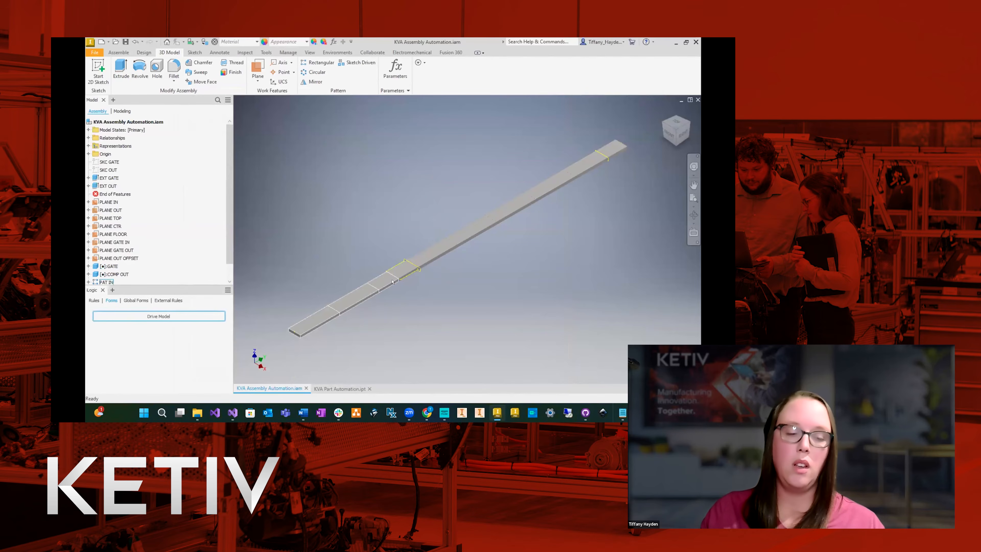
# Paste the copied rule code into the Assembly External Rule, then save and run it.
pyautogui.click(168, 300)
pyautogui.click(128, 336)
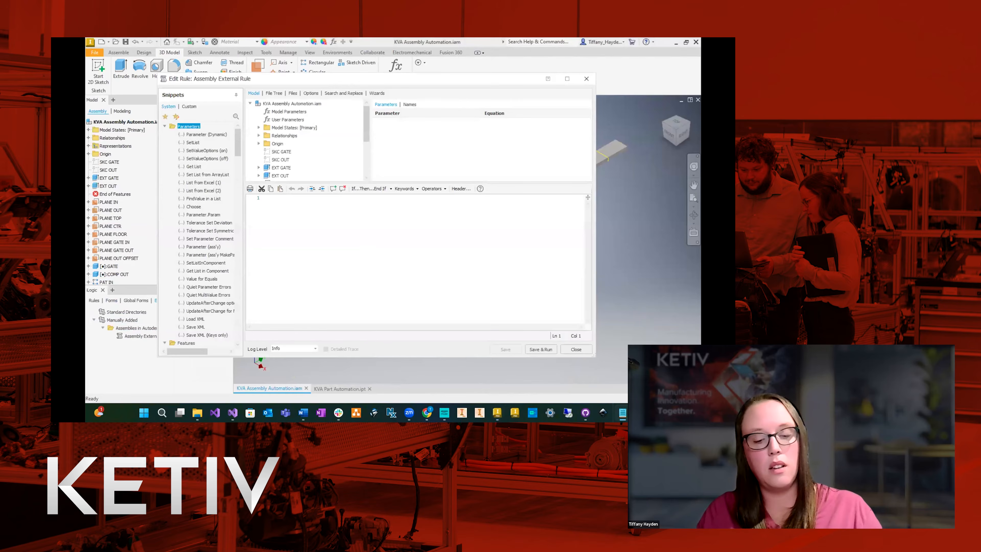
pyautogui.click(350, 218)
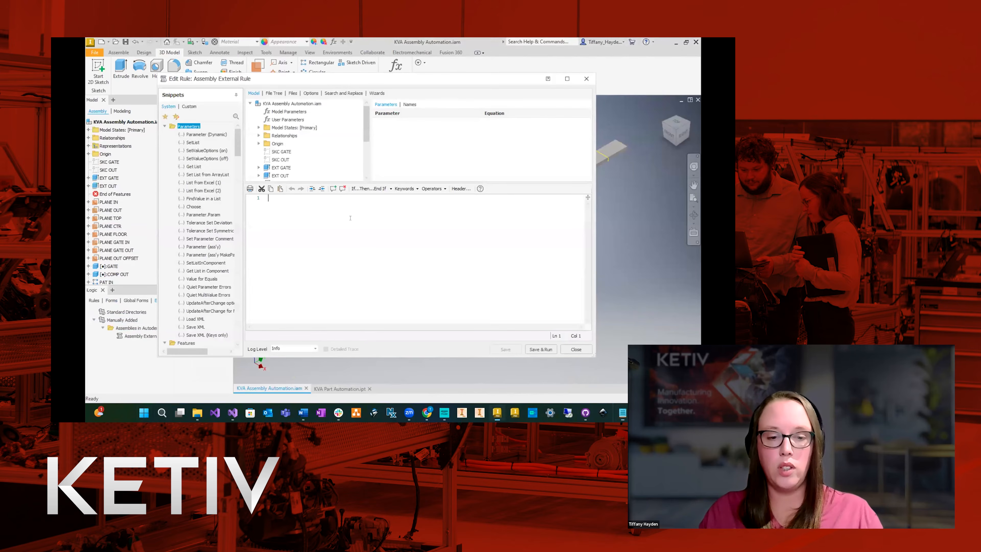
pyautogui.hotkey('ctrl', 'v')
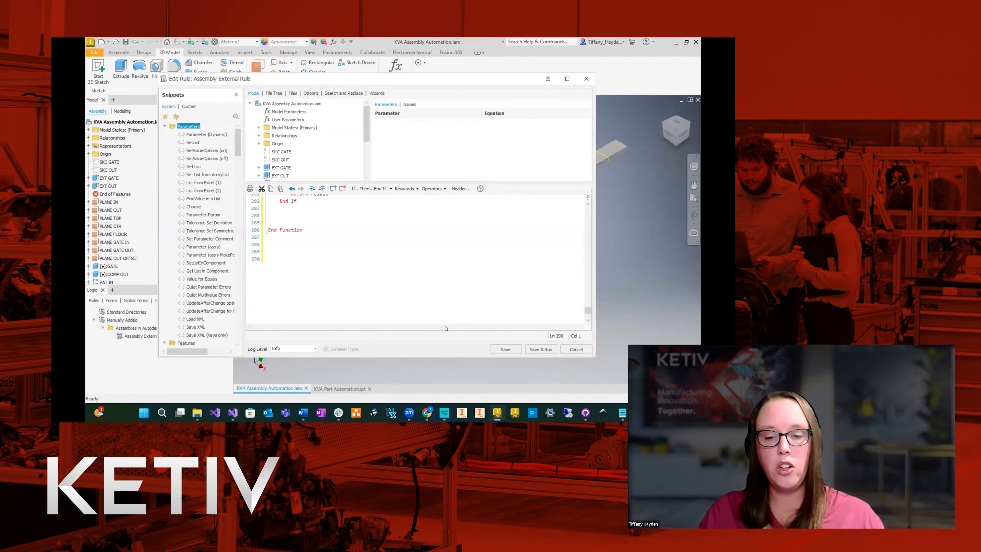
pyautogui.click(541, 349)
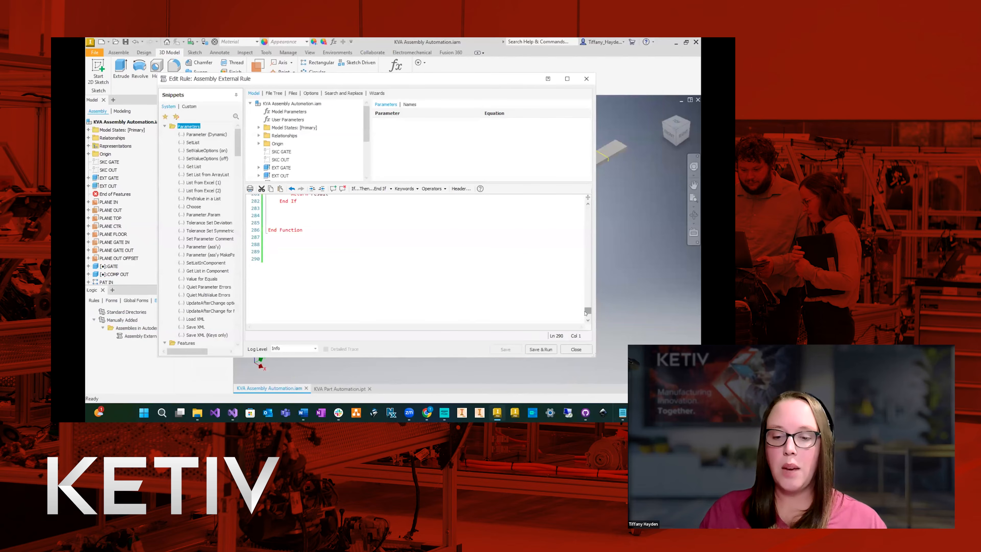
# Review the start of the rule: the document declarations, the iProperty reads and the lines pushing iProperties into parameters.
pyautogui.moveTo(585, 313); pyautogui.dragTo(586, 210)
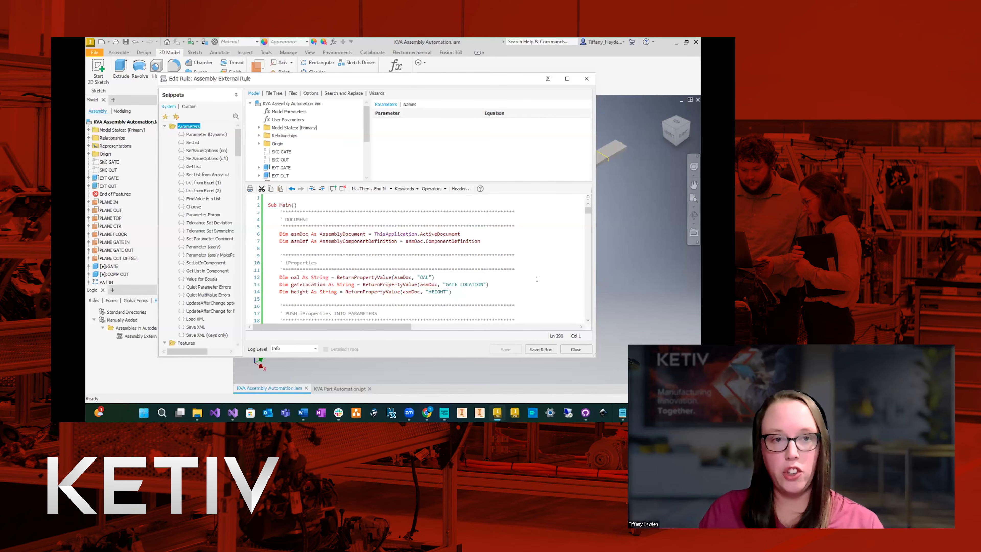
pyautogui.doubleClick(347, 241)
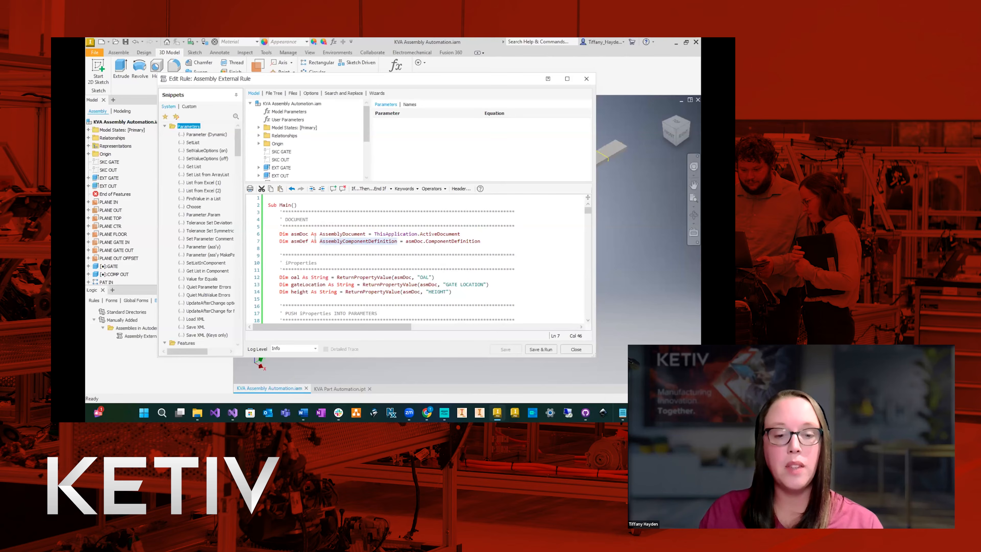
pyautogui.doubleClick(324, 233)
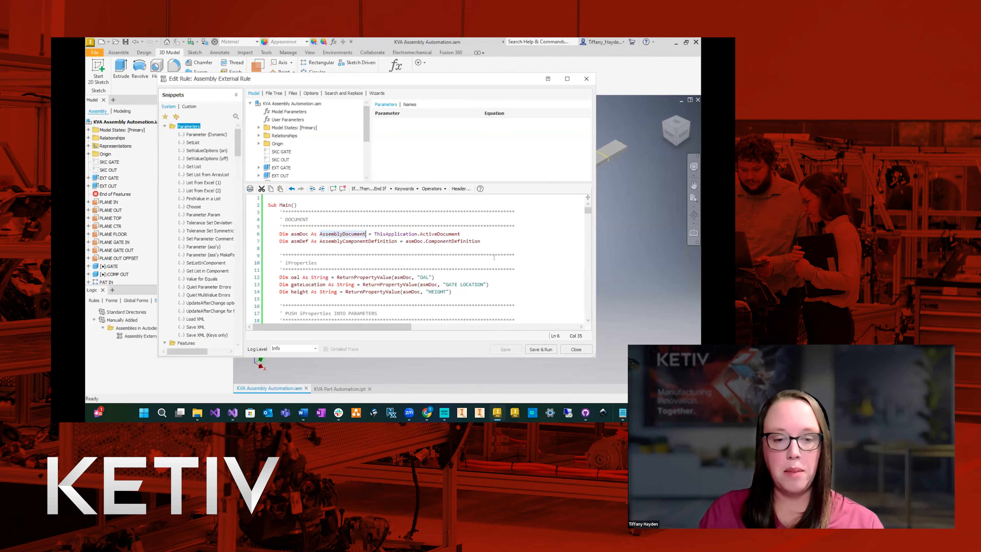
pyautogui.scroll(-2, 516, 260)
pyautogui.moveTo(451, 255); pyautogui.dragTo(270, 250)
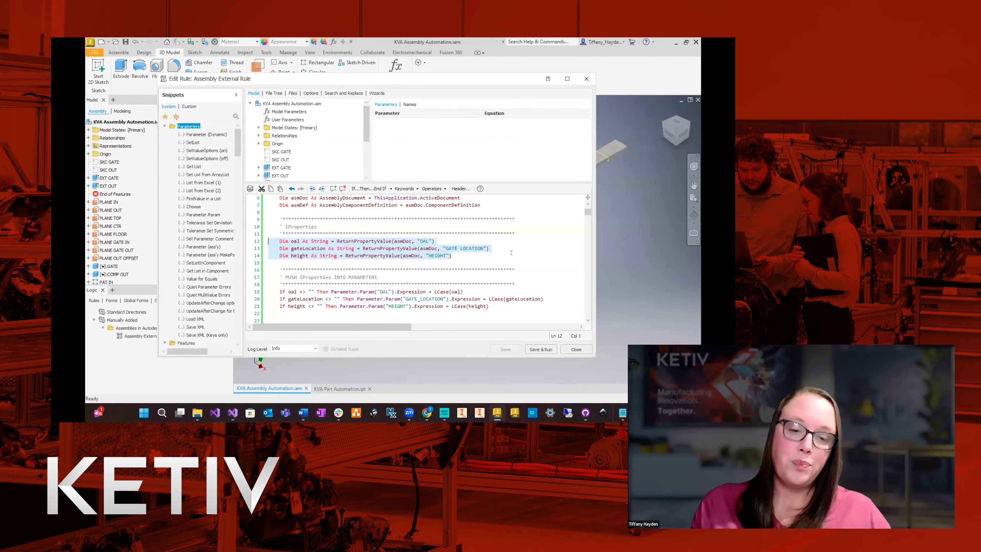
pyautogui.scroll(-2, 423, 280)
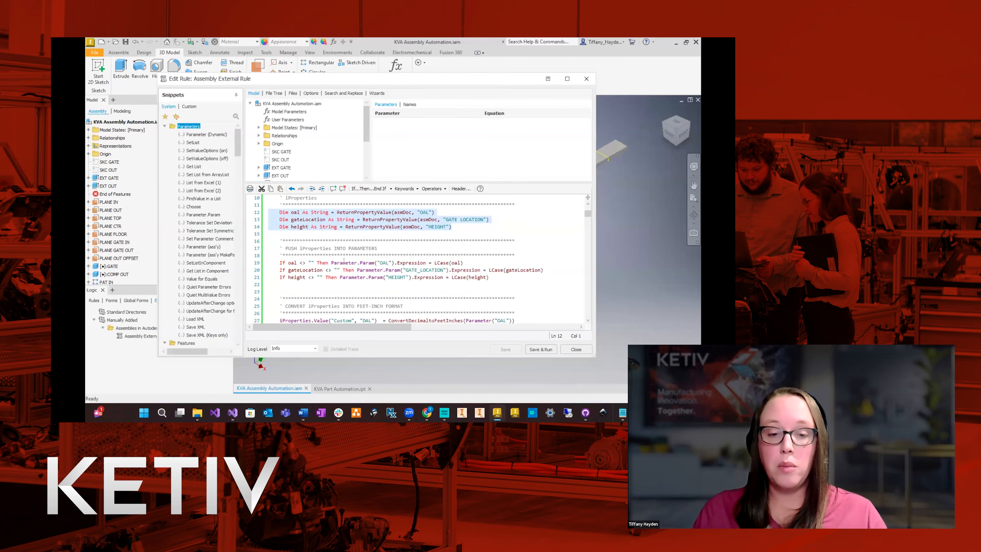
pyautogui.click(386, 263)
pyautogui.doubleClick(407, 263)
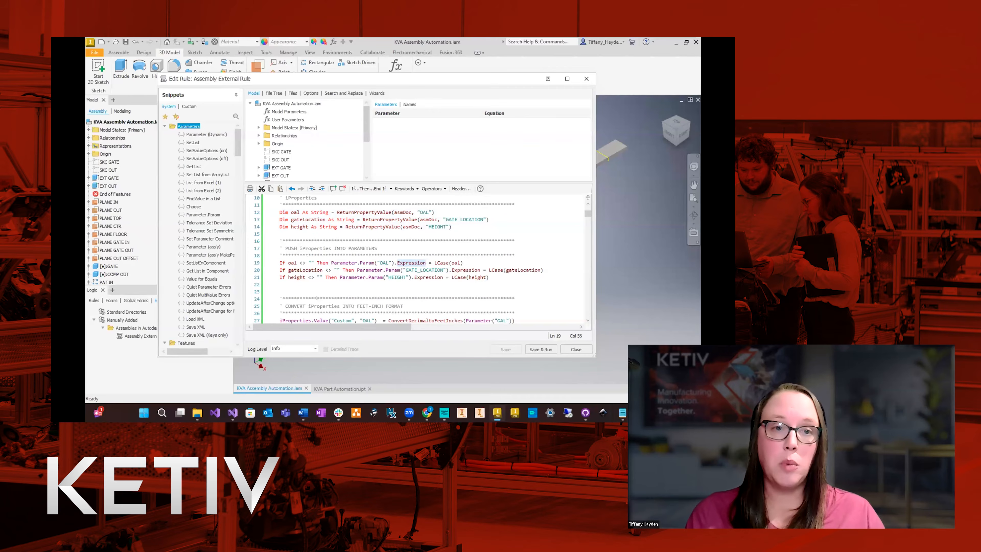
# Review the rule's feet-inch conversion of the iProperties, the document update call and the plane distance measurements.
pyautogui.scroll(-3, 344, 271)
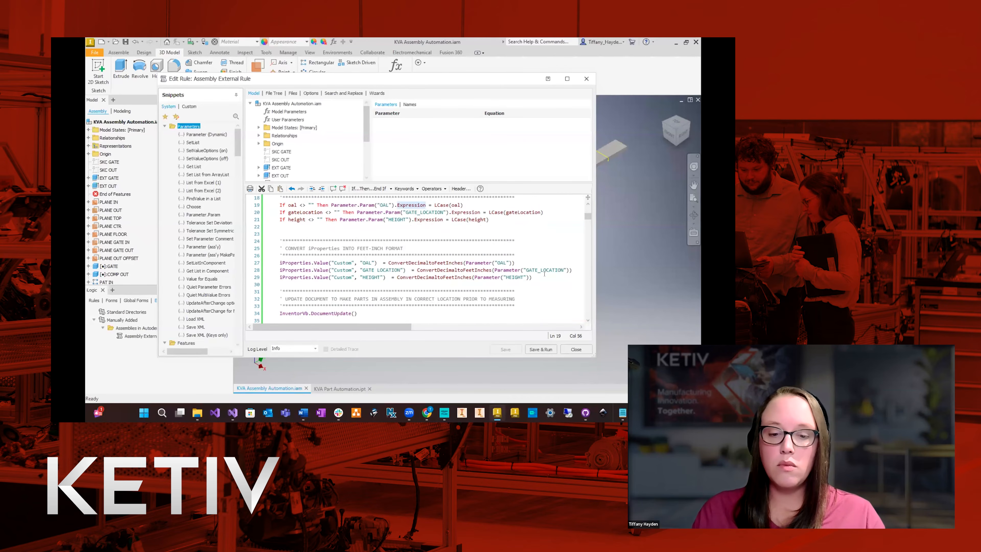
pyautogui.moveTo(536, 275); pyautogui.dragTo(257, 256)
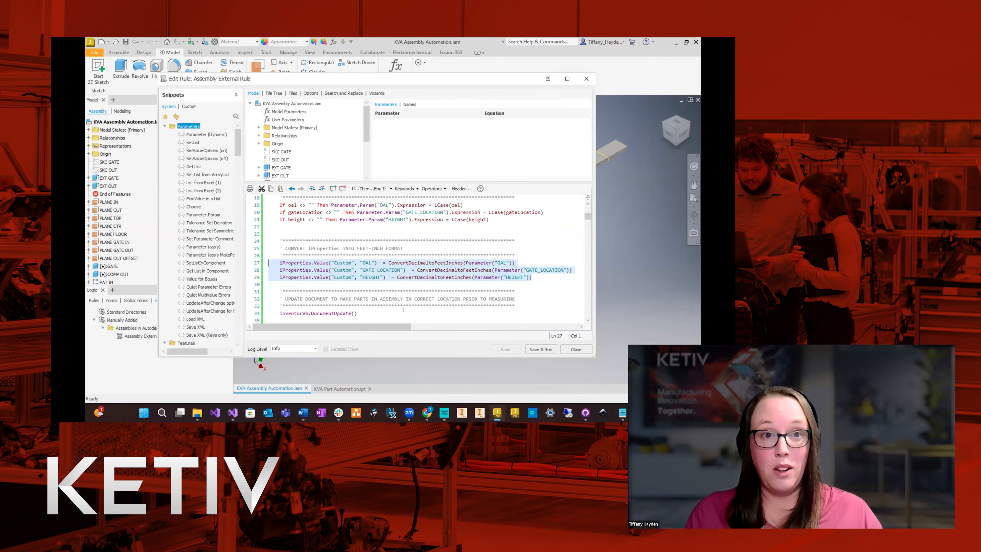
pyautogui.moveTo(425, 278)
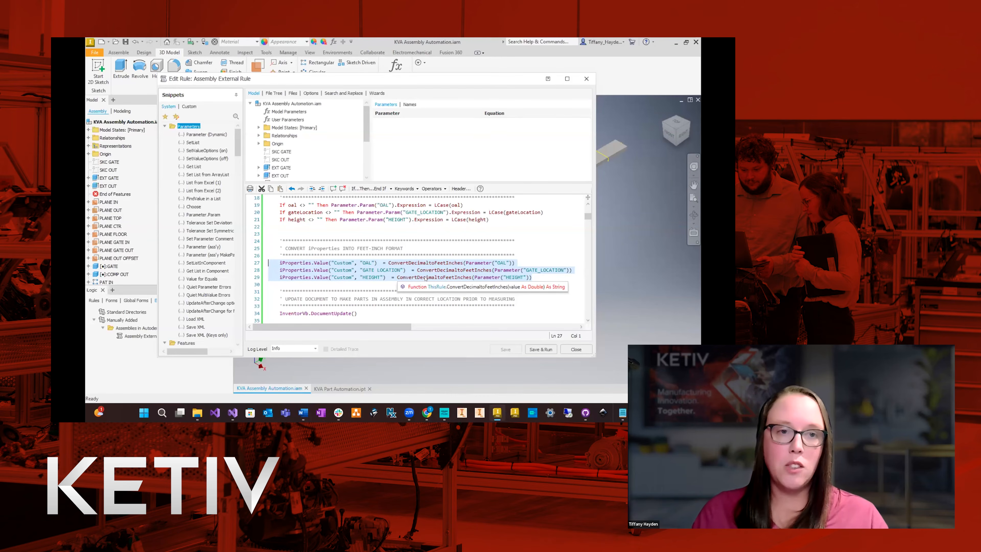
pyautogui.scroll(-2, 352, 283)
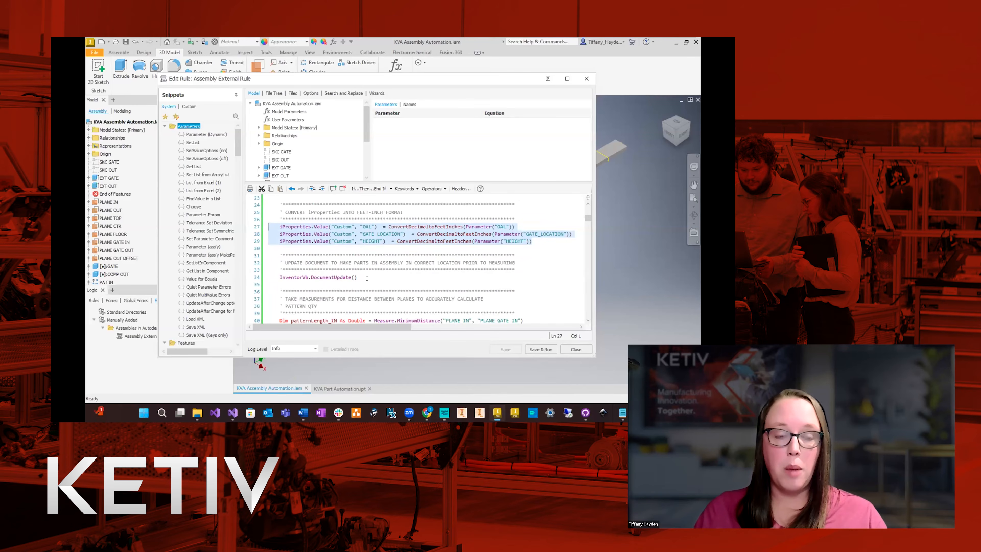
pyautogui.scroll(-3, 367, 278)
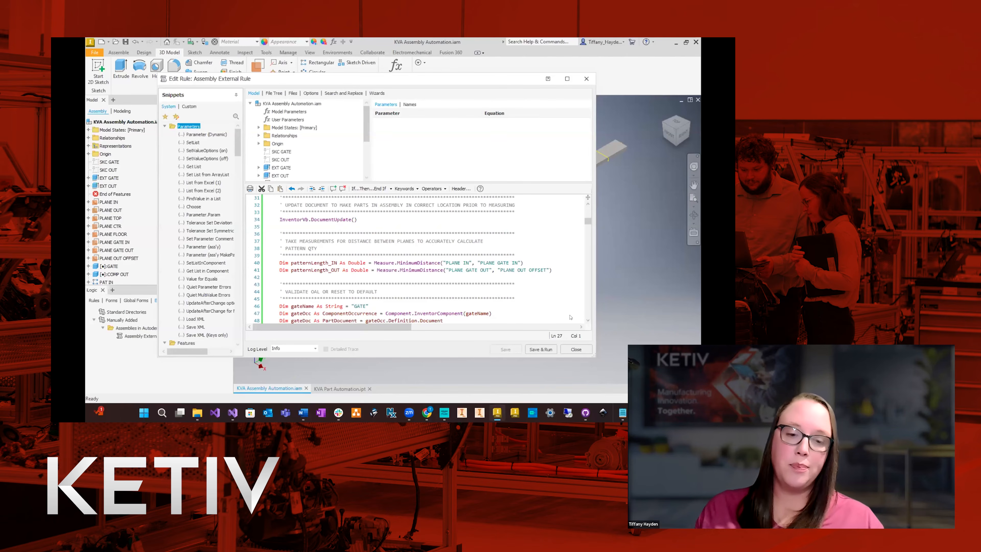
pyautogui.moveTo(357, 221); pyautogui.dragTo(273, 222)
pyautogui.click(328, 220)
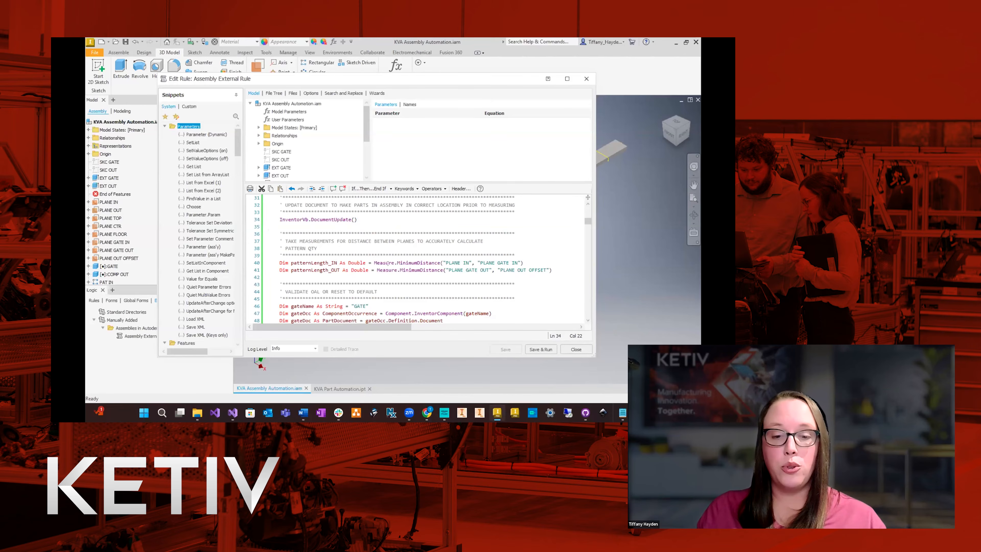
# Review the rule's plane distance measurements and the declarations that read the LENGTH parameter of the GATE and COMP OUT components.
pyautogui.moveTo(387, 263)
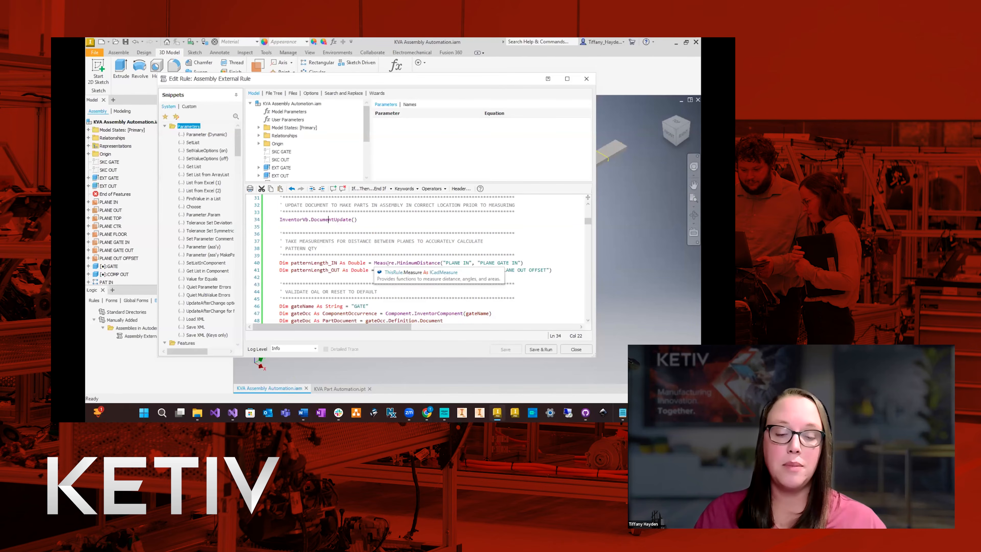
pyautogui.scroll(-4, 387, 263)
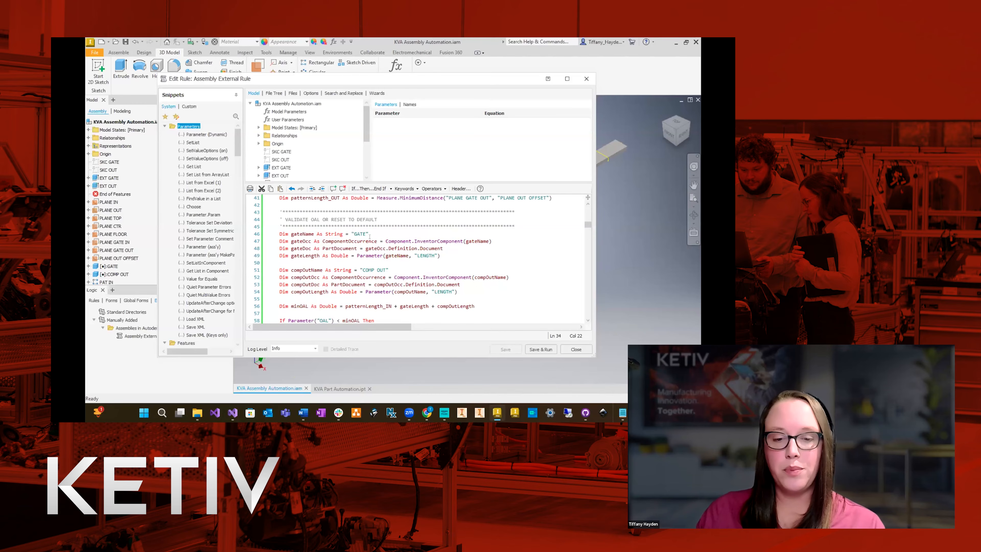
pyautogui.moveTo(381, 232); pyautogui.dragTo(276, 234)
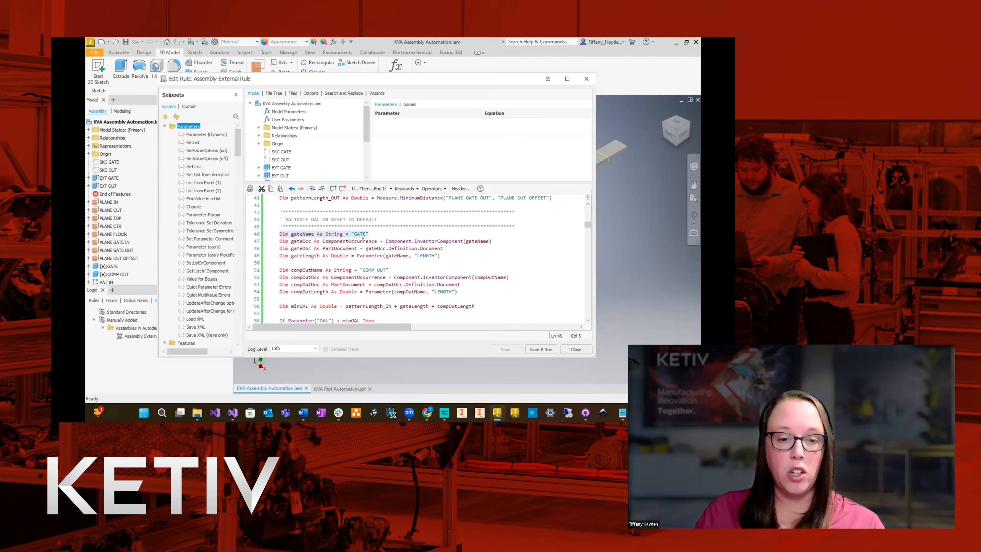
pyautogui.click(388, 233)
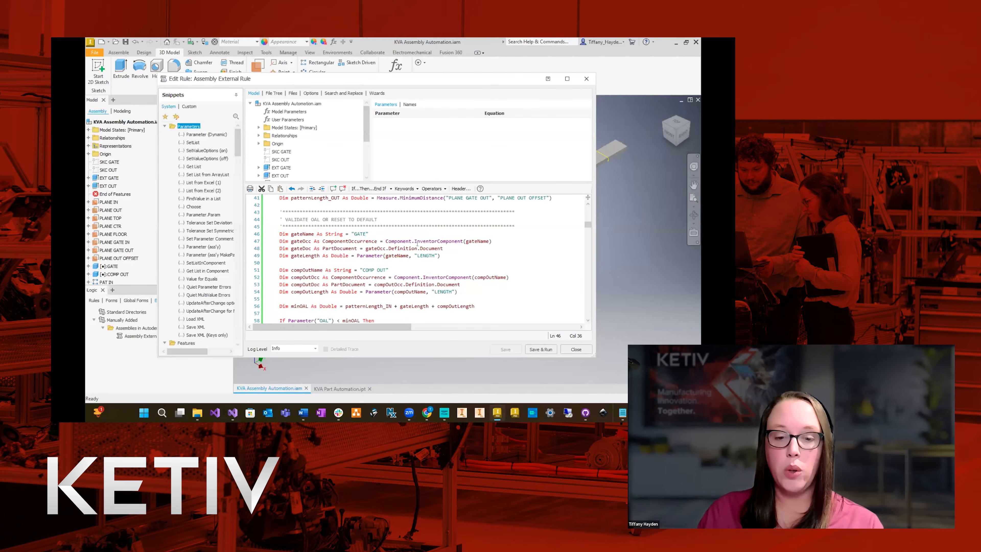
pyautogui.moveTo(485, 240)
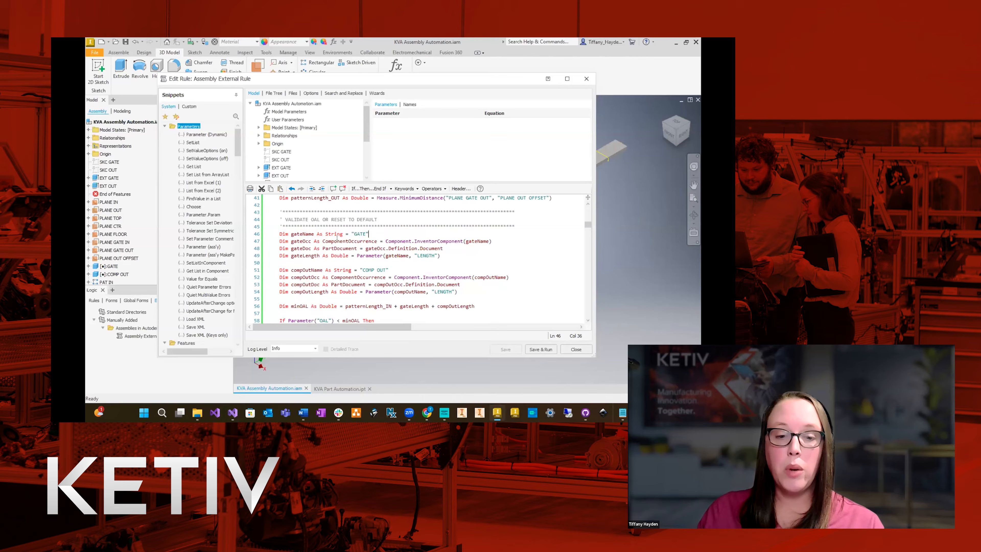
pyautogui.moveTo(336, 238)
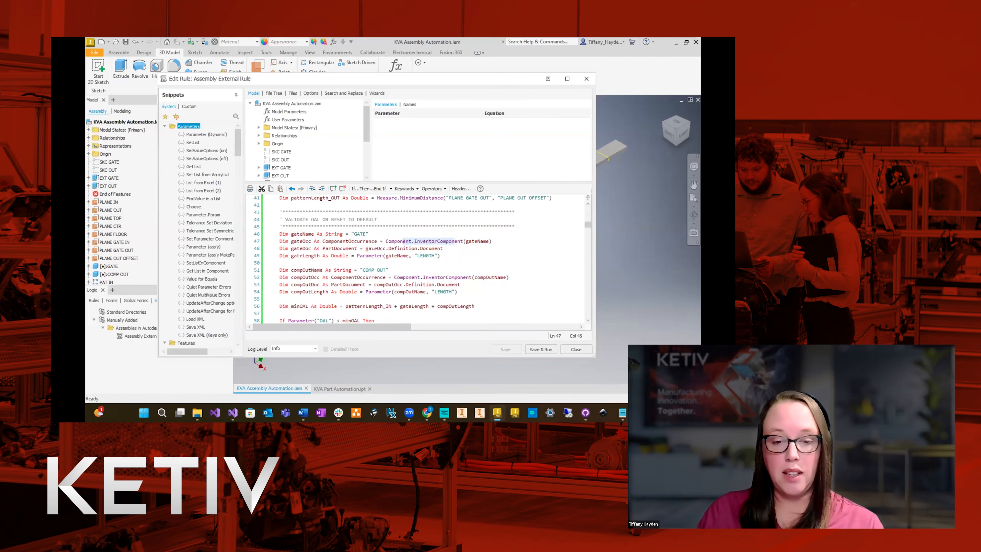
pyautogui.click(454, 246)
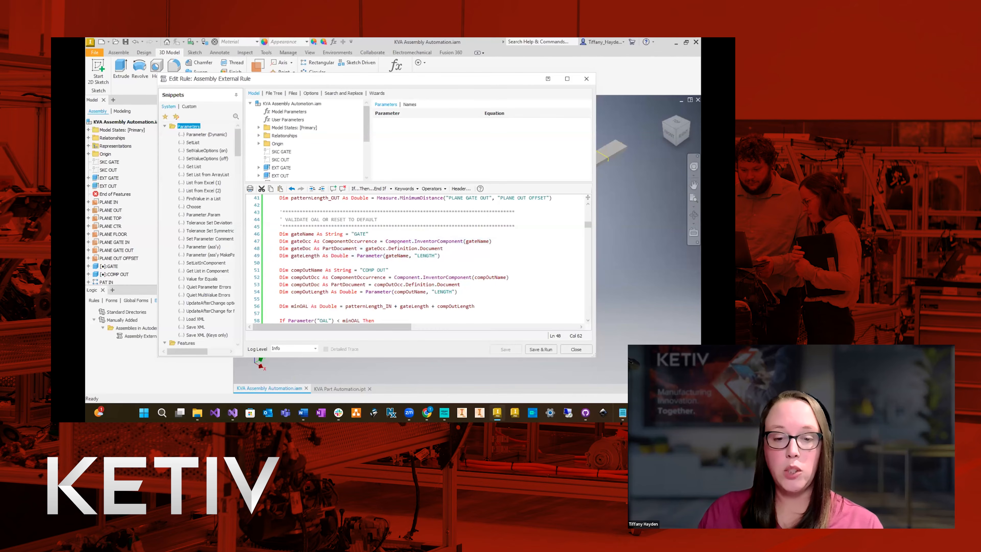
pyautogui.moveTo(406, 245)
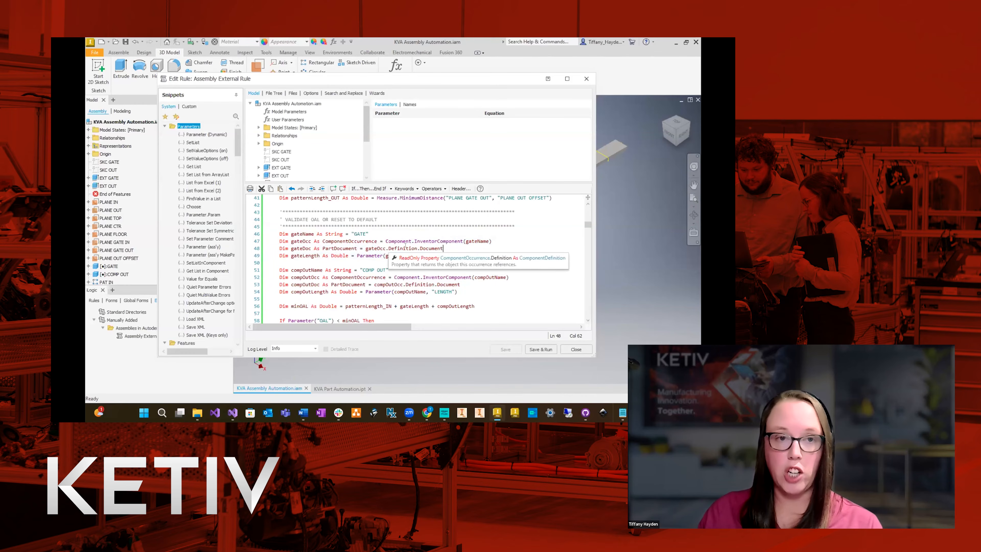
pyautogui.moveTo(440, 256); pyautogui.dragTo(281, 259)
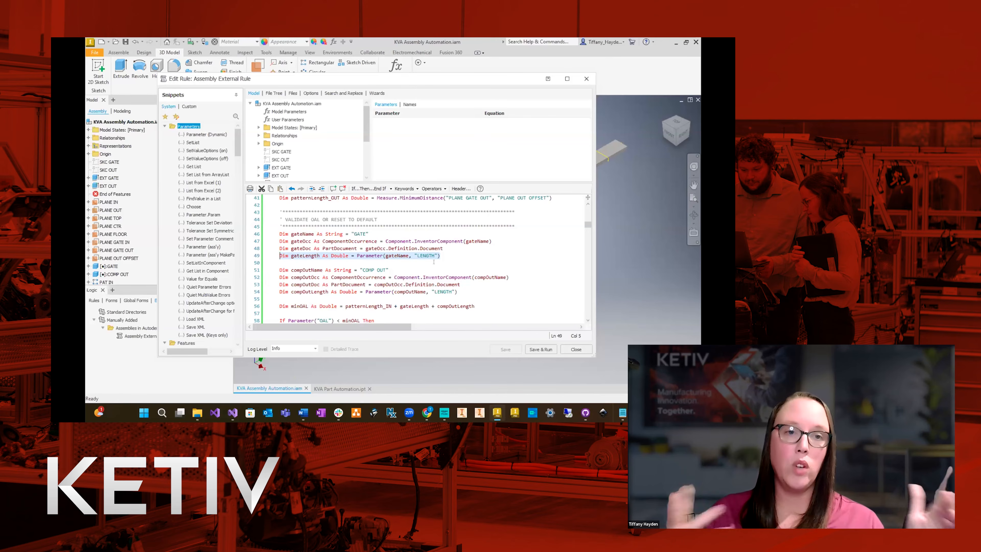
pyautogui.scroll(-1, 524, 287)
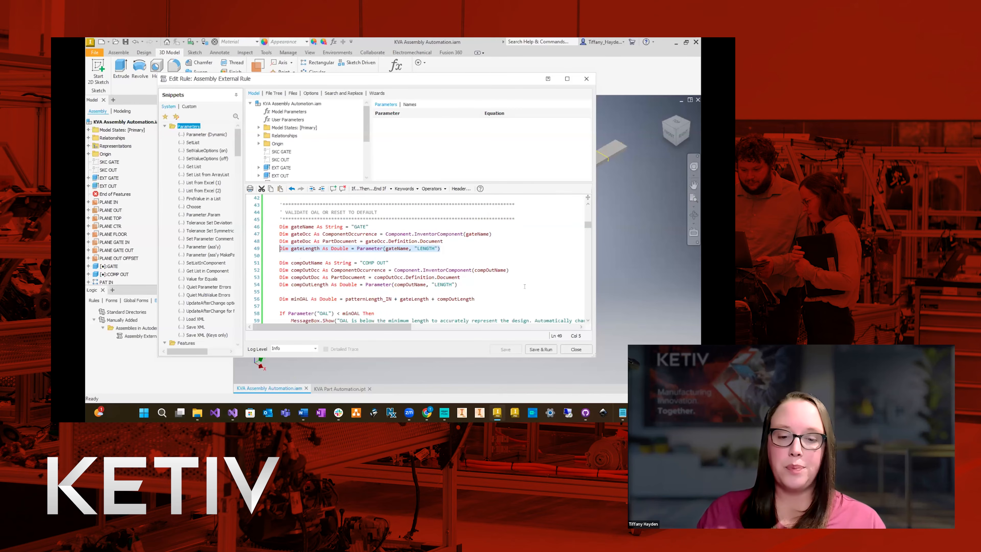
pyautogui.moveTo(474, 284); pyautogui.dragTo(254, 263)
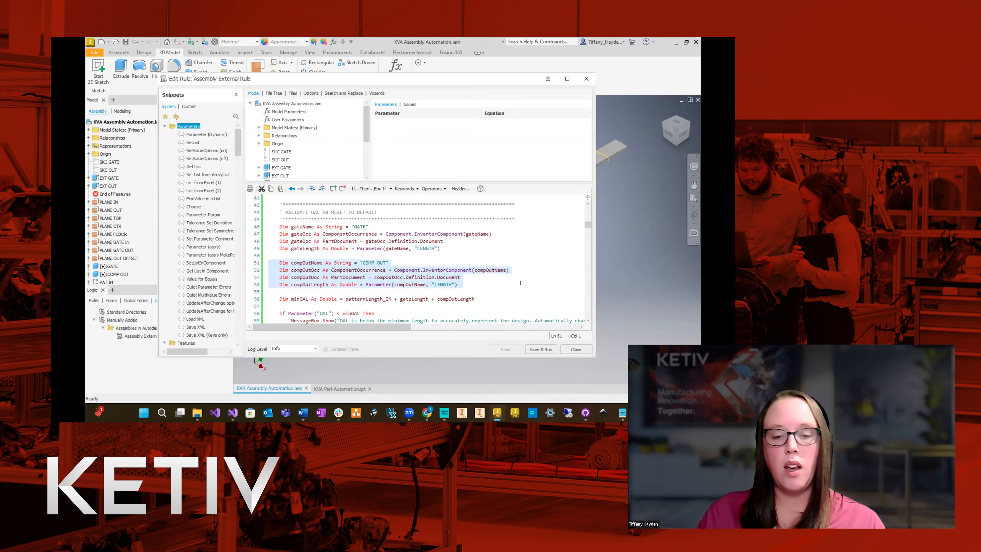
# Examine the rule's minOAL calculation, the condition comparing the OAL parameter with it, and the message box call.
pyautogui.scroll(-2, 547, 295)
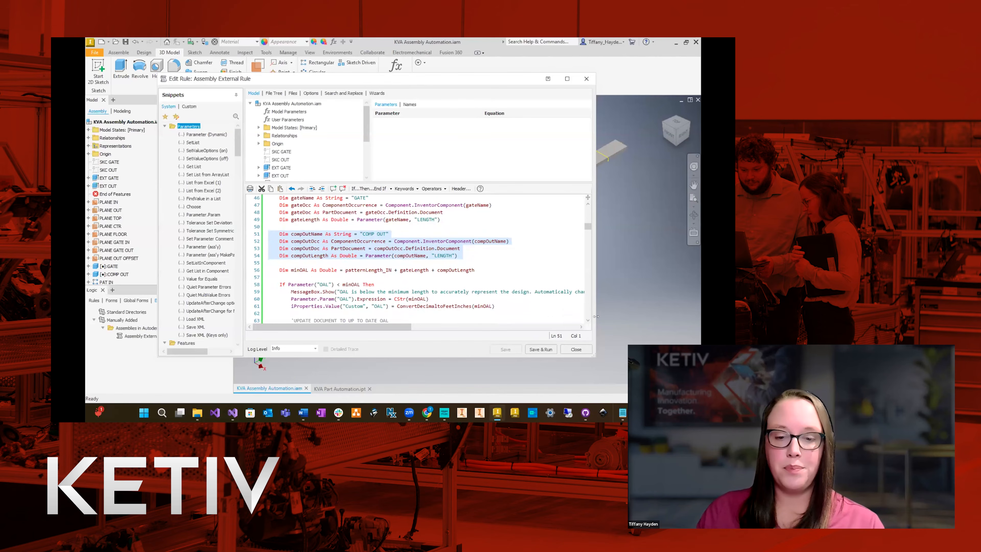
pyautogui.scroll(-2, 471, 298)
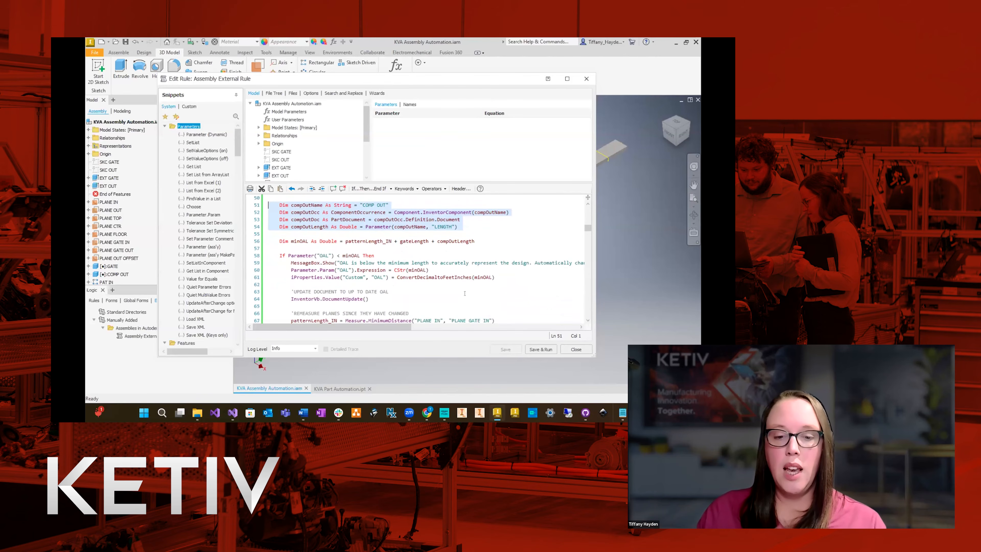
pyautogui.doubleClick(295, 241)
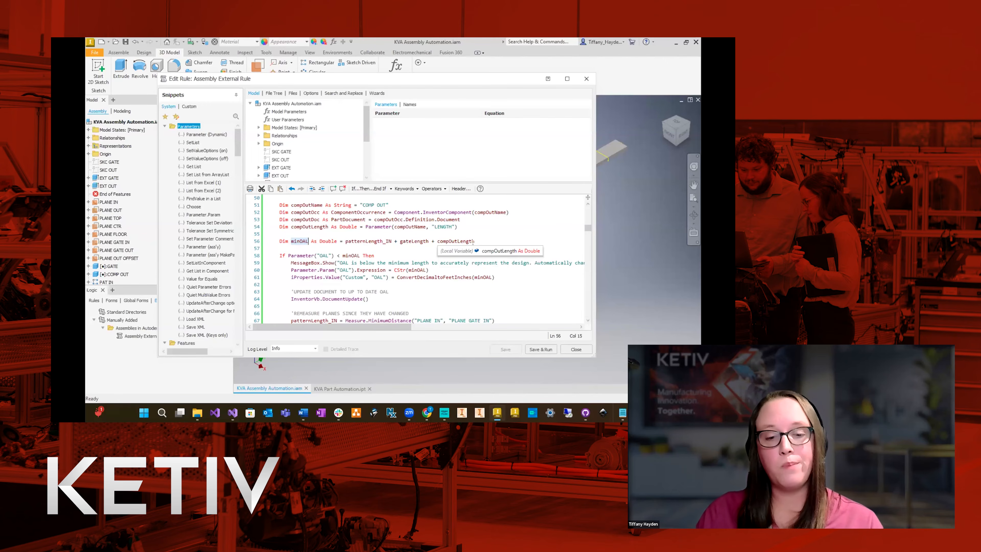
pyautogui.scroll(-2, 281, 236)
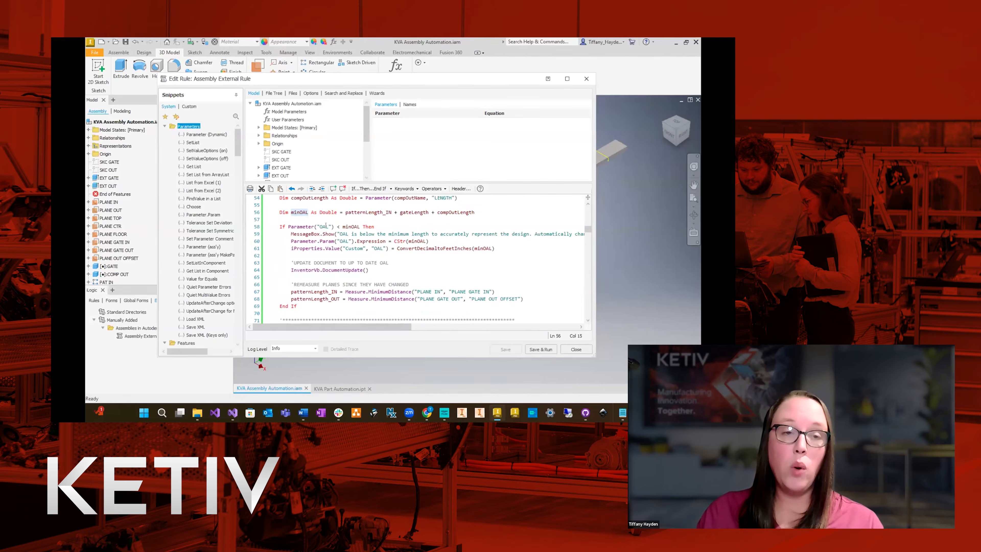
pyautogui.moveTo(355, 226)
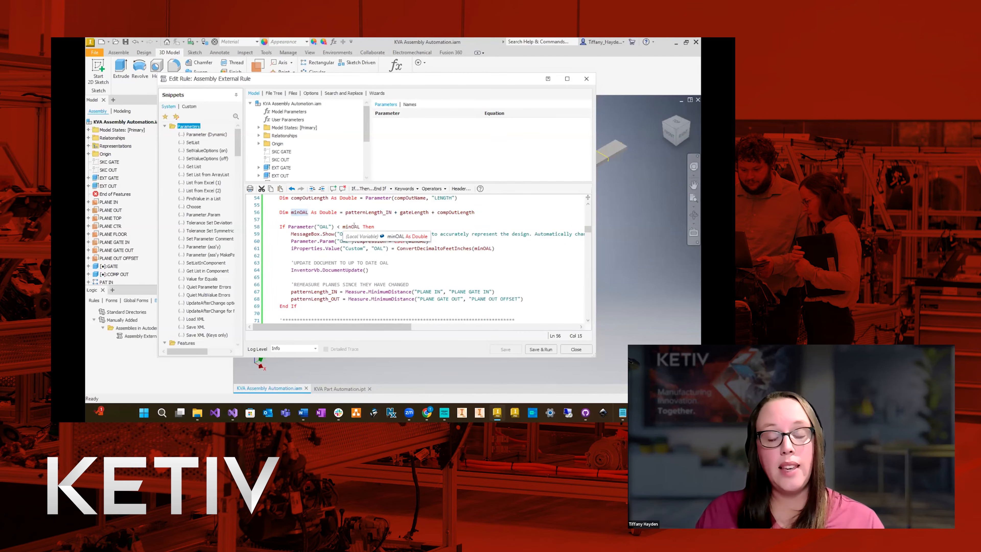
pyautogui.doubleClick(347, 234)
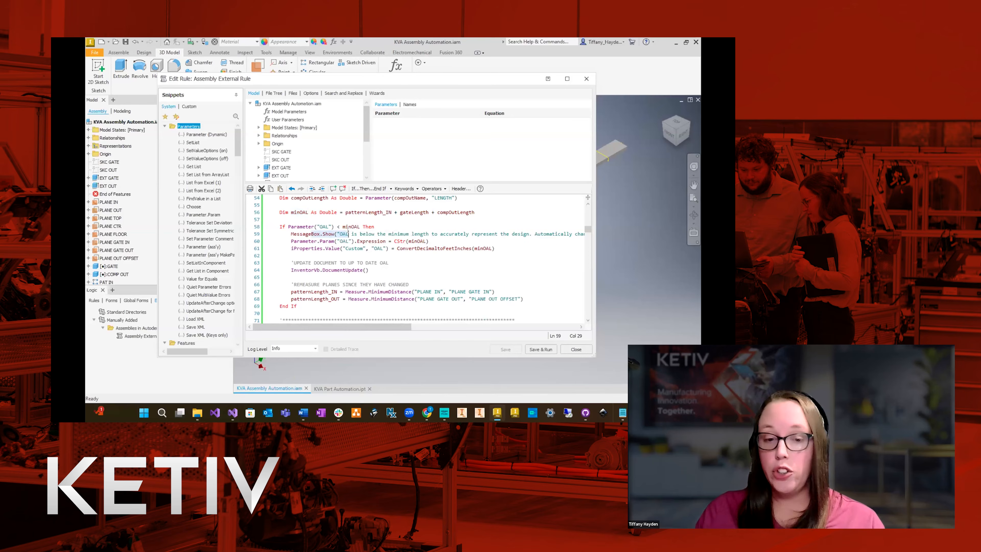
# Review how the OAL validation block resets the OAL parameter and iProperty, updates the document and remeasures the planes.
pyautogui.moveTo(299, 241); pyautogui.dragTo(436, 237)
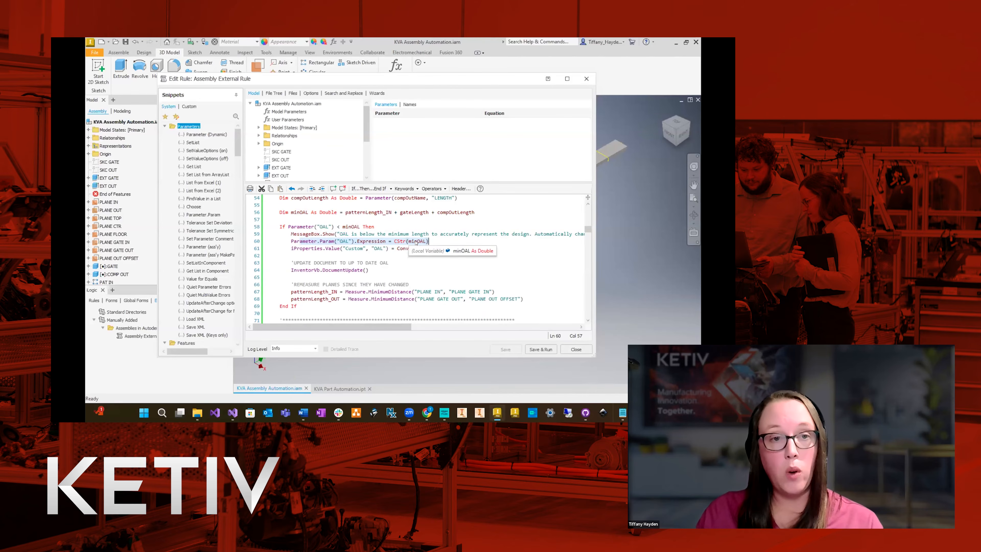
pyautogui.moveTo(289, 247); pyautogui.dragTo(493, 248)
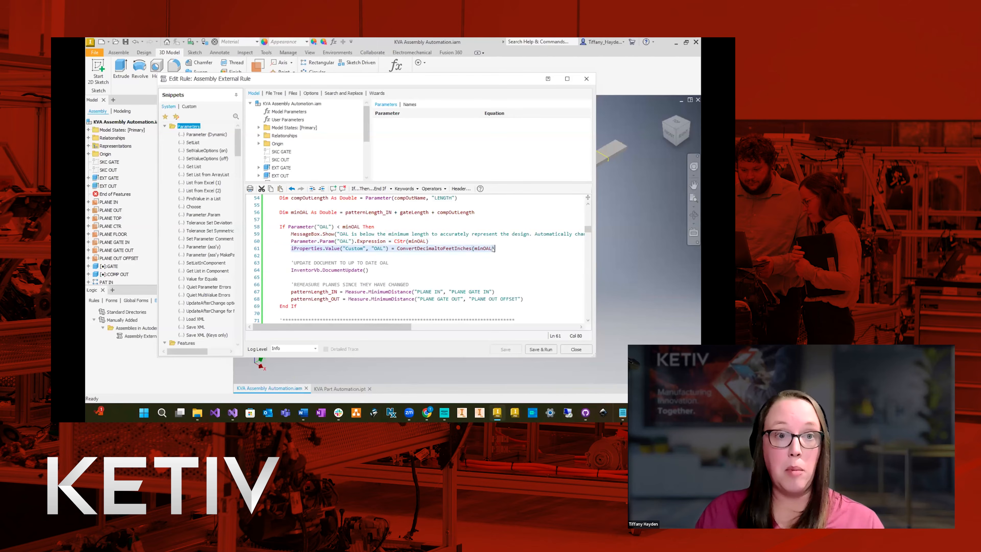
pyautogui.moveTo(291, 271); pyautogui.dragTo(369, 270)
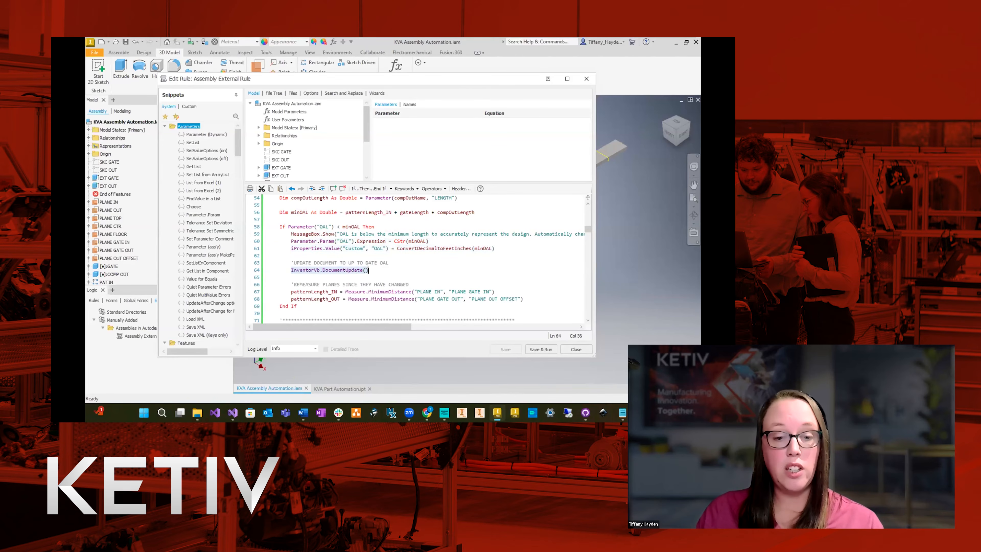
pyautogui.click(289, 292)
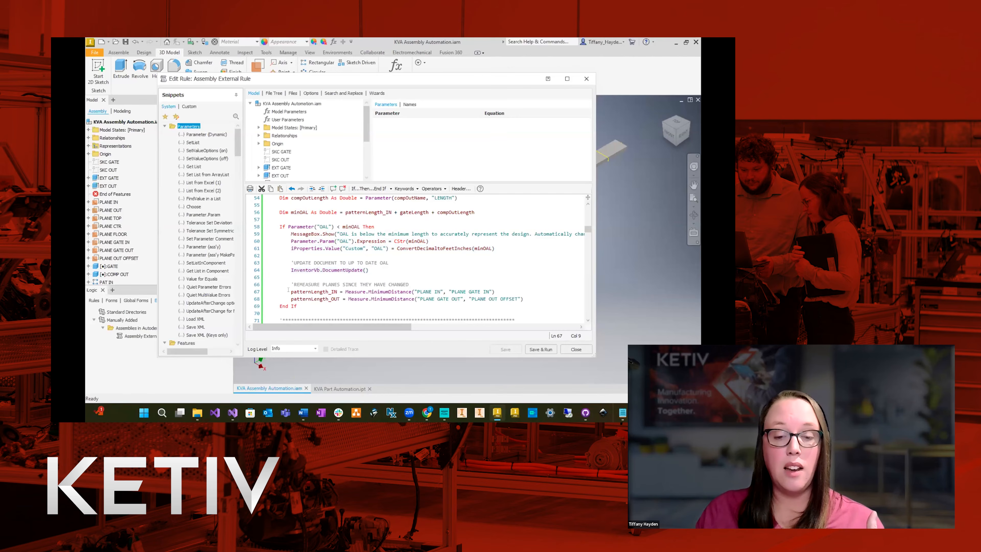
pyautogui.moveTo(288, 291); pyautogui.dragTo(291, 299)
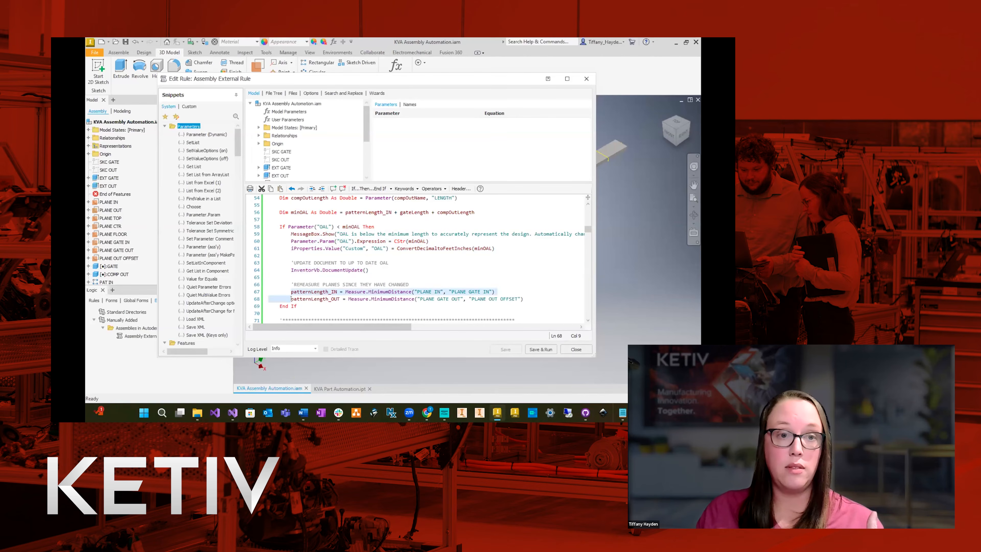
pyautogui.scroll(-1, 398, 290)
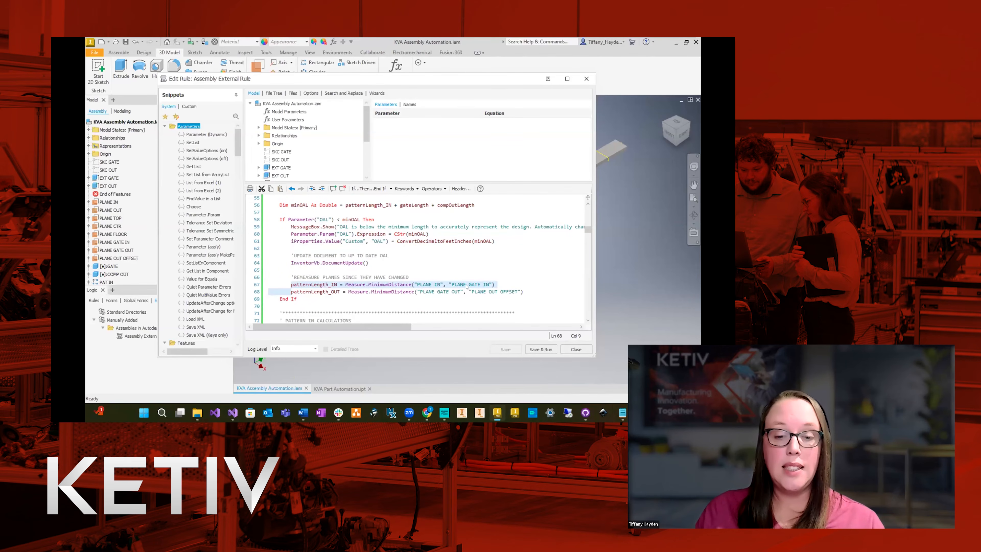
pyautogui.scroll(-2, 457, 285)
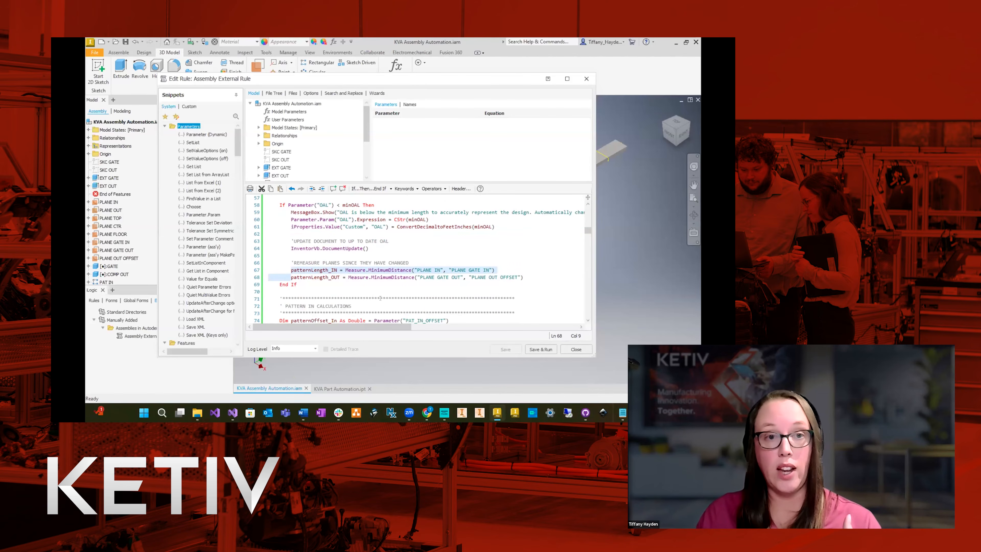
pyautogui.click(305, 285)
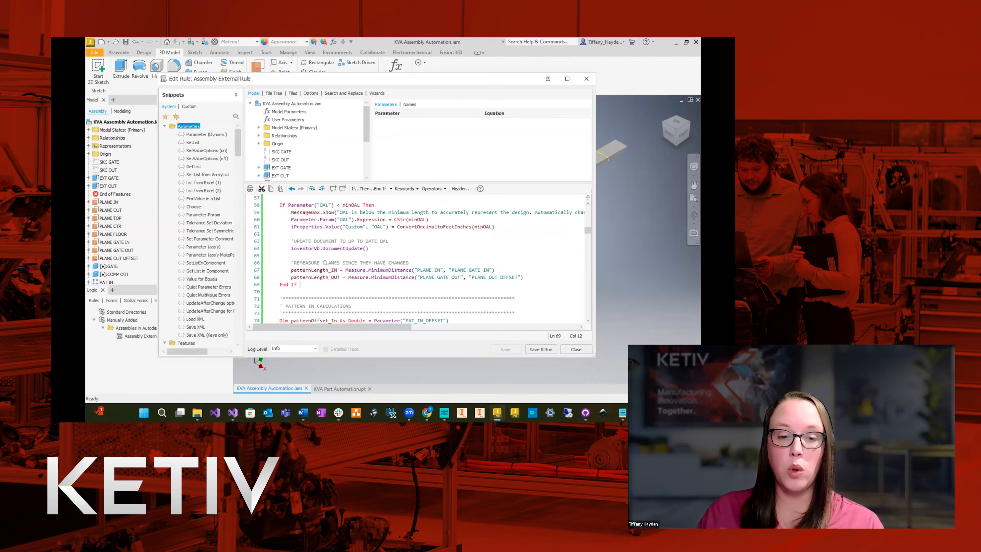
pyautogui.scroll(1, 301, 247)
pyautogui.scroll(2, 300, 239)
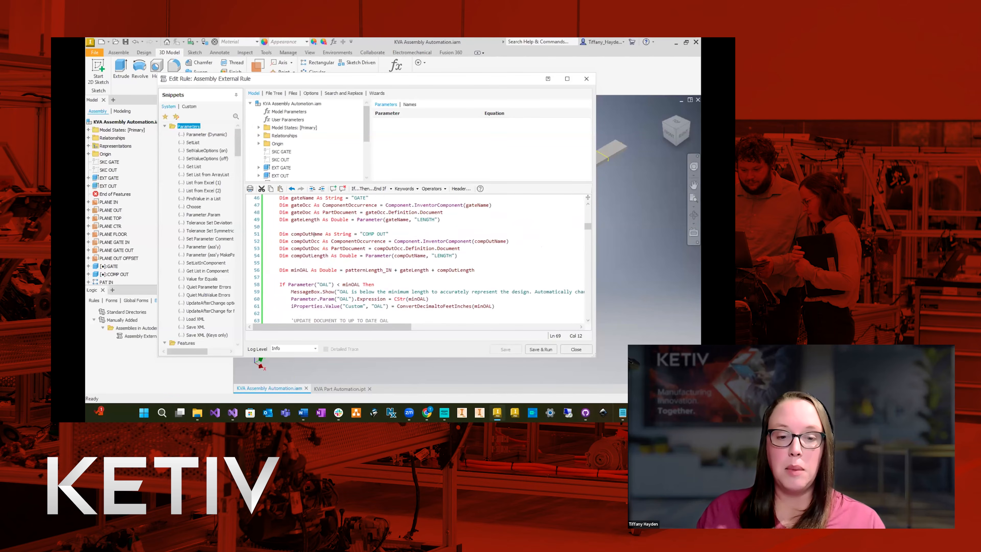
pyautogui.scroll(4, 314, 234)
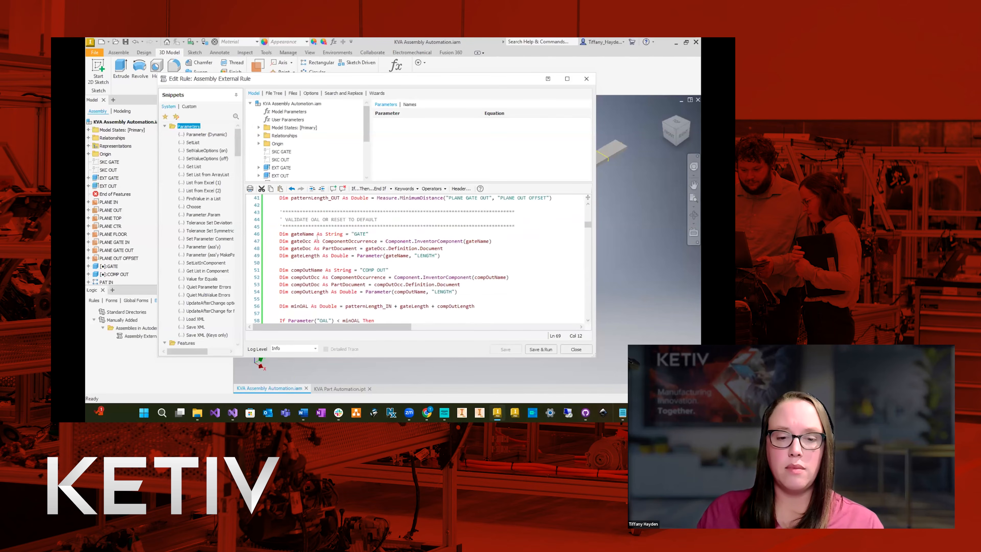
pyautogui.scroll(-7, 324, 232)
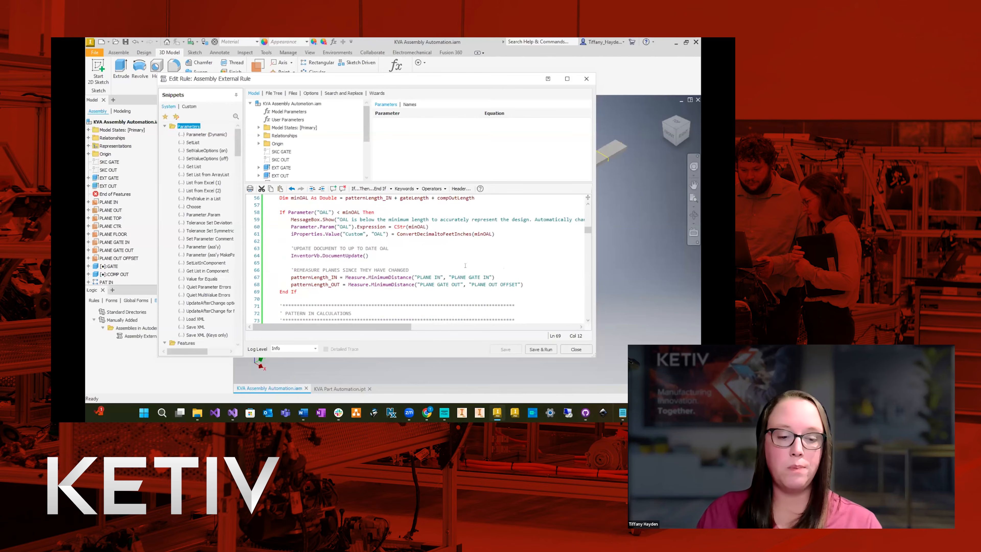
# Review the PATTERN IN CALCULATIONS declarations for the pattern offset, quantity, visibility and expression variables, including the Ceiling division of length by offset.
pyautogui.scroll(-4, 445, 273)
pyautogui.scroll(-1, 466, 268)
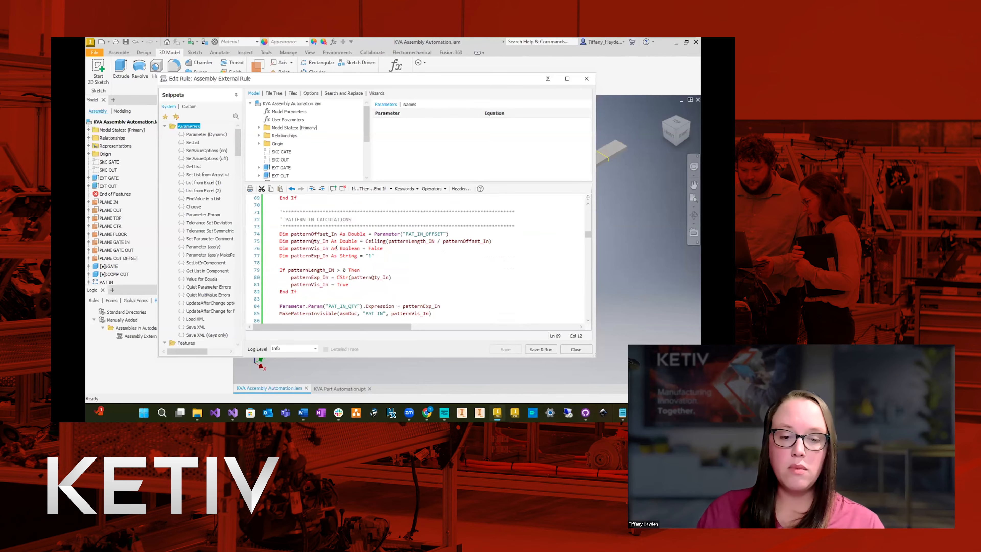
pyautogui.doubleClick(315, 233)
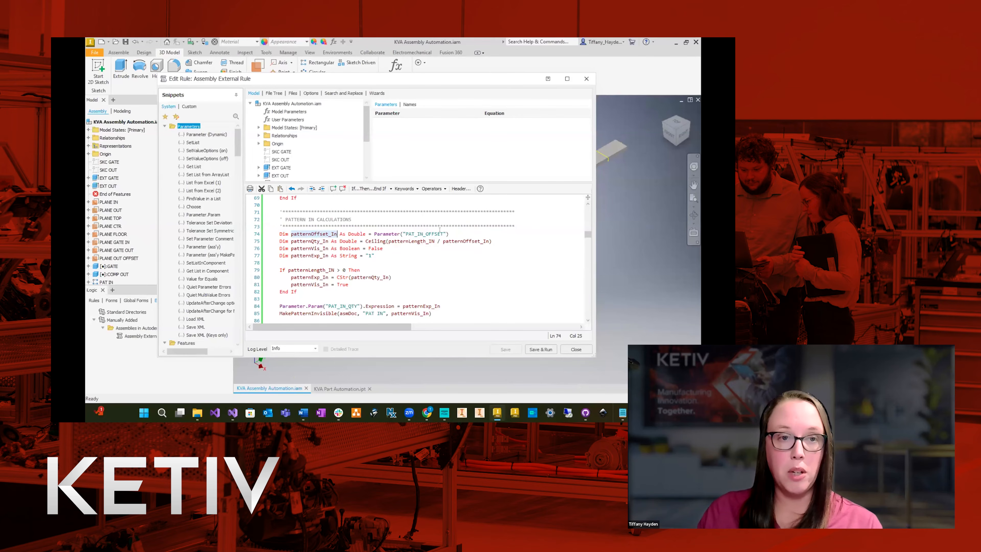
pyautogui.doubleClick(312, 241)
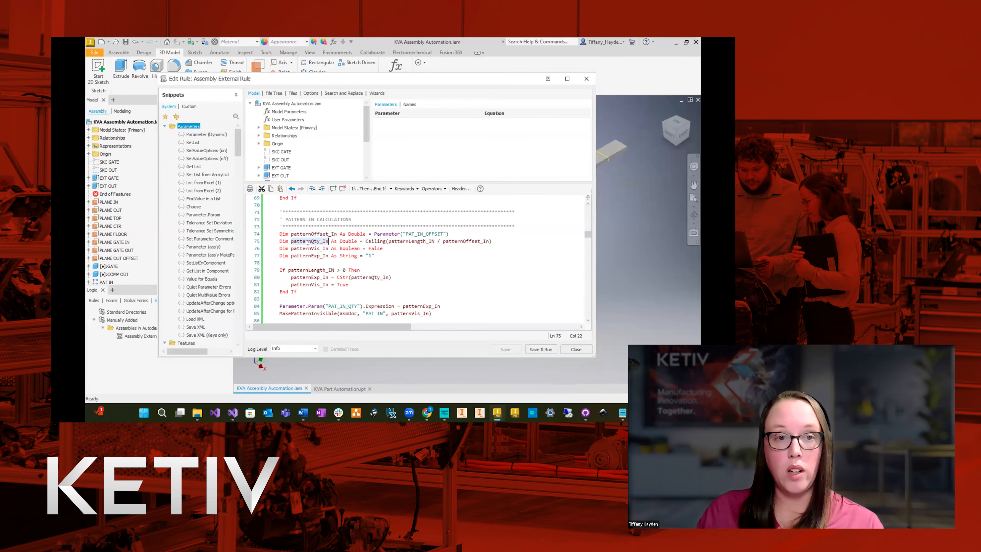
pyautogui.doubleClick(405, 241)
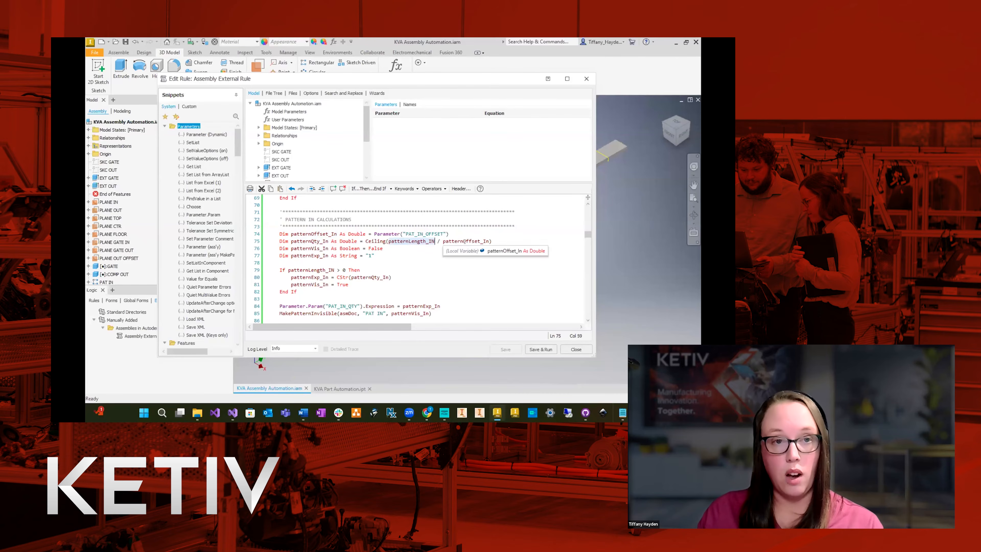
pyautogui.doubleClick(296, 250)
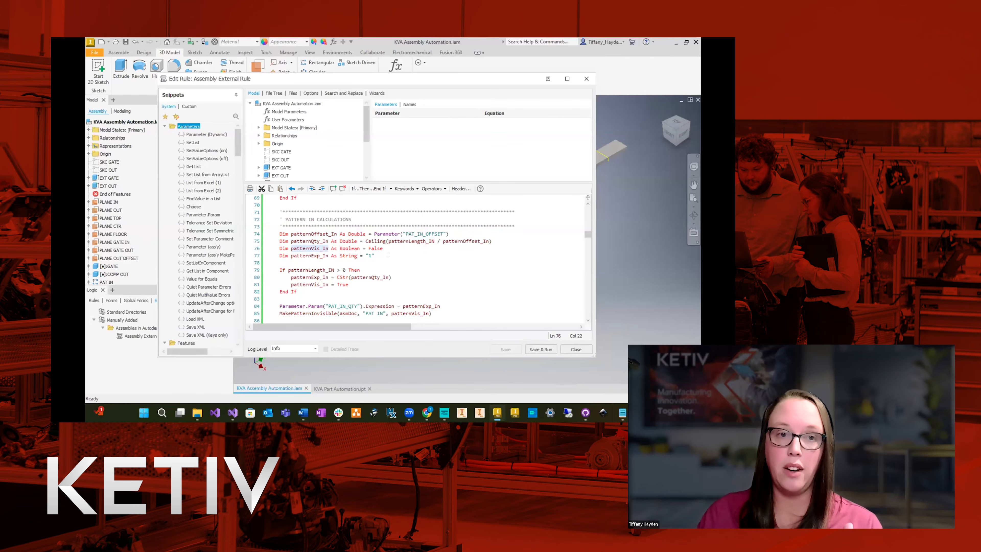
pyautogui.press('Down')
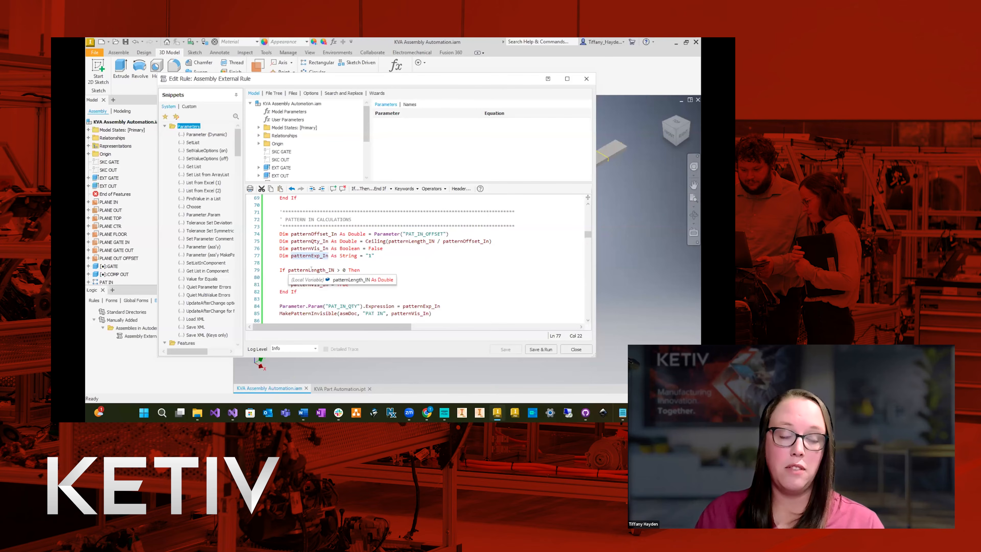
# Examine the patternLength_IN condition and how it assigns the pattern expression and visibility variables.
pyautogui.scroll(-1, 345, 270)
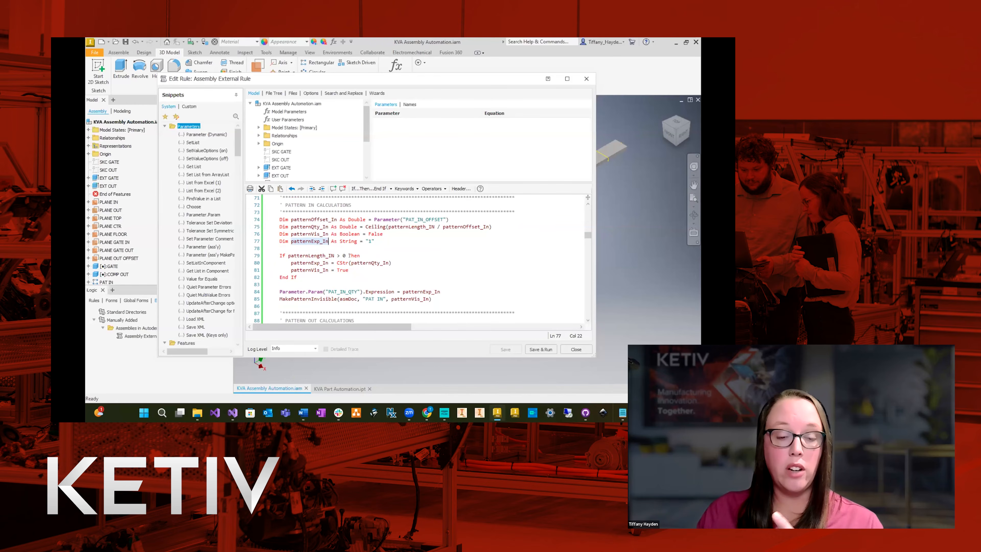
pyautogui.doubleClick(300, 263)
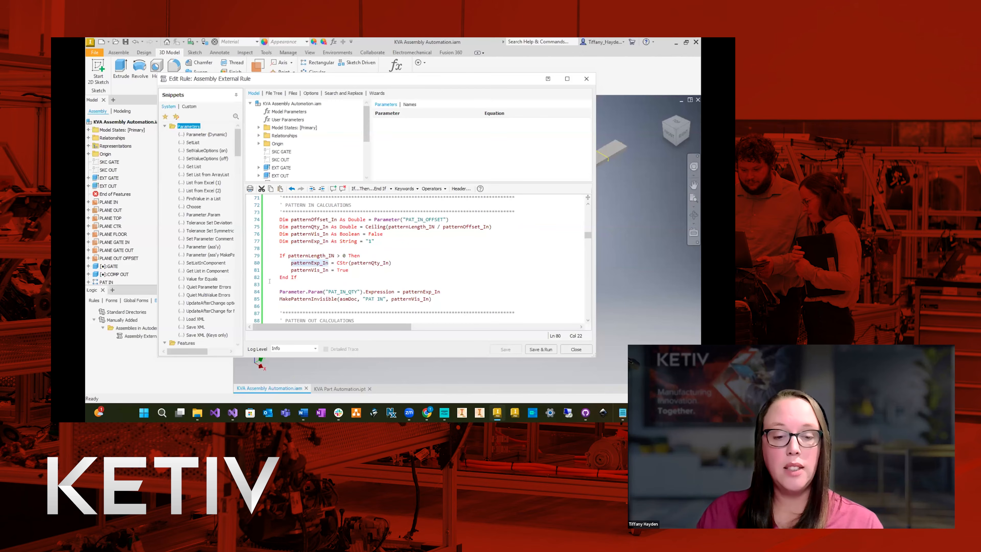
pyautogui.moveTo(350, 270); pyautogui.dragTo(291, 270)
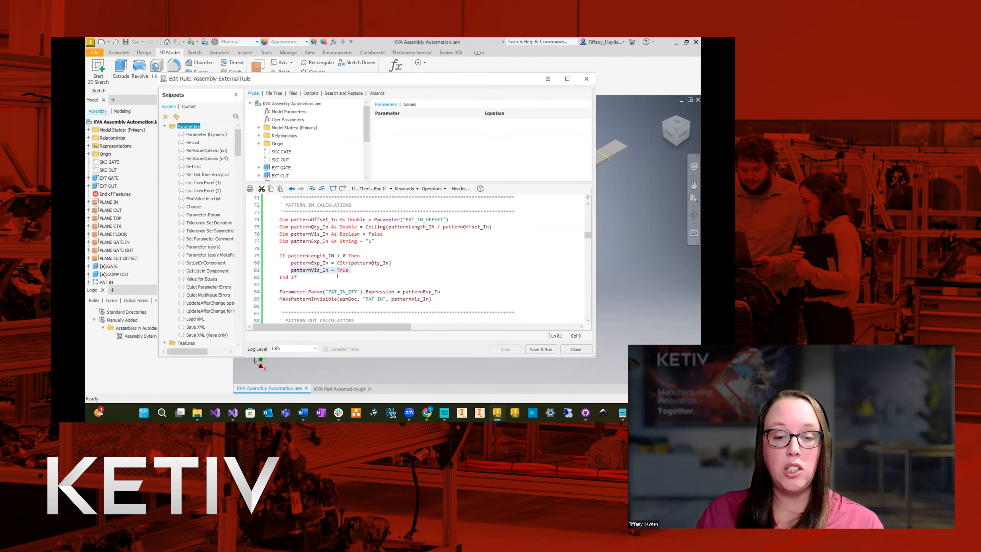
# Examine the line that writes patternExp_In to the PAT_IN_QTY parameter and the MakePatternInvisible call for PAT IN.
pyautogui.scroll(-1, 362, 274)
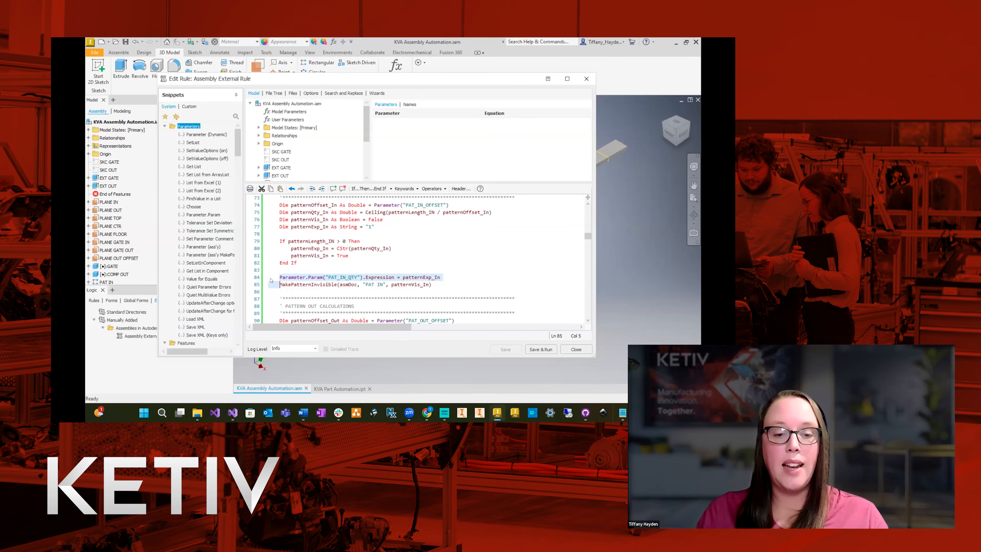
pyautogui.moveTo(304, 284)
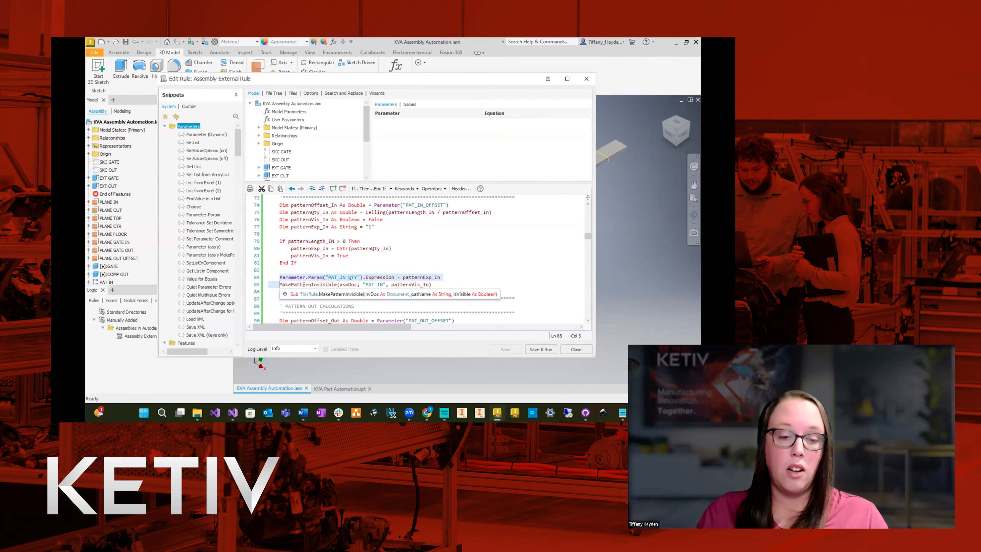
pyautogui.click(356, 277)
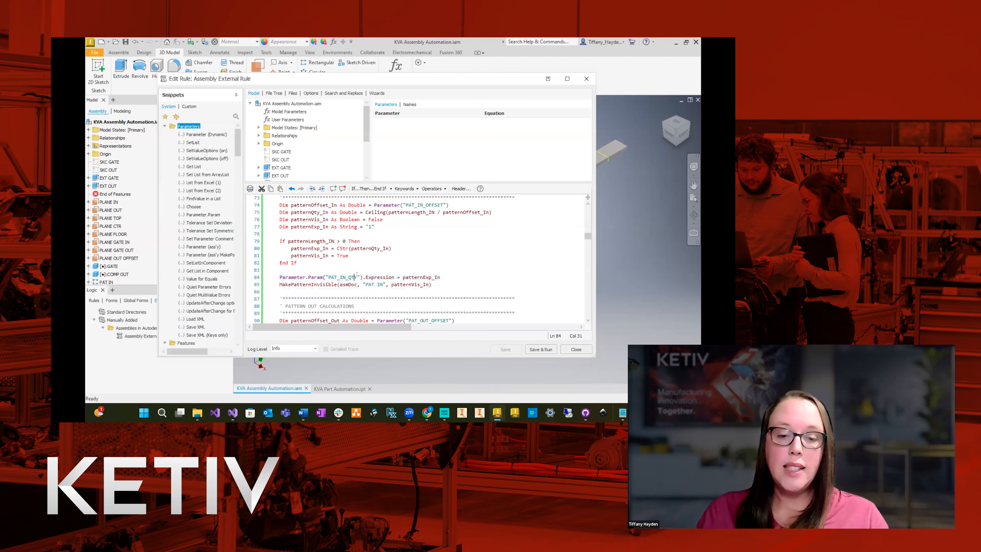
pyautogui.doubleClick(422, 277)
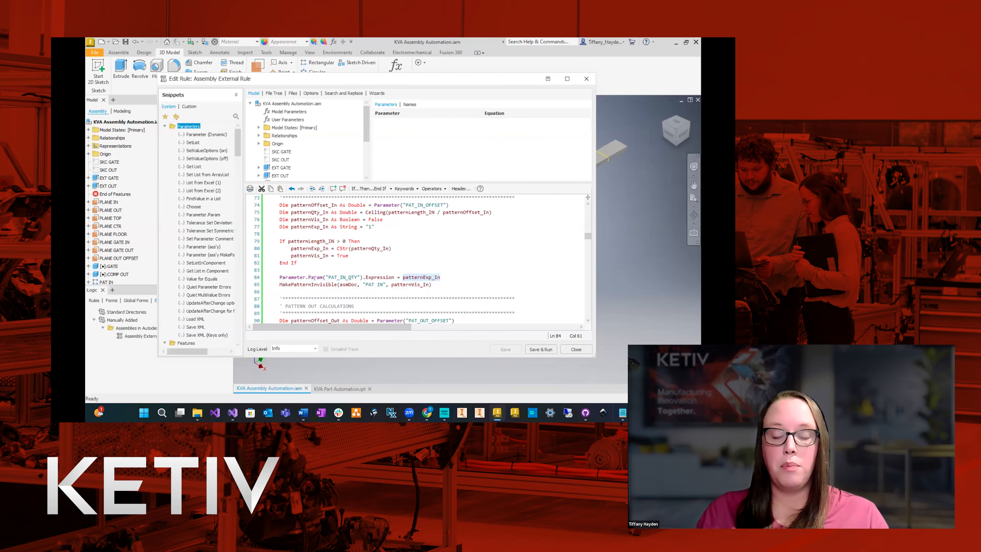
pyautogui.moveTo(277, 284); pyautogui.dragTo(433, 285)
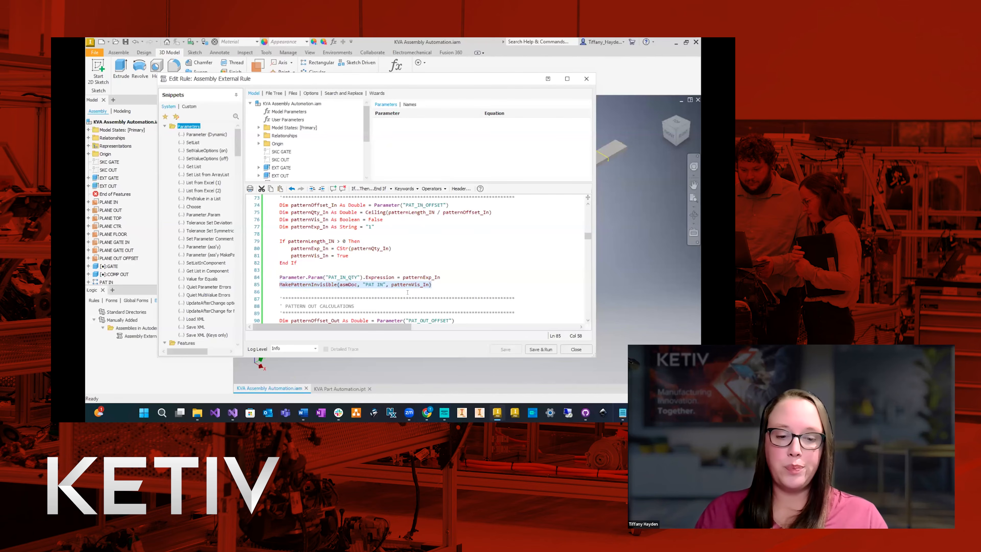
# Review the entire PATTERN OUT CALCULATIONS block, through its MakePatternInvisible call for PAT OUT.
pyautogui.scroll(-3, 407, 292)
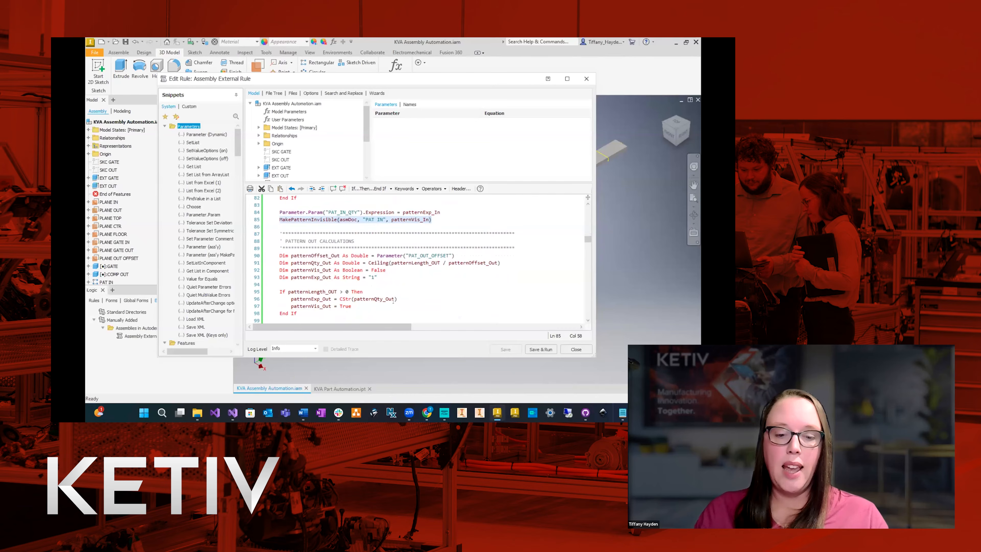
pyautogui.scroll(-1, 393, 301)
pyautogui.scroll(-1, 421, 297)
pyautogui.moveTo(438, 313); pyautogui.dragTo(270, 204)
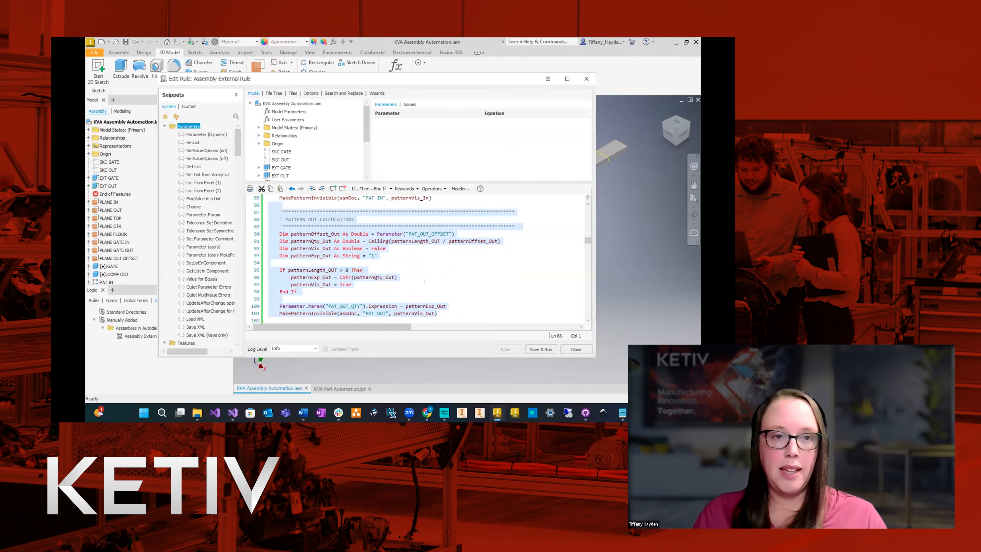
# Read the rule section that updates the assembly document after the pattern calculations, including its explanatory comment.
pyautogui.scroll(-4, 424, 281)
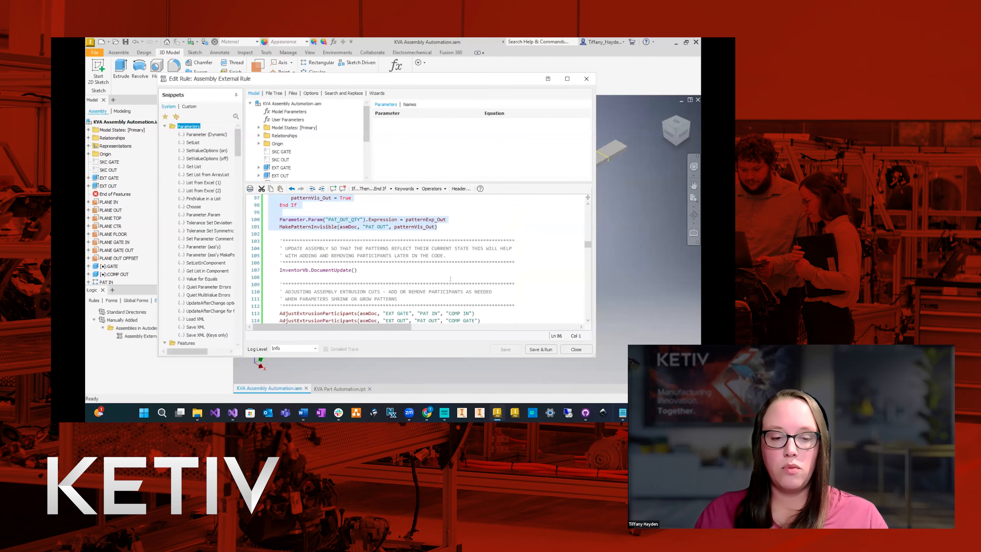
pyautogui.scroll(-1, 449, 278)
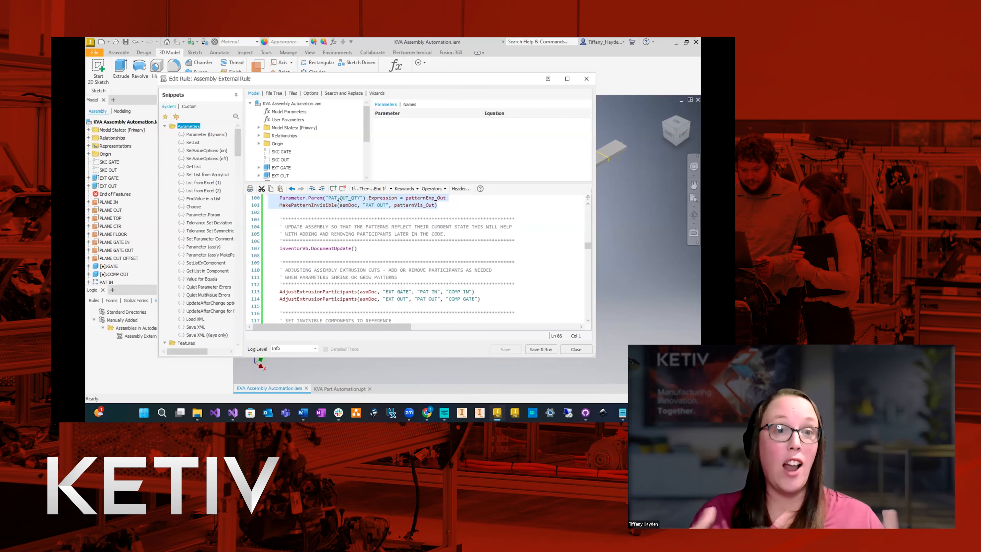
pyautogui.scroll(-2, 402, 228)
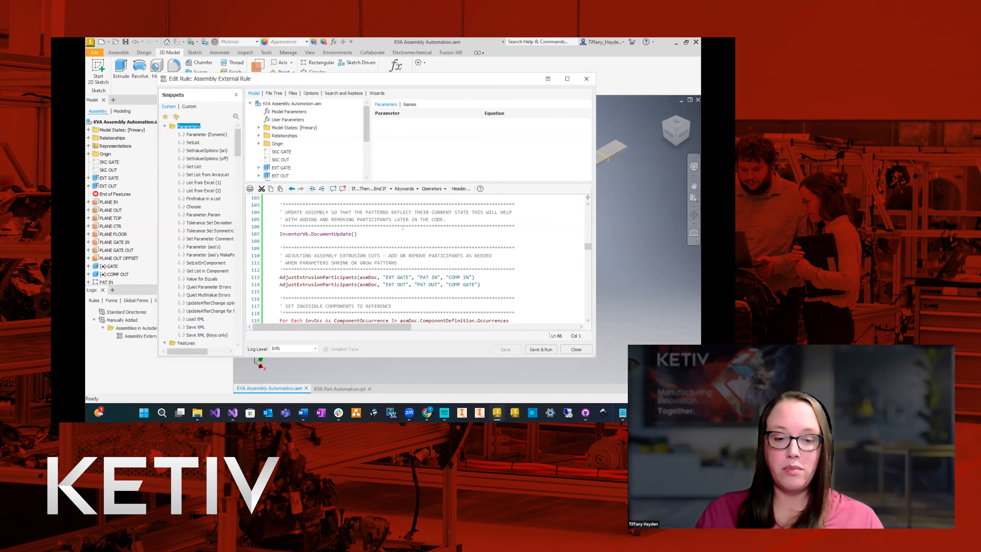
# Examine the AdjustExtrusionParticipants calls for EXT GATE and EXT OUT, including their extrusion, pattern and default component arguments.
pyautogui.scroll(-2, 403, 228)
pyautogui.moveTo(482, 251); pyautogui.dragTo(253, 241)
pyautogui.click(356, 255)
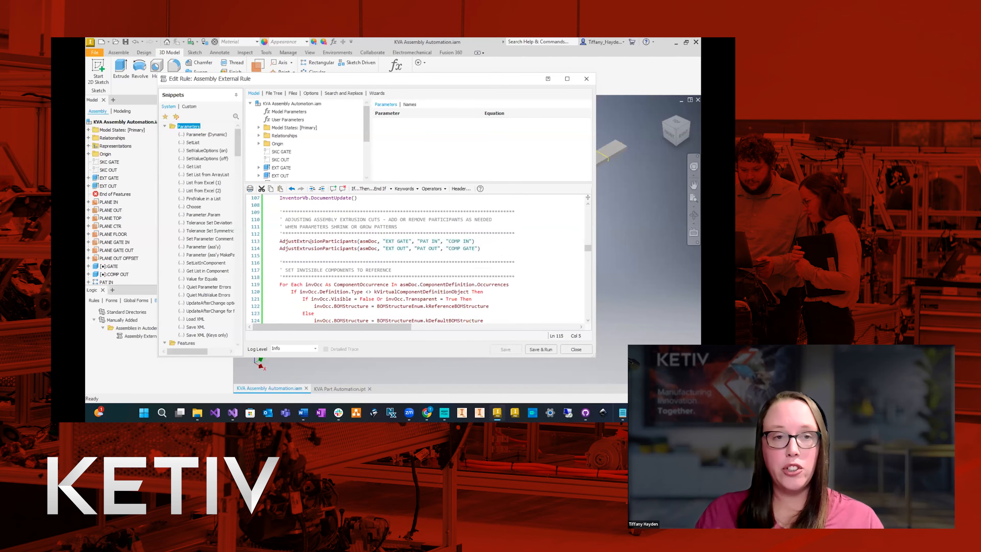
pyautogui.moveTo(310, 241)
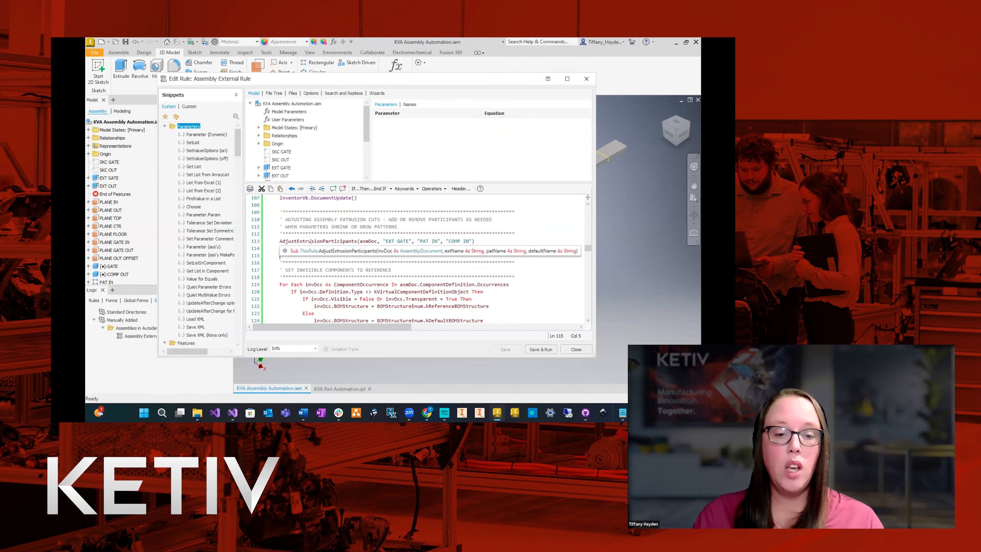
pyautogui.click(519, 263)
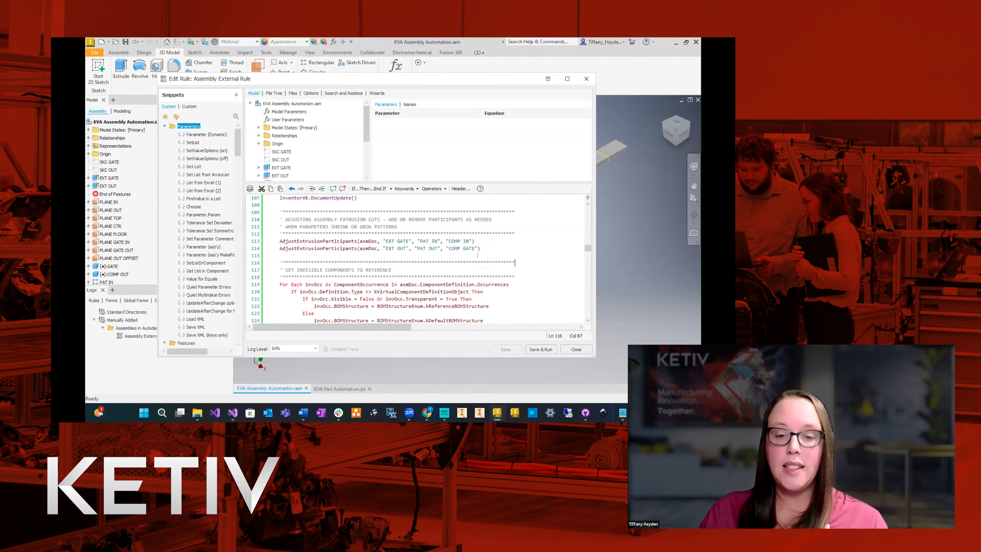
pyautogui.moveTo(382, 241); pyautogui.dragTo(444, 238)
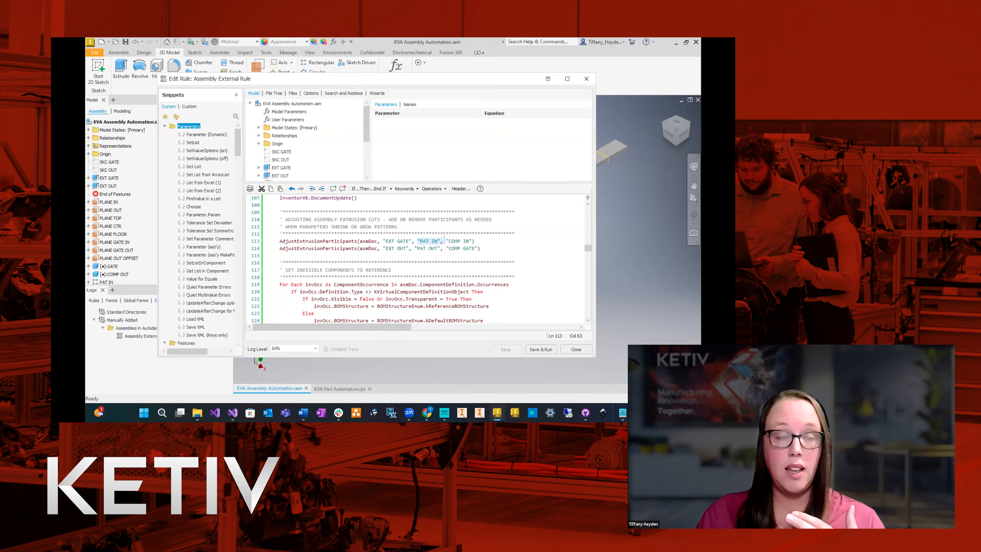
pyautogui.moveTo(447, 241); pyautogui.dragTo(475, 241)
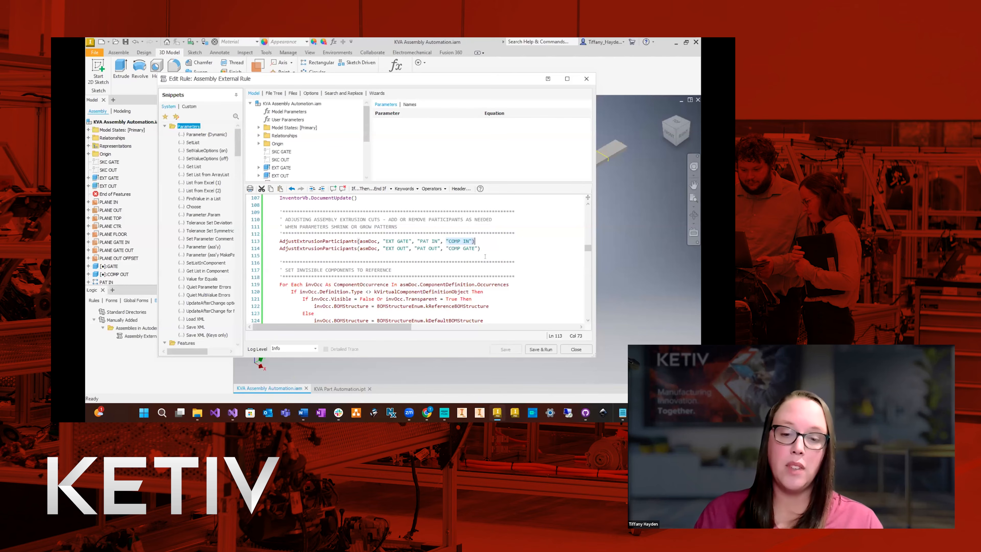
pyautogui.click(483, 247)
pyautogui.scroll(-3, 500, 238)
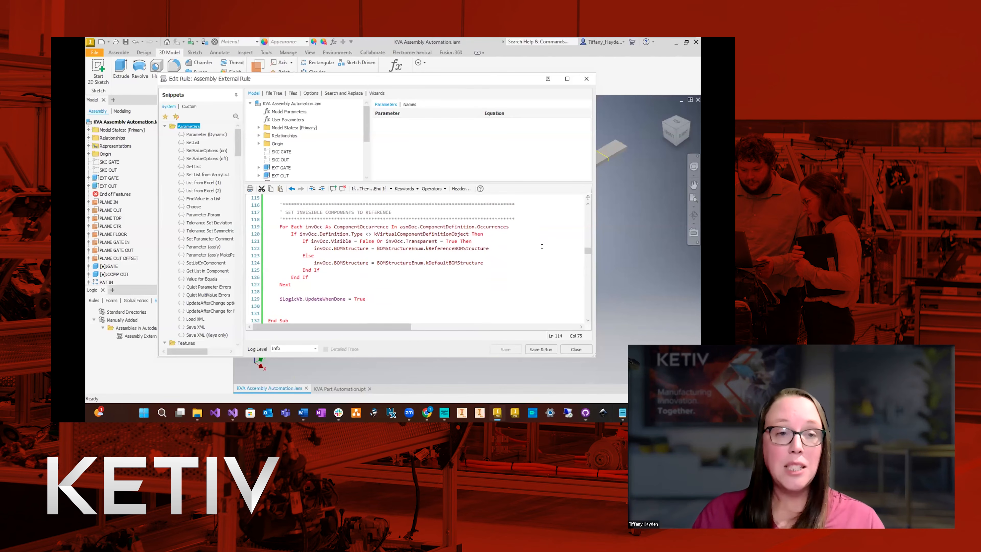
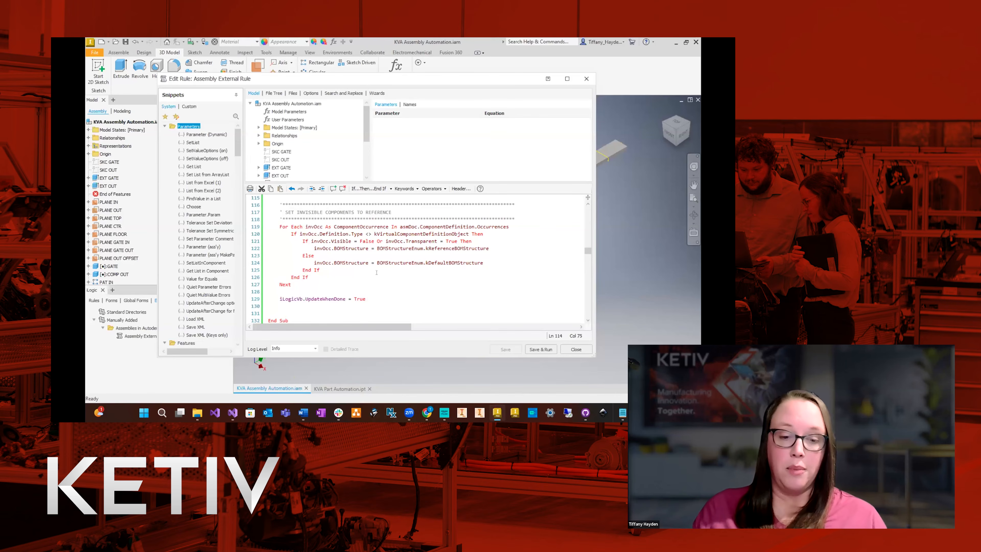
# Review the section that sets invisible components to reference BOM structure, and save and run the Assembly External Rule.
pyautogui.scroll(-1, 355, 287)
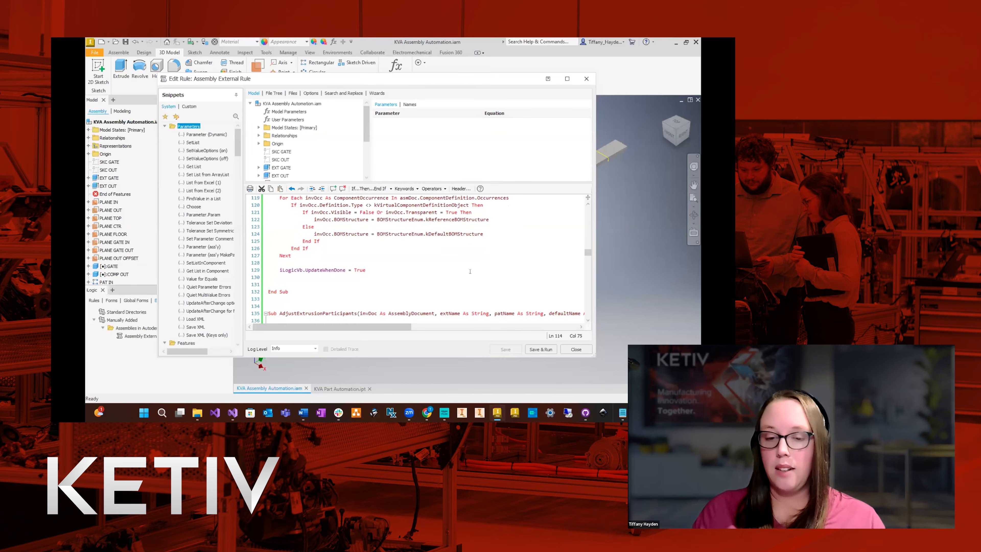
pyautogui.click(540, 349)
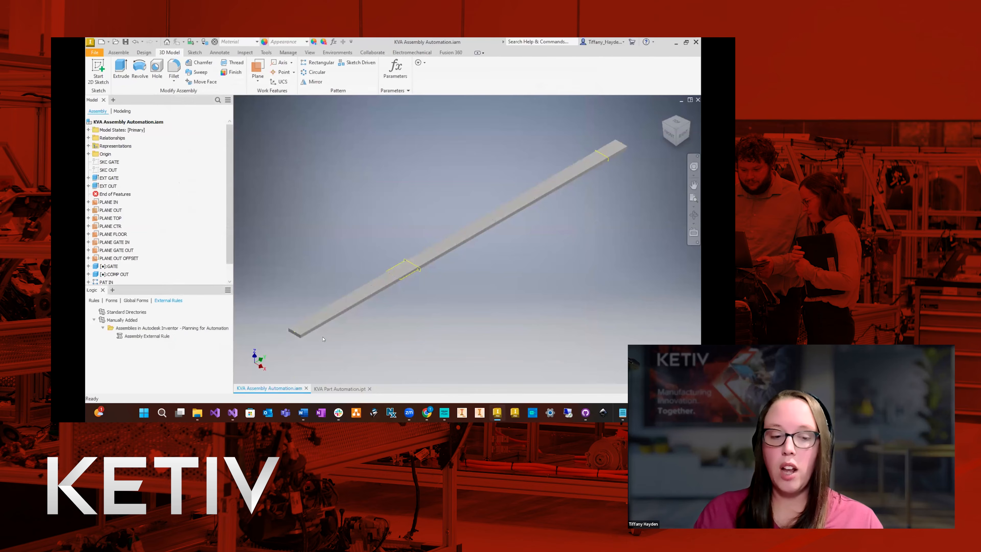
# Hide all the assembly work planes from PLANE IN through PLANE OUT OFFSET.
pyautogui.click(112, 202)
pyautogui.keyDown('shift'); pyautogui.click(110, 258); pyautogui.keyUp('shift')
pyautogui.rightClick(104, 258)
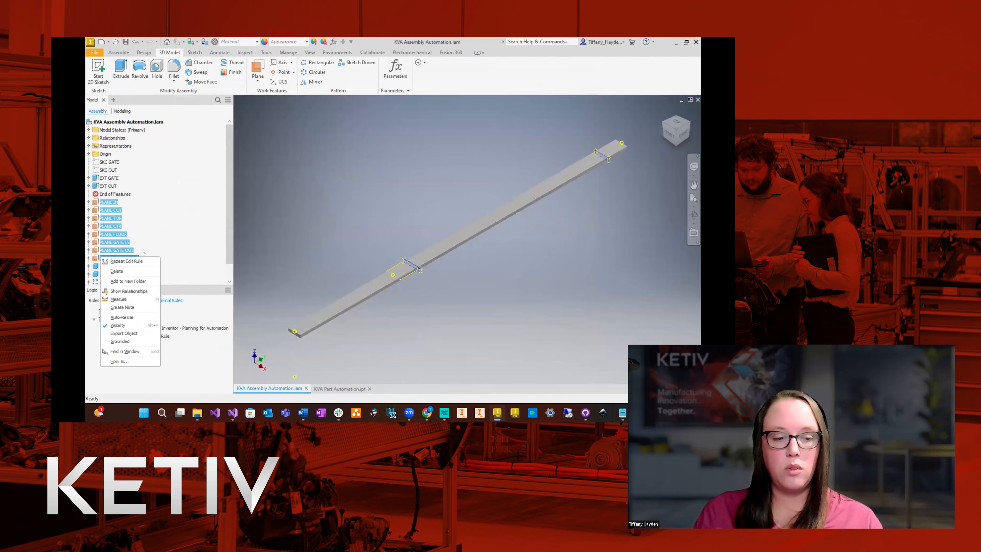
pyautogui.click(116, 318)
# Open the Drive Model form, set GATE LOCATION to 17', and run the Assembly External Rule.
pyautogui.click(111, 301)
pyautogui.click(159, 316)
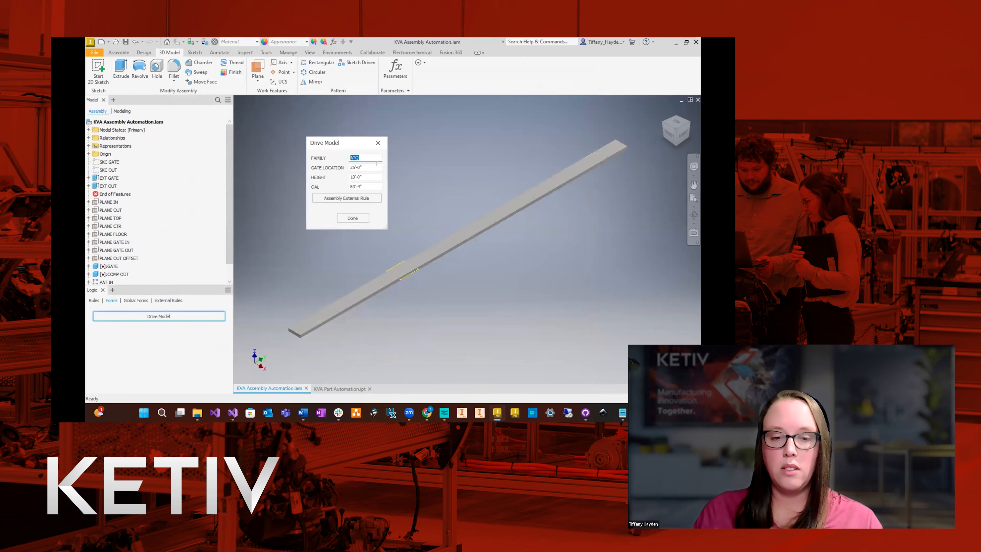
pyautogui.click(371, 166)
pyautogui.write('1')
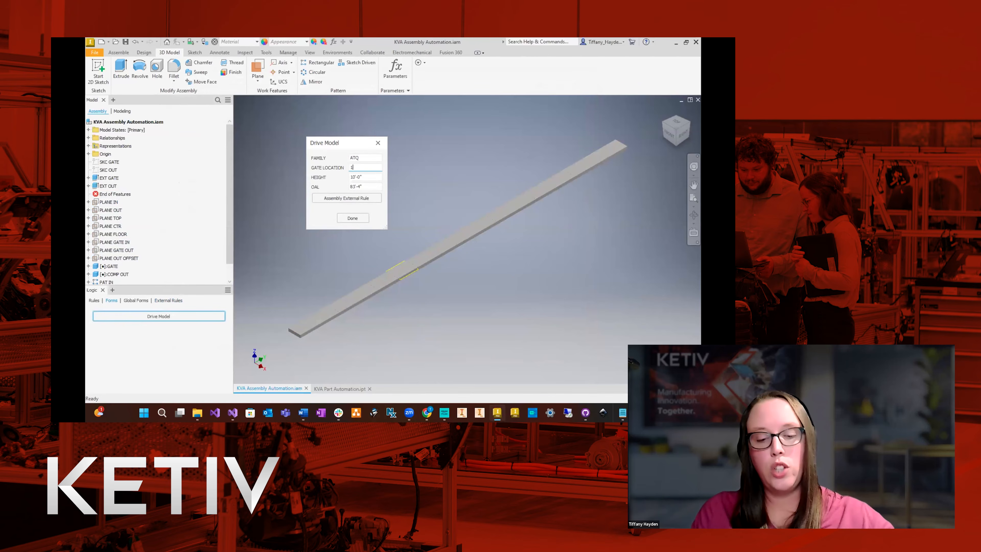
pyautogui.write('7')
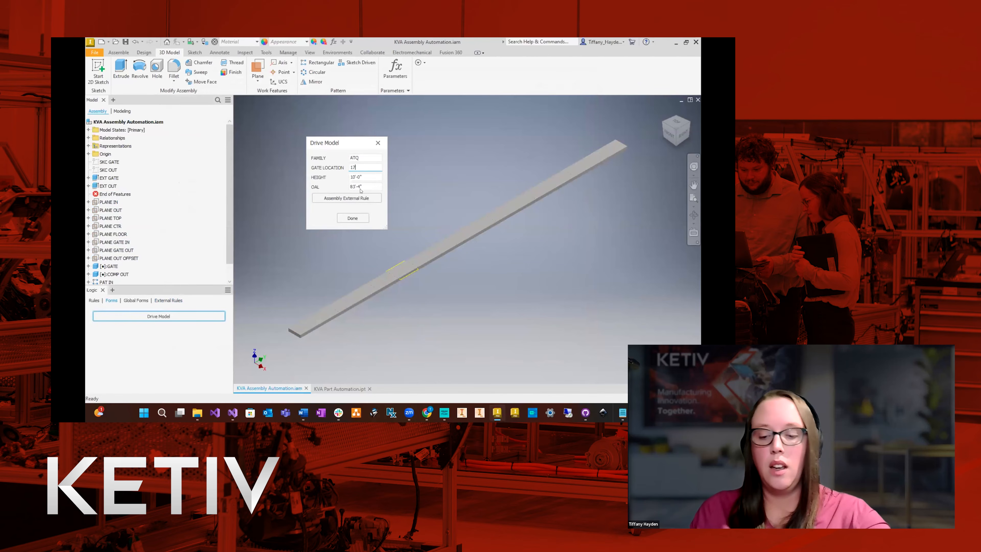
pyautogui.click(369, 197)
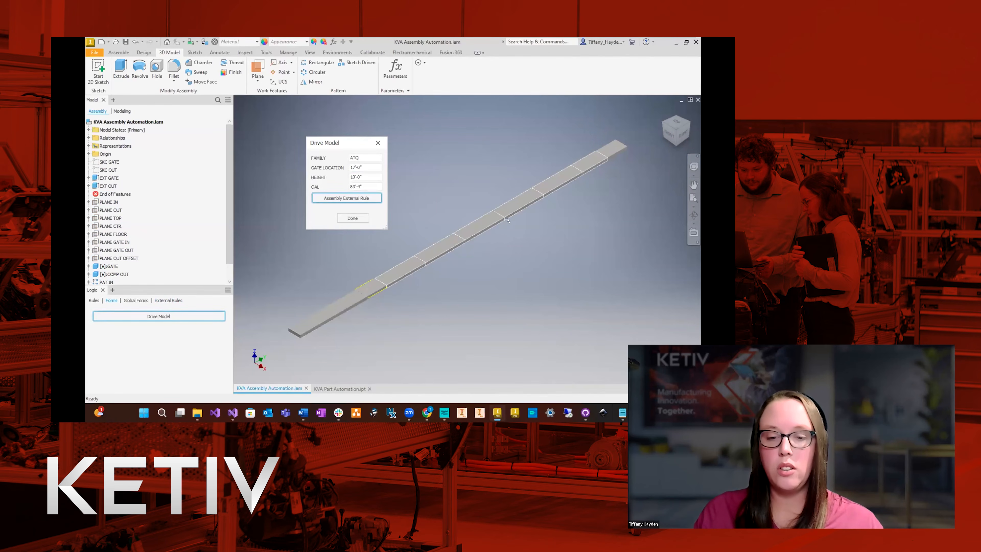
# Set OAL to 75' in the Drive Model form and update the assembly with the external rule.
pyautogui.doubleClick(362, 186)
pyautogui.write('75')
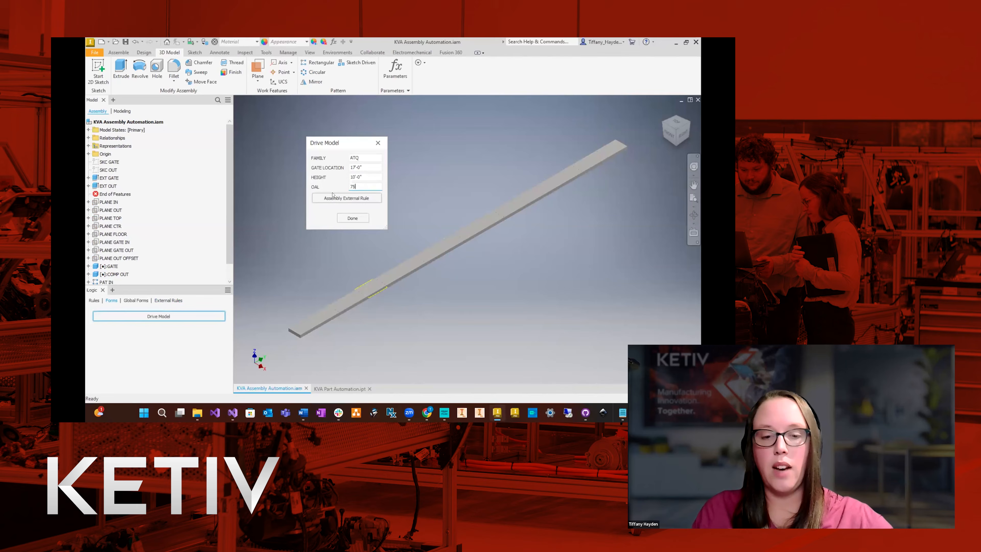
pyautogui.press('Tab')
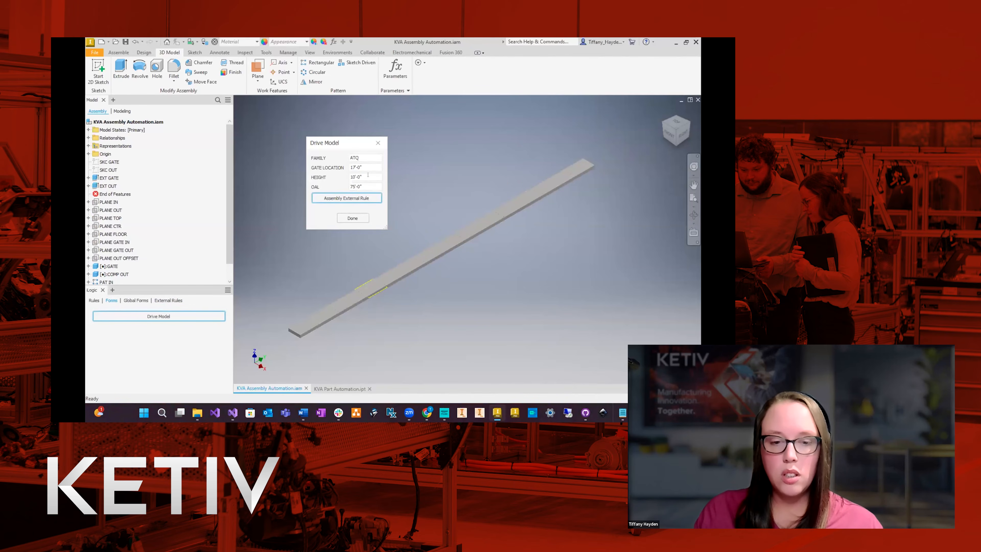
# Test the minimum length by setting OAL to 20', running the Assembly External Rule and accepting the default minimum length.
pyautogui.moveTo(368, 186); pyautogui.dragTo(346, 199)
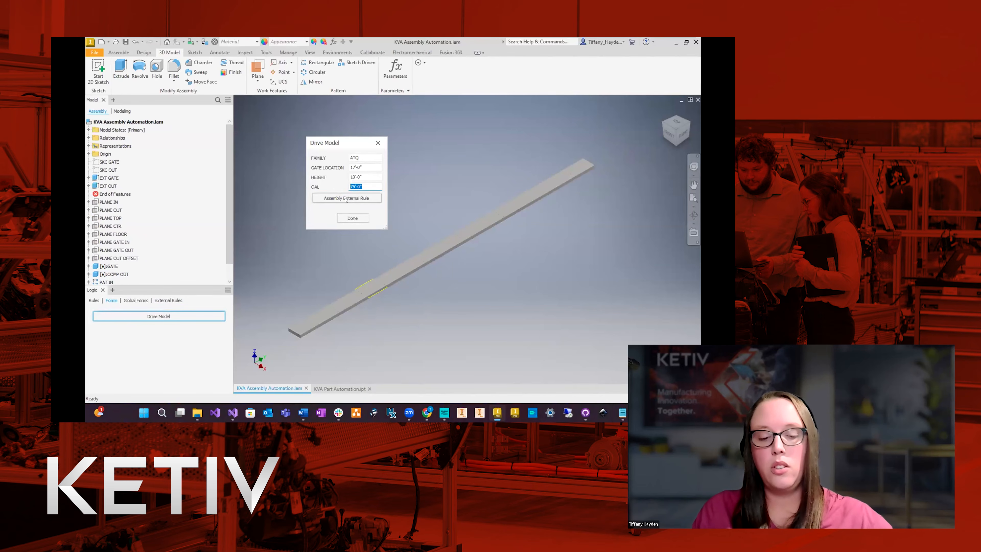
pyautogui.write("20'")
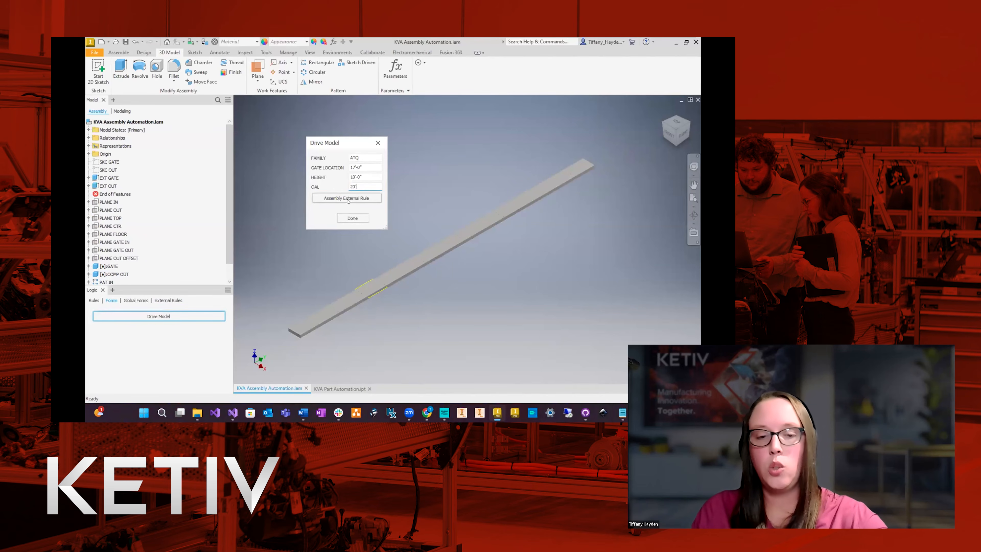
pyautogui.click(365, 199)
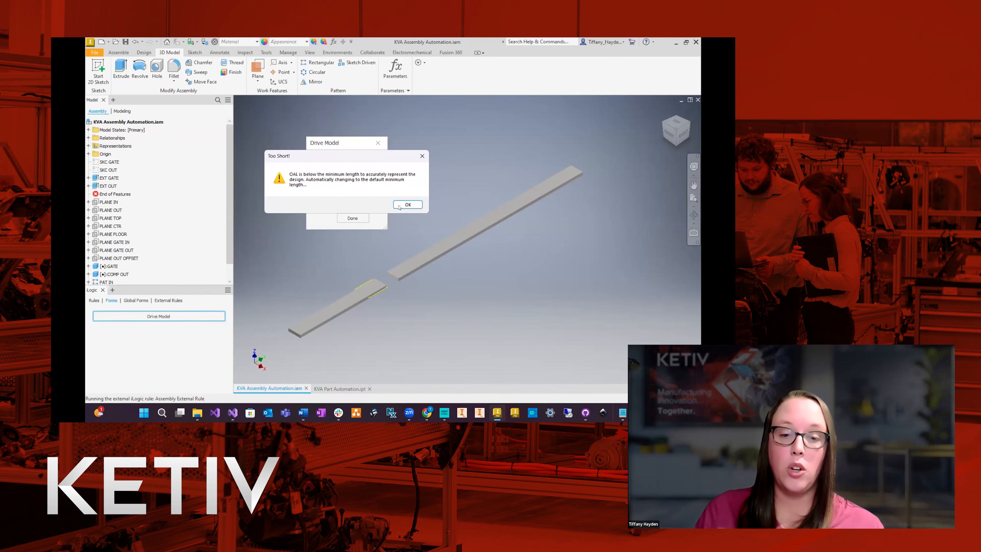
pyautogui.click(408, 204)
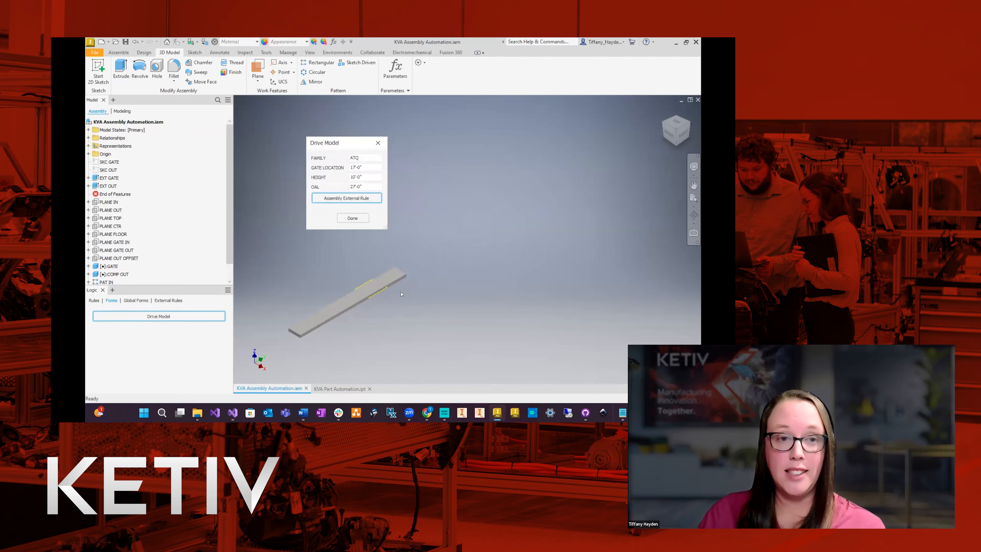
# Inspect the component inside the first element of the PAT OUT pattern and close the Drive Model form.
pyautogui.scroll(-1, 99, 269)
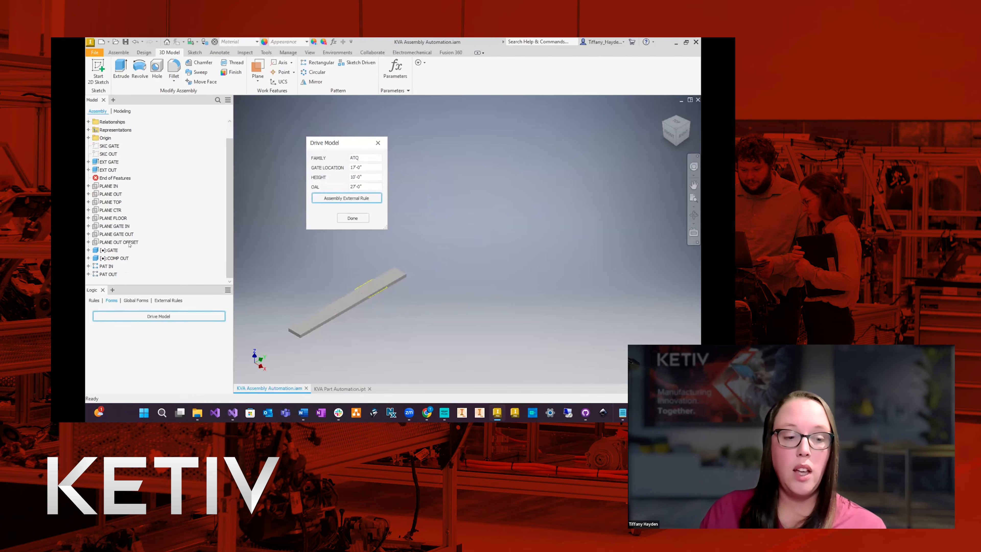
pyautogui.click(93, 275)
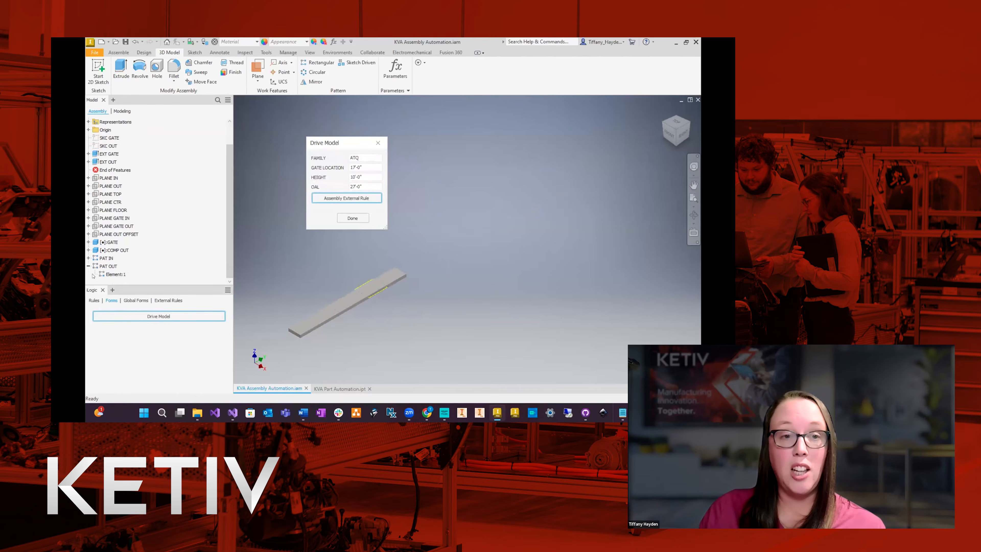
pyautogui.click(93, 275)
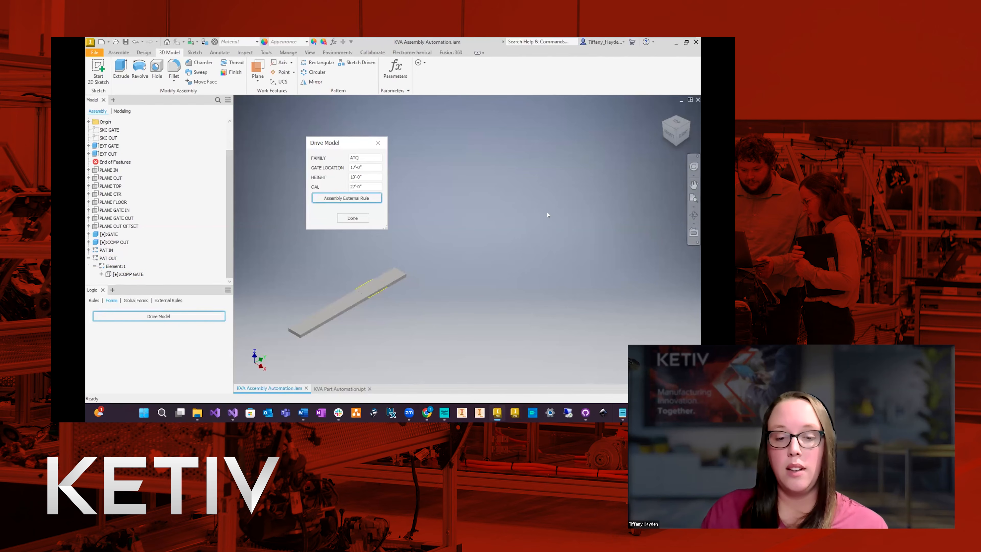
pyautogui.click(378, 143)
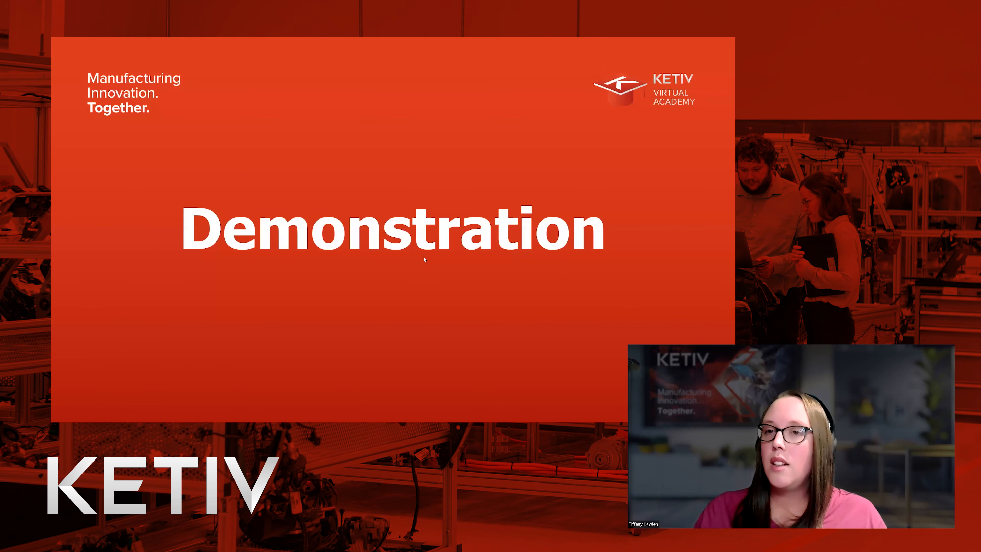
pyautogui.click(457, 317)
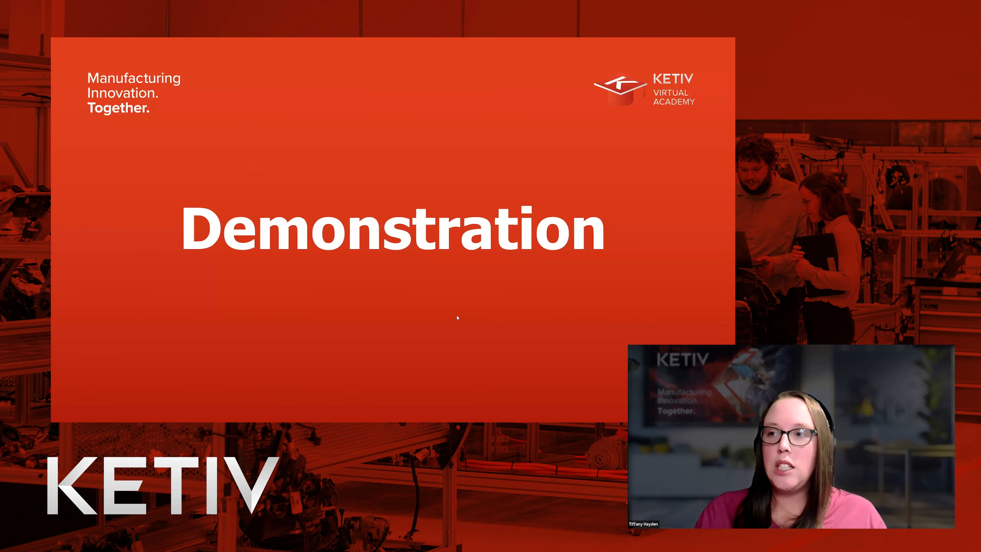